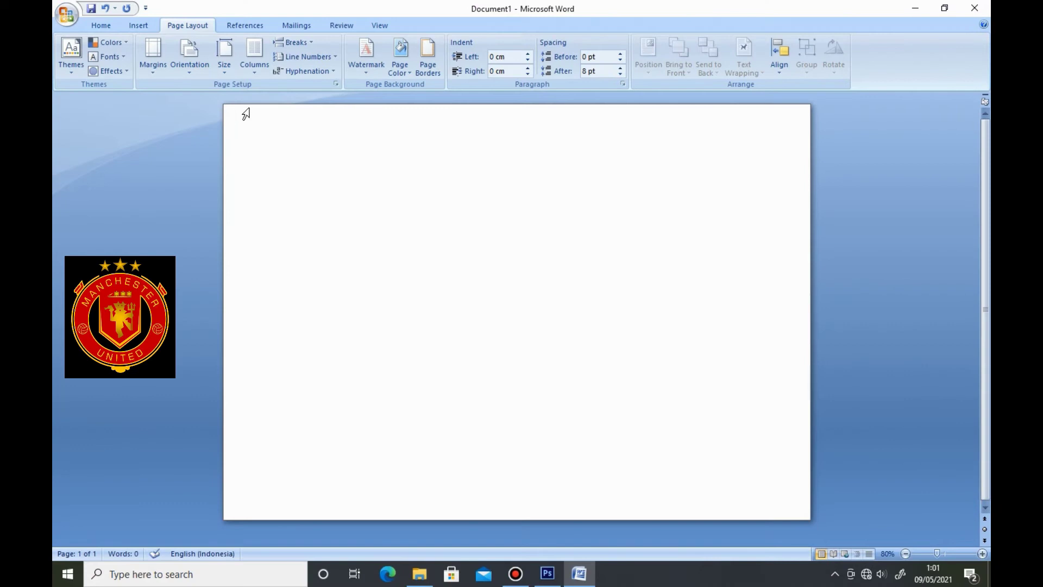
- Draw an oval and adjust it into a circle of about 15 by 15.4 cm near the page centre
{"action": "left_click", "coordinate": [138, 25]}
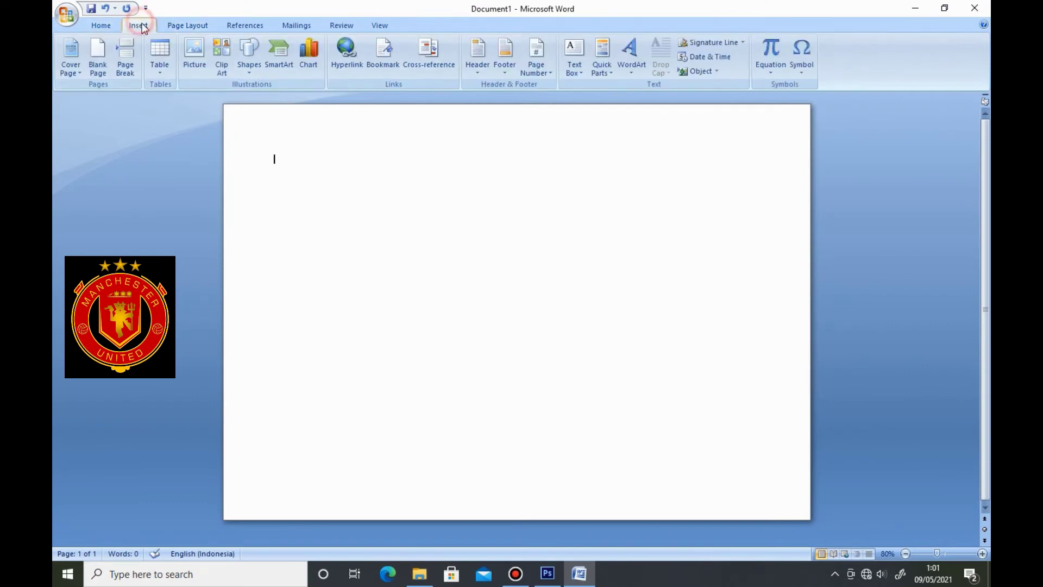
{"action": "left_click", "coordinate": [247, 64]}
{"action": "left_click", "coordinate": [296, 99]}
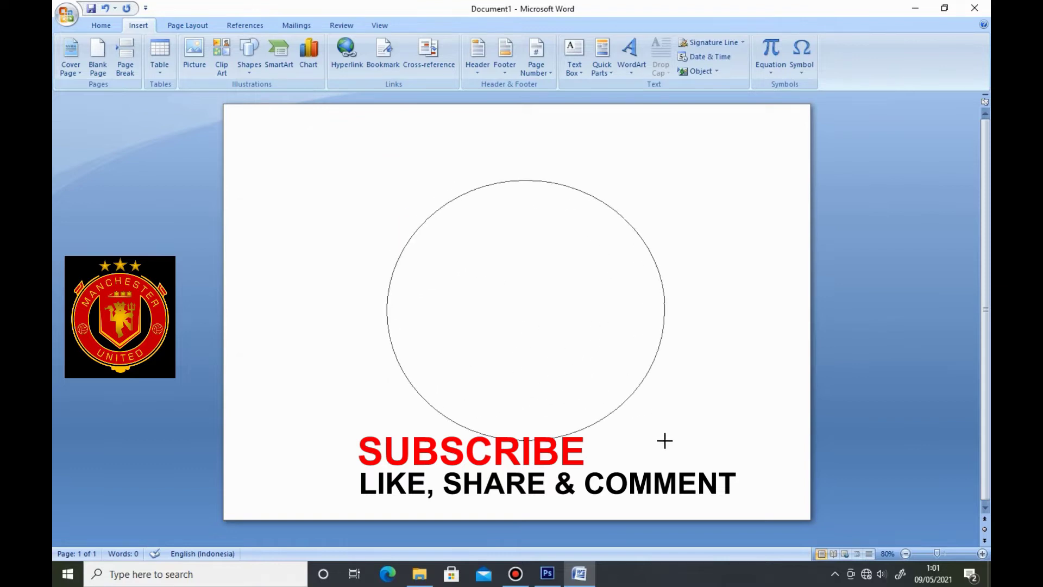
{"action": "left_click_drag", "start_coordinate": [389, 181], "coordinate": [665, 440]}
{"action": "left_click_drag", "start_coordinate": [578, 346], "coordinate": [548, 333]}
{"action": "left_click_drag", "start_coordinate": [635, 428], "coordinate": [661, 464]}
{"action": "left_click_drag", "start_coordinate": [580, 380], "coordinate": [590, 372]}
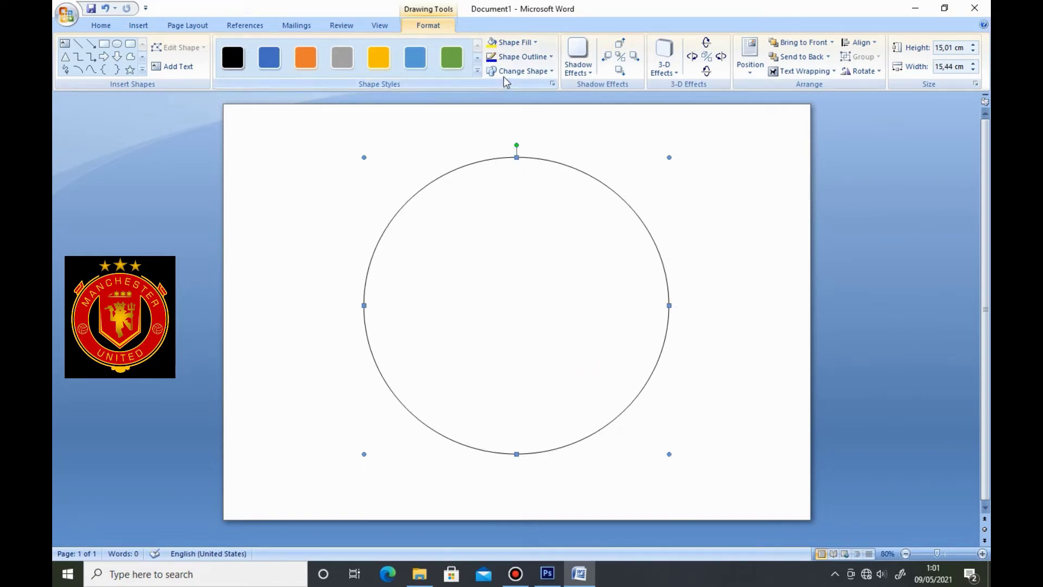
- Set the circle's fill to No Fill
{"action": "left_click", "coordinate": [492, 42]}
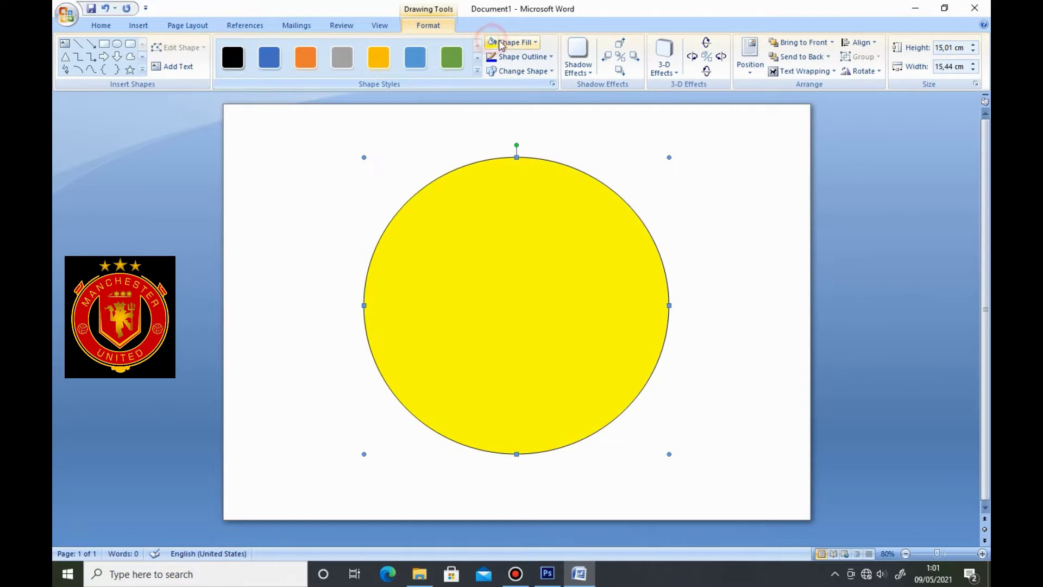
{"action": "left_click", "coordinate": [529, 45]}
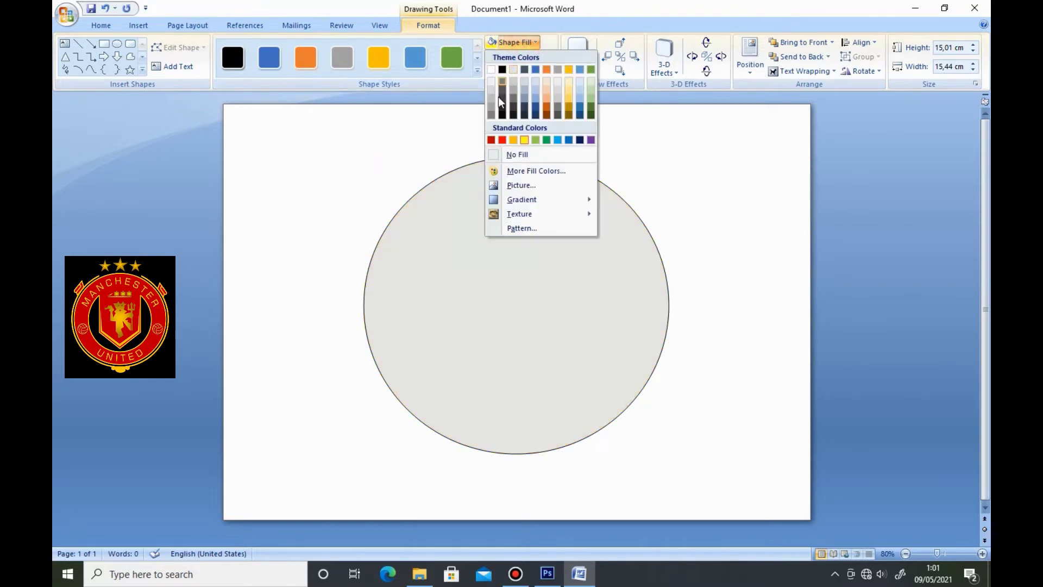
{"action": "left_click", "coordinate": [498, 147]}
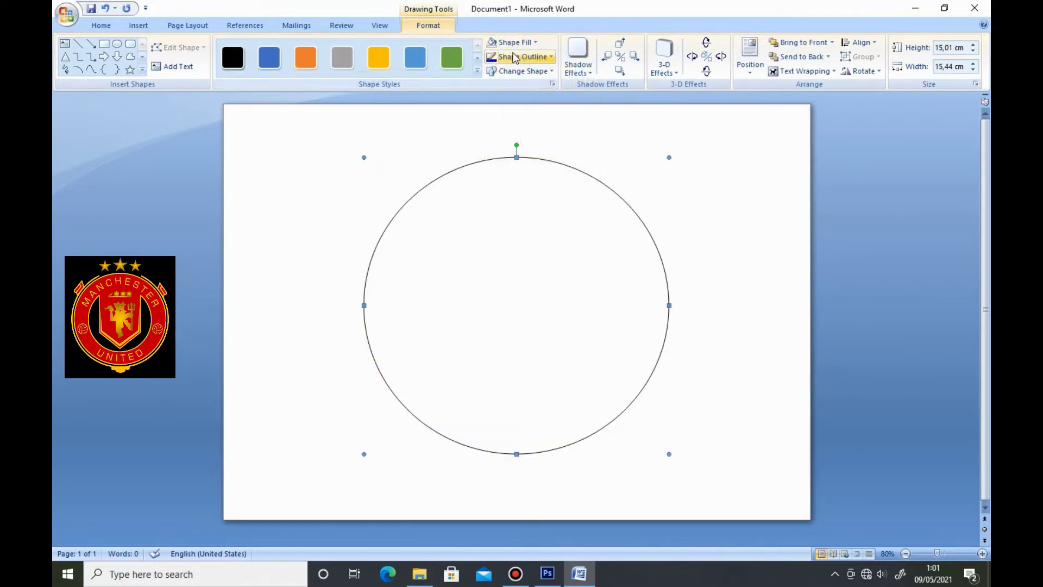
- Give the circle a yellow outline 6 pt thick
{"action": "left_click", "coordinate": [508, 56]}
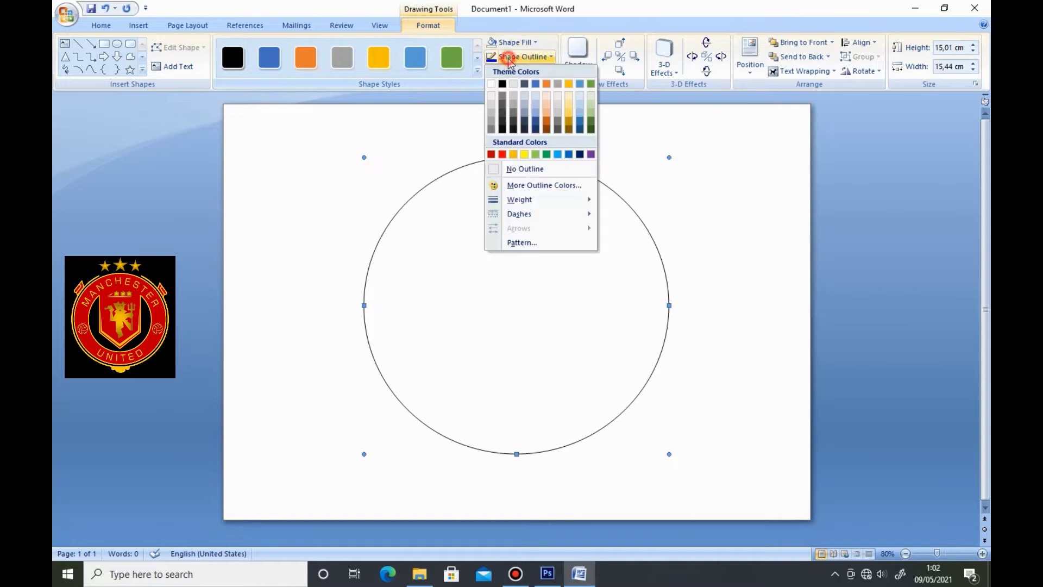
{"action": "left_click", "coordinate": [517, 155]}
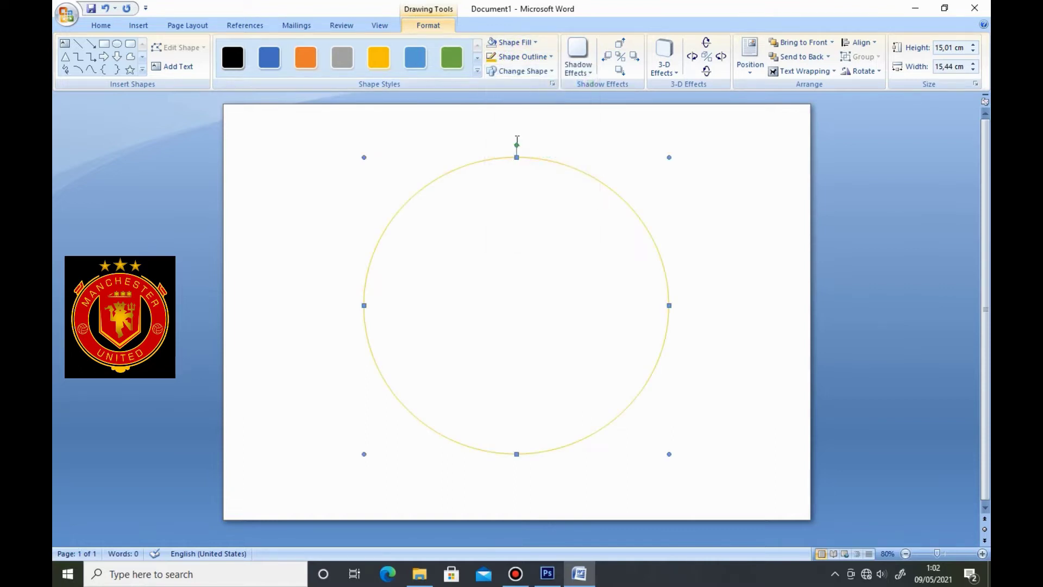
{"action": "left_click", "coordinate": [537, 56]}
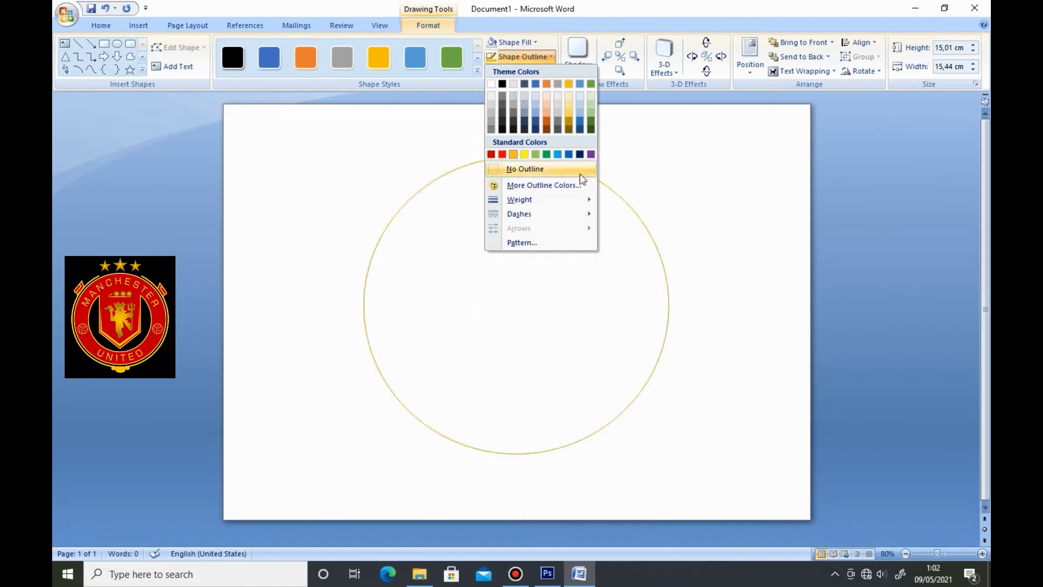
{"action": "mouse_move", "coordinate": [520, 198]}
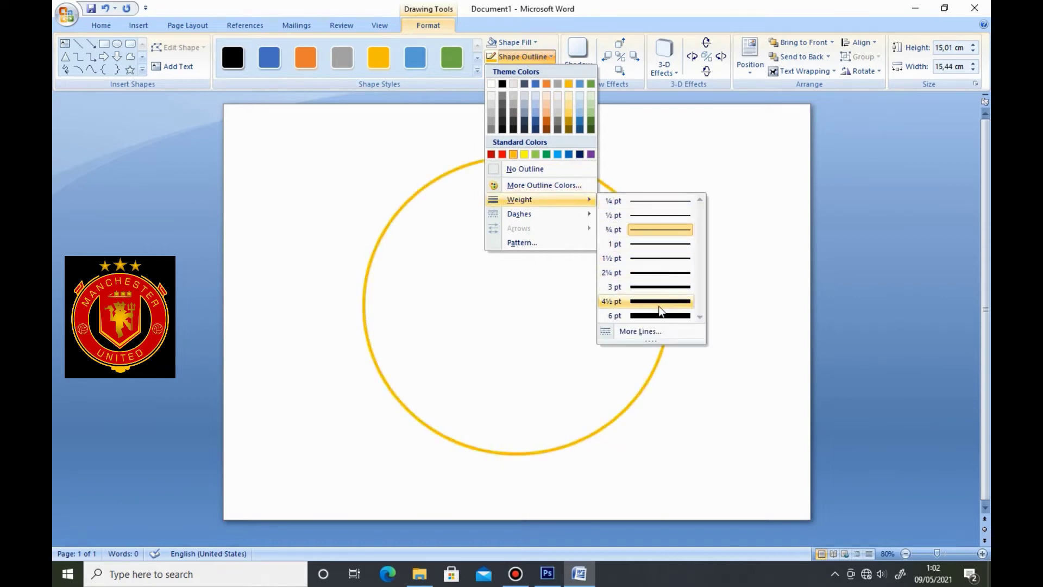
{"action": "left_click", "coordinate": [659, 315]}
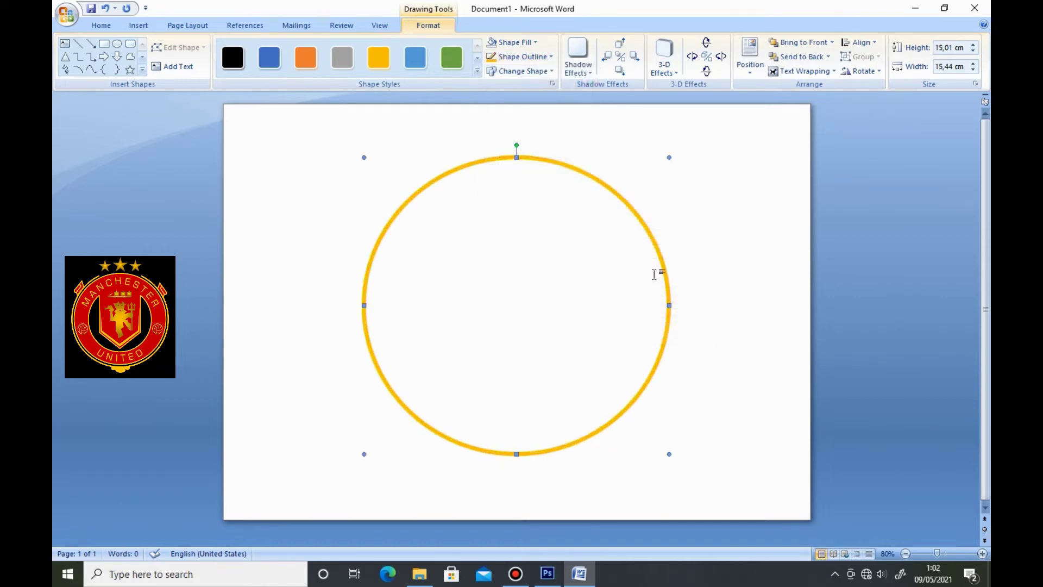
- Copy the yellow ring and paste a duplicate onto the page
{"action": "right_click", "coordinate": [611, 189]}
{"action": "left_click", "coordinate": [613, 211]}
{"action": "right_click", "coordinate": [610, 213]}
{"action": "left_click", "coordinate": [642, 248]}
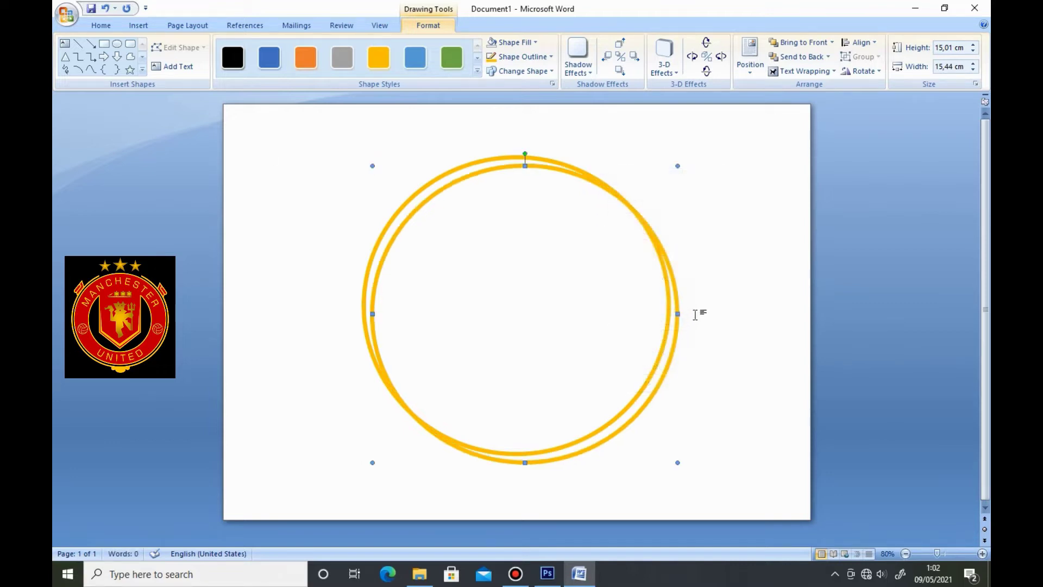
- Shrink the copy slightly and centre it inside the first ring, then deselect
{"action": "left_click_drag", "start_coordinate": [677, 314], "coordinate": [660, 313]}
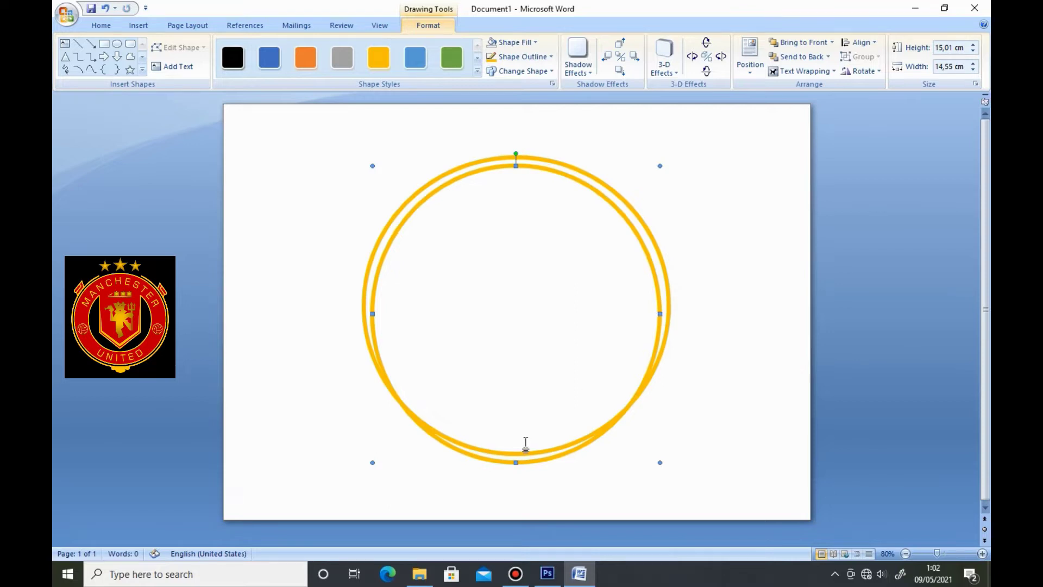
{"action": "left_click", "coordinate": [516, 459]}
{"action": "left_click_drag", "start_coordinate": [516, 457], "coordinate": [517, 446]}
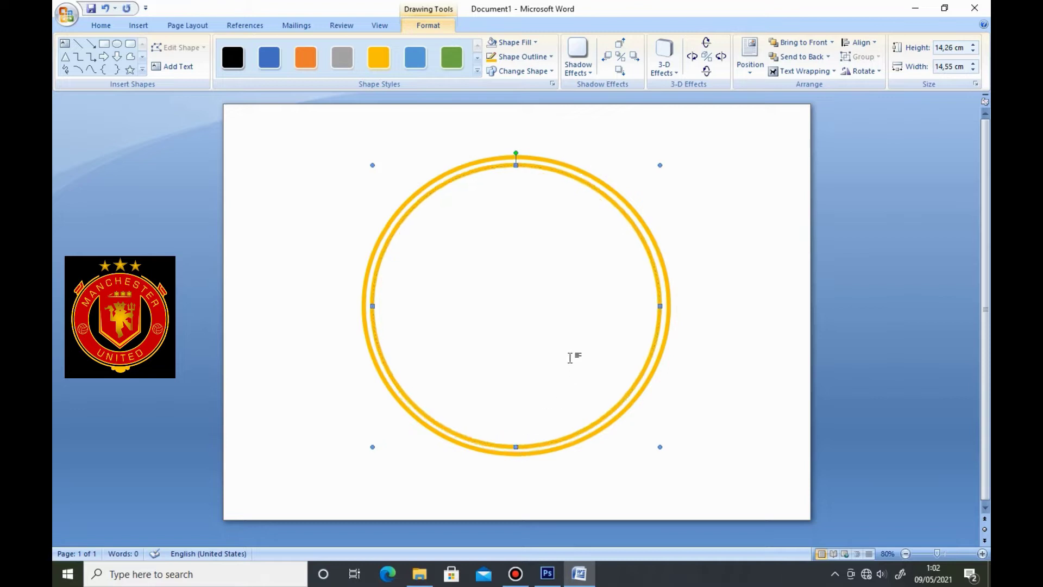
{"action": "left_click_drag", "start_coordinate": [660, 307], "coordinate": [662, 306]}
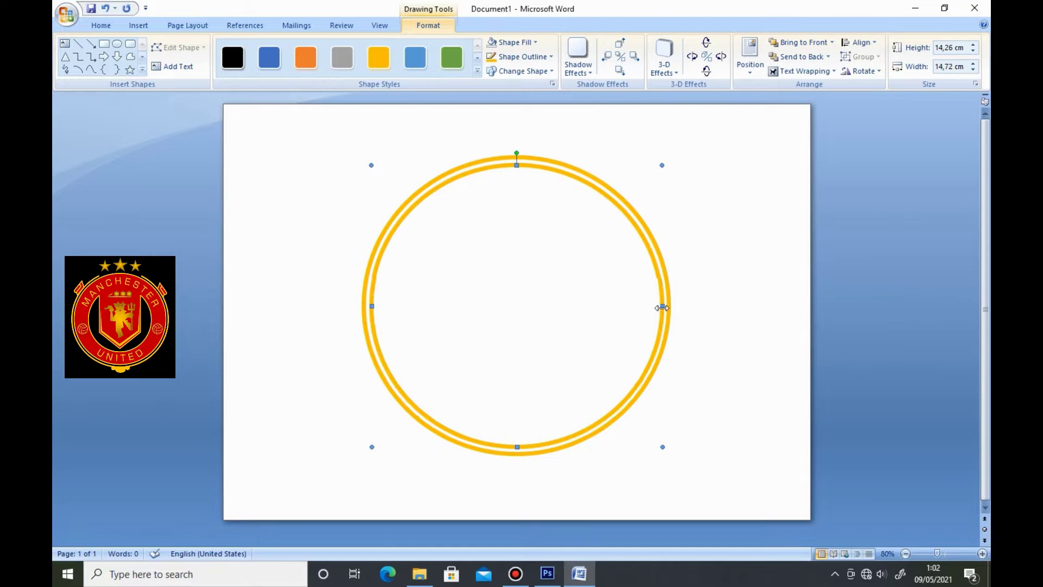
{"action": "left_click", "coordinate": [577, 447]}
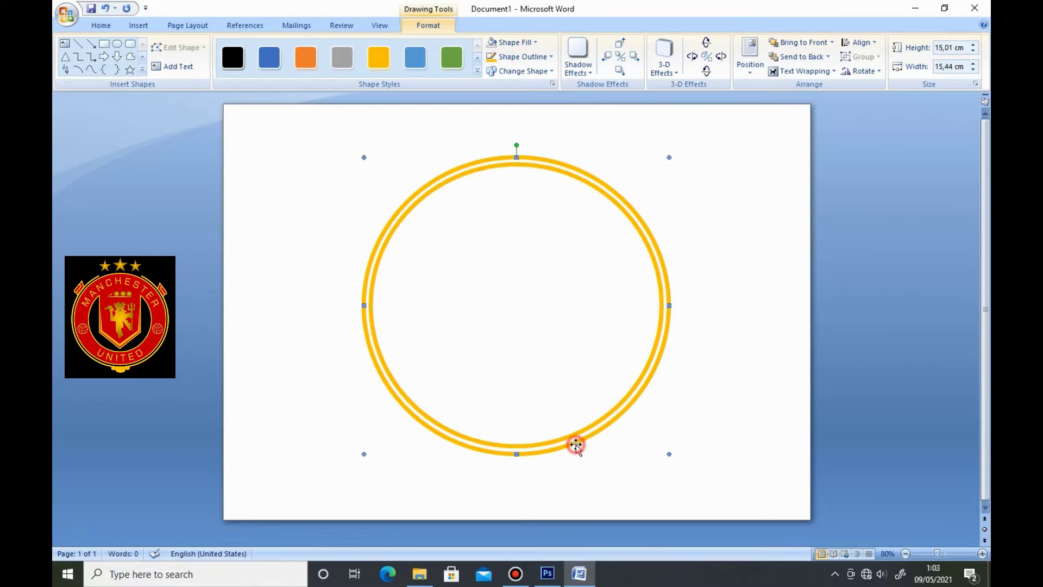
{"action": "left_click_drag", "start_coordinate": [517, 453], "coordinate": [519, 448]}
{"action": "left_click", "coordinate": [598, 468]}
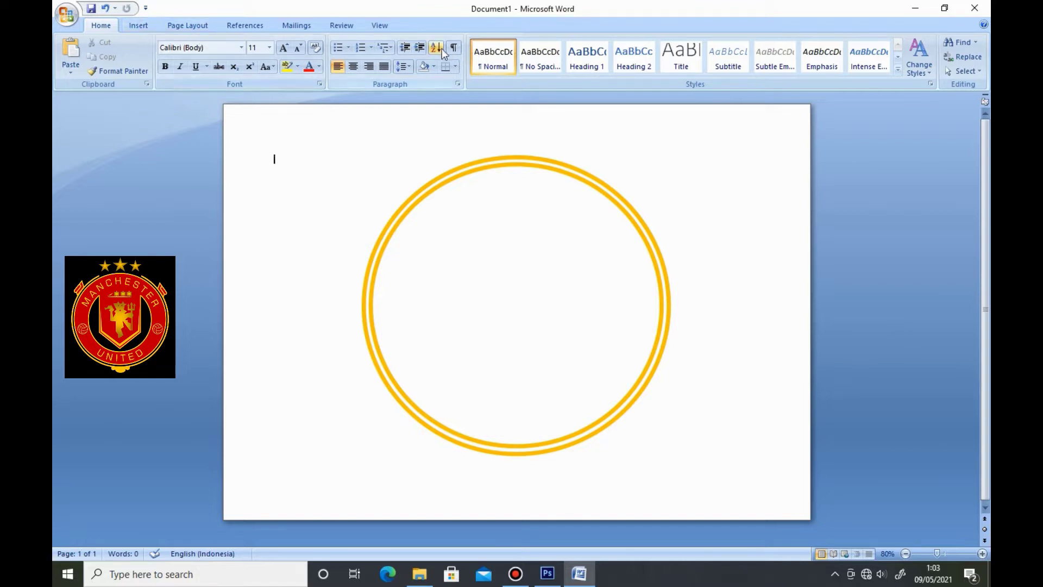
- Fill the inner circle with a dark red from More Fill Colors and a From Center gradient
{"action": "left_click", "coordinate": [523, 164]}
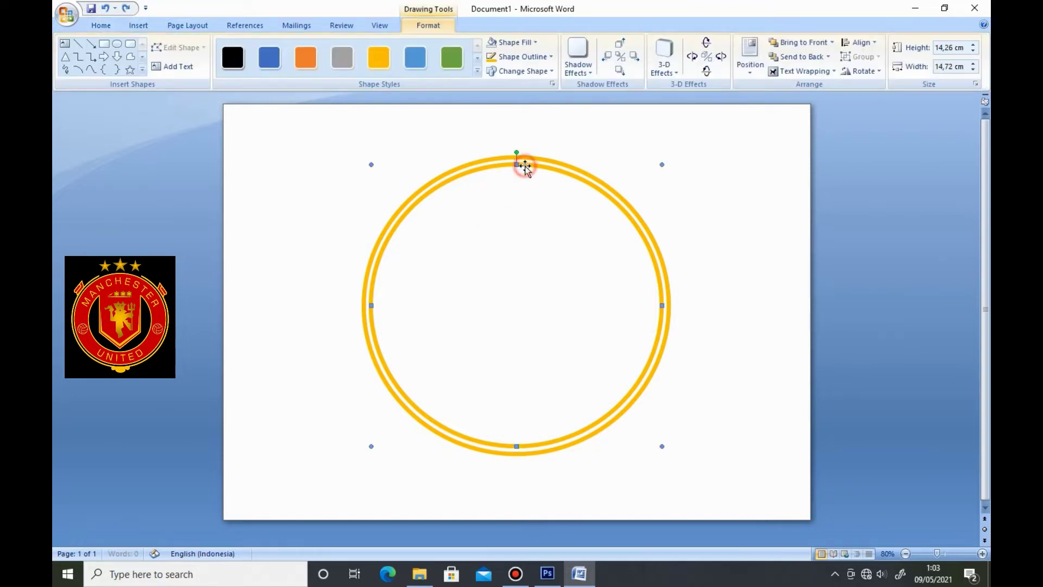
{"action": "left_click", "coordinate": [512, 44]}
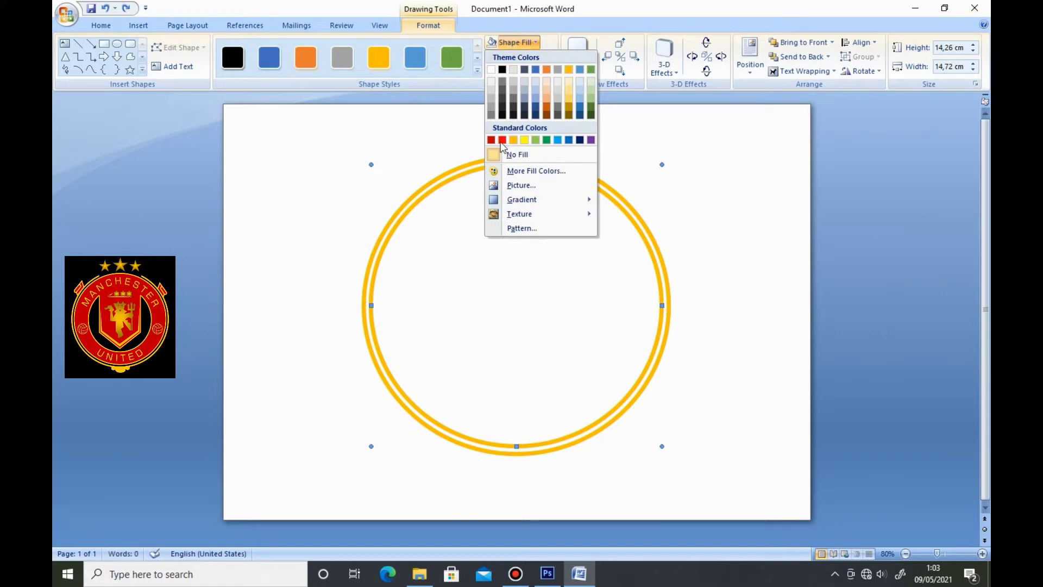
{"action": "left_click", "coordinate": [547, 170]}
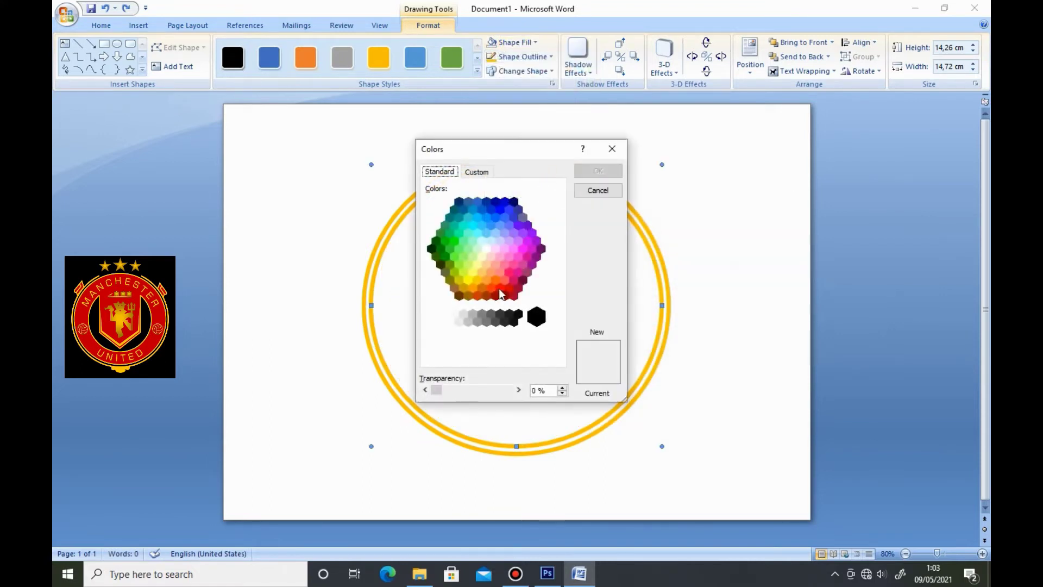
{"action": "left_click", "coordinate": [500, 288]}
{"action": "left_click", "coordinate": [509, 290]}
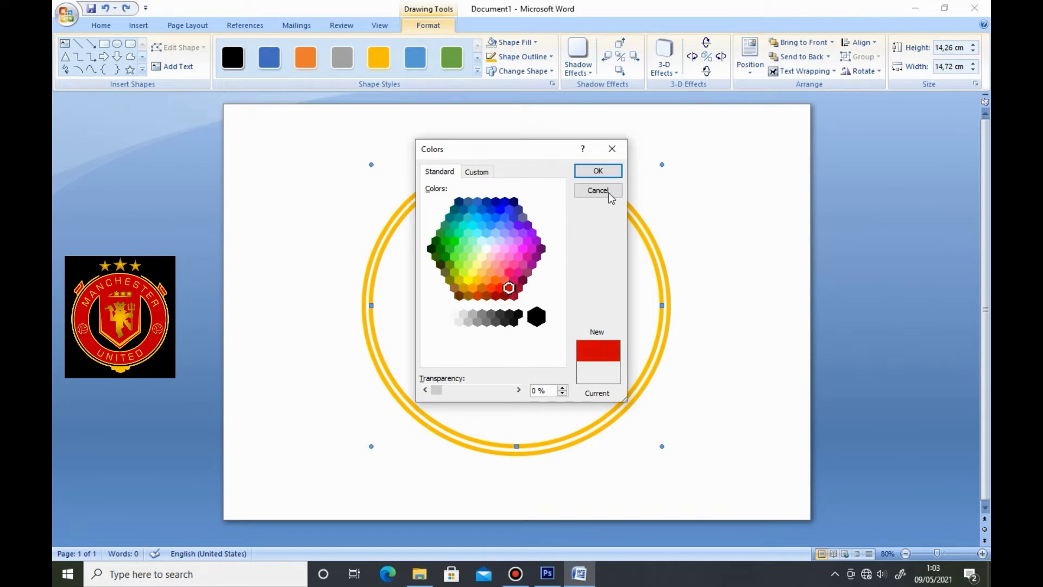
{"action": "left_click", "coordinate": [600, 172]}
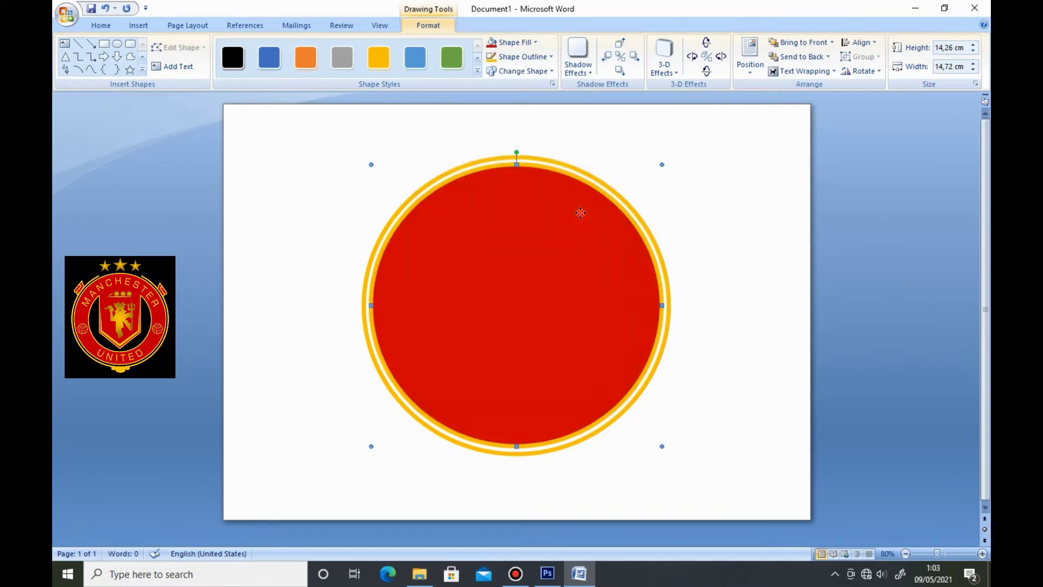
{"action": "left_click", "coordinate": [513, 42]}
{"action": "mouse_move", "coordinate": [522, 223]}
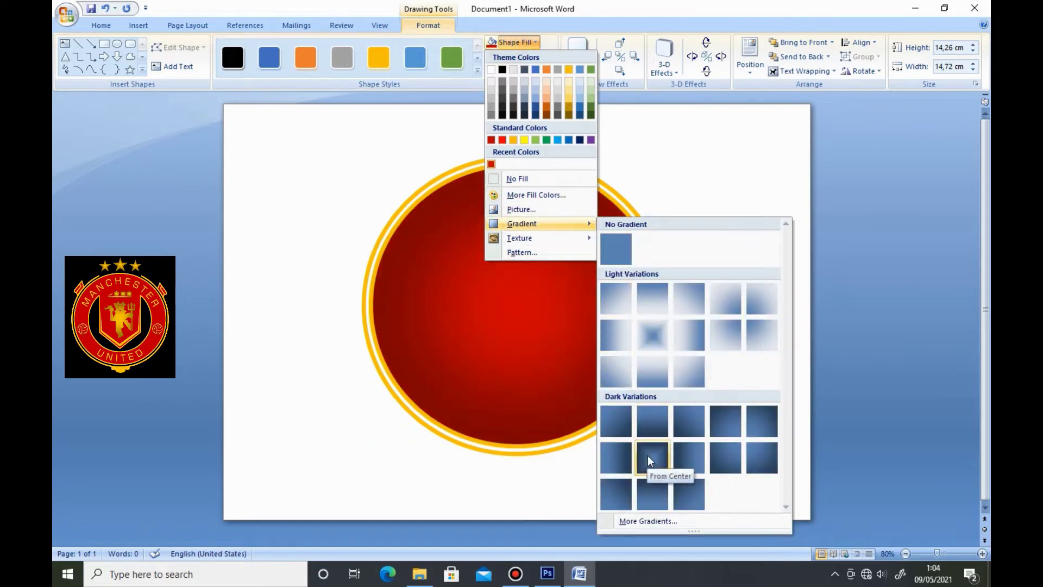
{"action": "left_click", "coordinate": [648, 455]}
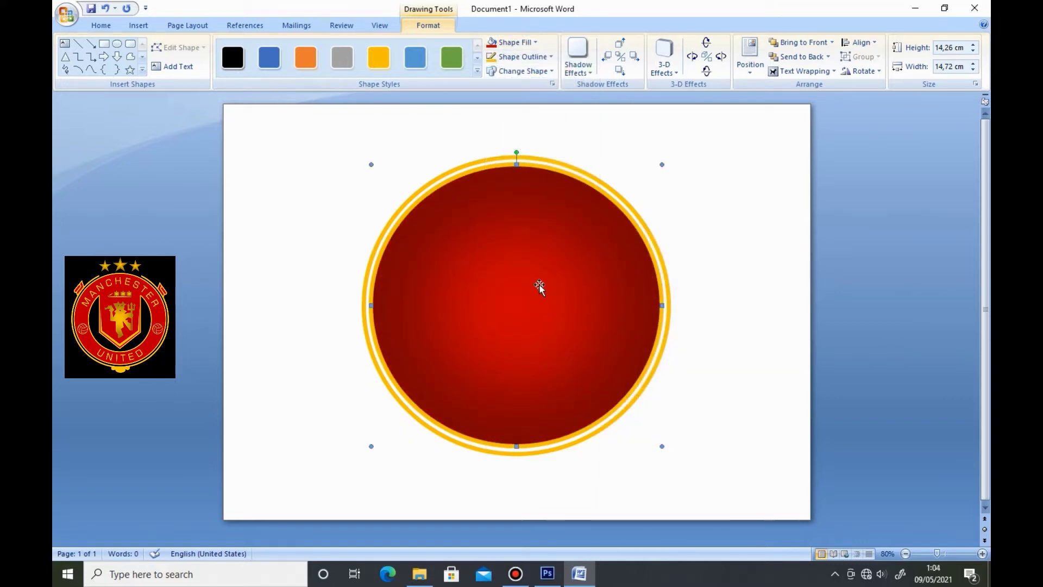
- Copy the outer yellow ring and paste a duplicate
{"action": "left_click", "coordinate": [547, 160]}
{"action": "right_click", "coordinate": [548, 159]}
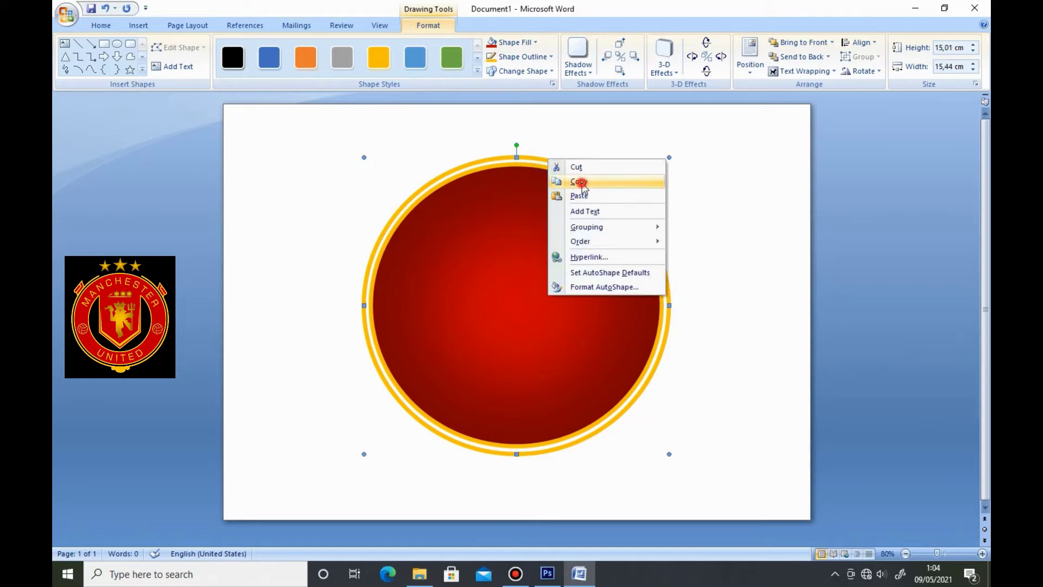
{"action": "left_click", "coordinate": [580, 182]}
{"action": "right_click", "coordinate": [541, 197]}
{"action": "left_click", "coordinate": [550, 234]}
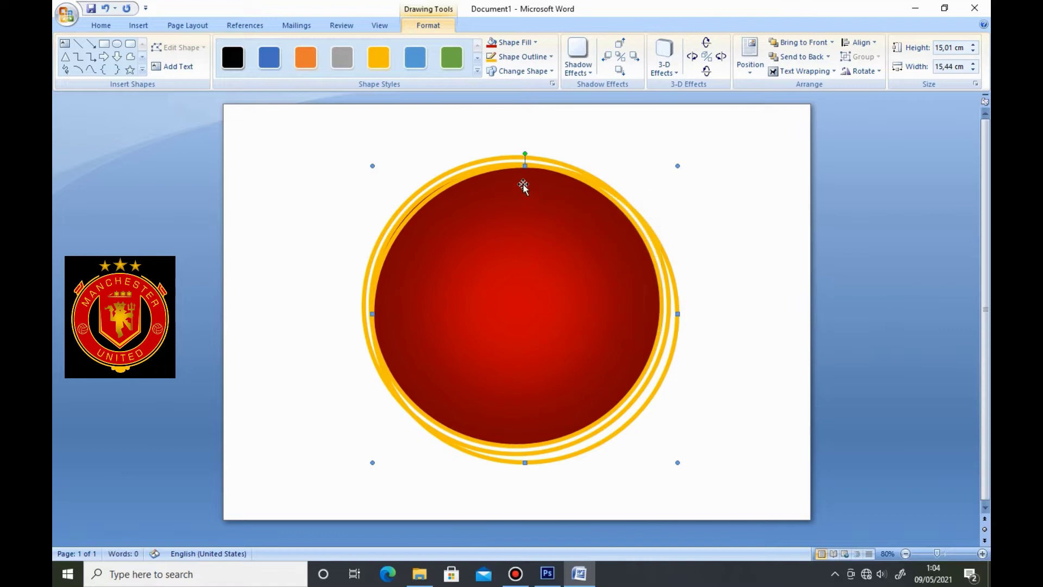
- Resize the duplicate to about 10,29 cm tall and 10,1 cm wide, centred in the red disc
{"action": "left_click_drag", "start_coordinate": [525, 199], "coordinate": [525, 209]}
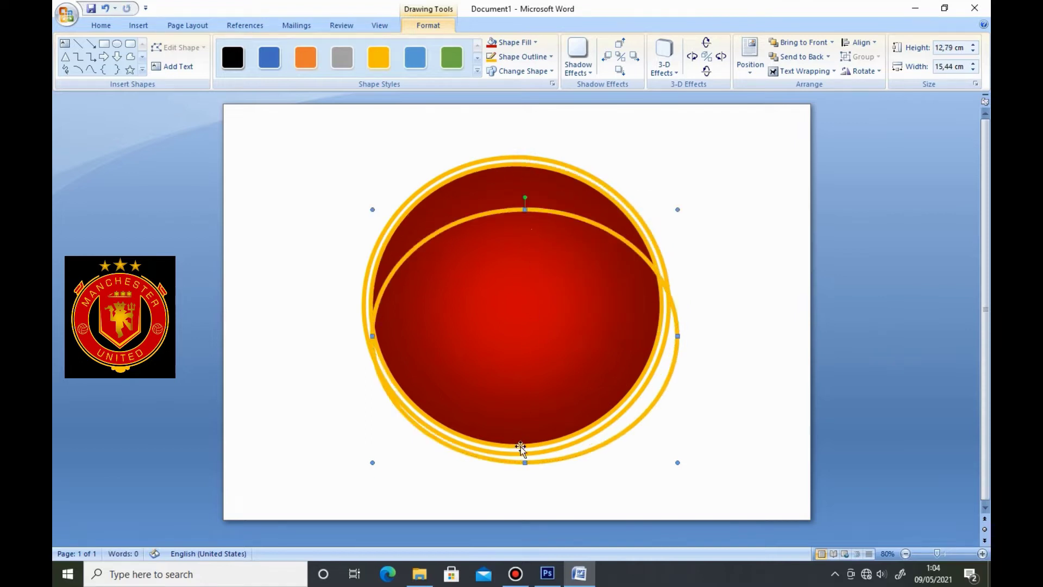
{"action": "left_click_drag", "start_coordinate": [524, 462], "coordinate": [525, 413]}
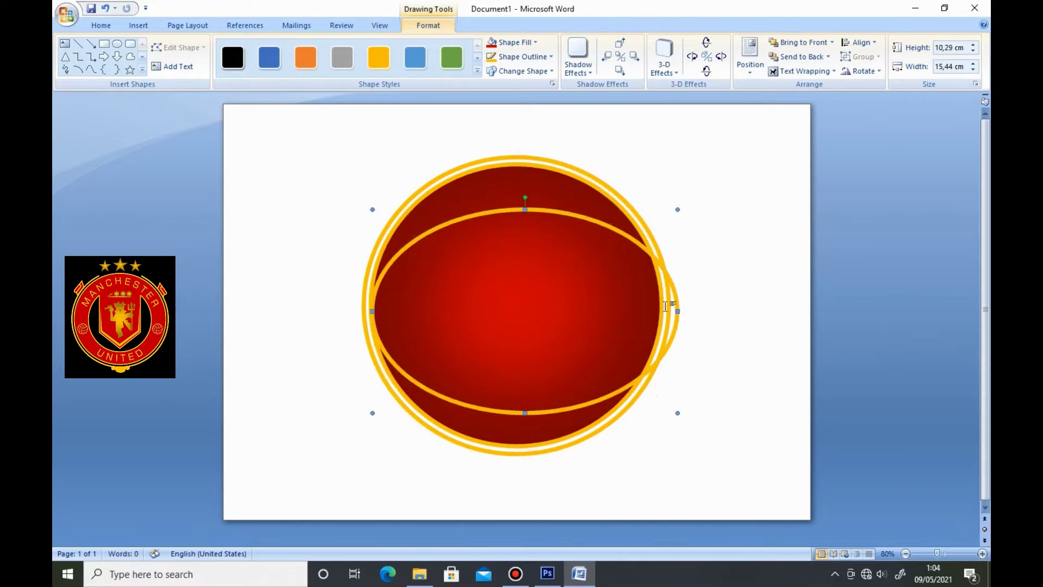
{"action": "left_click_drag", "start_coordinate": [677, 312], "coordinate": [614, 312]}
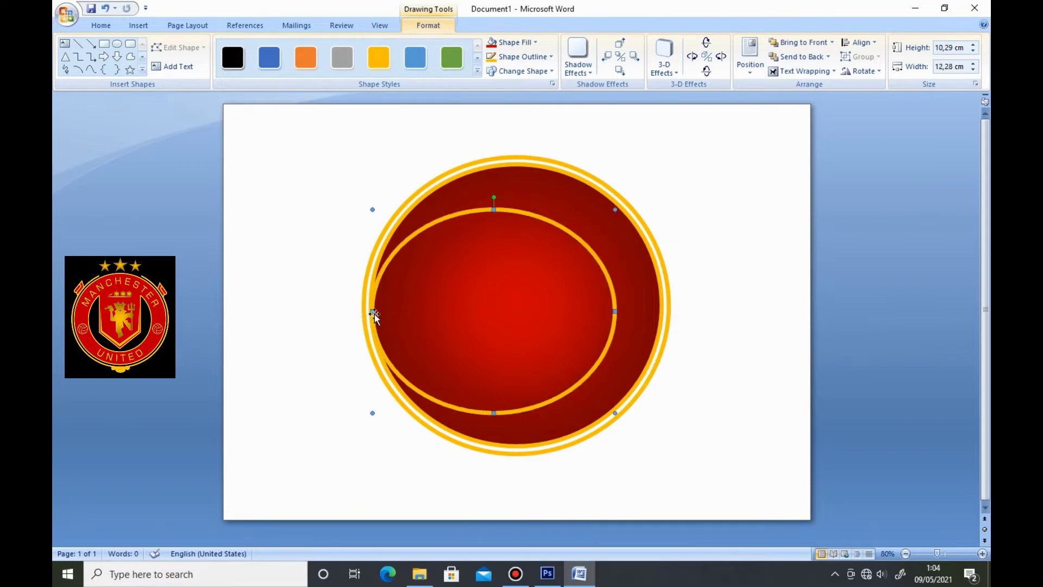
{"action": "left_click_drag", "start_coordinate": [412, 312], "coordinate": [413, 312]}
{"action": "left_click", "coordinate": [501, 291]}
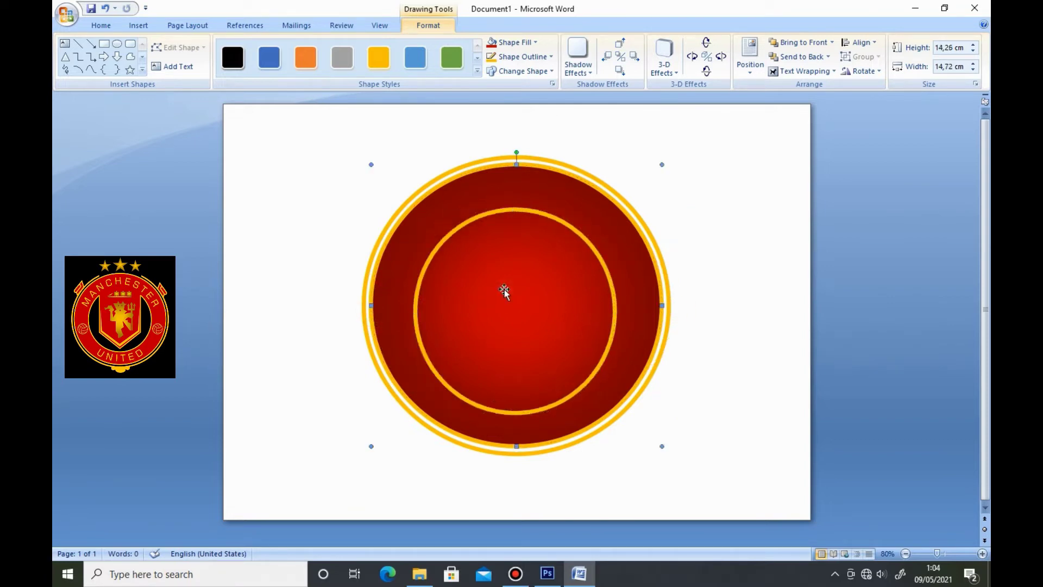
{"action": "left_click", "coordinate": [615, 310]}
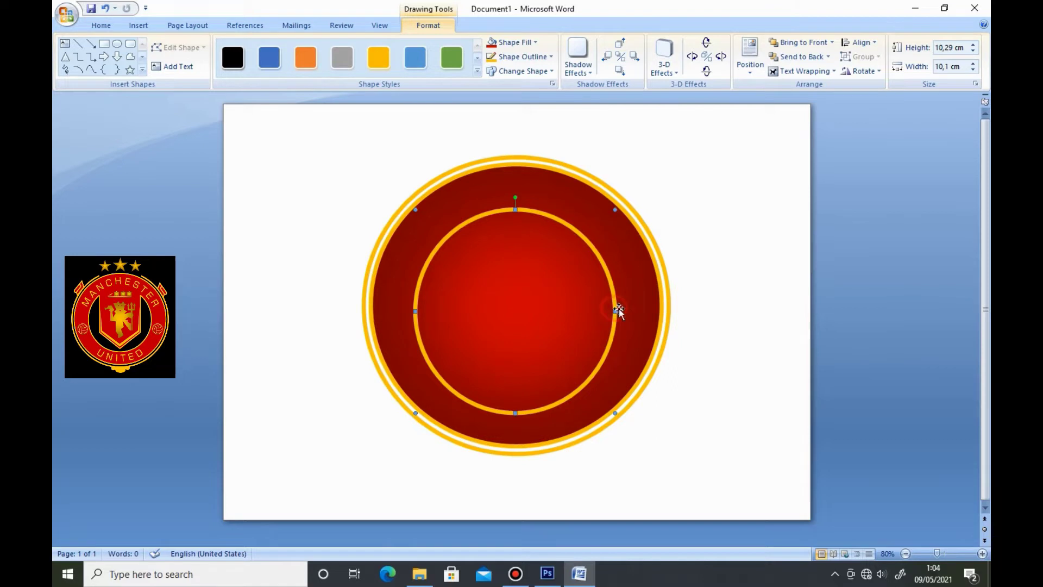
- Remove the inner ring's fill and make it a true 10,1 cm circle
{"action": "left_click", "coordinate": [535, 42]}
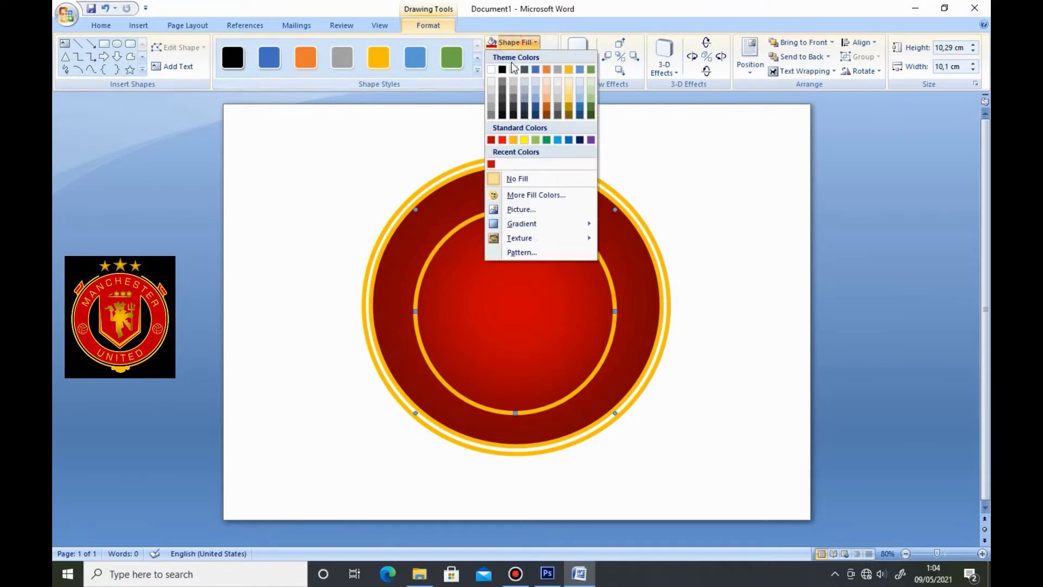
{"action": "left_click", "coordinate": [516, 178]}
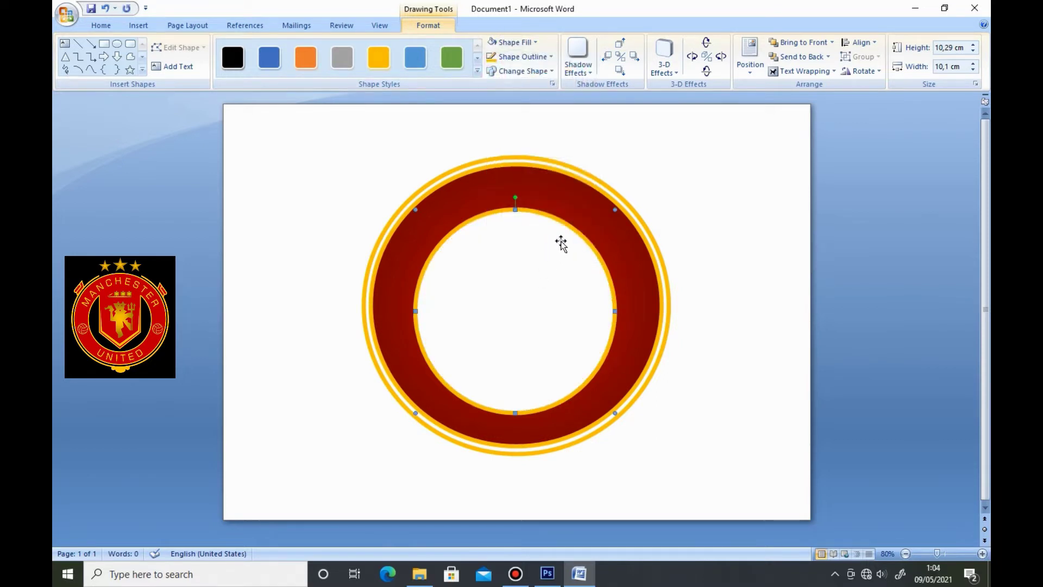
{"action": "key", "text": "Up"}
{"action": "key", "text": "Up"}
{"action": "key", "text": "Up"}
{"action": "left_click_drag", "start_coordinate": [515, 411], "coordinate": [519, 406]}
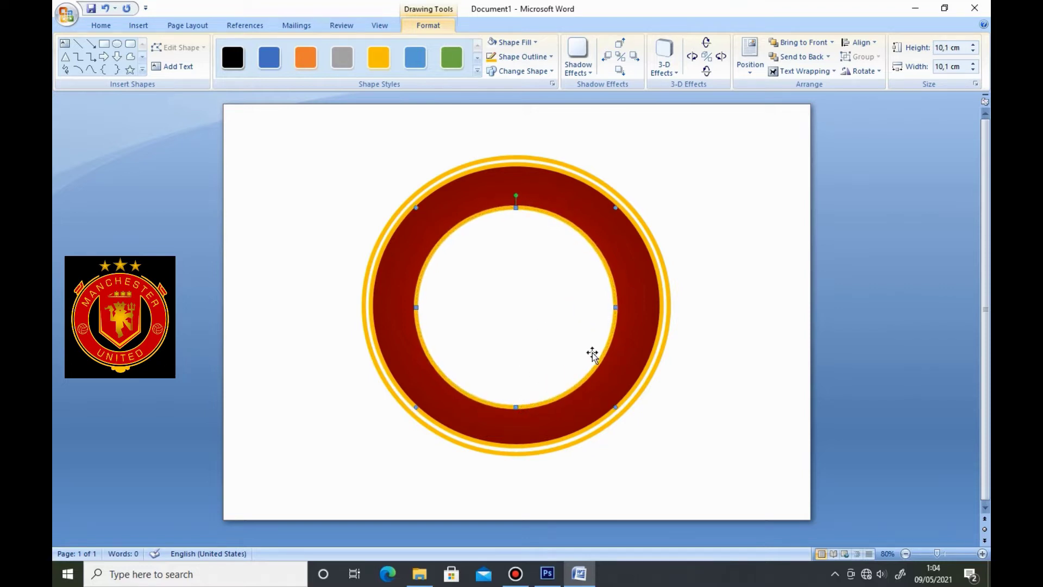
- Thicken the inner ring's outline to 4½ pt, then preview a 3 pt outline on the outer ring
{"action": "left_click", "coordinate": [521, 56]}
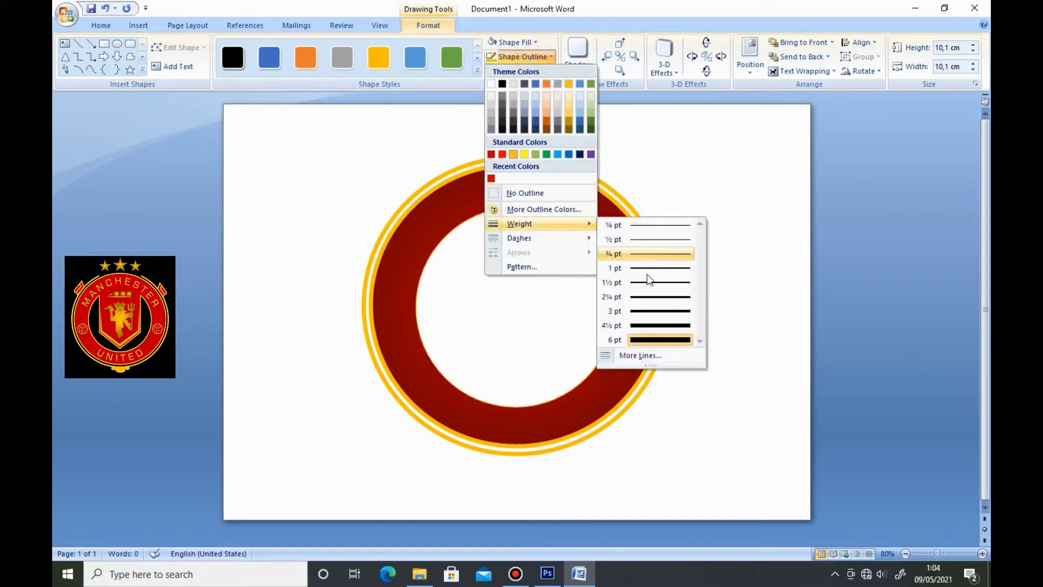
{"action": "left_click", "coordinate": [649, 326]}
{"action": "left_click", "coordinate": [649, 322]}
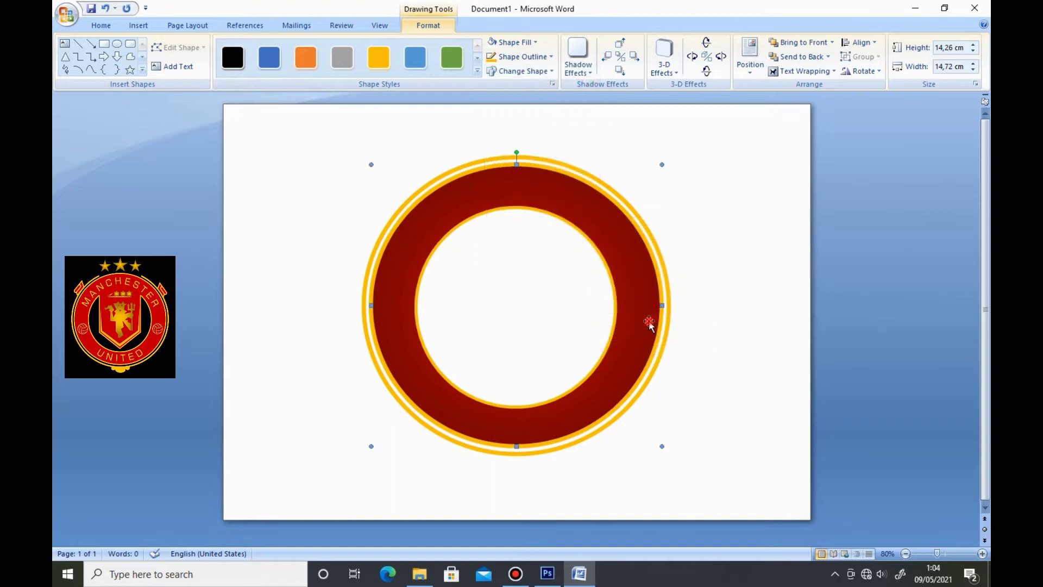
{"action": "left_click", "coordinate": [521, 56]}
{"action": "mouse_move", "coordinate": [519, 223]}
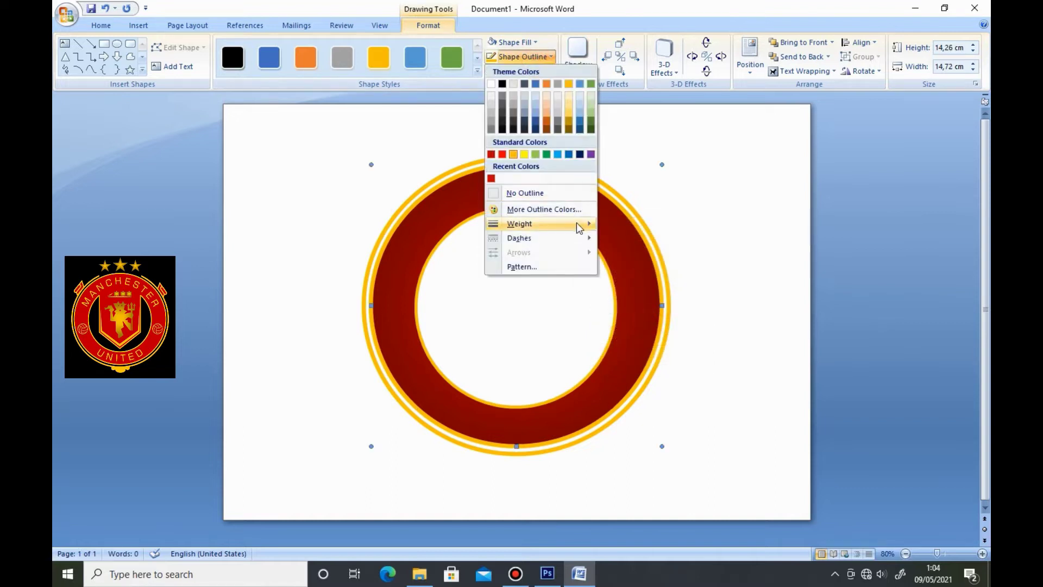
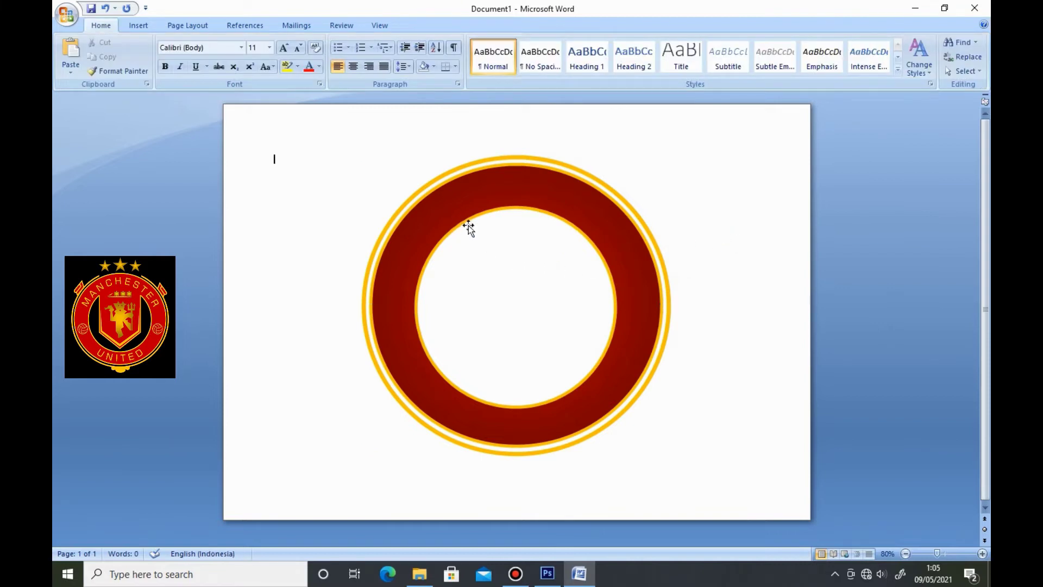
- Draw a Pentagon block arrow shape inside the red ring
{"action": "left_click", "coordinate": [140, 26]}
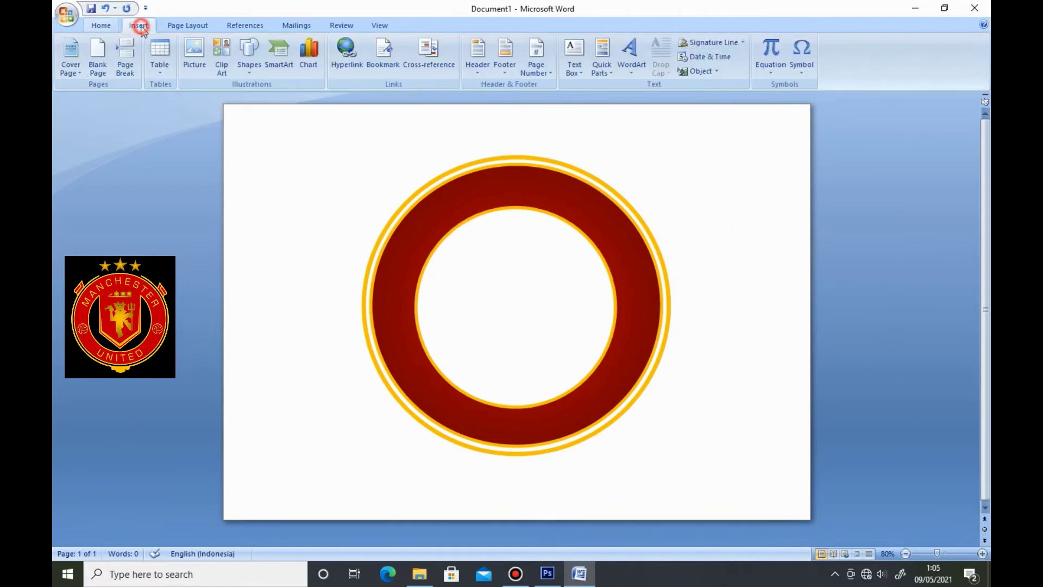
{"action": "left_click", "coordinate": [255, 61]}
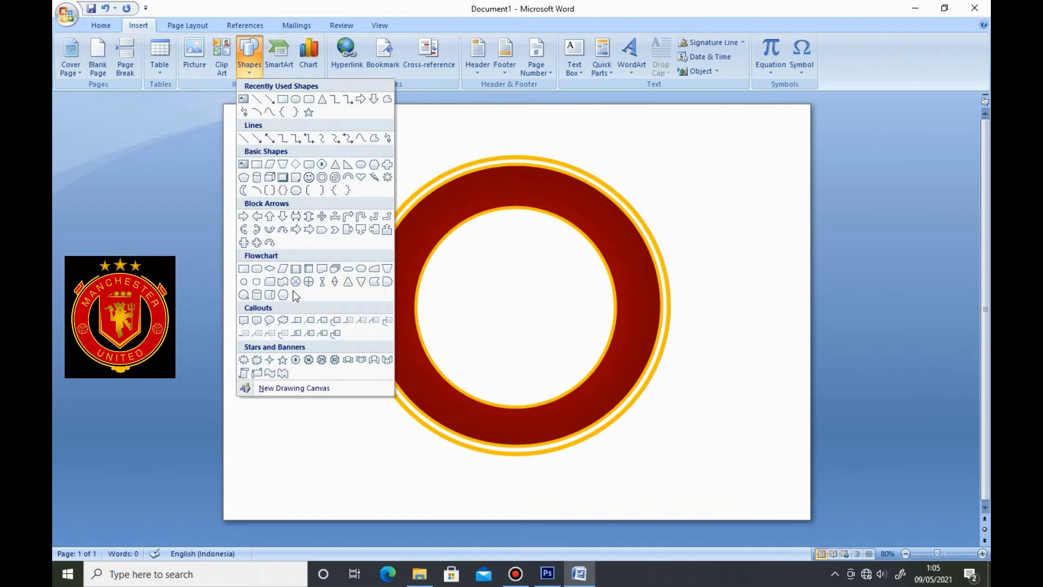
{"action": "left_click", "coordinate": [322, 228]}
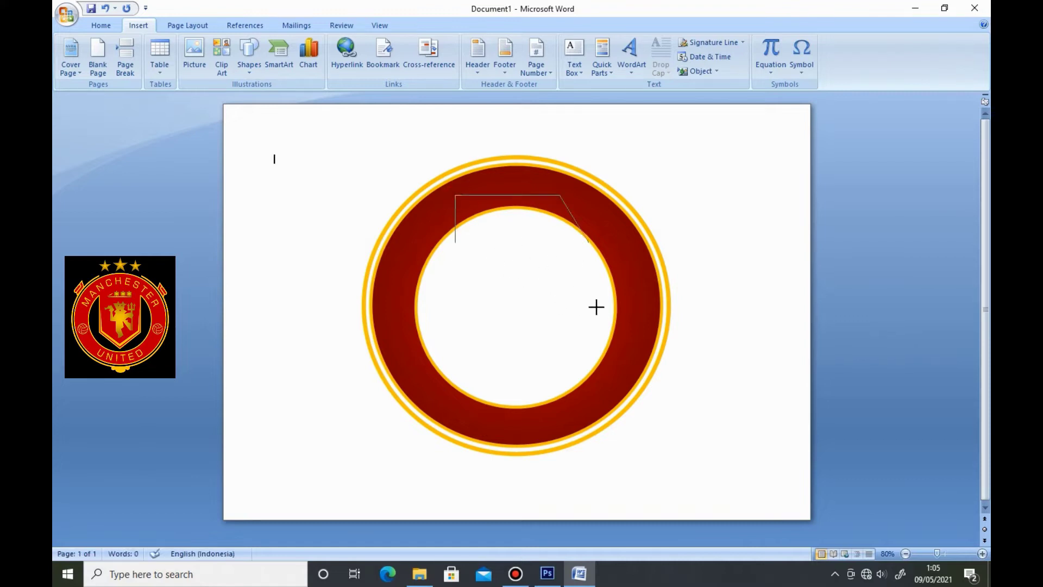
{"action": "left_click_drag", "start_coordinate": [455, 194], "coordinate": [615, 302]}
- Rotate the pentagon to point down and resize it to fill the ring, about 6.43 × 10.19 cm
{"action": "mouse_move", "coordinate": [536, 183]}
{"action": "left_mouse_down"}
{"action": "mouse_move", "coordinate": [601, 249]}
{"action": "mouse_move", "coordinate": [512, 261]}
{"action": "mouse_move", "coordinate": [525, 270]}
{"action": "left_mouse_up"}
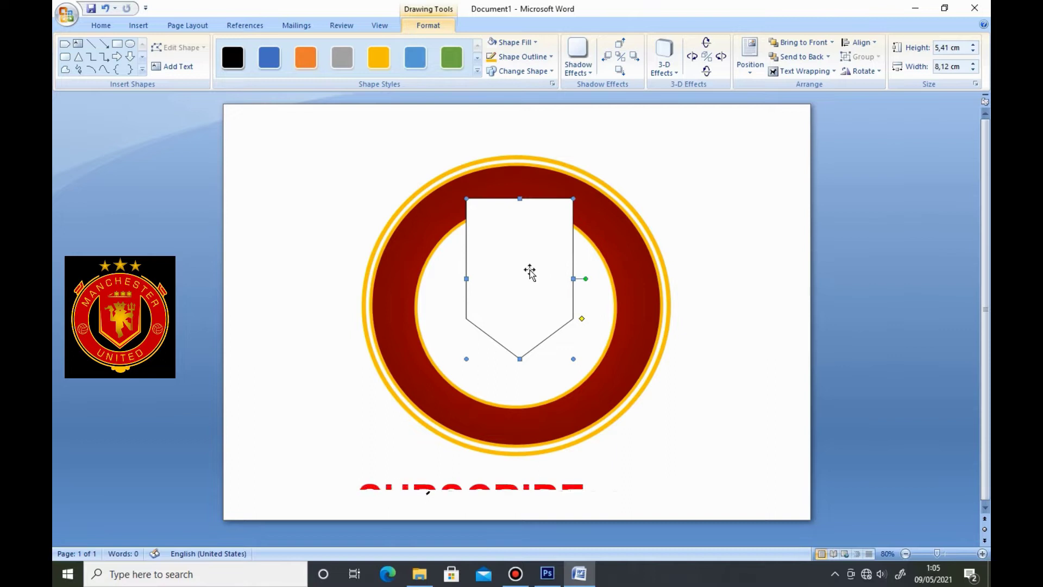
{"action": "left_click_drag", "start_coordinate": [520, 359], "coordinate": [520, 384]}
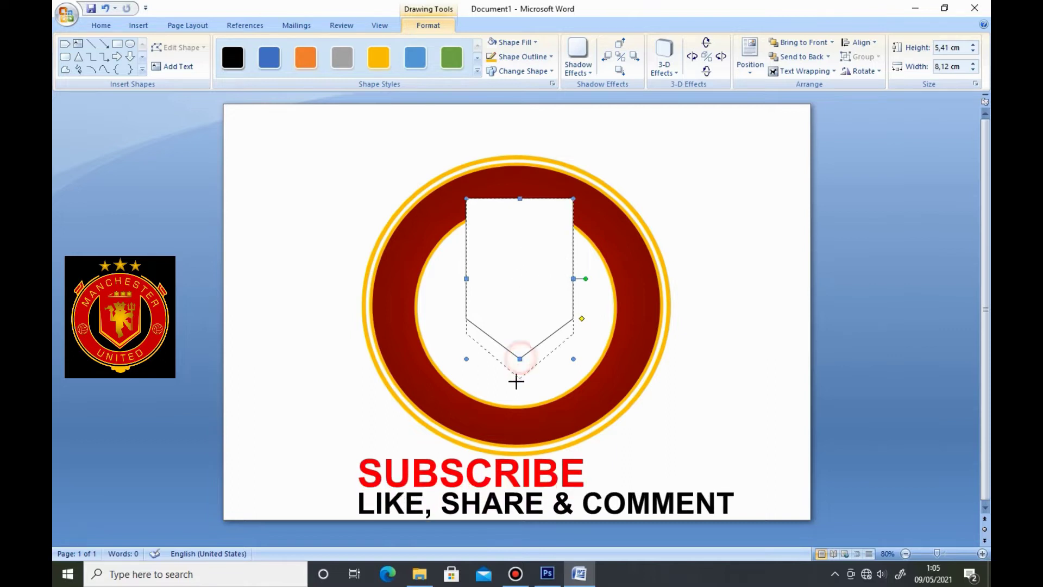
{"action": "left_click_drag", "start_coordinate": [466, 291], "coordinate": [454, 291]}
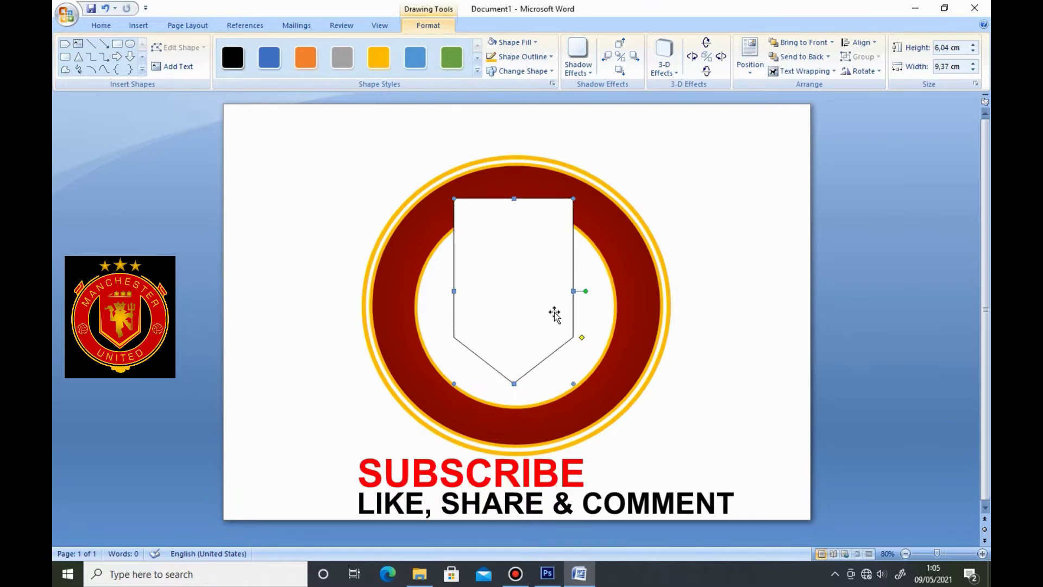
{"action": "left_click_drag", "start_coordinate": [574, 291], "coordinate": [582, 291]}
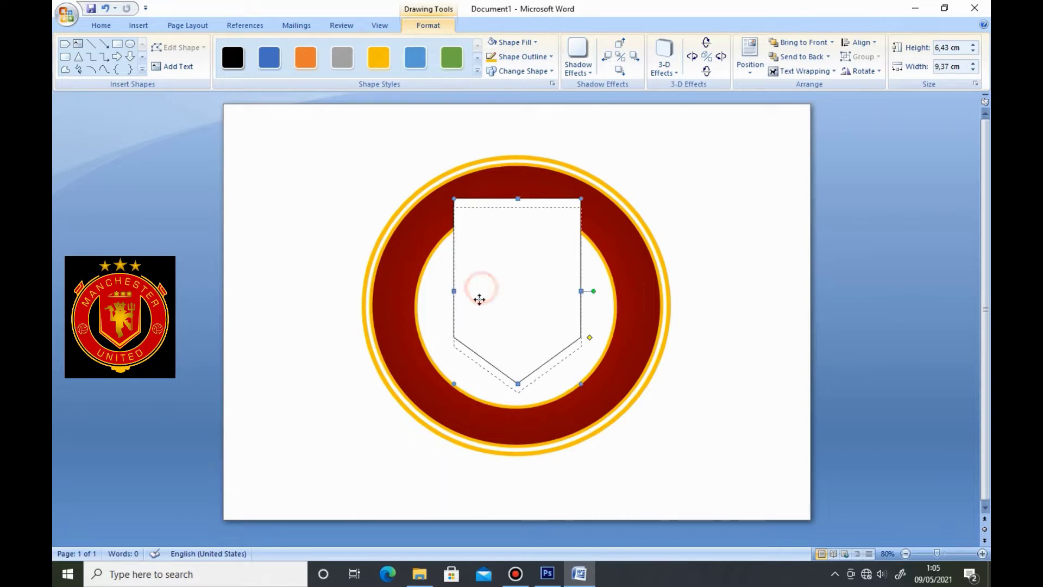
{"action": "left_click_drag", "start_coordinate": [481, 291], "coordinate": [480, 305]}
{"action": "left_click_drag", "start_coordinate": [517, 213], "coordinate": [513, 195]}
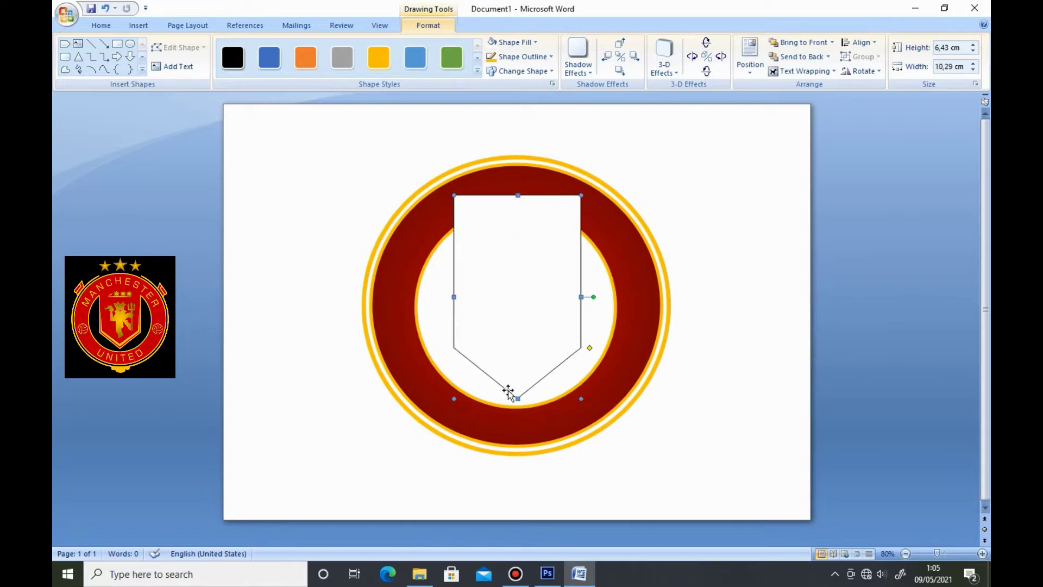
{"action": "left_click_drag", "start_coordinate": [518, 397], "coordinate": [517, 396]}
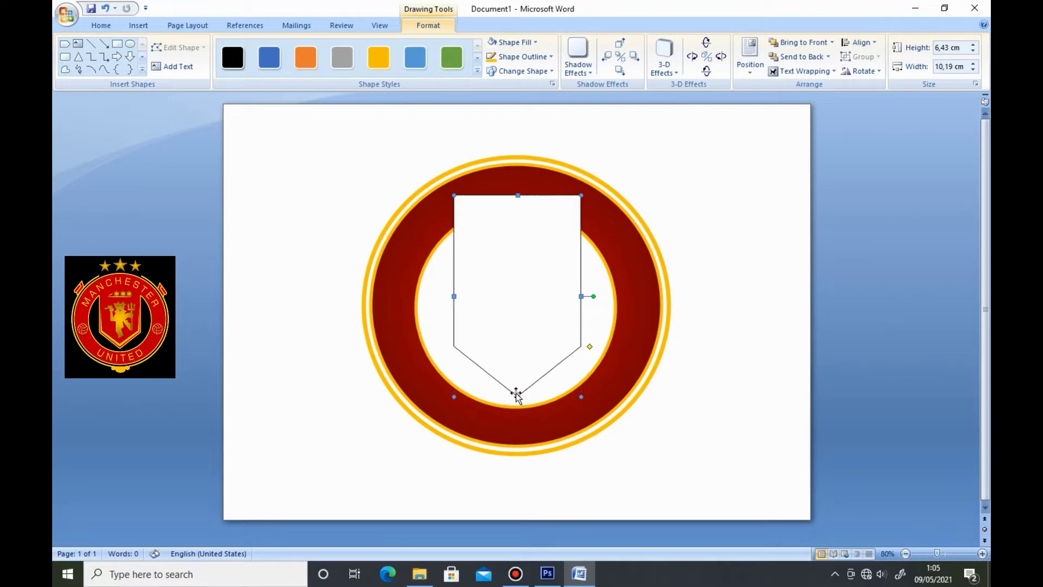
- Fill the shield with a dark-red radial gradient and give it a 4½ pt orange-gold outline
{"action": "left_click", "coordinate": [535, 42]}
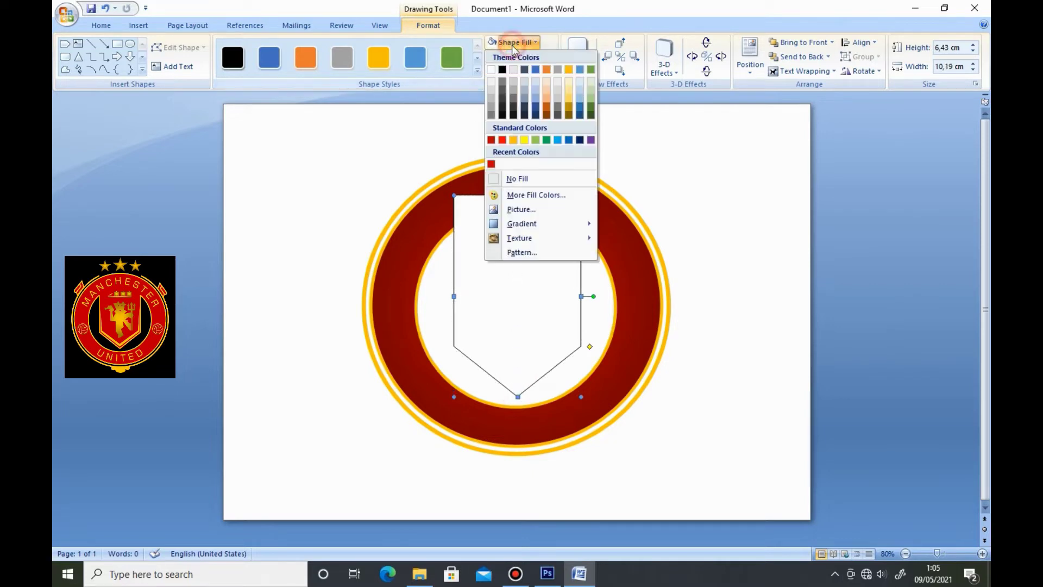
{"action": "left_click", "coordinate": [491, 164]}
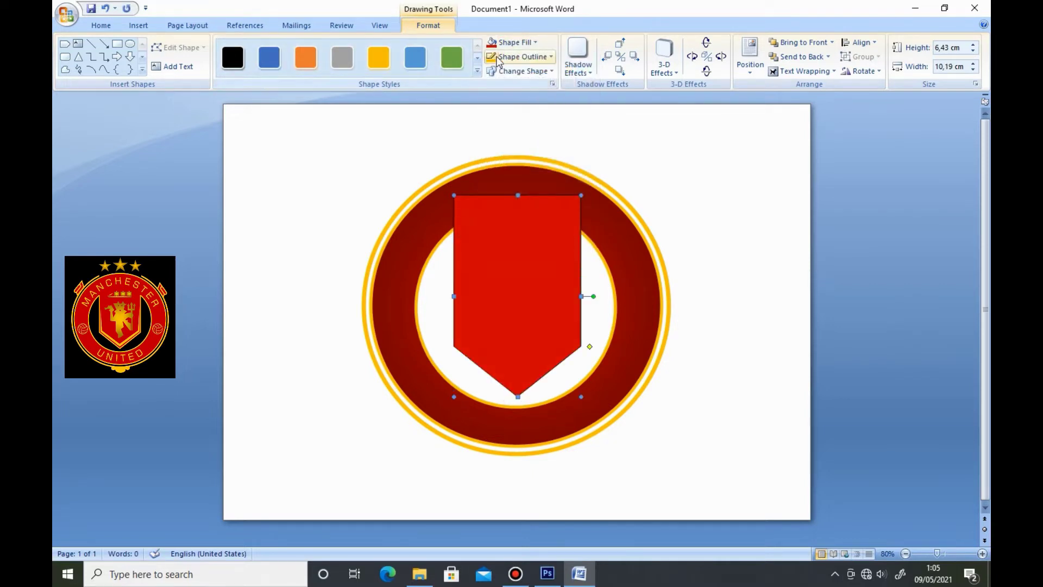
{"action": "left_click", "coordinate": [508, 57]}
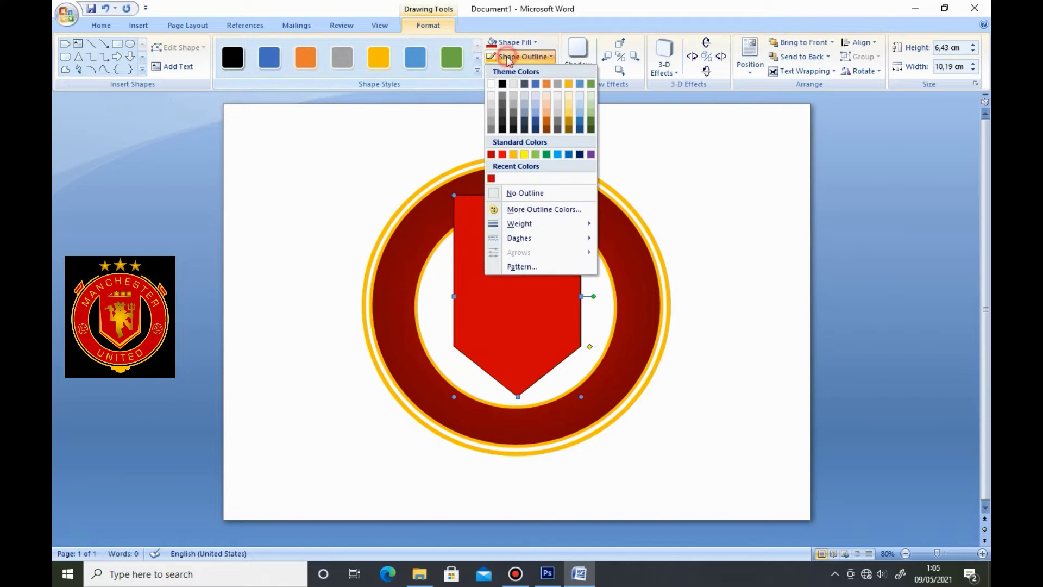
{"action": "left_click", "coordinate": [513, 155]}
{"action": "left_click", "coordinate": [536, 57]}
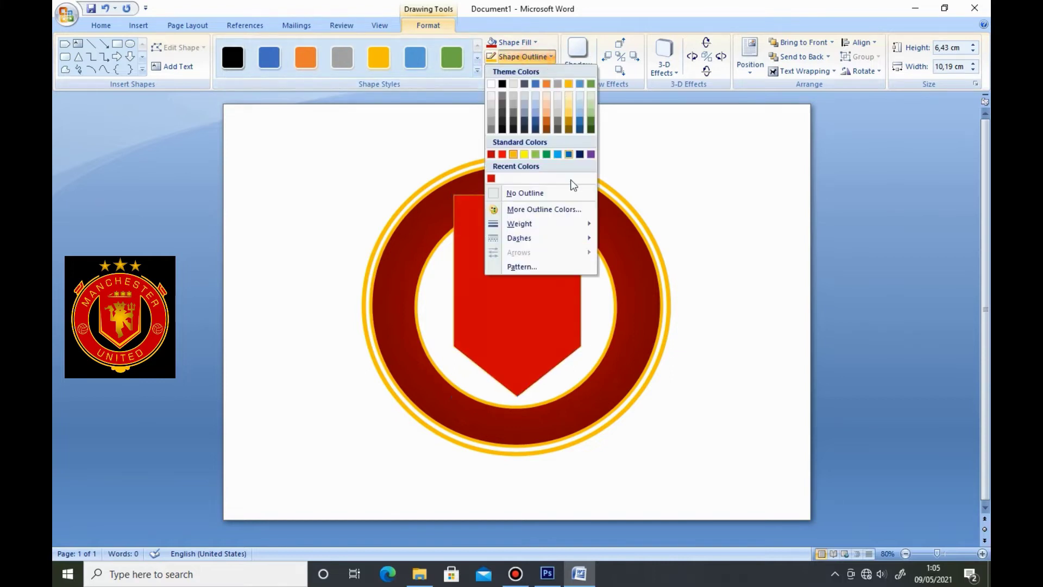
{"action": "left_click", "coordinate": [643, 325]}
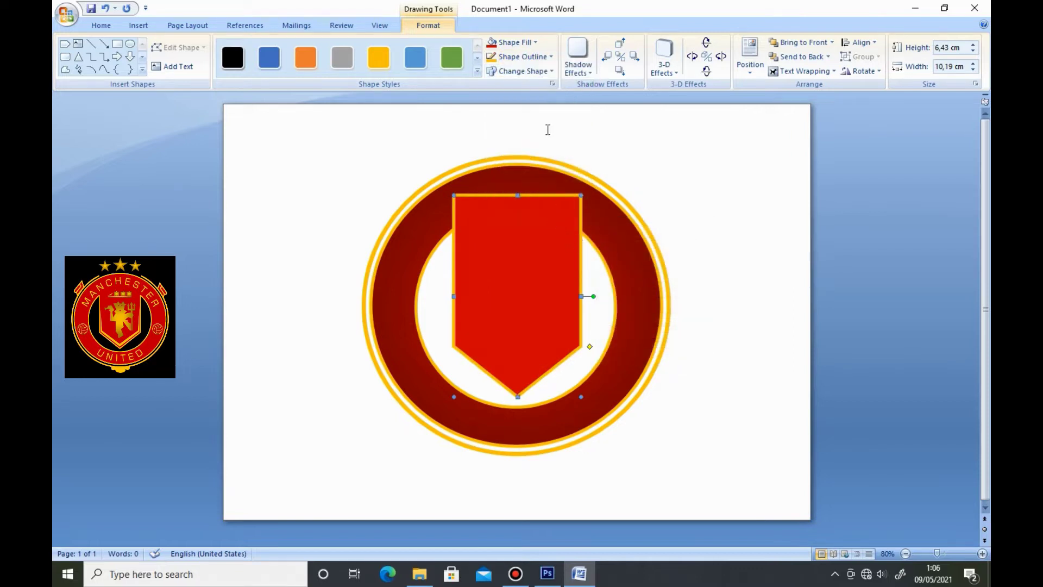
{"action": "left_click", "coordinate": [522, 43]}
{"action": "mouse_move", "coordinate": [537, 224]}
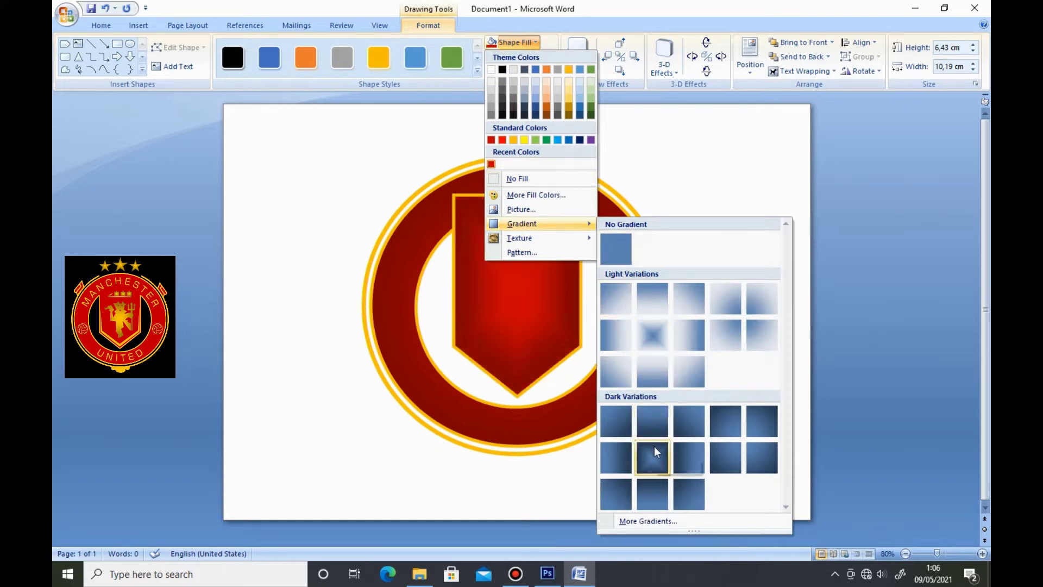
{"action": "left_click", "coordinate": [652, 455]}
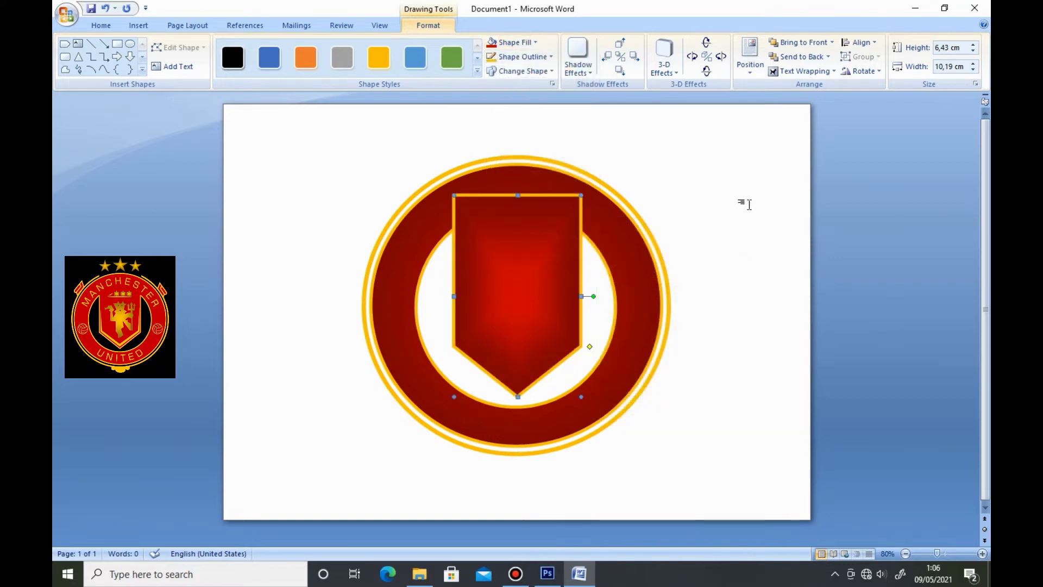
{"action": "left_click", "coordinate": [748, 204]}
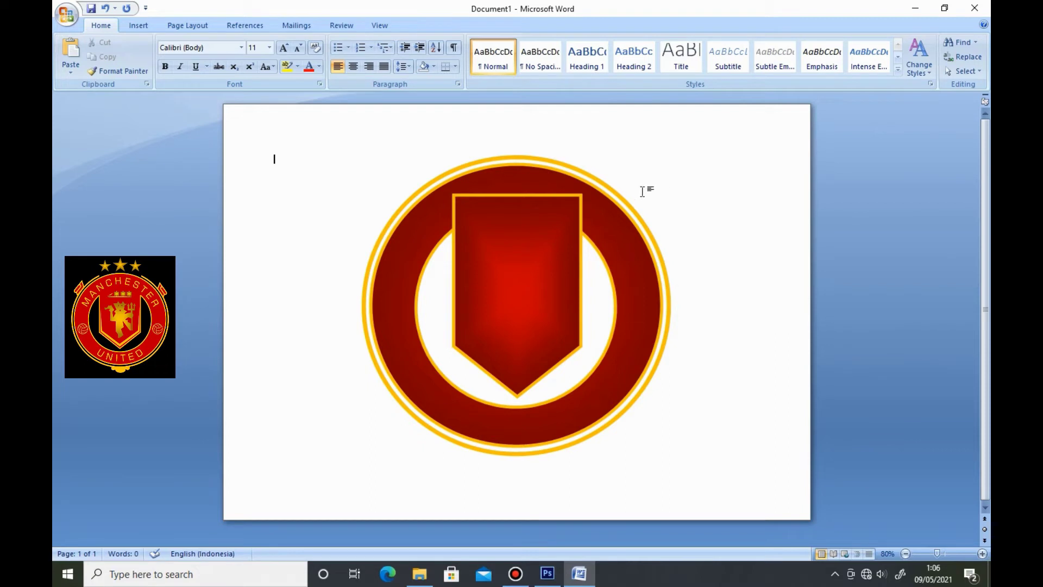
- Draw a rectangle across the top edge of the shield
{"action": "left_click", "coordinate": [140, 26]}
{"action": "left_click", "coordinate": [249, 57]}
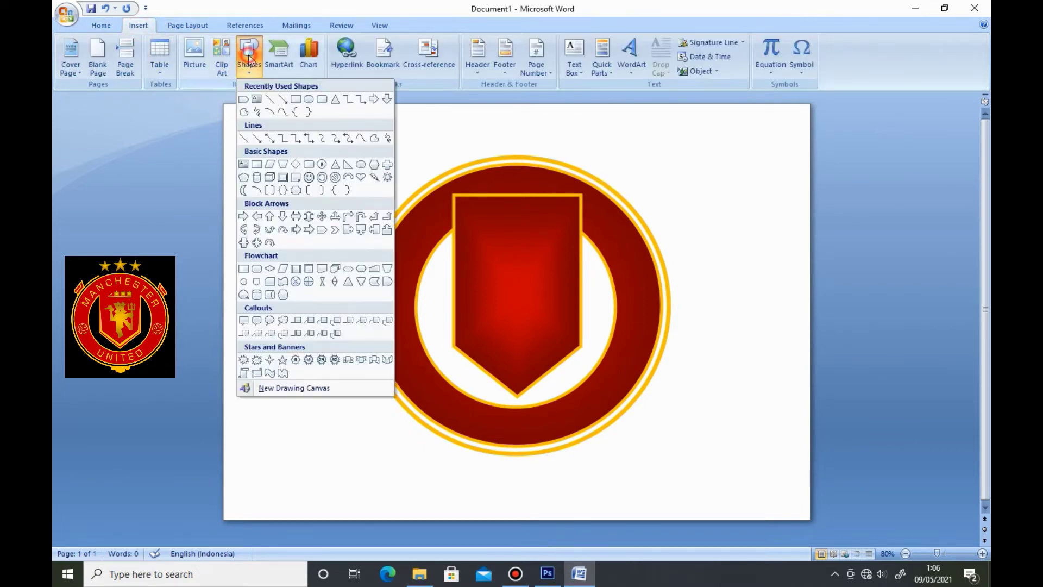
{"action": "left_click", "coordinate": [296, 99]}
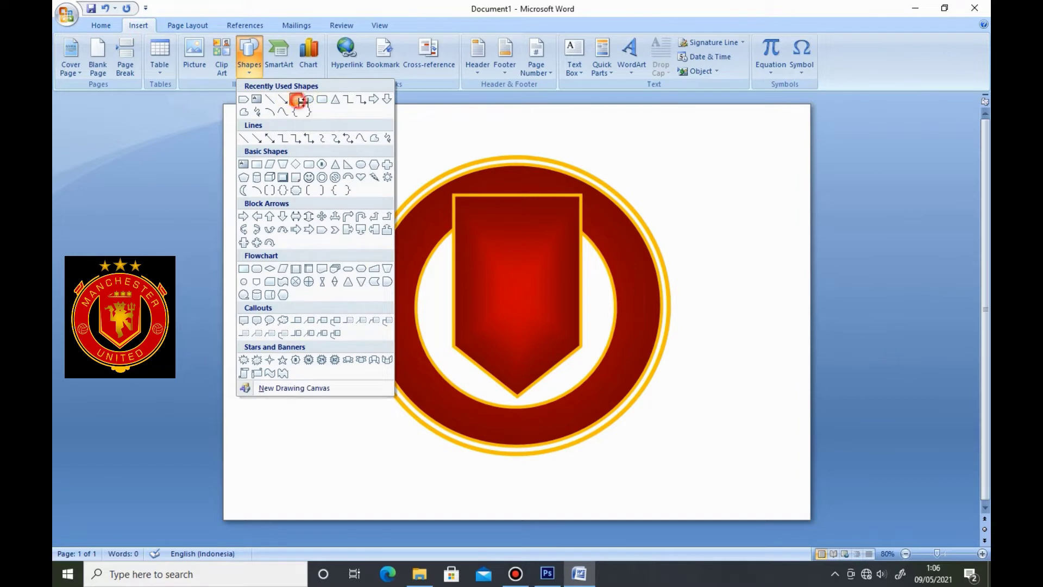
{"action": "mouse_move", "coordinate": [444, 190]}
{"action": "left_mouse_down"}
{"action": "mouse_move", "coordinate": [467, 205]}
{"action": "mouse_move", "coordinate": [589, 219]}
{"action": "left_mouse_up"}
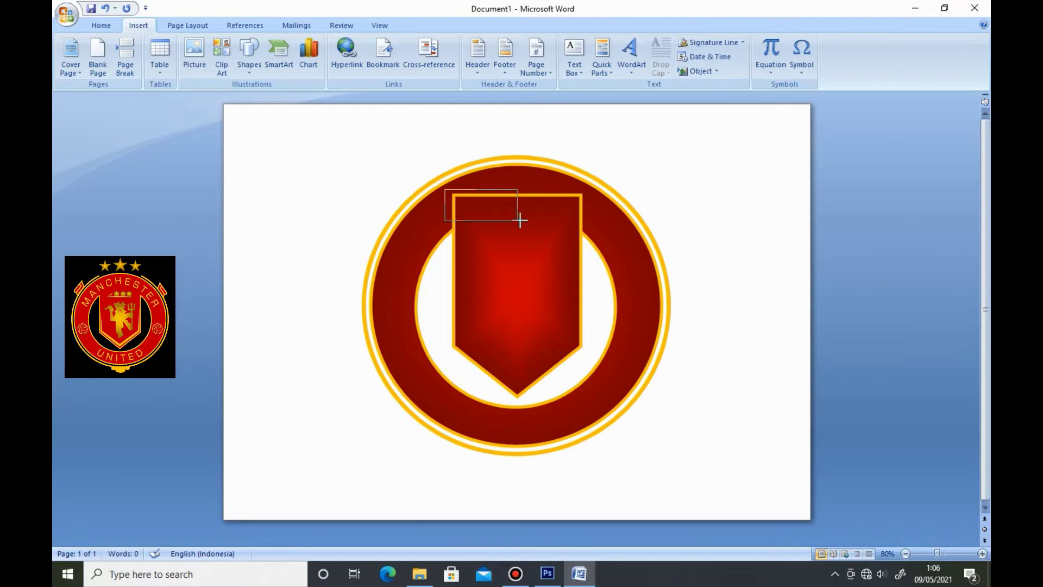
{"action": "left_click_drag", "start_coordinate": [520, 220], "coordinate": [585, 223]}
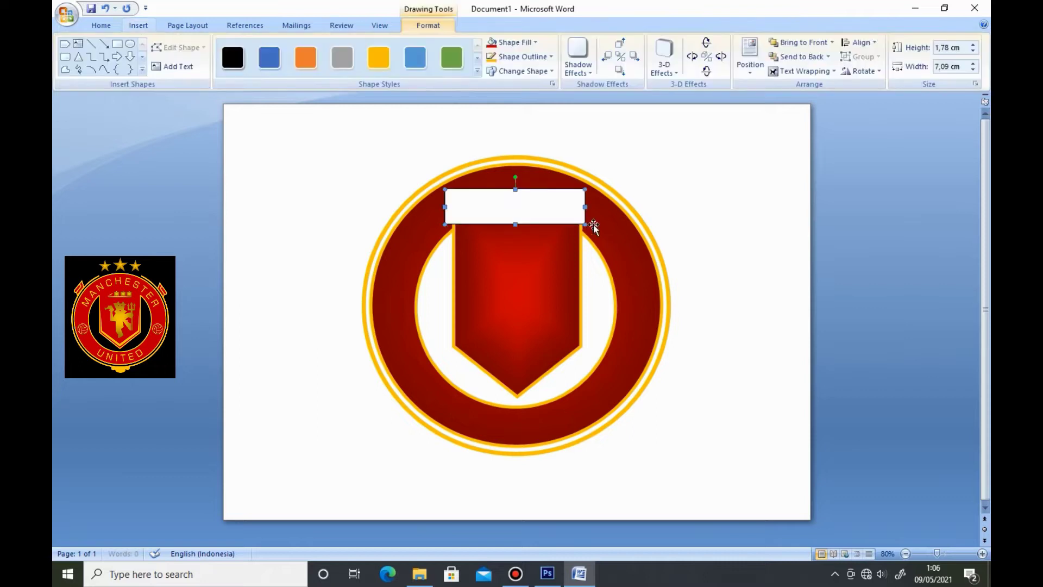
- Fill the rectangle red with no outline and a gradient shading
{"action": "left_click", "coordinate": [492, 43]}
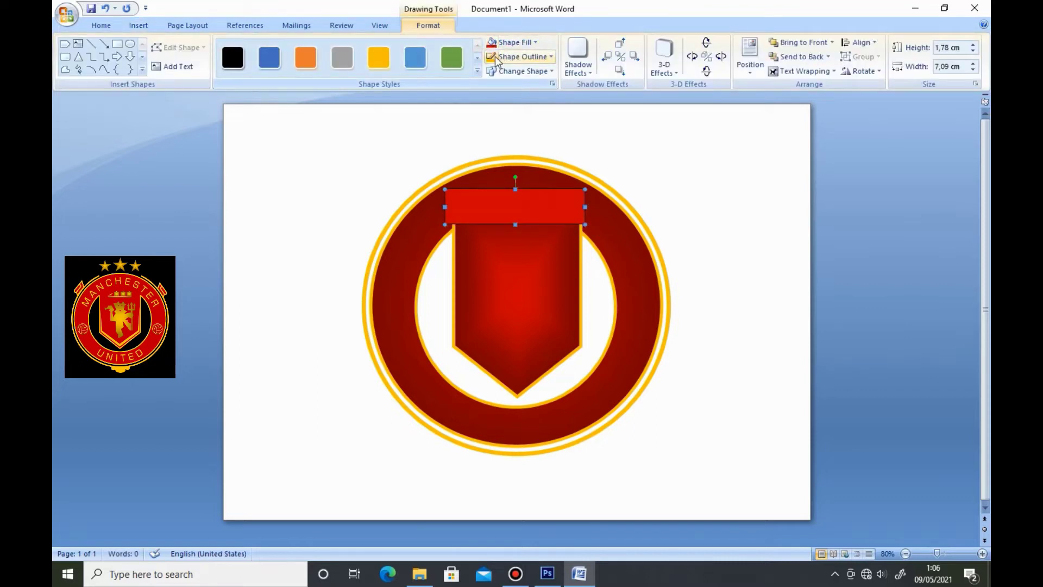
{"action": "left_click", "coordinate": [497, 57]}
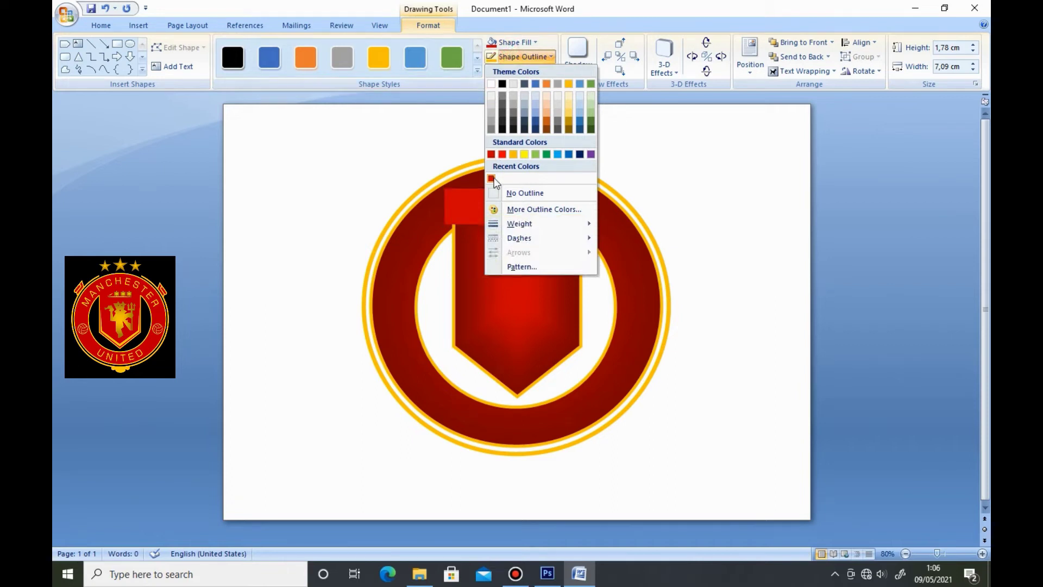
{"action": "left_click", "coordinate": [497, 193]}
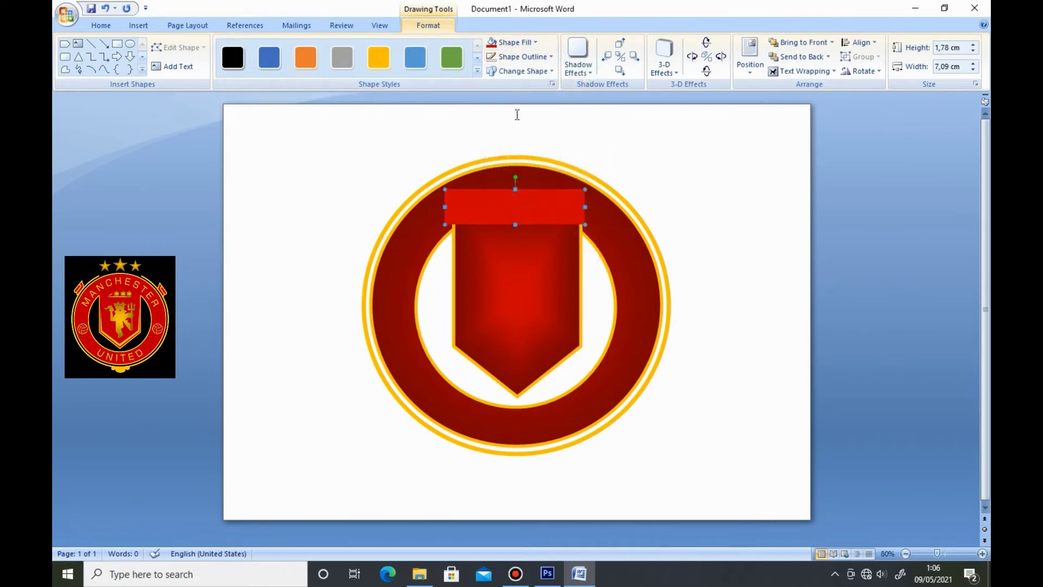
{"action": "left_click", "coordinate": [516, 48]}
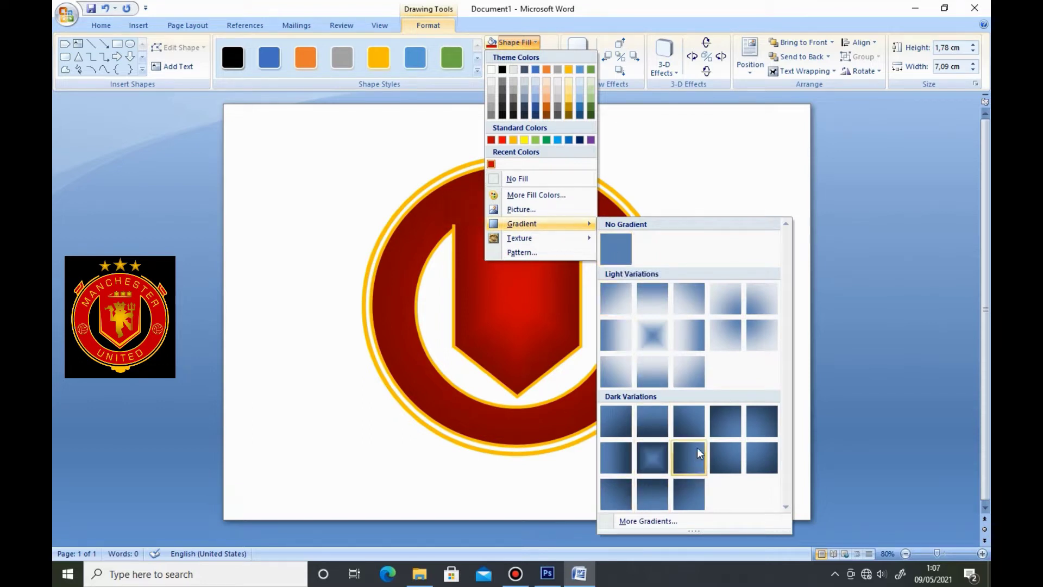
- Fill the top bar, outer ring and shield with solid bright red
{"action": "left_click", "coordinate": [511, 43]}
{"action": "left_click", "coordinate": [502, 140]}
{"action": "left_click", "coordinate": [503, 182]}
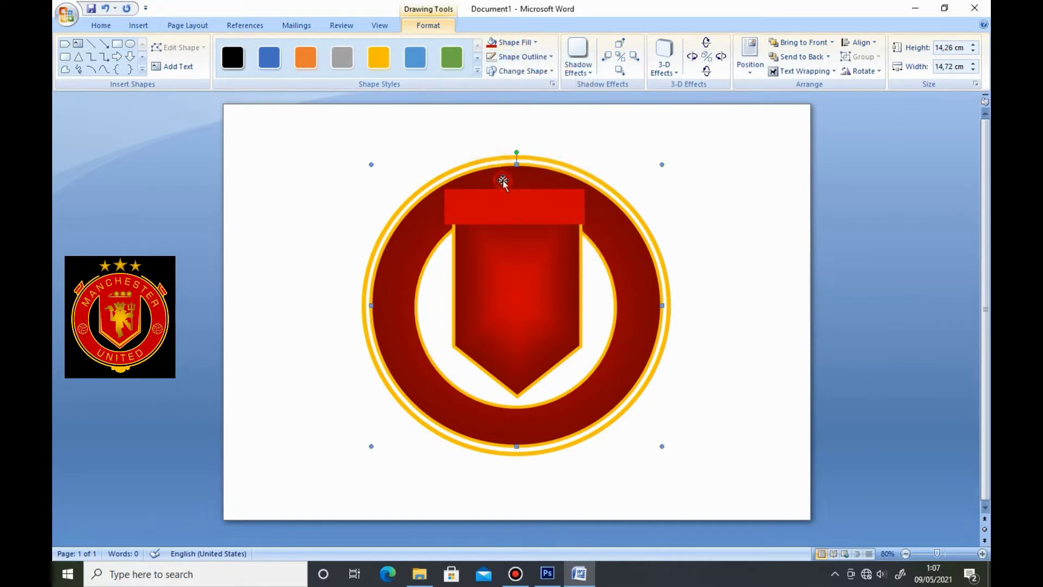
{"action": "left_click", "coordinate": [494, 42]}
{"action": "left_click", "coordinate": [509, 266]}
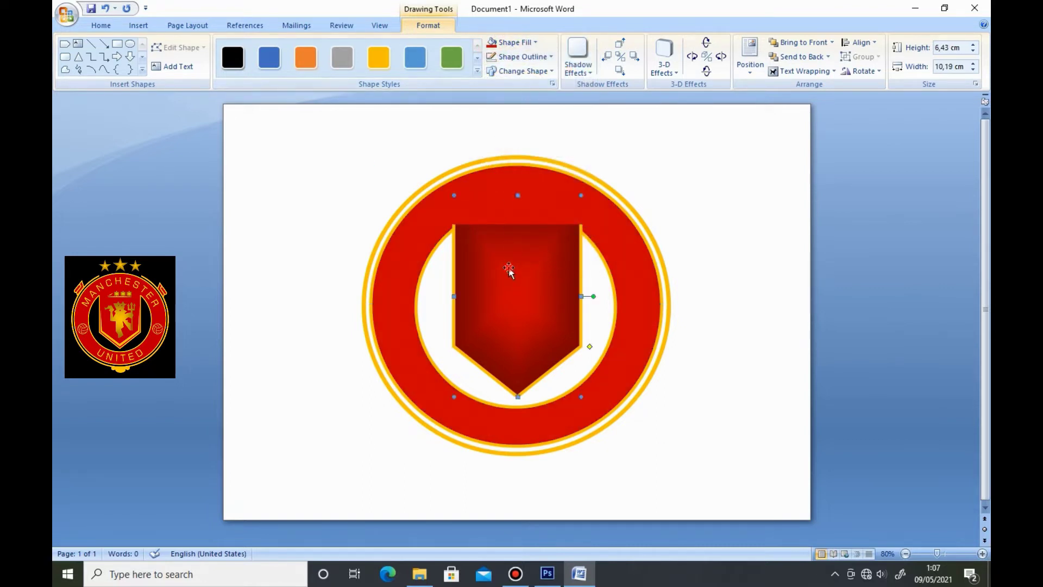
{"action": "left_click", "coordinate": [494, 42]}
- Raise the top bar's upper edge and widen the shield slightly to the left
{"action": "left_click", "coordinate": [524, 214]}
{"action": "left_click_drag", "start_coordinate": [513, 189], "coordinate": [514, 184]}
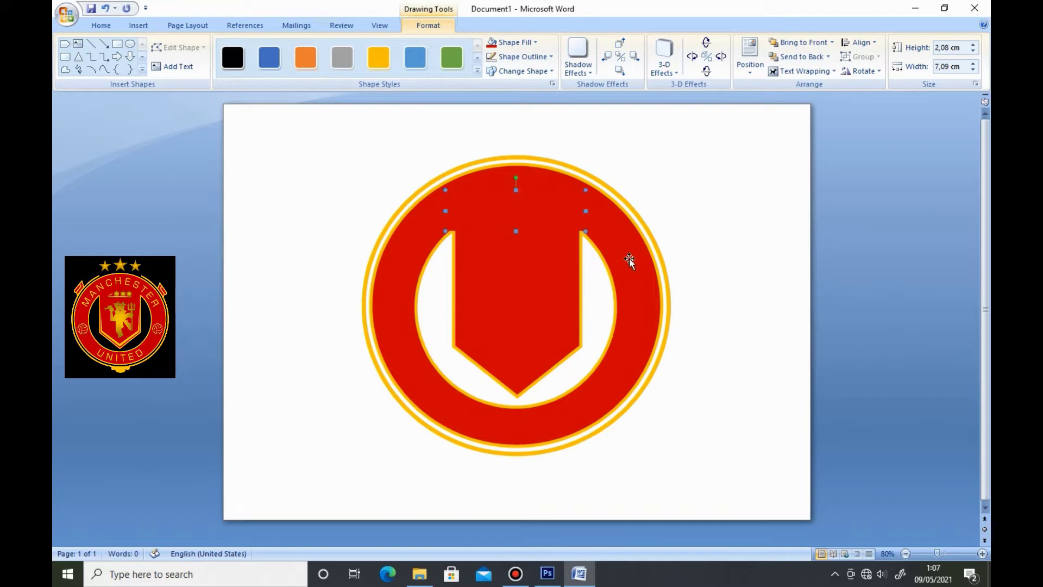
{"action": "left_click", "coordinate": [624, 250]}
{"action": "left_click", "coordinate": [569, 239]}
{"action": "left_click_drag", "start_coordinate": [452, 296], "coordinate": [450, 297]}
{"action": "left_click", "coordinate": [716, 257]}
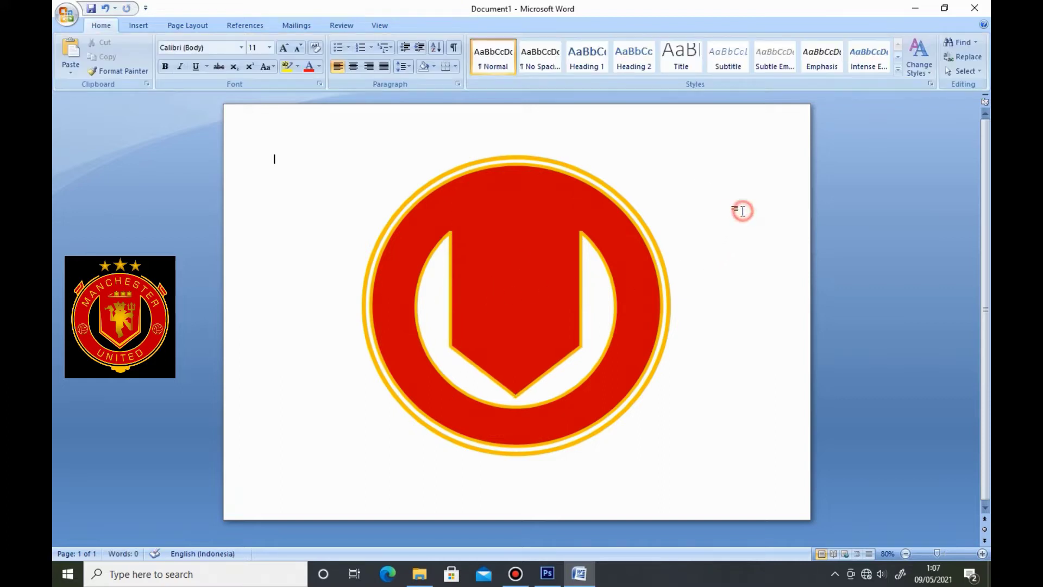
- Make the page colour black and fill the white U-shaped inner area black
{"action": "left_click", "coordinate": [178, 28]}
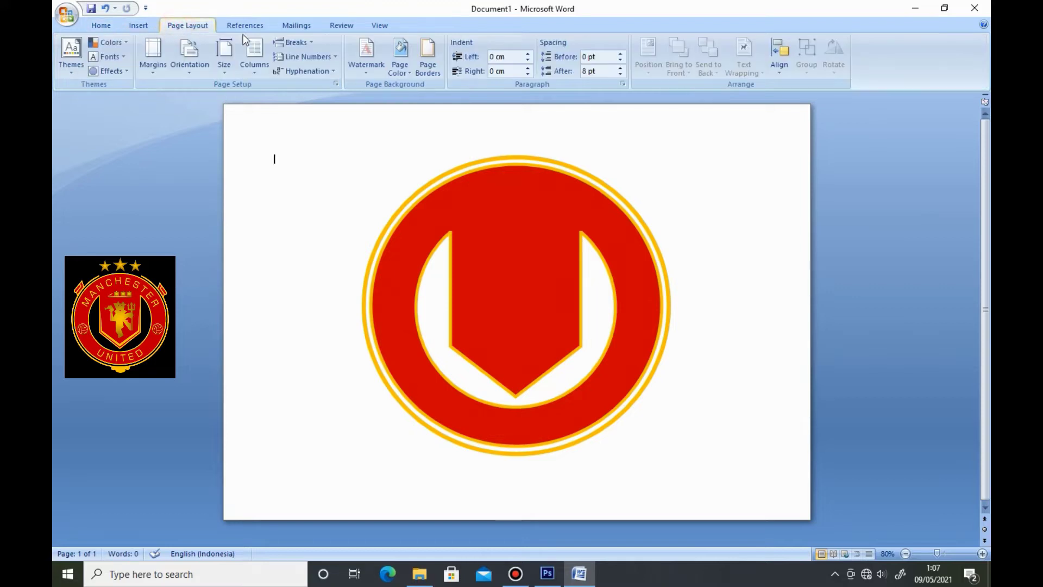
{"action": "left_click", "coordinate": [405, 74]}
{"action": "left_click", "coordinate": [405, 98]}
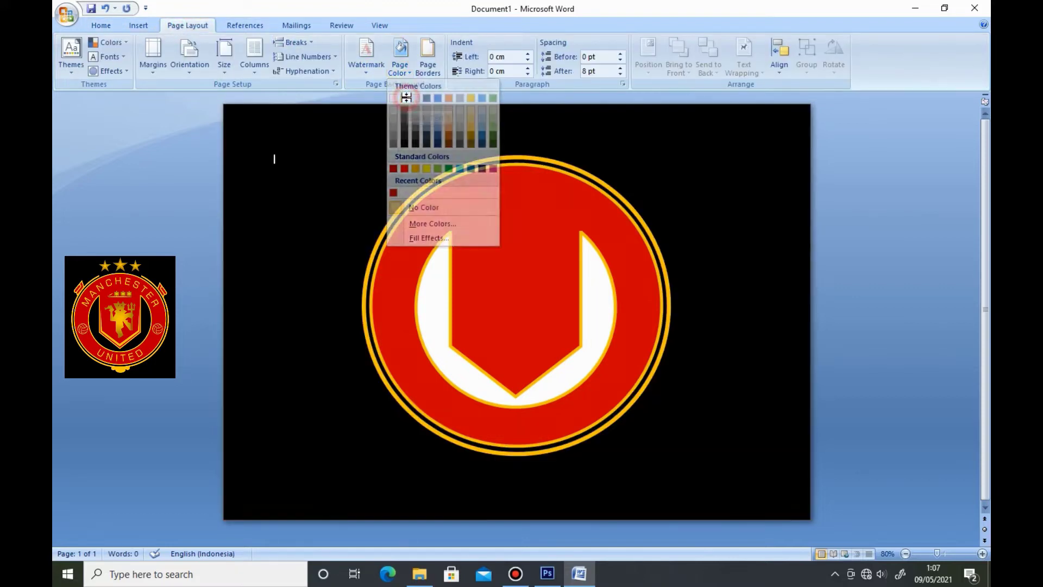
{"action": "left_click", "coordinate": [593, 277]}
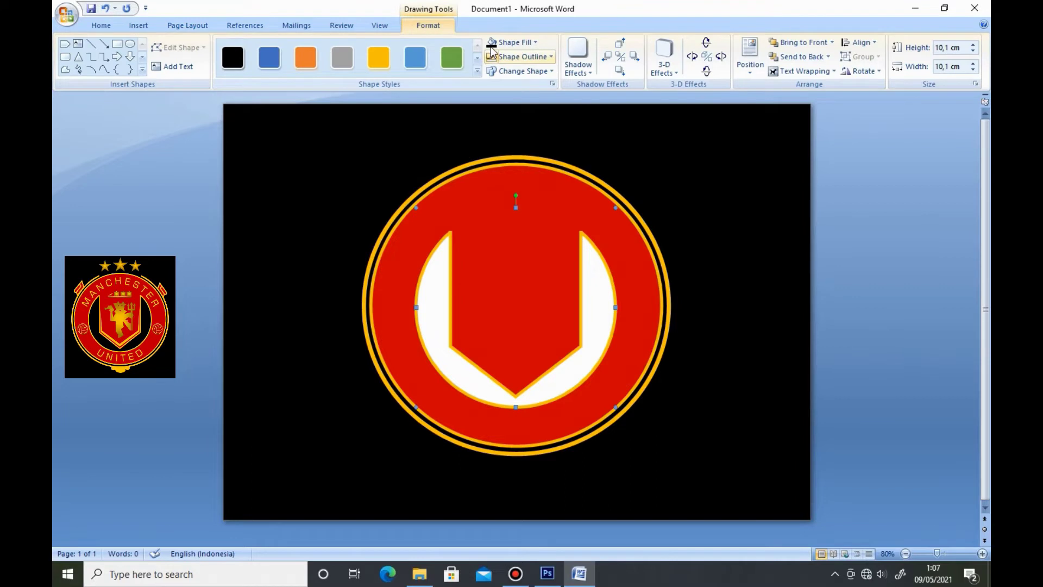
{"action": "left_click", "coordinate": [509, 42]}
{"action": "left_click", "coordinate": [701, 214]}
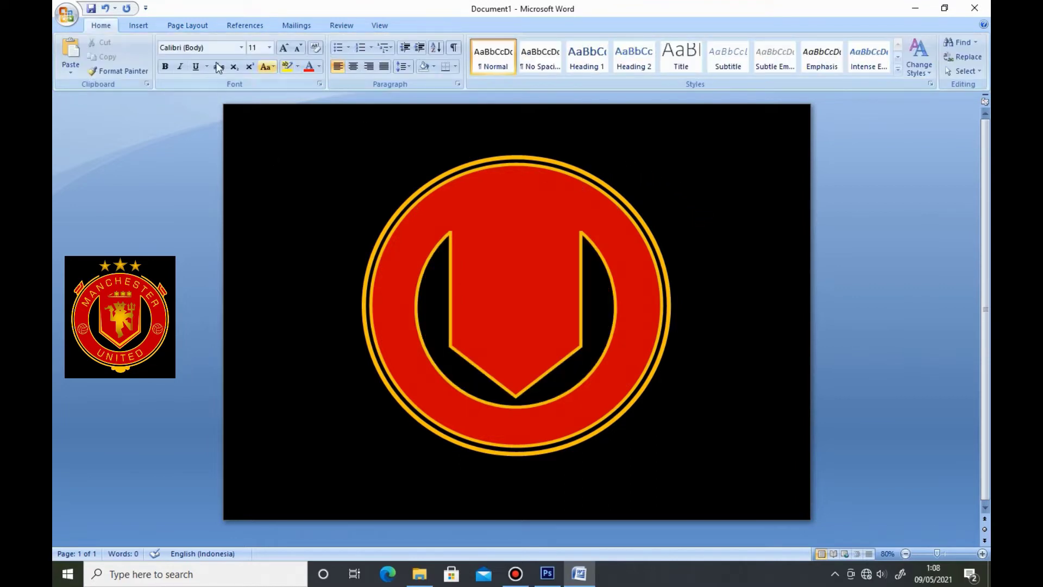
{"action": "left_click", "coordinate": [142, 27]}
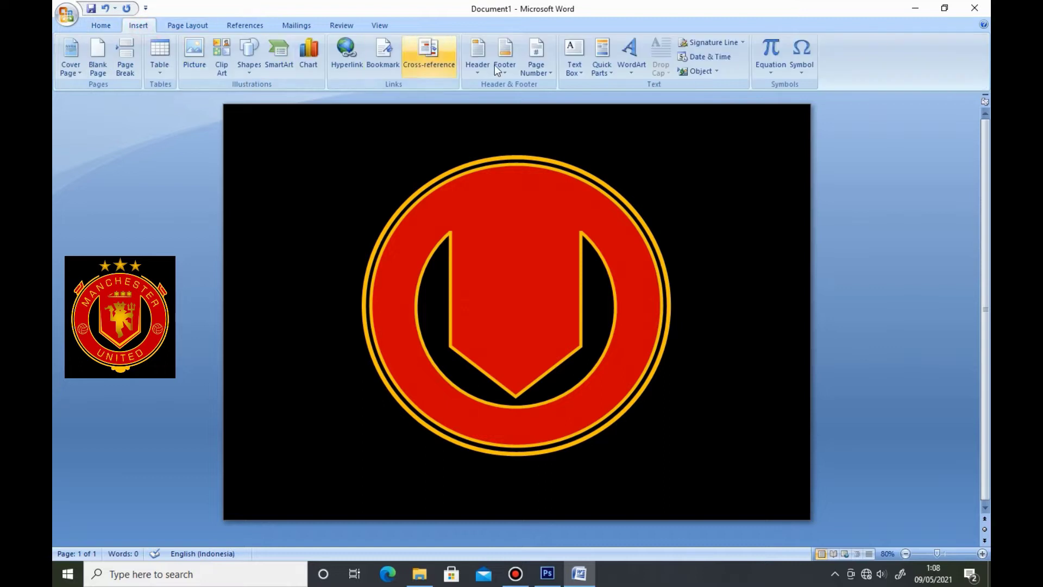
- Insert a plain-style WordArt reading MANCHESTER in the Square721 BT font
{"action": "left_click", "coordinate": [631, 62]}
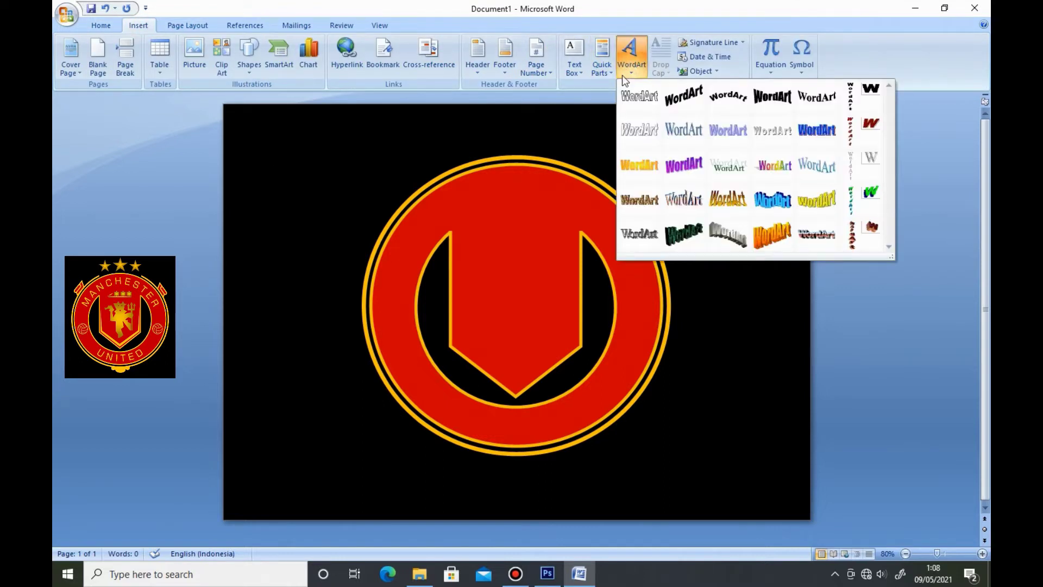
{"action": "left_click", "coordinate": [638, 103]}
{"action": "type", "text": "MANCHESTER"}
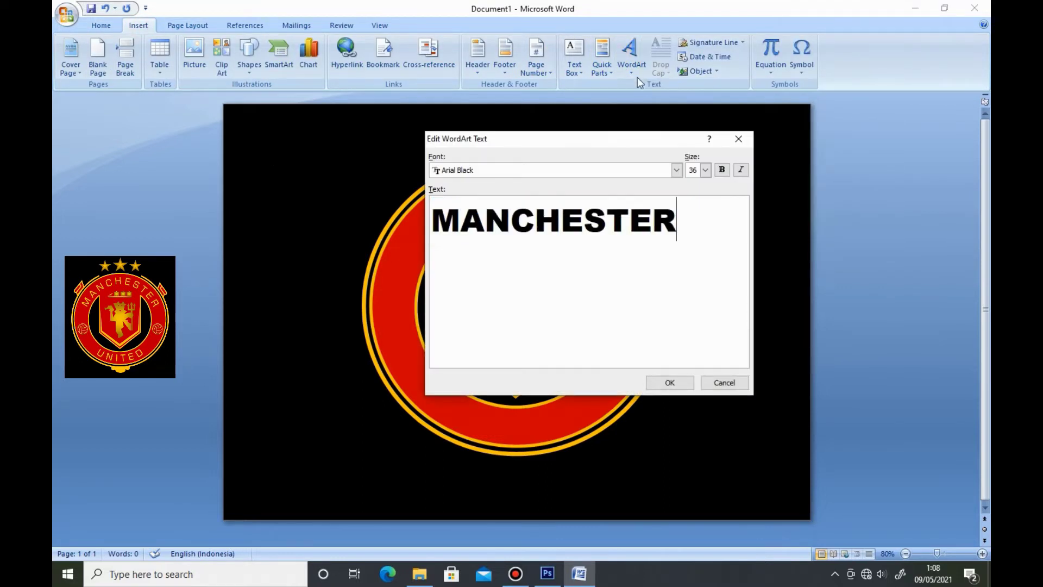
{"action": "left_click", "coordinate": [677, 170]}
{"action": "left_click_drag", "start_coordinate": [679, 196], "coordinate": [677, 227]}
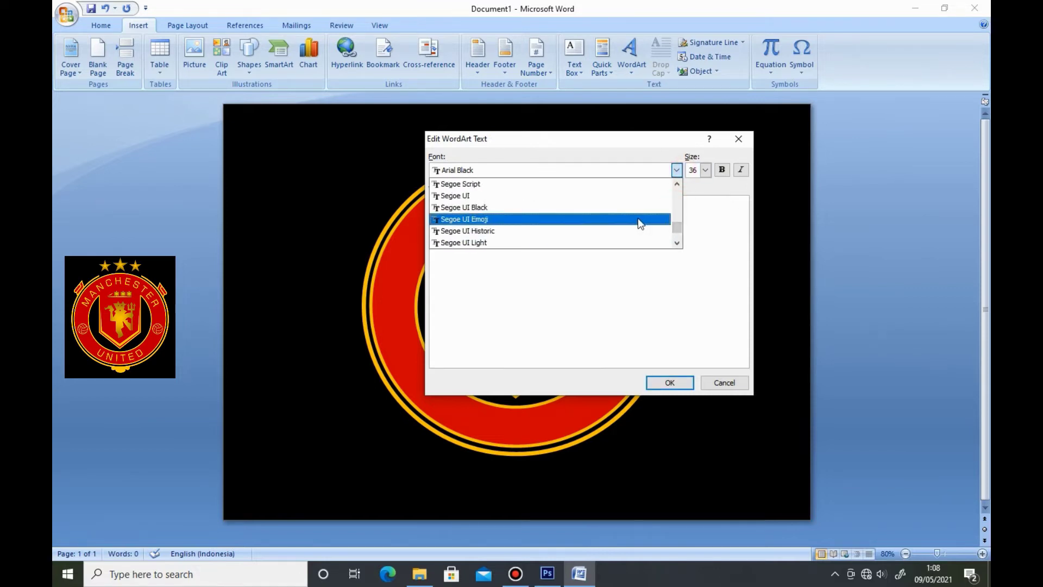
{"action": "scroll", "coordinate": [620, 213], "scroll_direction": "down", "scroll_amount": 3}
{"action": "scroll", "coordinate": [612, 214], "scroll_direction": "down", "scroll_amount": 3}
{"action": "left_click", "coordinate": [495, 239]}
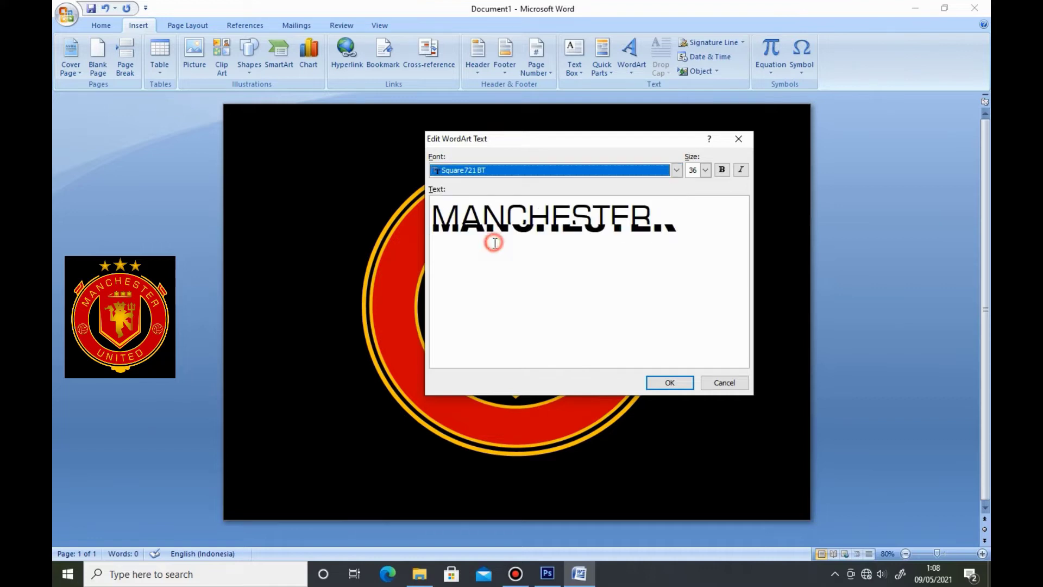
{"action": "left_click", "coordinate": [673, 381]}
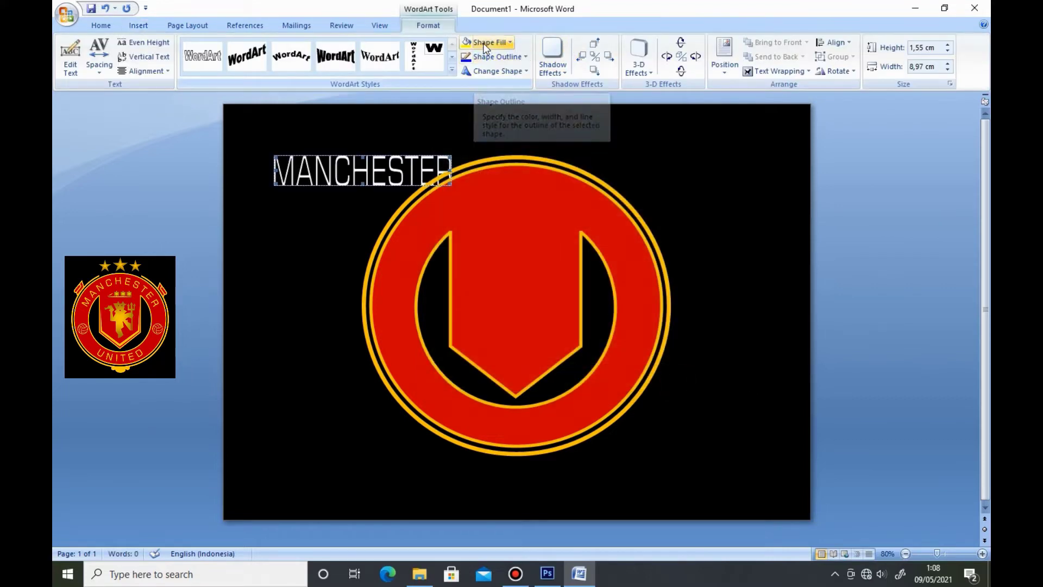
- Give the MANCHESTER WordArt a yellow fill and a yellow outline
{"action": "left_click", "coordinate": [468, 43]}
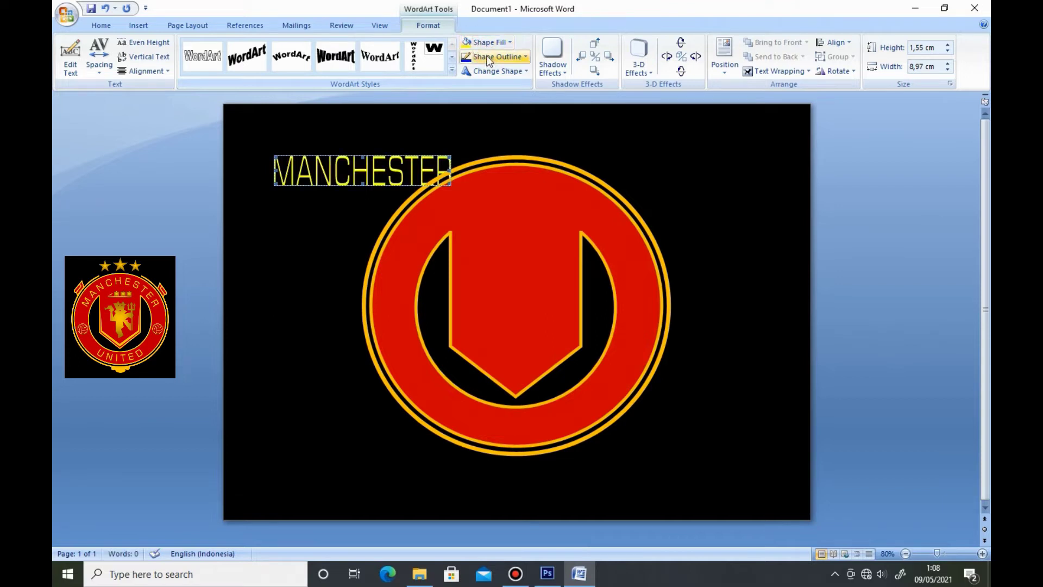
{"action": "left_click", "coordinate": [488, 57]}
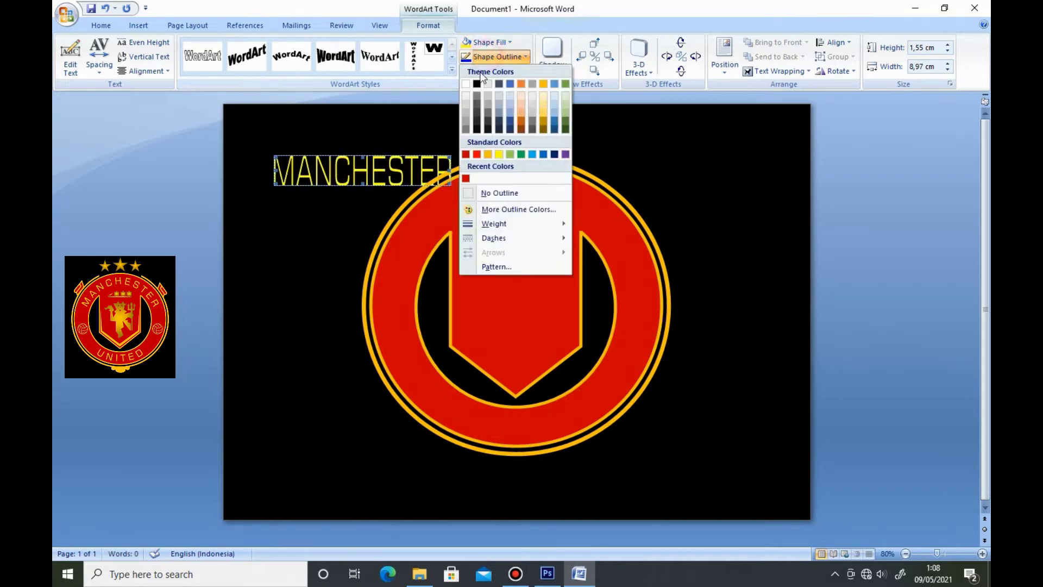
{"action": "left_click", "coordinate": [499, 155]}
{"action": "left_click", "coordinate": [476, 42]}
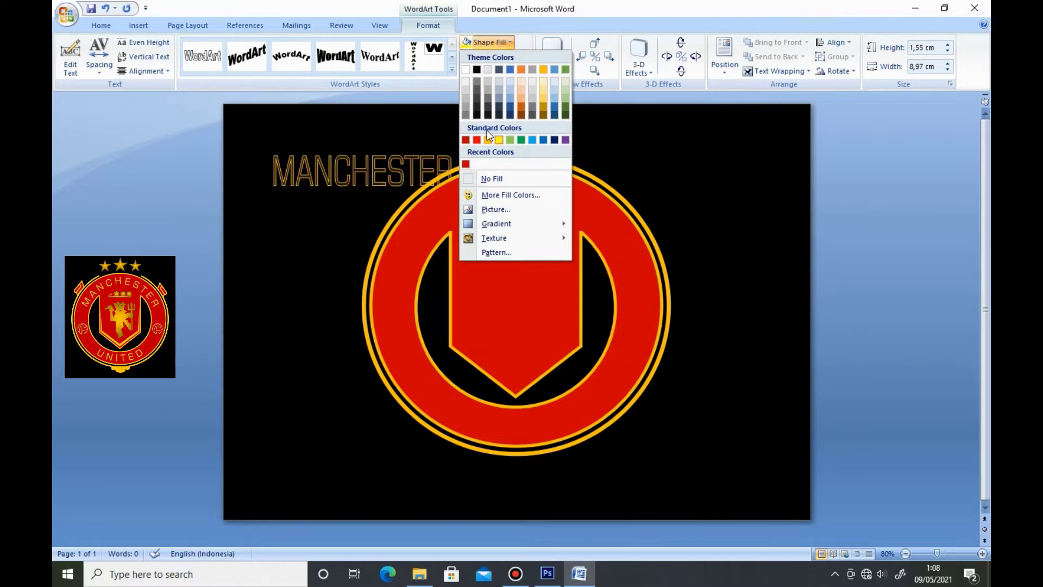
{"action": "left_click", "coordinate": [499, 140]}
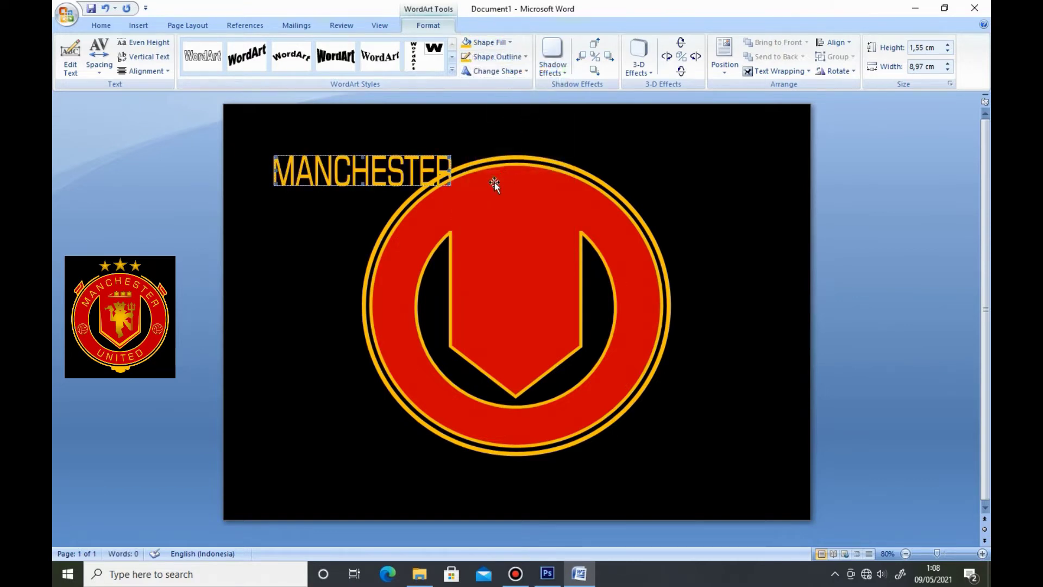
{"action": "left_click", "coordinate": [776, 72]}
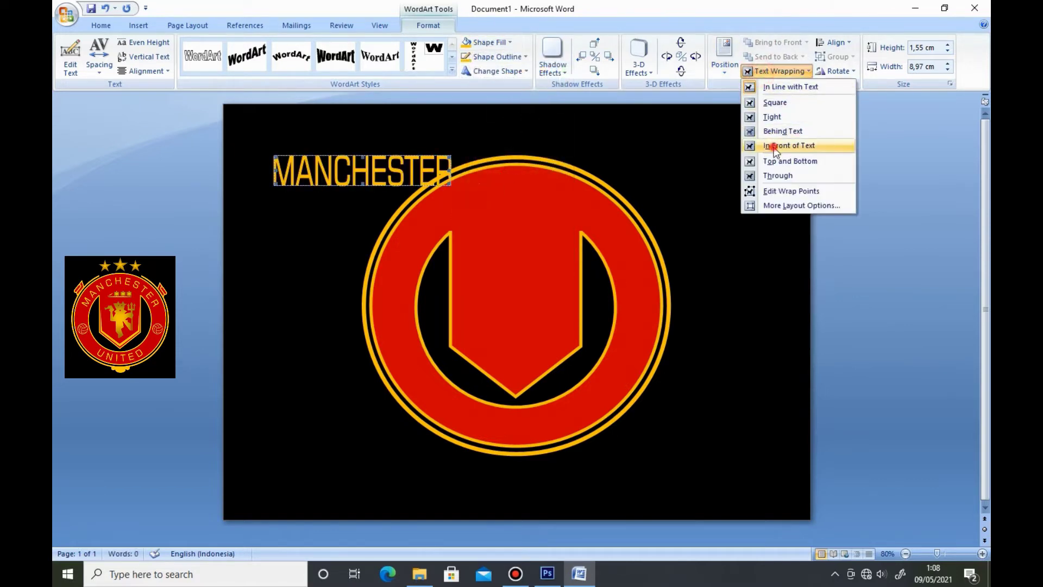
- Float MANCHESTER in front of text, move it onto the ring, and bend it into an upward arch
{"action": "left_click", "coordinate": [778, 142]}
{"action": "left_click_drag", "start_coordinate": [418, 185], "coordinate": [549, 217]}
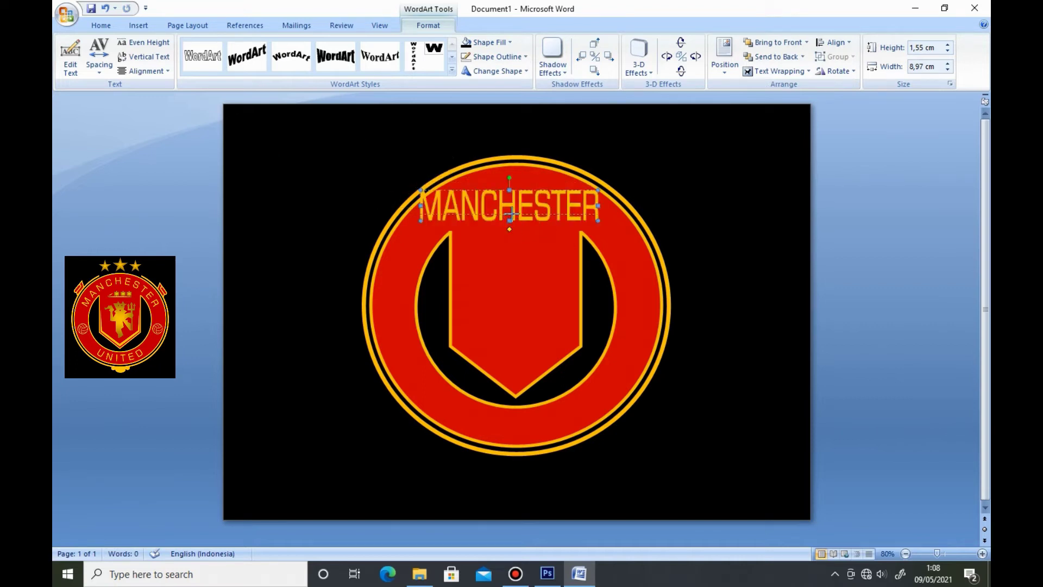
{"action": "left_click", "coordinate": [494, 71]}
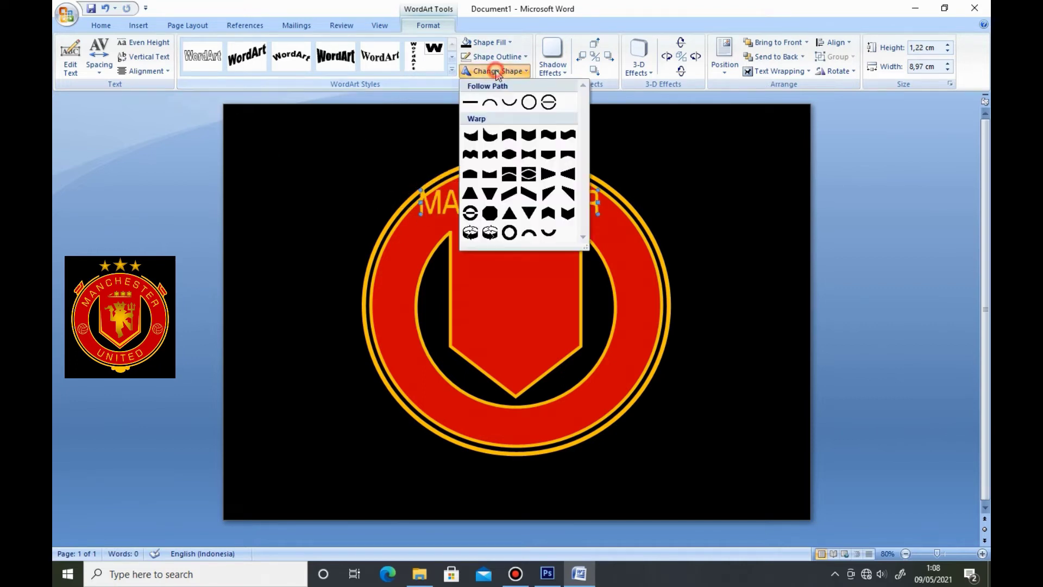
{"action": "left_click", "coordinate": [496, 102]}
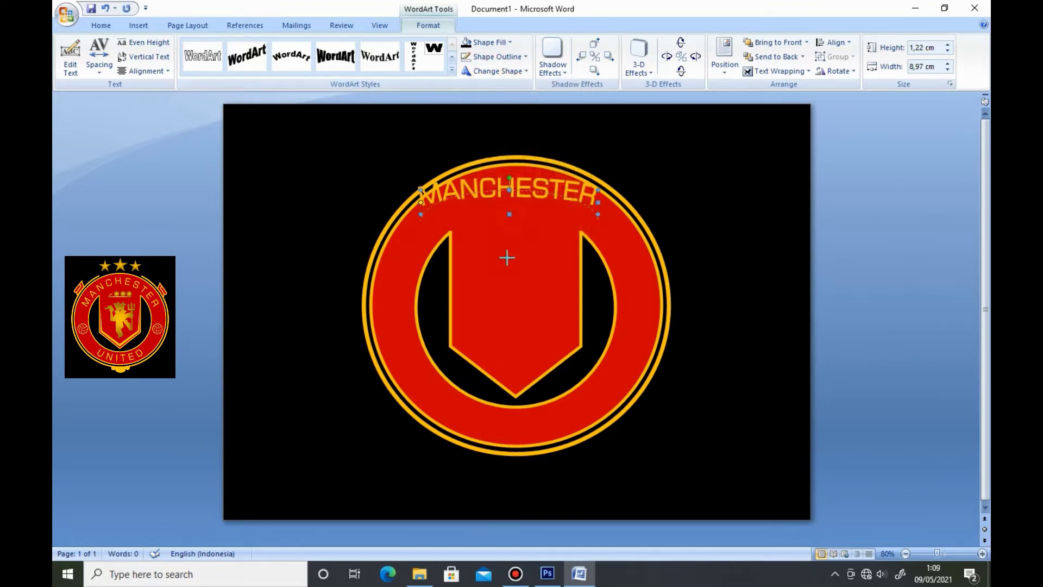
- Resize and nudge the arched MANCHESTER to follow the ring's top edge, about 12.41 × 12.7 cm
{"action": "left_click_drag", "start_coordinate": [503, 302], "coordinate": [503, 304]}
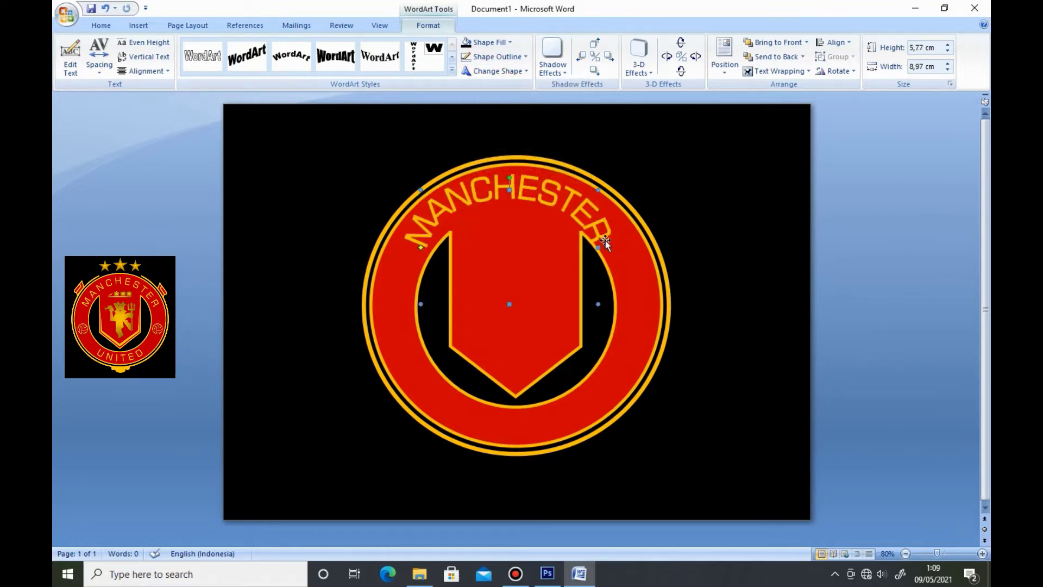
{"action": "left_click_drag", "start_coordinate": [597, 247], "coordinate": [632, 249]}
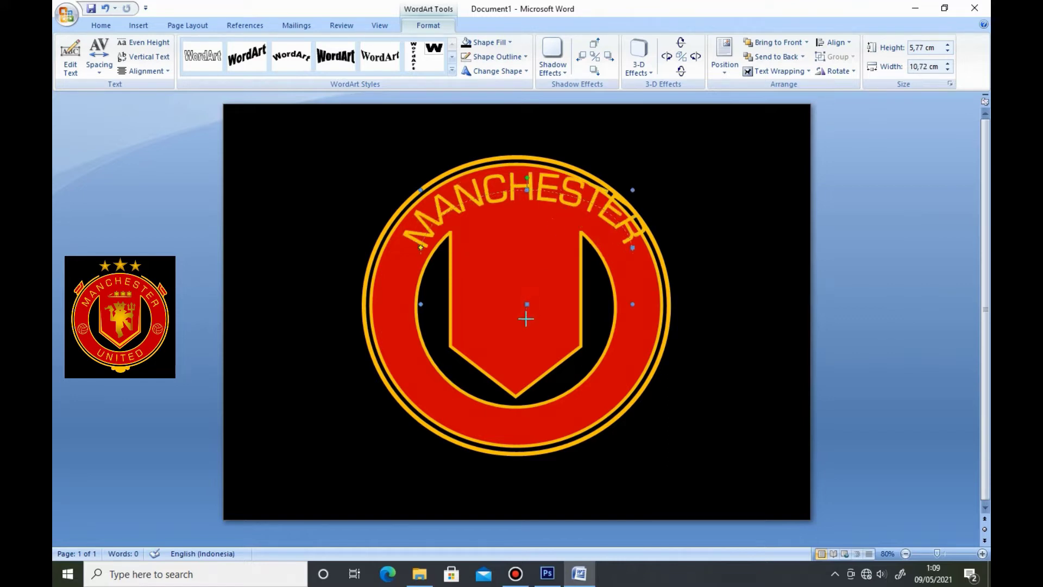
{"action": "left_click_drag", "start_coordinate": [526, 319], "coordinate": [467, 247]}
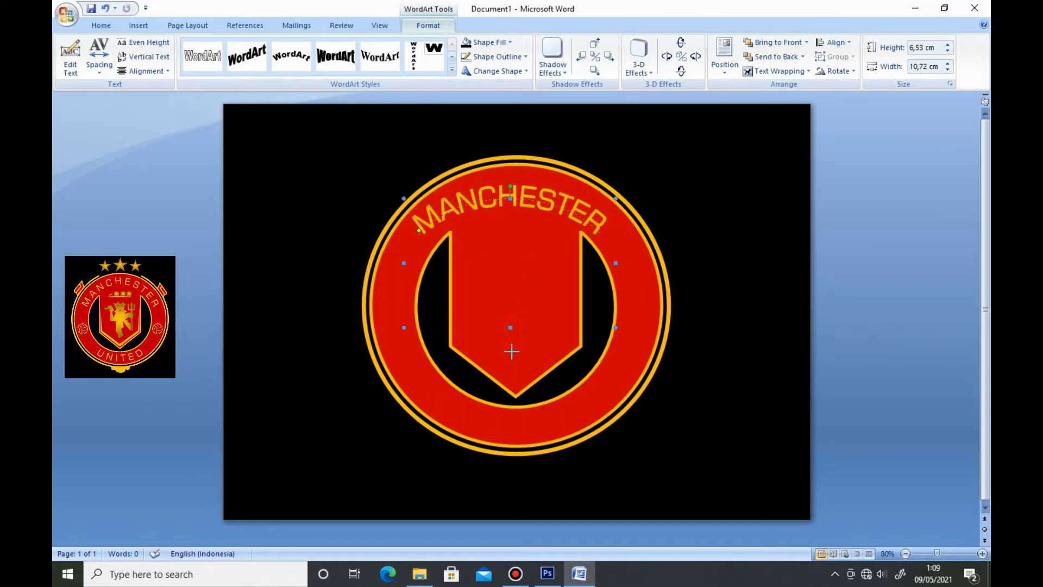
{"action": "left_click_drag", "start_coordinate": [506, 392], "coordinate": [510, 392]}
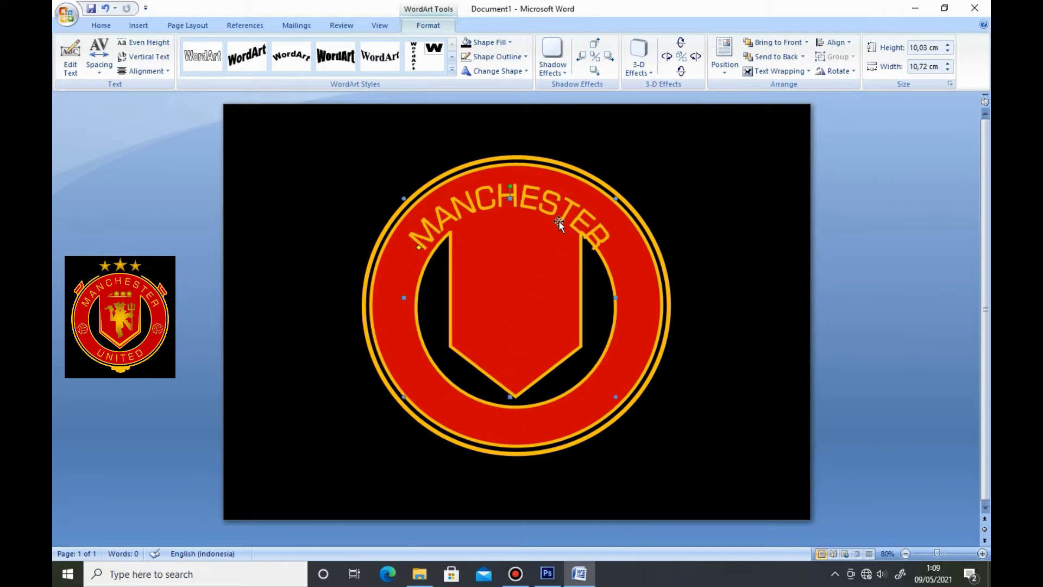
{"action": "left_click_drag", "start_coordinate": [573, 220], "coordinate": [572, 212]}
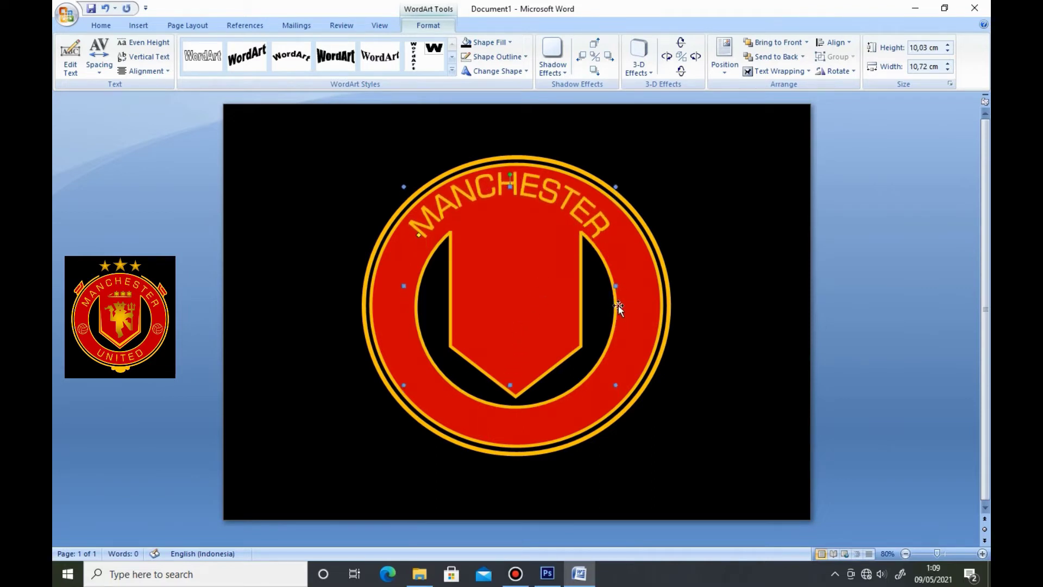
{"action": "left_click_drag", "start_coordinate": [653, 288], "coordinate": [654, 286]}
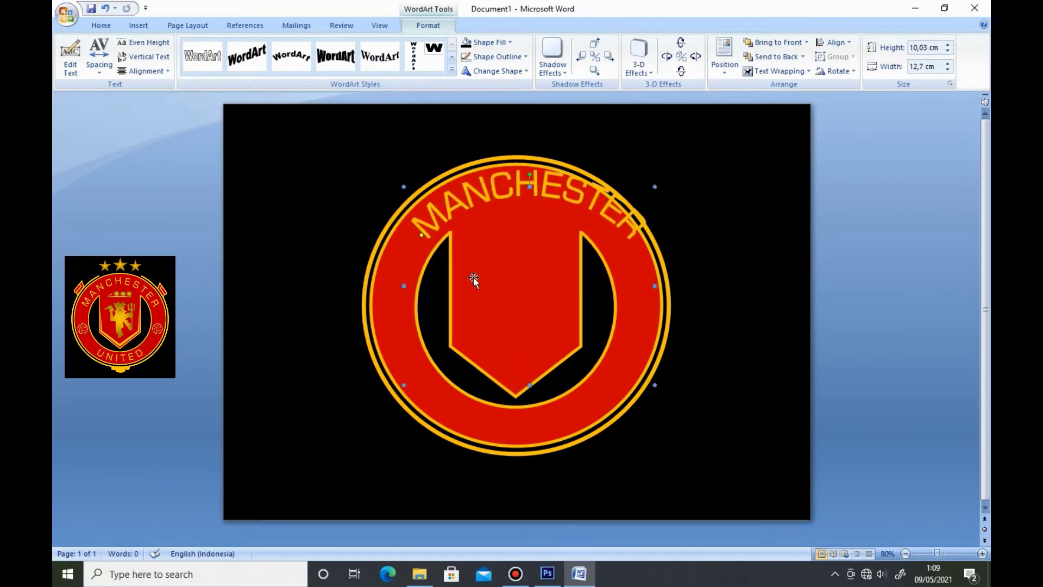
{"action": "key", "text": "Left"}
{"action": "key", "text": "Left"}
{"action": "key", "text": "Left"}
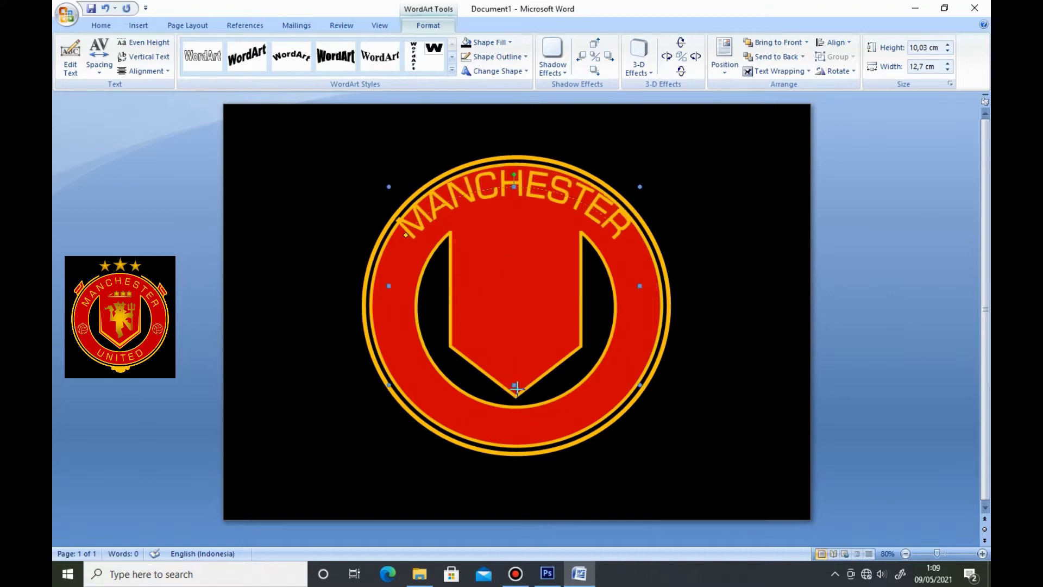
{"action": "left_click_drag", "start_coordinate": [524, 427], "coordinate": [525, 429]}
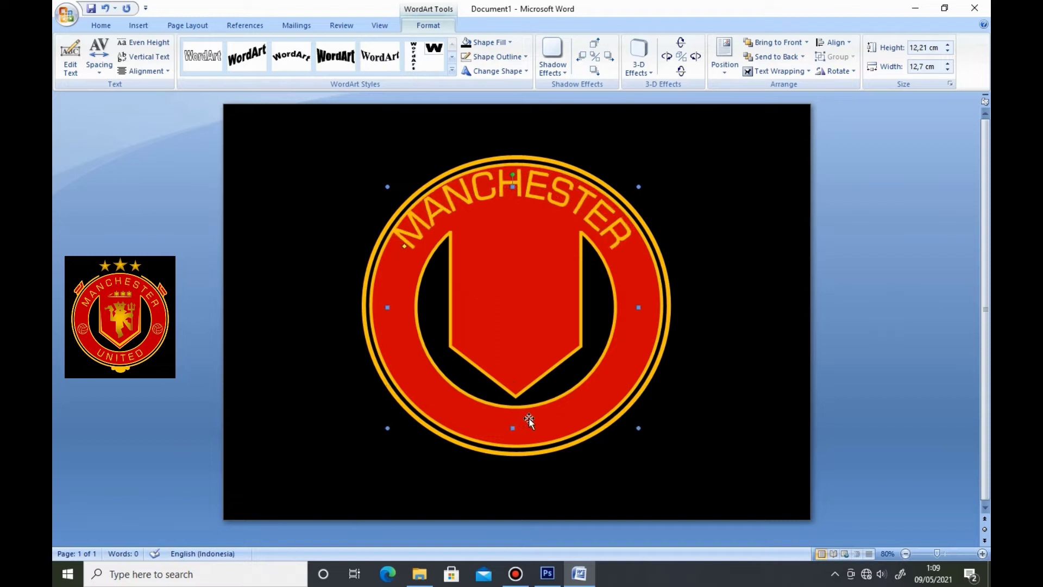
{"action": "key", "text": "Down"}
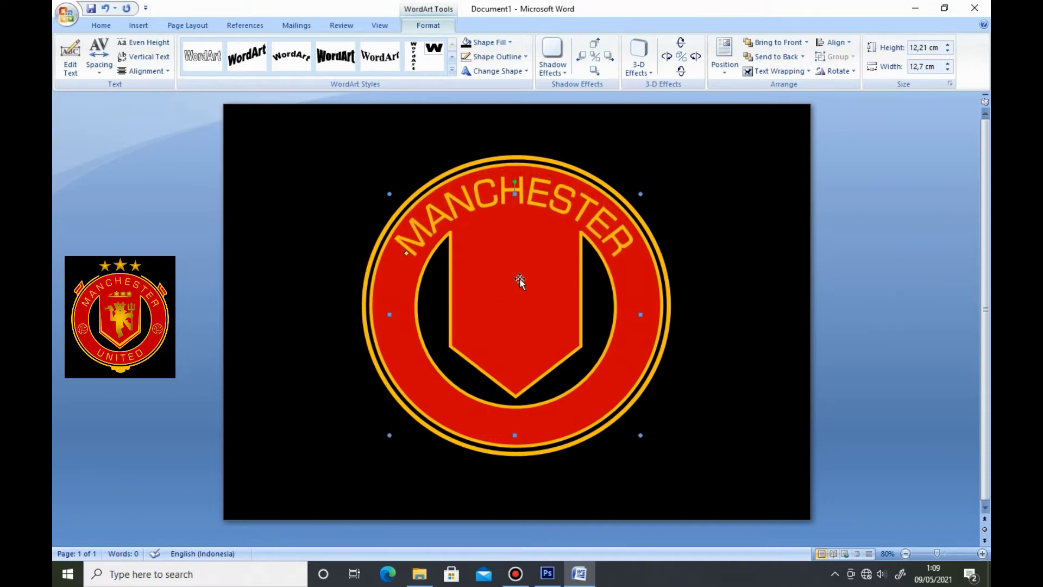
{"action": "left_click_drag", "start_coordinate": [515, 189], "coordinate": [517, 191]}
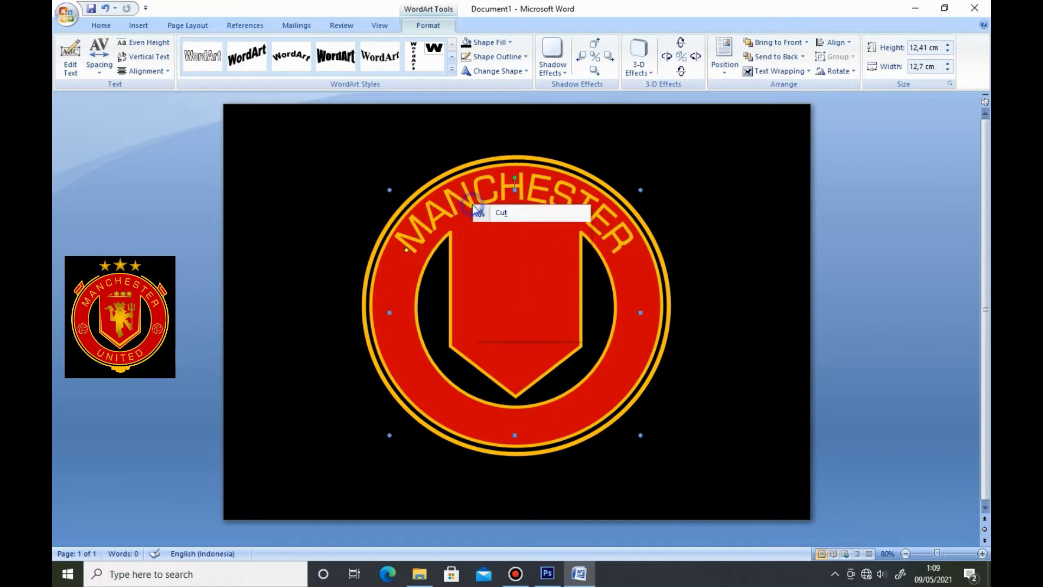
- Edit the WordArt text to put a space between each letter of MANCHESTER
{"action": "right_click", "coordinate": [469, 206]}
{"action": "left_click", "coordinate": [497, 256]}
{"action": "left_click", "coordinate": [456, 227]}
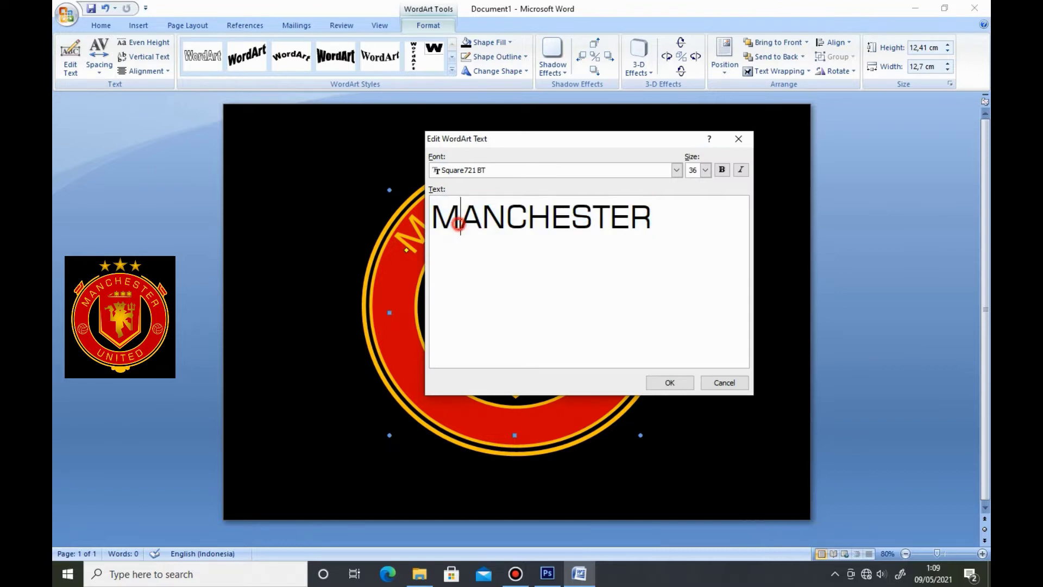
{"action": "left_click", "coordinate": [493, 224]}
{"action": "left_click", "coordinate": [524, 225]}
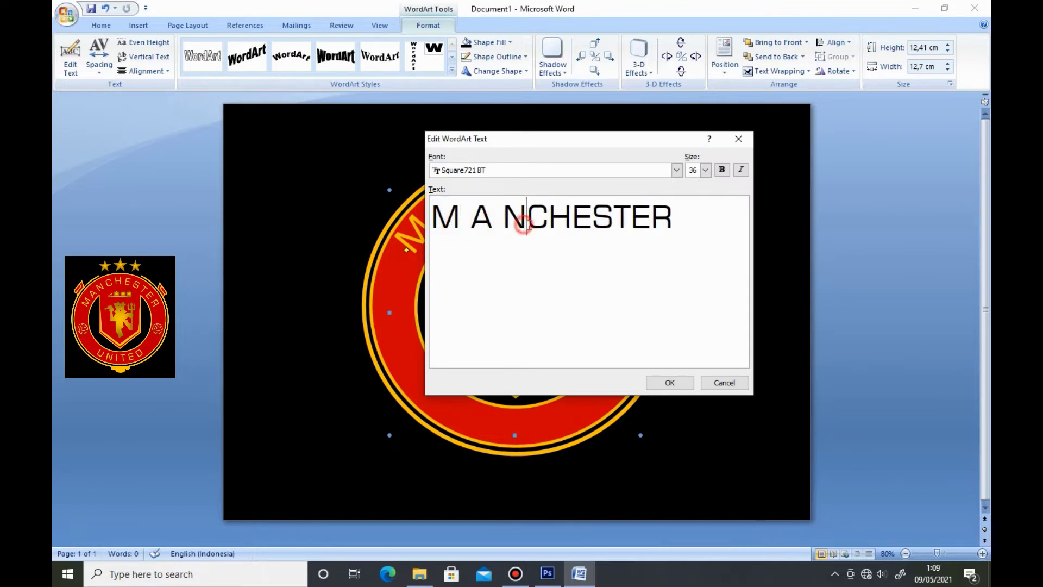
{"action": "left_click", "coordinate": [558, 225]}
{"action": "left_click", "coordinate": [593, 225]}
{"action": "left_click", "coordinate": [626, 225]}
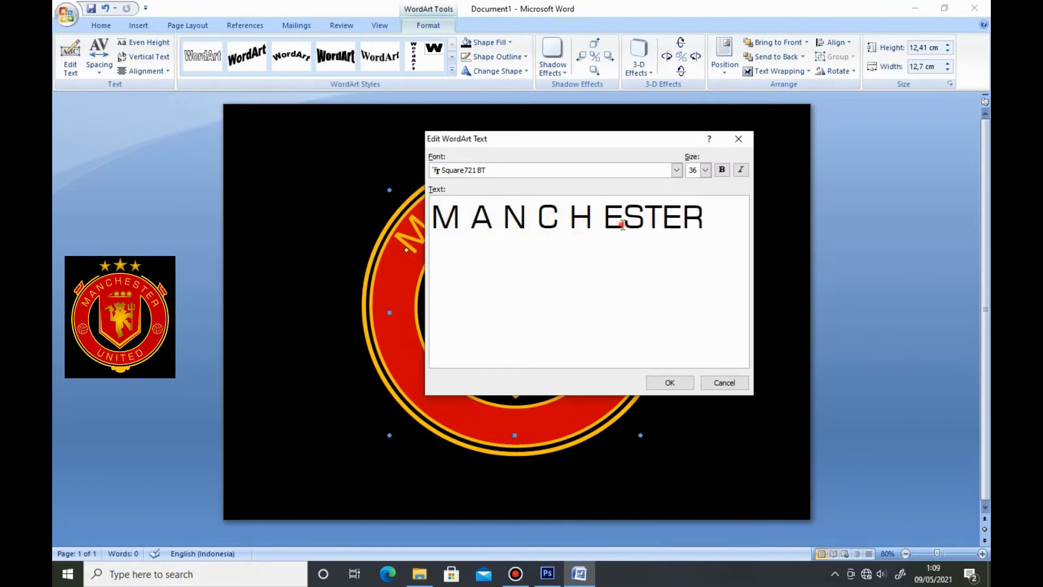
{"action": "left_click", "coordinate": [656, 225]}
{"action": "left_click", "coordinate": [686, 225]}
{"action": "left_click", "coordinate": [706, 225]}
{"action": "left_click", "coordinate": [669, 381]}
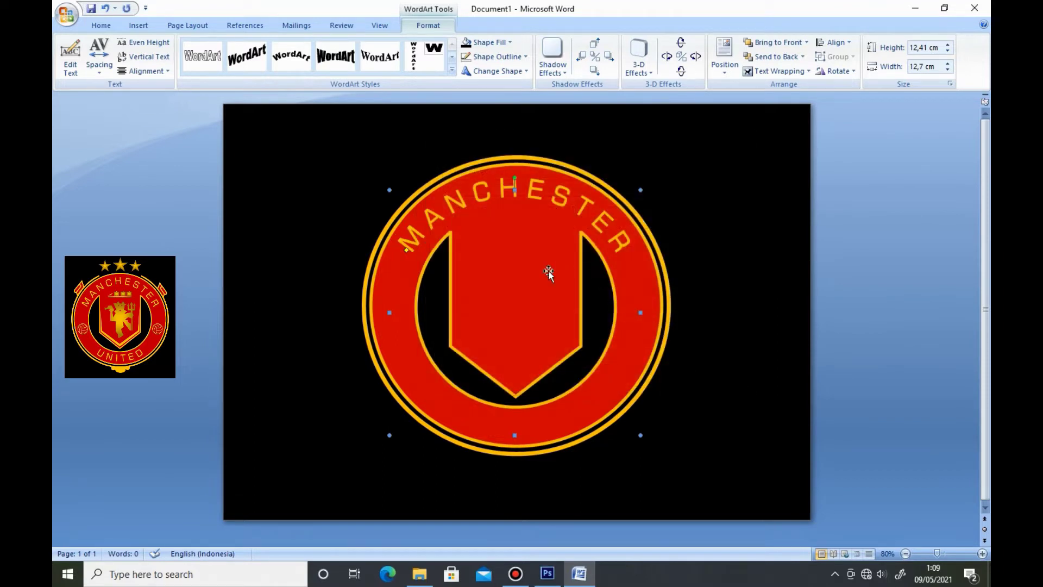
- Reshape the MANCHESTER arc to about 16.28 × 13.39 cm so letters sit in the ring's upper band
{"action": "left_click_drag", "start_coordinate": [641, 191], "coordinate": [662, 182]}
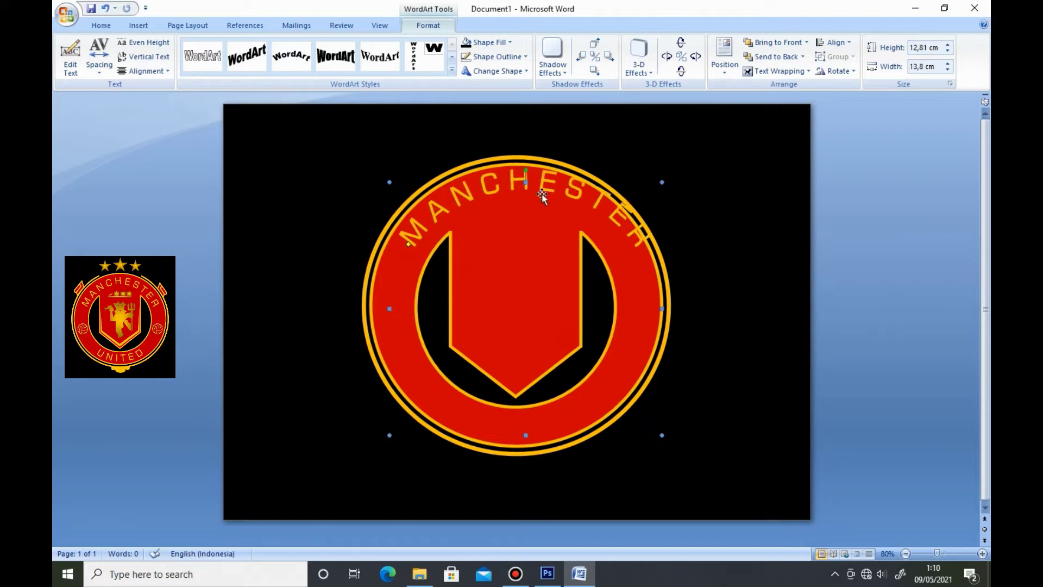
{"action": "left_click_drag", "start_coordinate": [532, 200], "coordinate": [529, 202]}
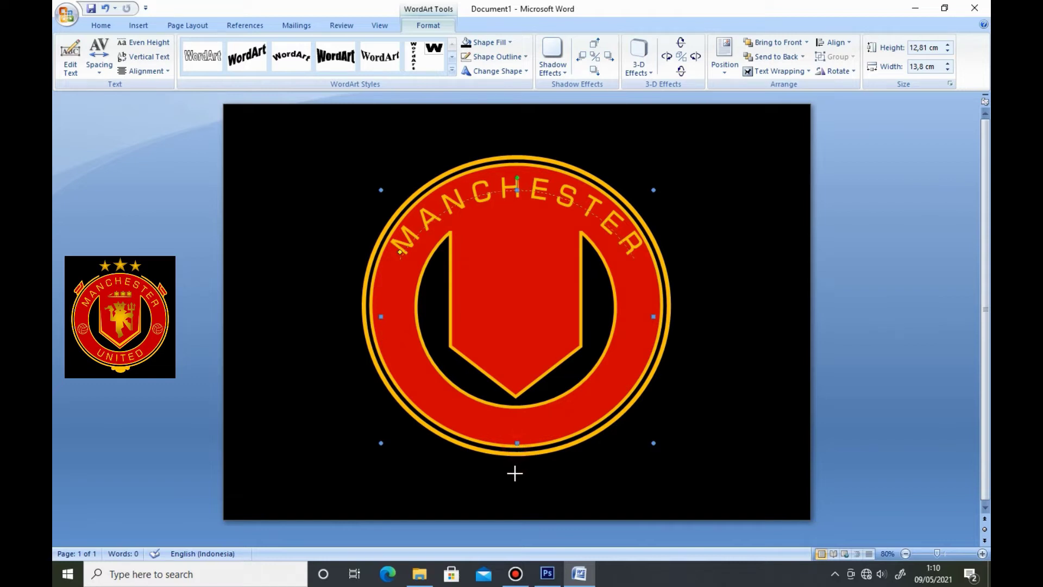
{"action": "left_click_drag", "start_coordinate": [514, 482], "coordinate": [516, 482]}
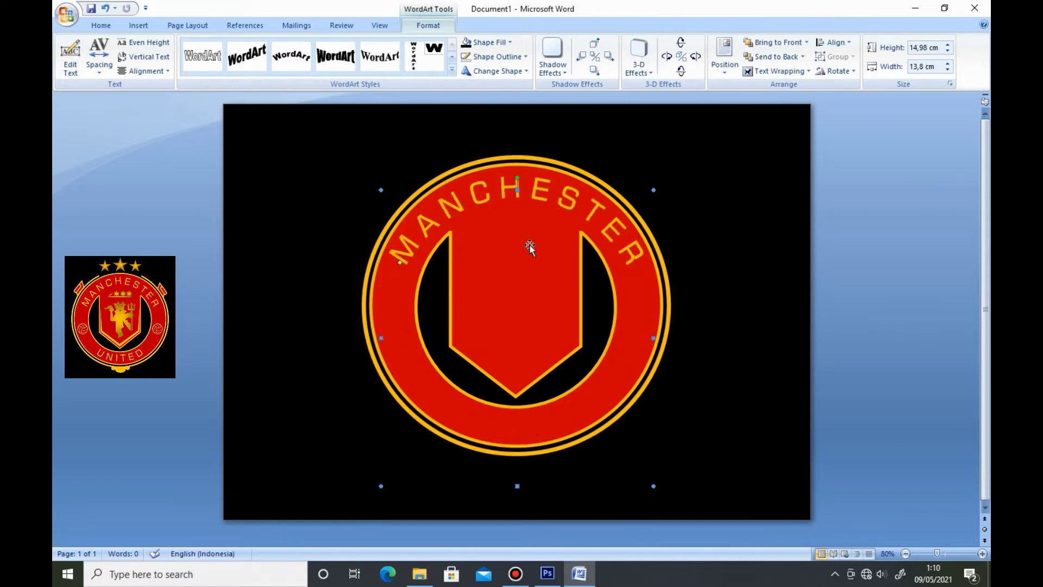
{"action": "left_click_drag", "start_coordinate": [517, 190], "coordinate": [523, 187]}
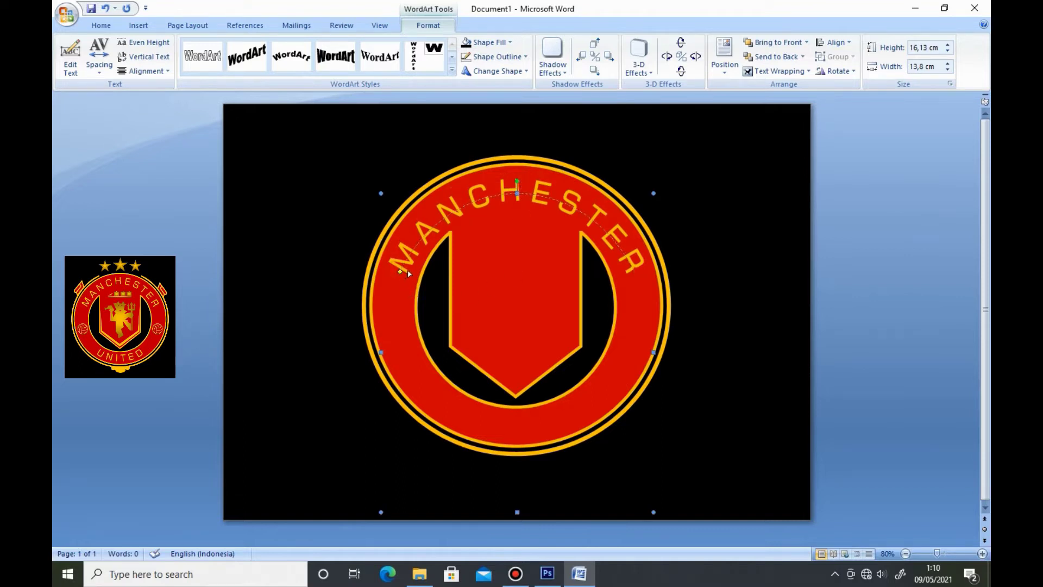
{"action": "left_click_drag", "start_coordinate": [409, 273], "coordinate": [409, 270]}
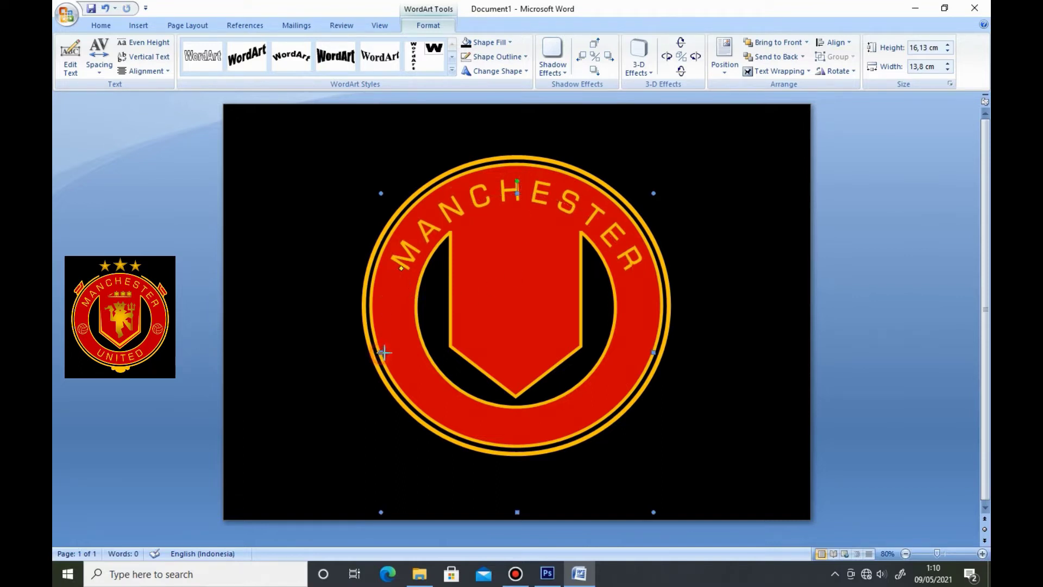
{"action": "left_click_drag", "start_coordinate": [387, 352], "coordinate": [391, 352]}
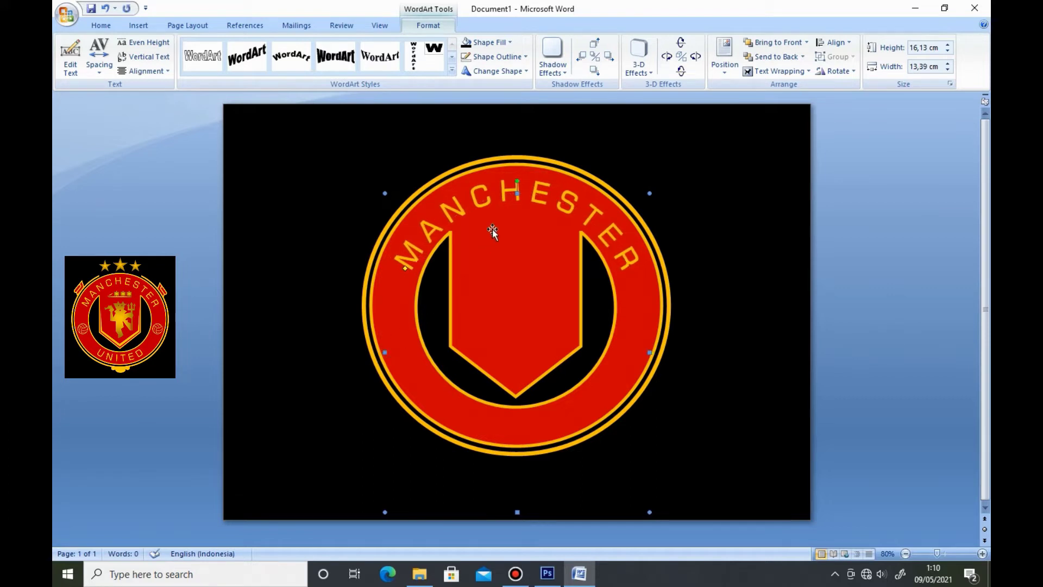
{"action": "left_click_drag", "start_coordinate": [517, 193], "coordinate": [517, 190]}
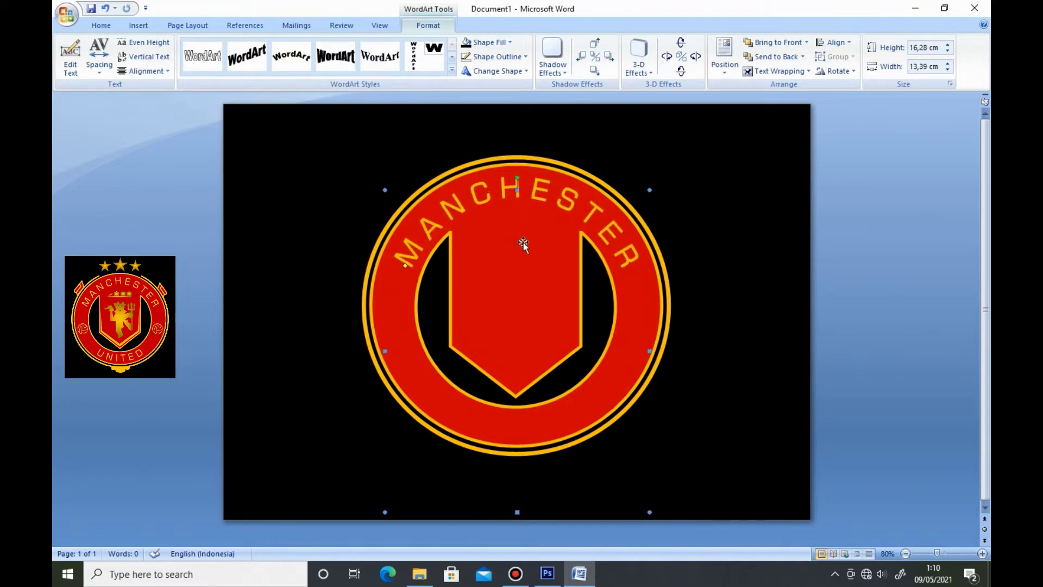
{"action": "left_click", "coordinate": [743, 239]}
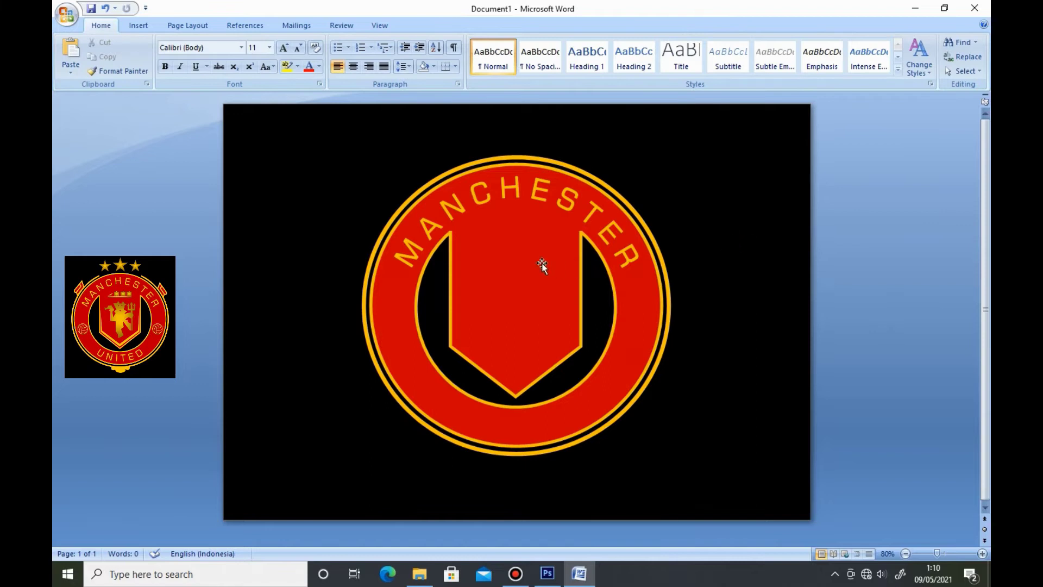
- Start a new WordArt in a plain style with the spaced text 'U N I T E D'
{"action": "left_click", "coordinate": [140, 25]}
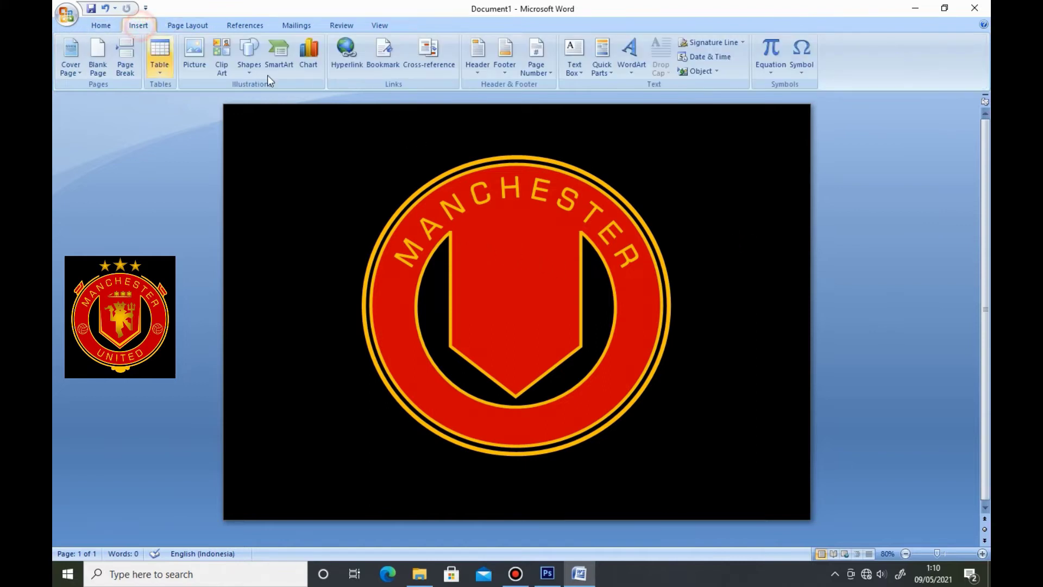
{"action": "left_click", "coordinate": [631, 54]}
{"action": "left_click", "coordinate": [640, 96]}
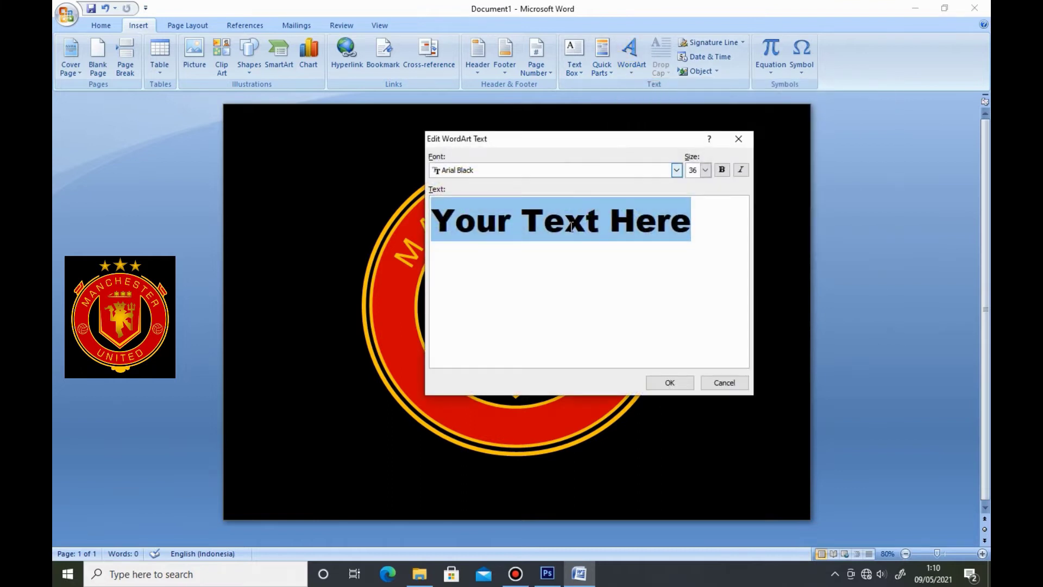
{"action": "type", "text": "U N I T E D"}
- Pick a font from the Font list and insert the UNITED WordArt, about 1.55 × 6.8 cm
{"action": "left_click", "coordinate": [677, 170]}
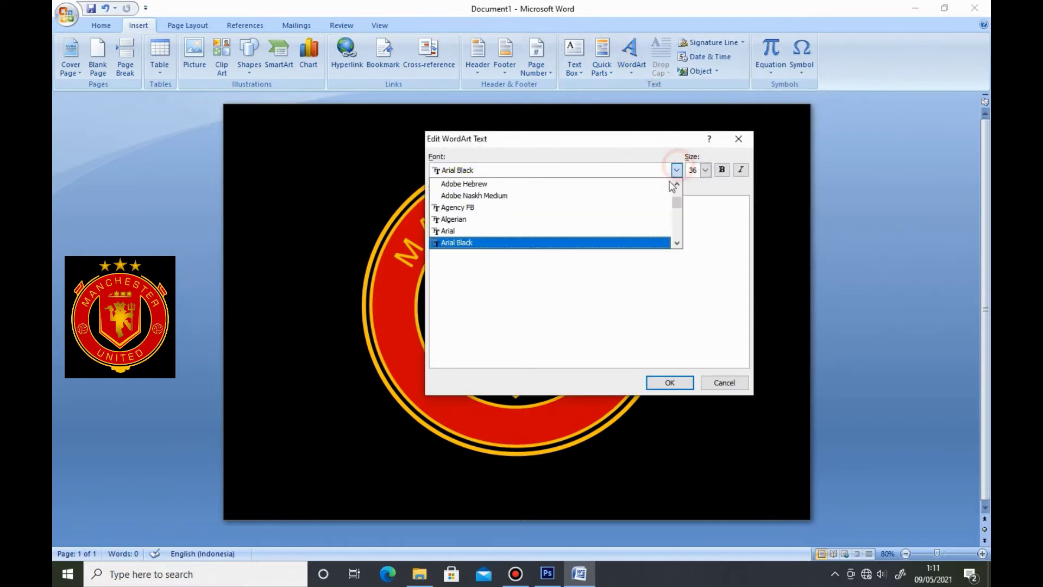
{"action": "scroll", "coordinate": [674, 207], "scroll_direction": "down", "scroll_amount": 2}
{"action": "scroll", "coordinate": [680, 230], "scroll_direction": "down", "scroll_amount": 3}
{"action": "scroll", "coordinate": [679, 224], "scroll_direction": "down", "scroll_amount": 5}
{"action": "scroll", "coordinate": [676, 220], "scroll_direction": "down", "scroll_amount": 5}
{"action": "scroll", "coordinate": [677, 221], "scroll_direction": "down", "scroll_amount": 5}
{"action": "scroll", "coordinate": [676, 220], "scroll_direction": "down", "scroll_amount": 5}
{"action": "scroll", "coordinate": [663, 226], "scroll_direction": "down", "scroll_amount": 3}
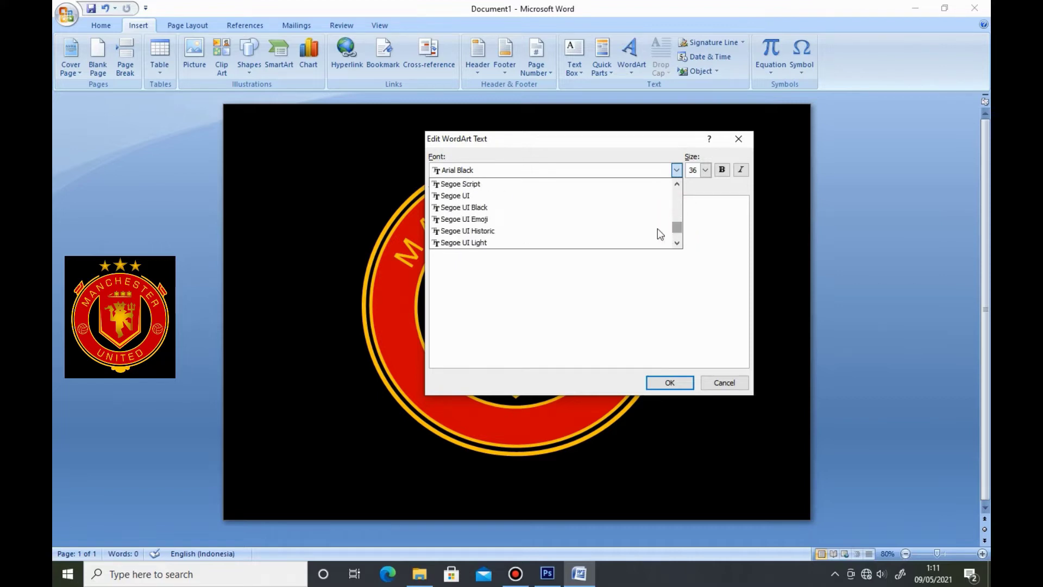
{"action": "scroll", "coordinate": [588, 218], "scroll_direction": "down", "scroll_amount": 3}
{"action": "scroll", "coordinate": [560, 210], "scroll_direction": "down", "scroll_amount": 3}
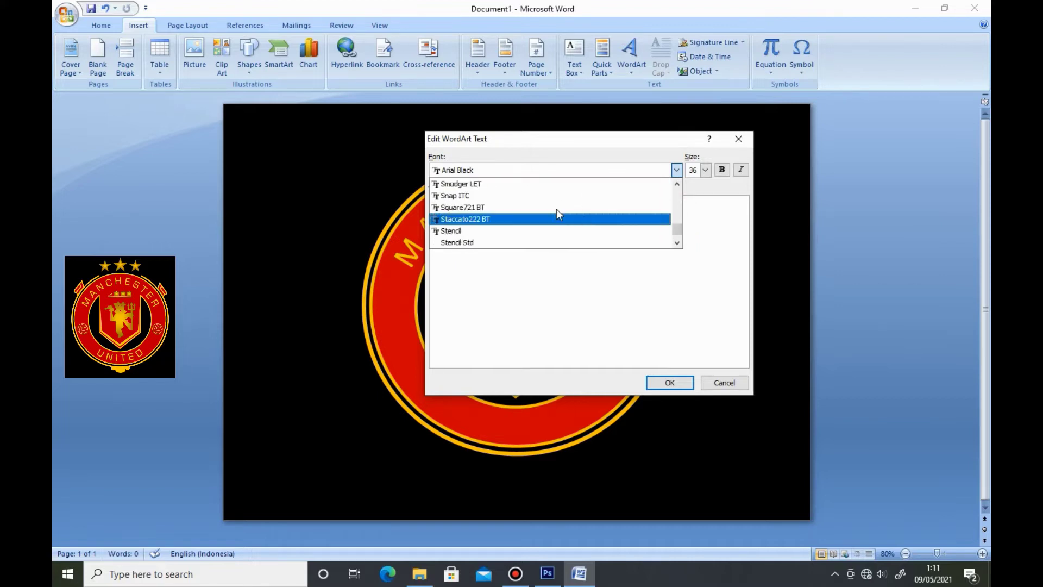
{"action": "left_click", "coordinate": [493, 207]}
{"action": "left_click", "coordinate": [669, 382]}
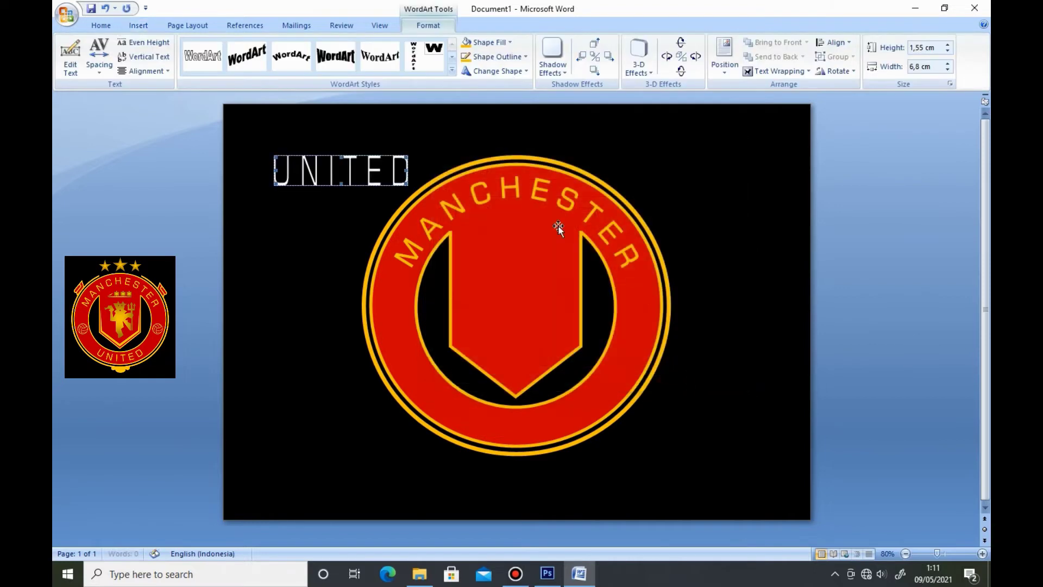
- Make UNITED solid gold, float it In Front of Text, and move it to the crest's bottom
{"action": "left_click", "coordinate": [466, 57]}
{"action": "left_click", "coordinate": [466, 43]}
{"action": "left_click", "coordinate": [777, 72]}
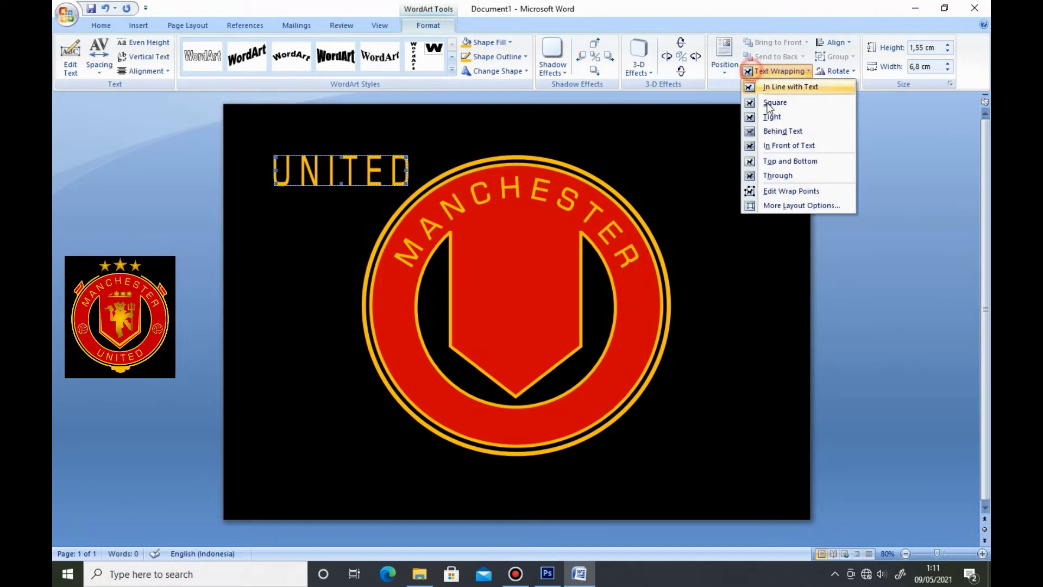
{"action": "left_click", "coordinate": [784, 145]}
{"action": "left_click_drag", "start_coordinate": [370, 173], "coordinate": [502, 314]}
{"action": "left_click_drag", "start_coordinate": [538, 418], "coordinate": [508, 407]}
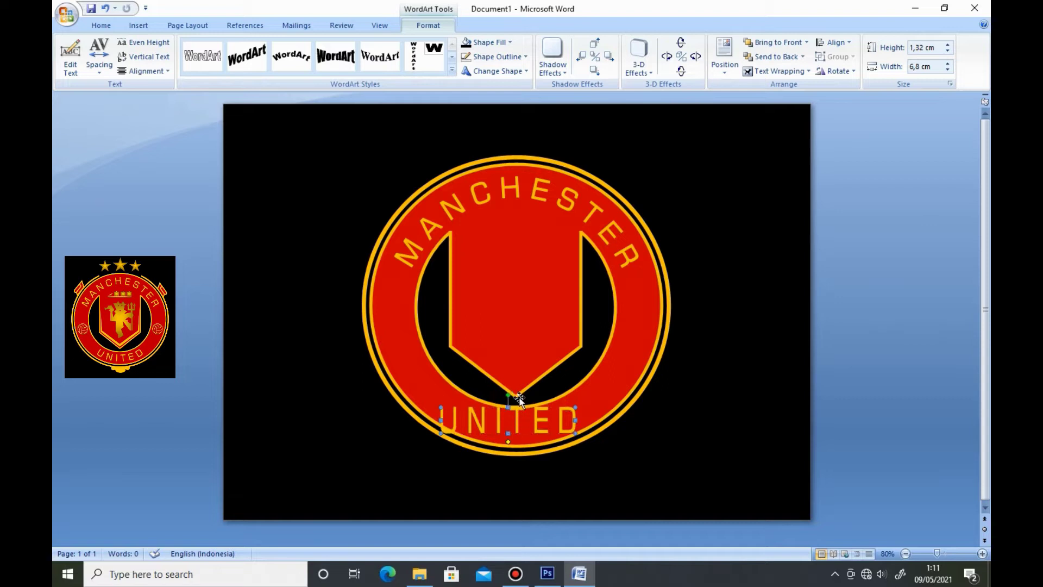
- Bend UNITED along a Follow Path circle and stretch it across the ring's bottom
{"action": "left_click", "coordinate": [496, 71]}
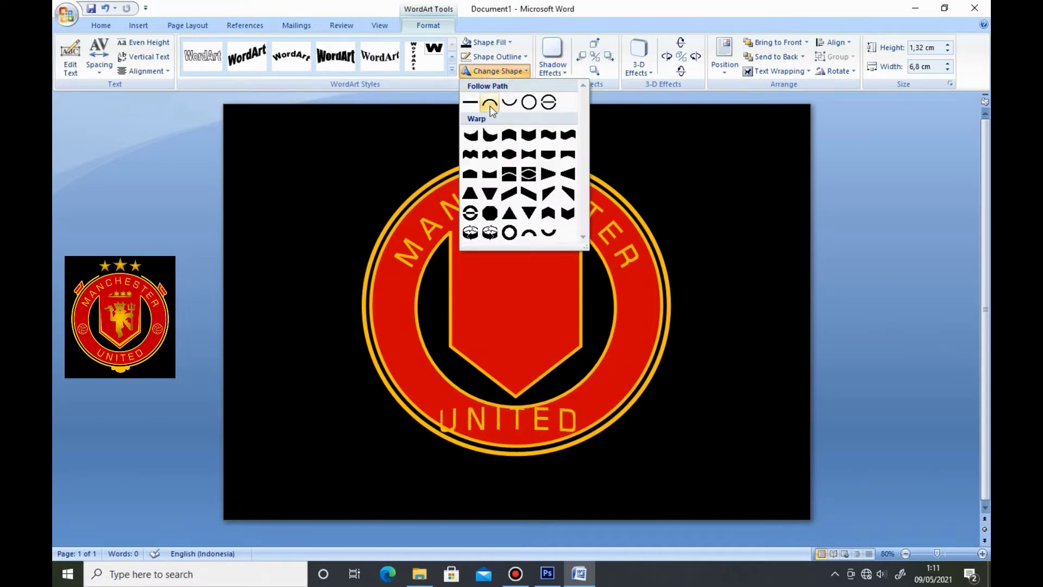
{"action": "left_click", "coordinate": [511, 104]}
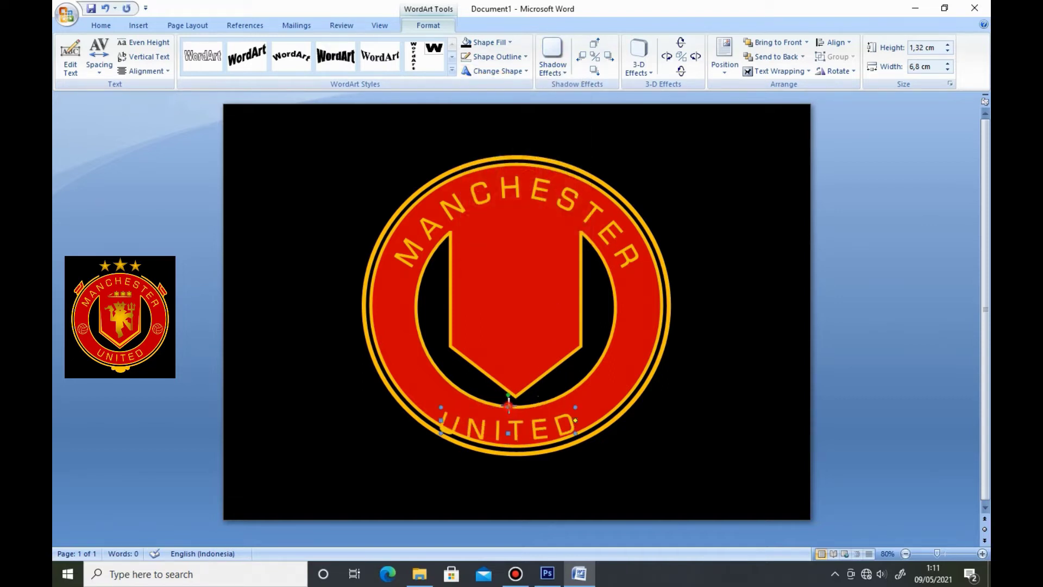
{"action": "left_click_drag", "start_coordinate": [508, 406], "coordinate": [514, 370]}
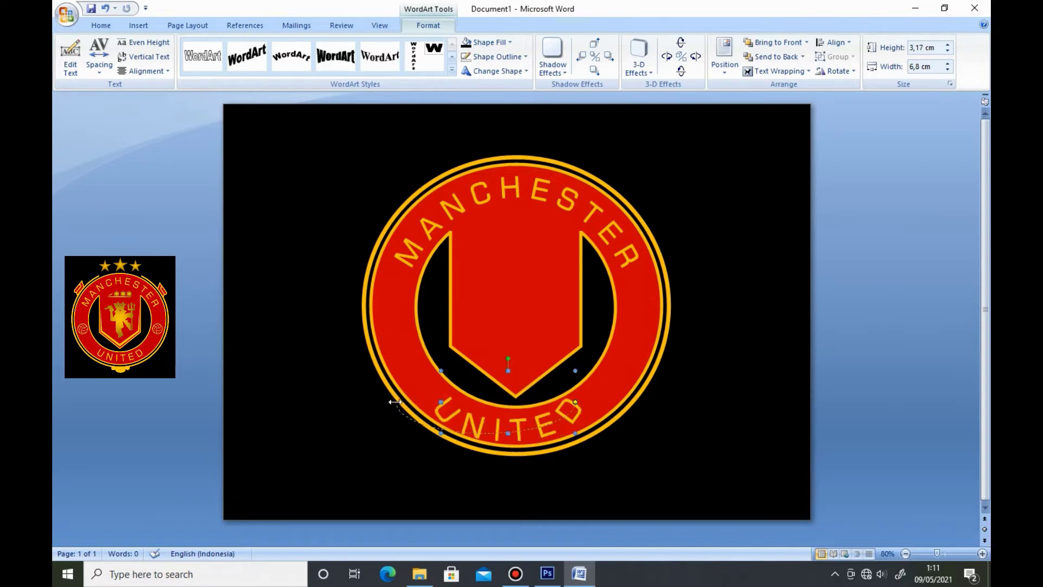
{"action": "left_click_drag", "start_coordinate": [395, 402], "coordinate": [396, 402]}
{"action": "left_click_drag", "start_coordinate": [554, 424], "coordinate": [560, 425]}
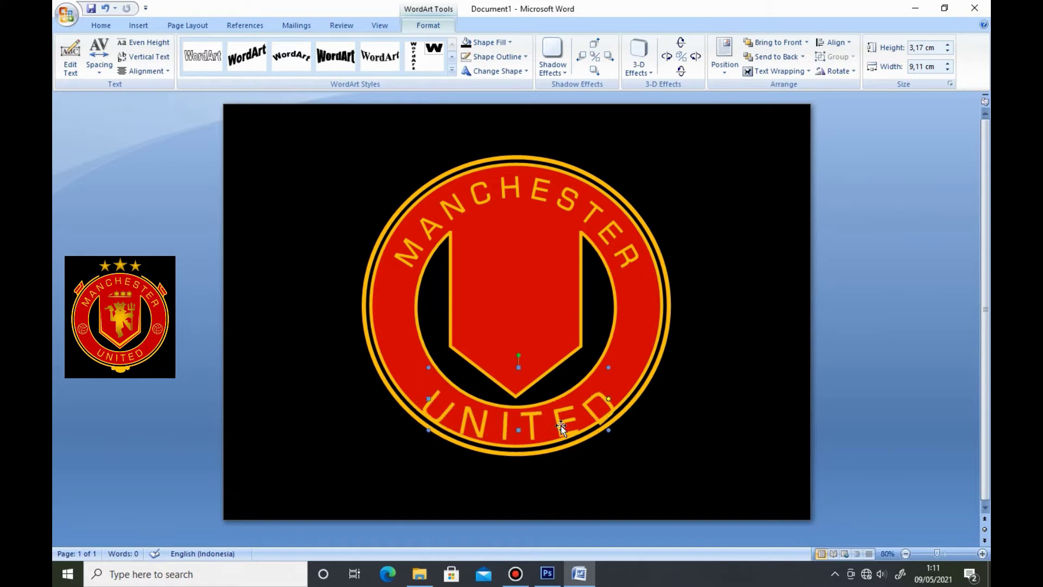
{"action": "left_click_drag", "start_coordinate": [521, 346], "coordinate": [519, 332]}
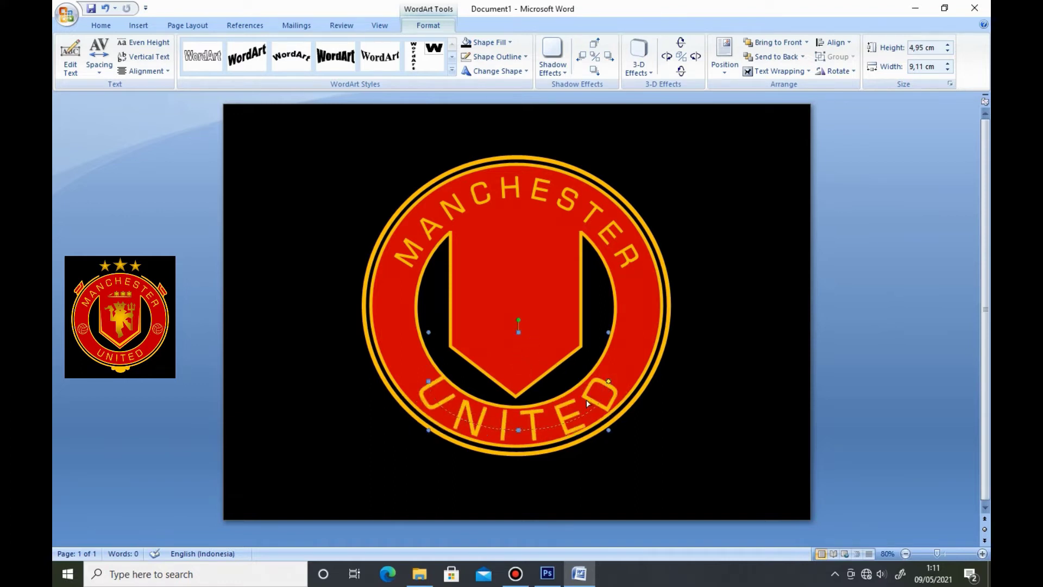
{"action": "left_click_drag", "start_coordinate": [581, 408], "coordinate": [591, 408]}
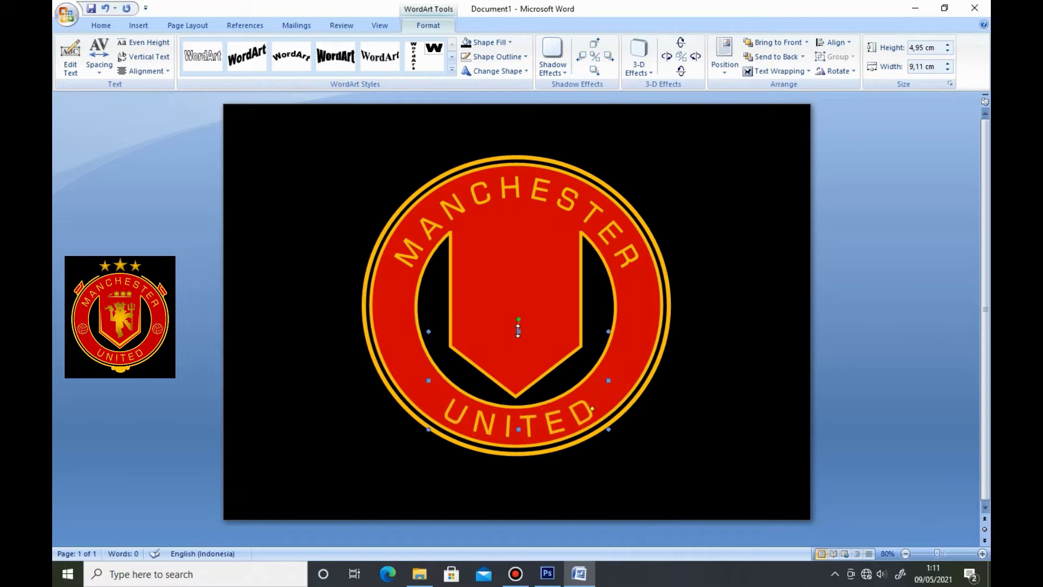
- Reselect UNITED and adjust its arc width and height, nudging it slightly left
{"action": "left_click", "coordinate": [605, 383]}
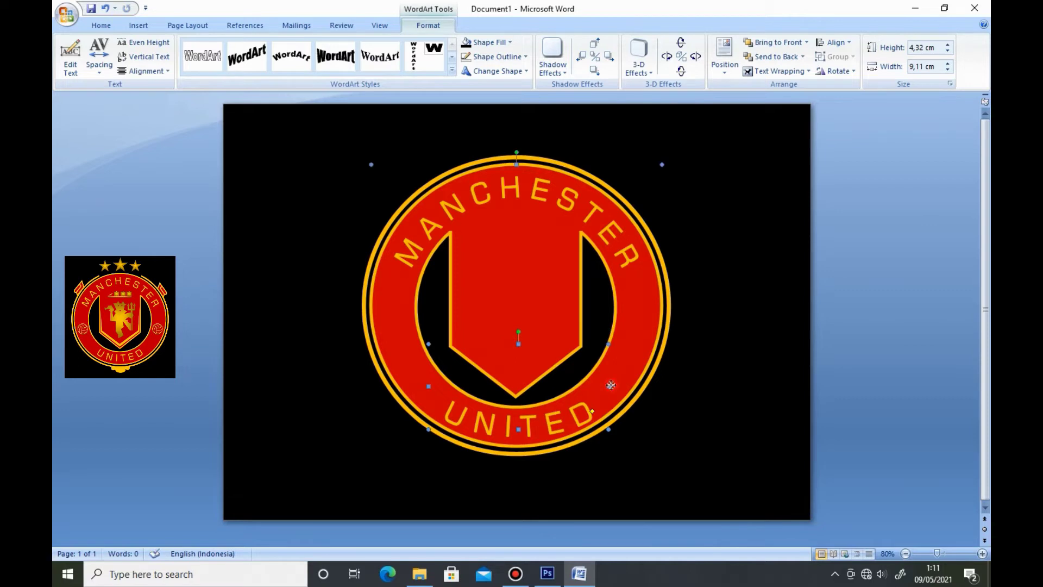
{"action": "left_click", "coordinate": [574, 412]}
{"action": "left_click_drag", "start_coordinate": [600, 385], "coordinate": [590, 387]}
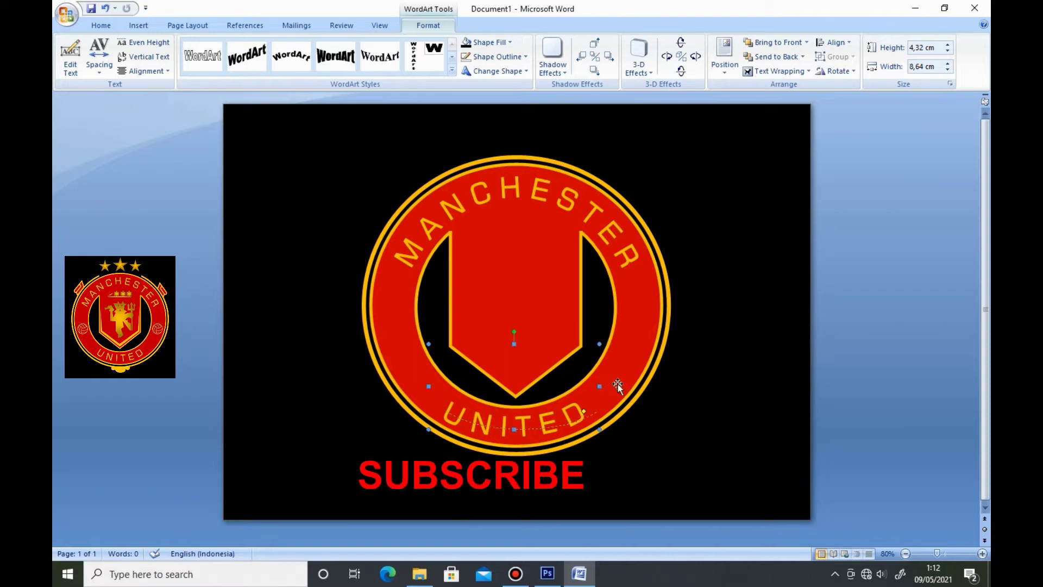
{"action": "left_click_drag", "start_coordinate": [604, 386], "coordinate": [615, 386]}
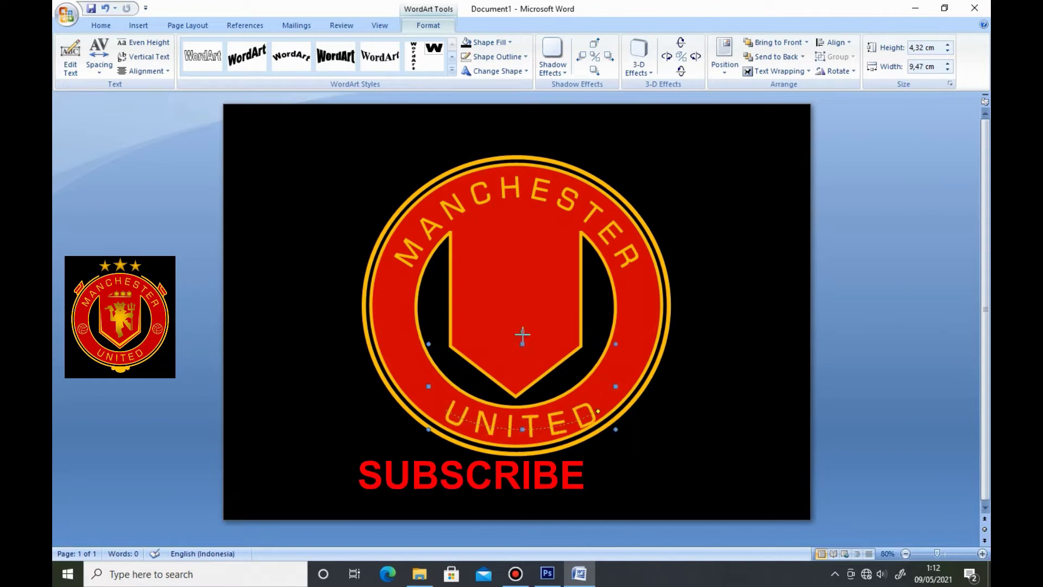
{"action": "left_click_drag", "start_coordinate": [525, 318], "coordinate": [531, 318]}
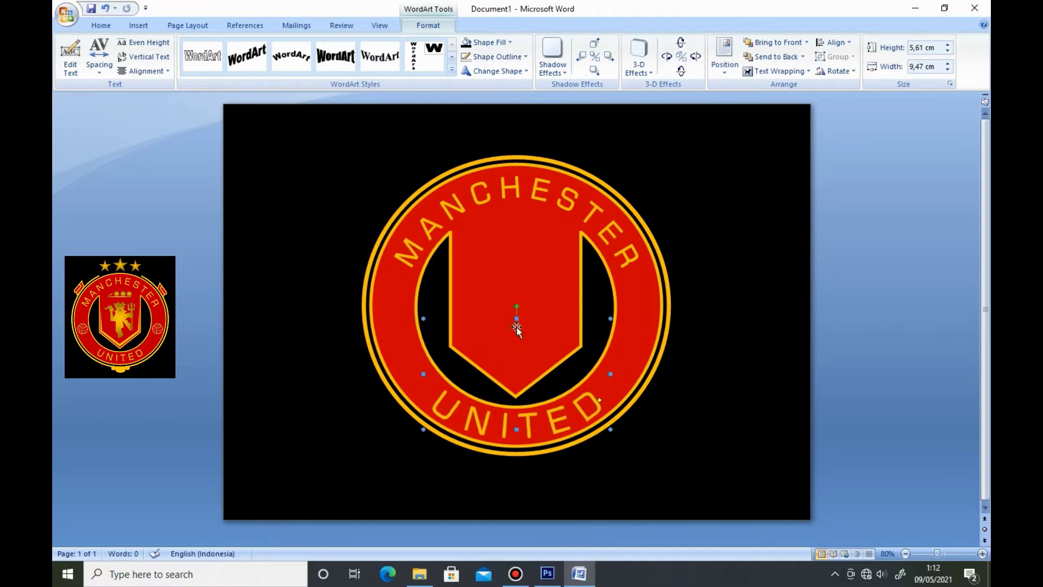
{"action": "left_click_drag", "start_coordinate": [517, 327], "coordinate": [517, 332]}
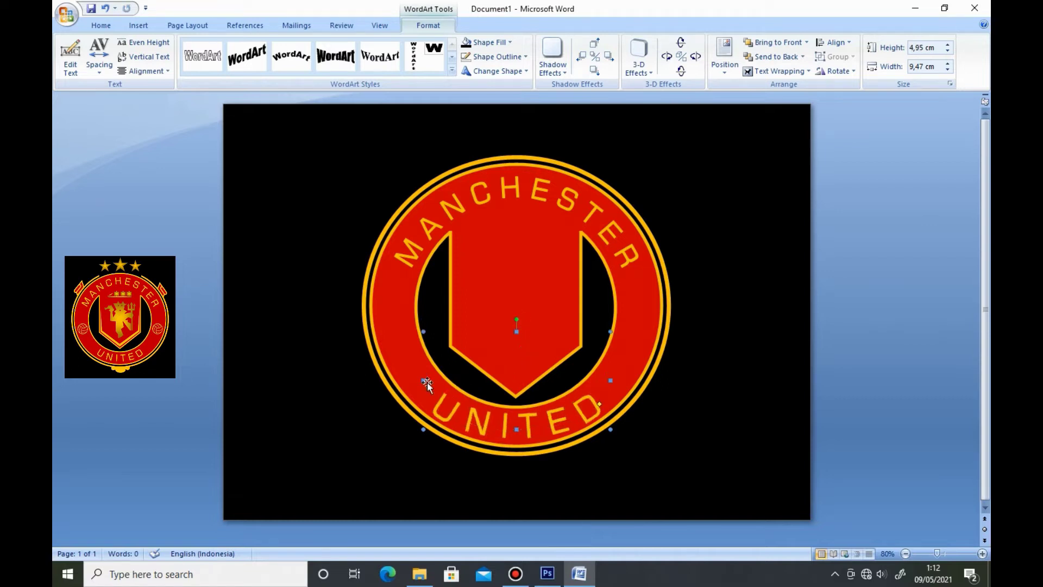
{"action": "left_click_drag", "start_coordinate": [424, 380], "coordinate": [436, 381]}
{"action": "key", "text": "Left"}
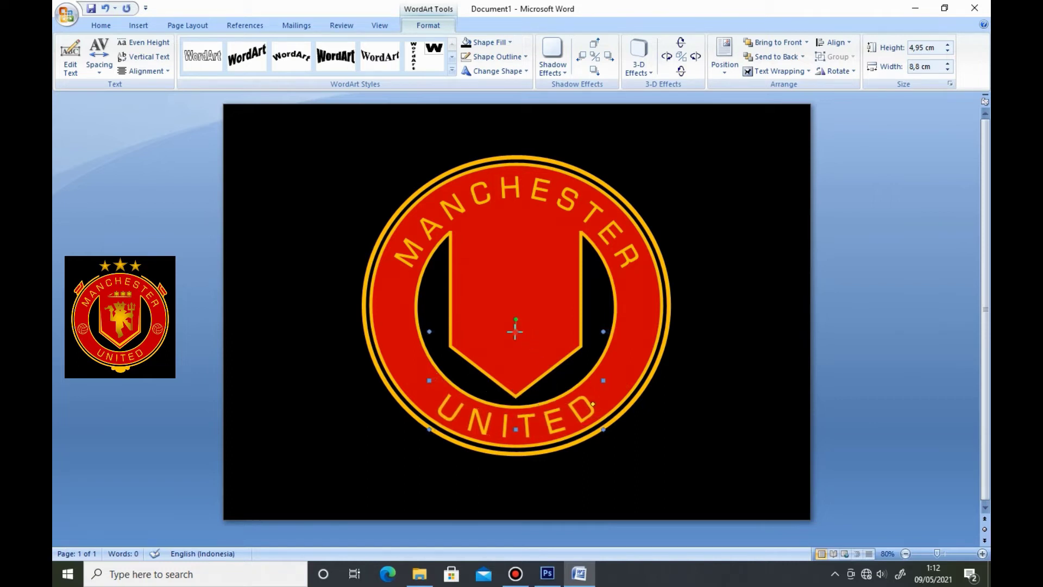
- Fine-tune the UNITED arc's height, size and curve so it sits inside the ring
{"action": "left_click_drag", "start_coordinate": [516, 343], "coordinate": [516, 343]}
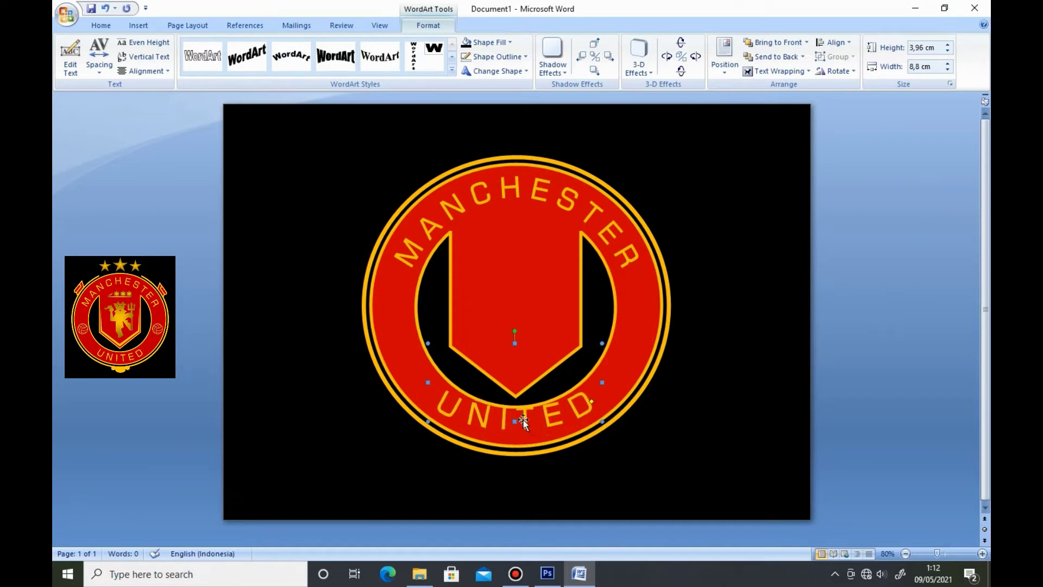
{"action": "left_click_drag", "start_coordinate": [519, 421], "coordinate": [519, 417]}
{"action": "key", "text": "Down"}
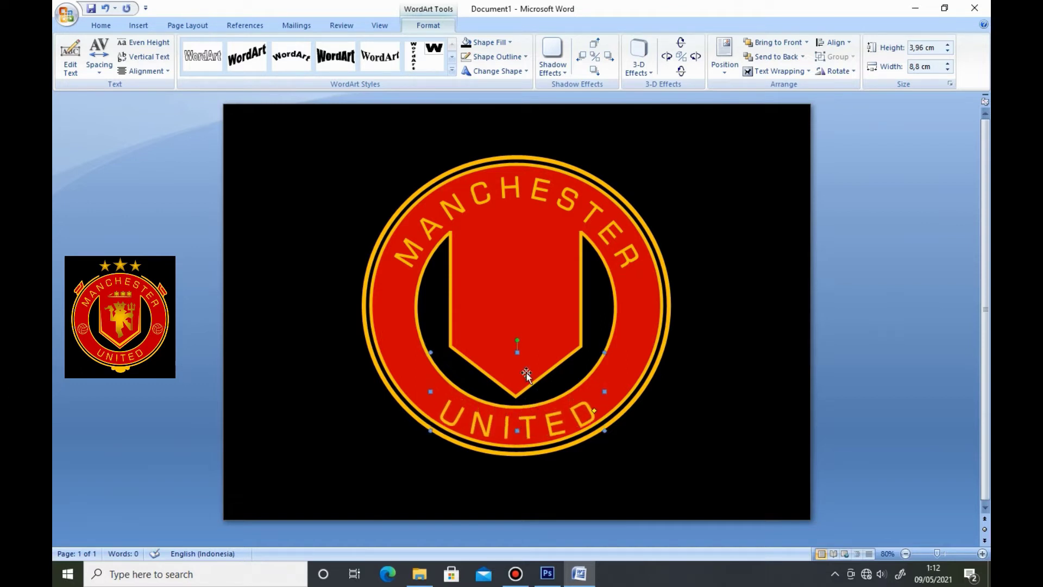
{"action": "left_click_drag", "start_coordinate": [518, 340], "coordinate": [517, 337]}
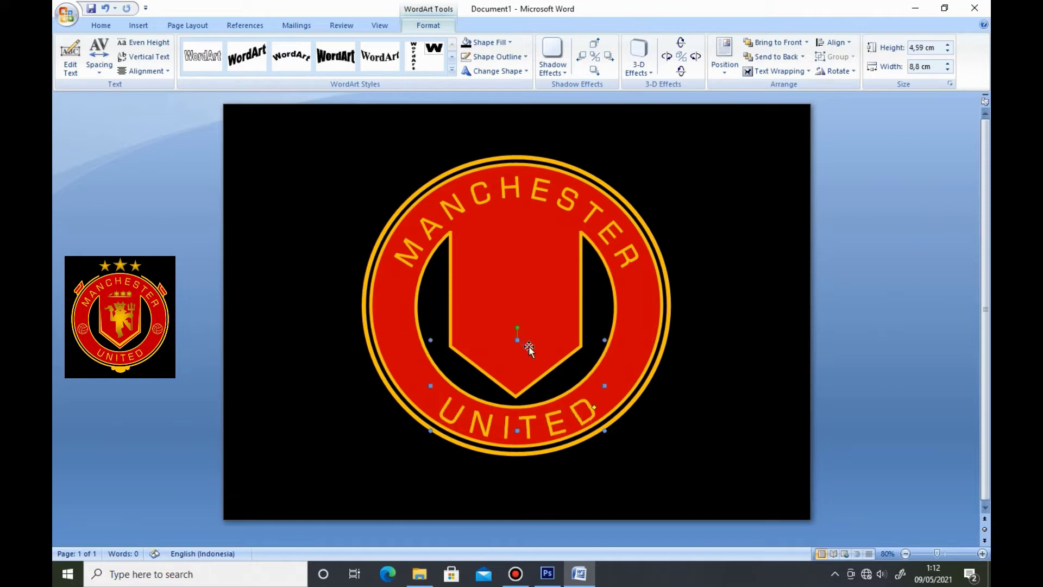
{"action": "left_click_drag", "start_coordinate": [603, 338], "coordinate": [588, 351]}
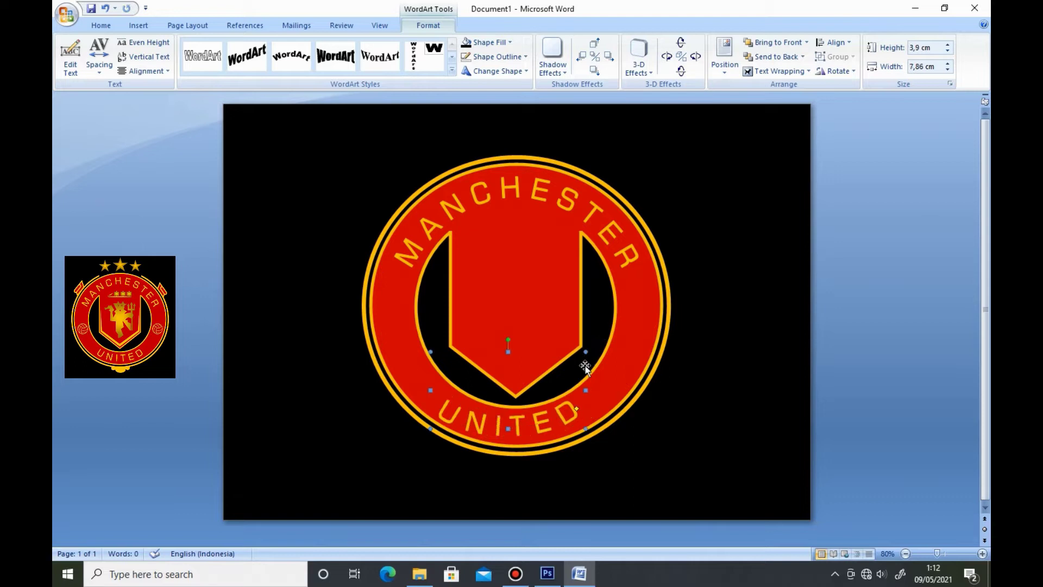
{"action": "key", "text": "ctrl+Right"}
{"action": "key", "text": "ctrl+Right"}
{"action": "key", "text": "ctrl+Right"}
{"action": "key", "text": "ctrl+Right"}
{"action": "key", "text": "ctrl+Right"}
{"action": "key", "text": "ctrl+Right"}
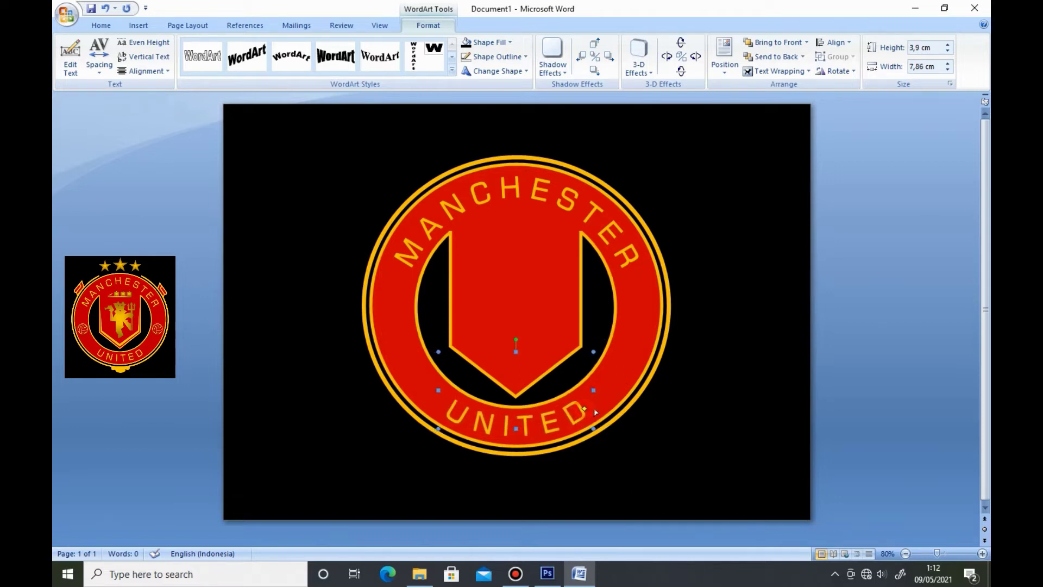
{"action": "left_click_drag", "start_coordinate": [600, 409], "coordinate": [592, 406]}
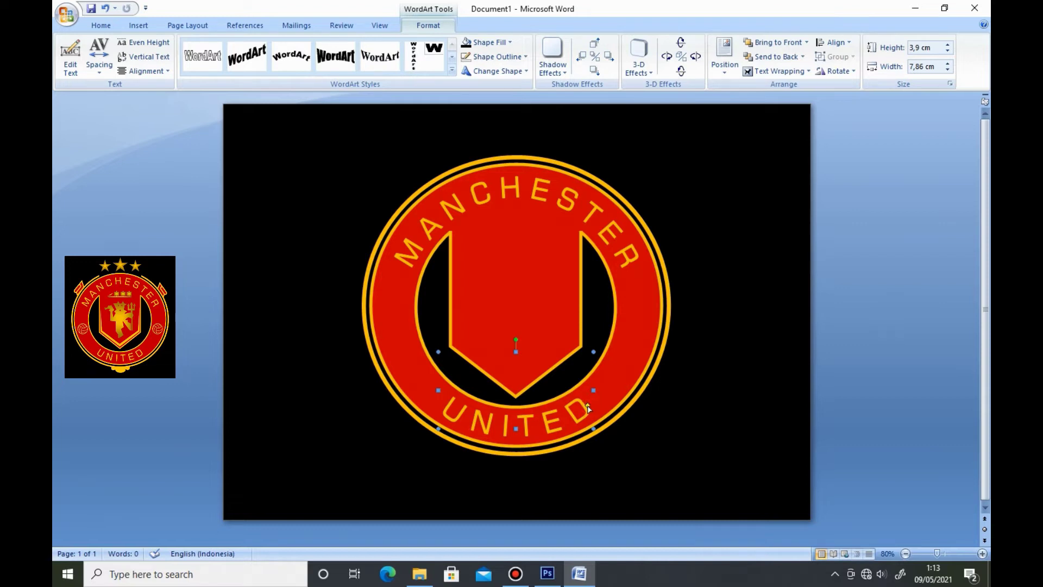
{"action": "left_click", "coordinate": [655, 411]}
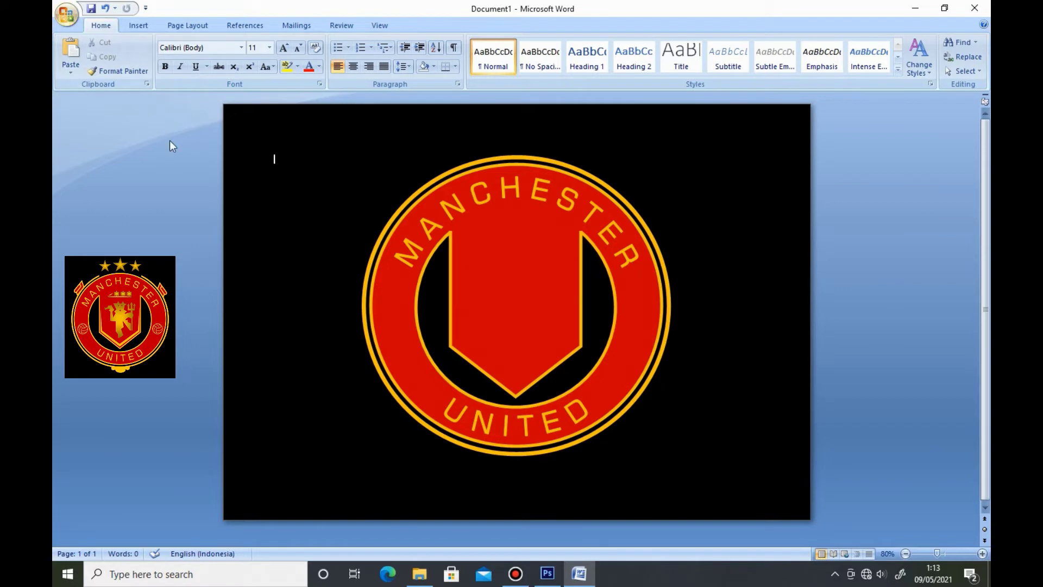
- Drop BALL.png from the Desktop folder in File Explorer onto the Word page
{"action": "left_click", "coordinate": [425, 579]}
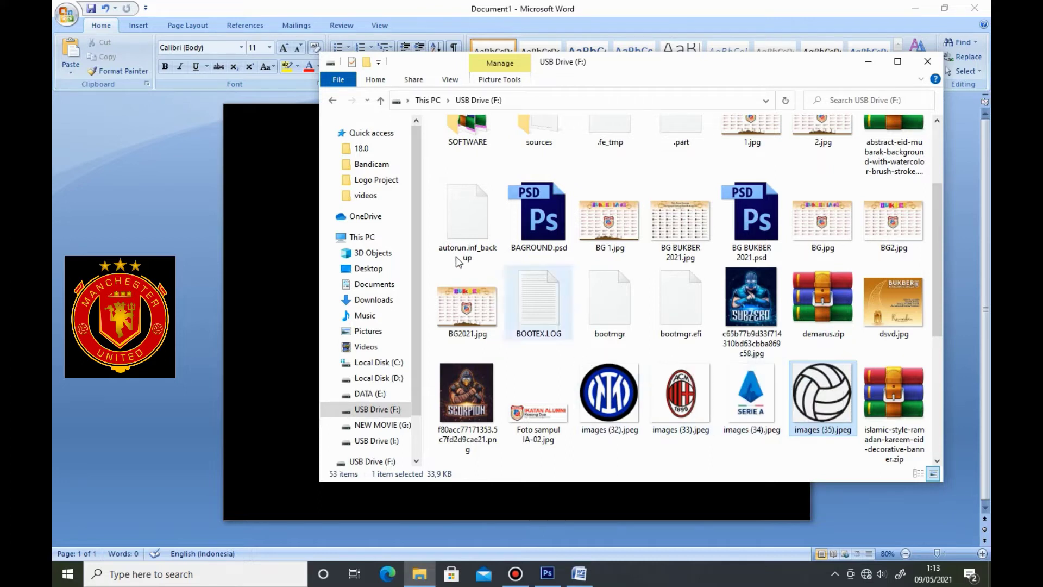
{"action": "left_click", "coordinate": [363, 269]}
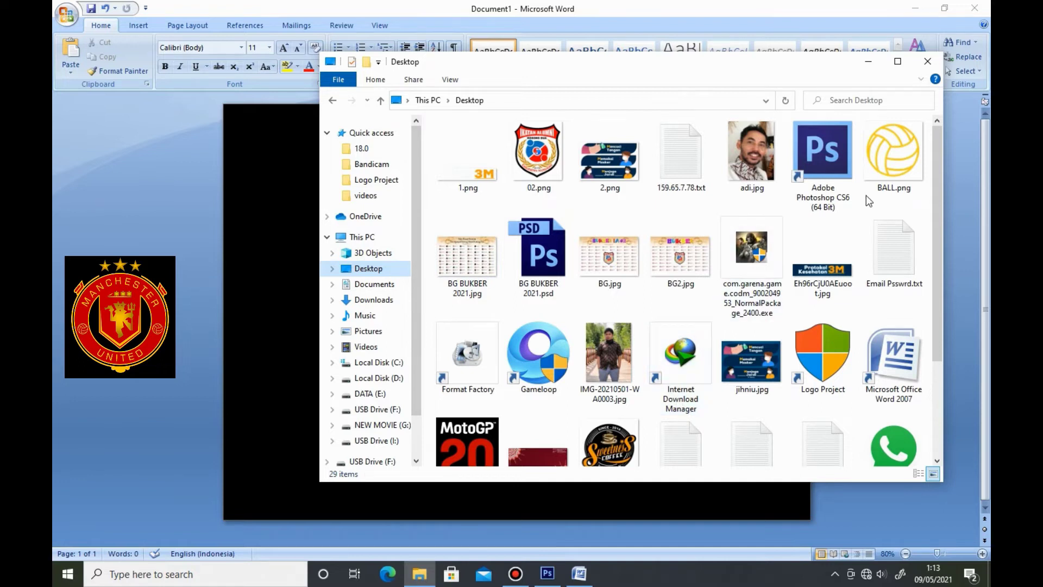
{"action": "left_click_drag", "start_coordinate": [894, 154], "coordinate": [289, 342]}
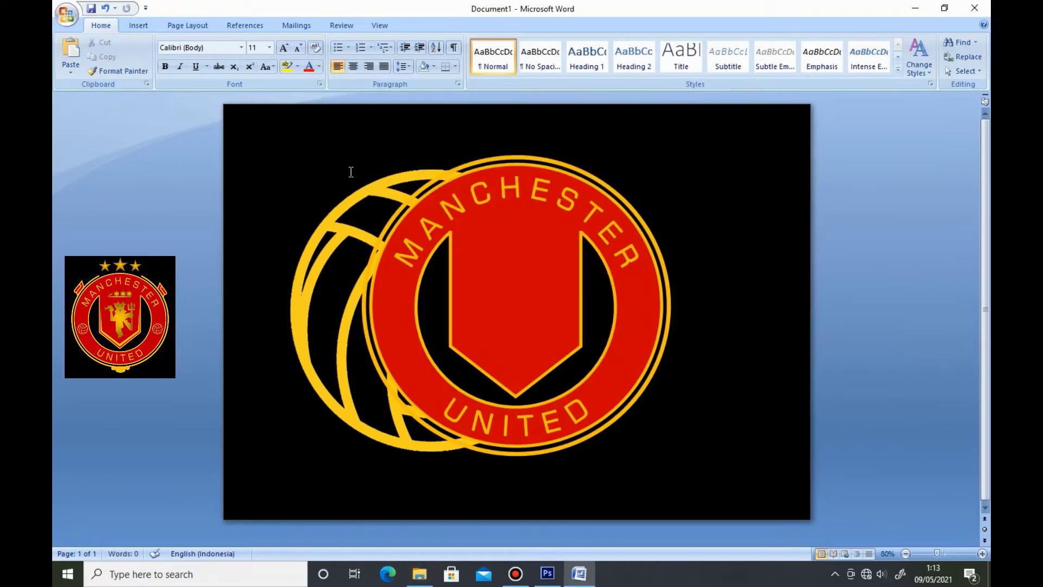
- Set the dropped ball picture's text wrapping to In Front of Text
{"action": "left_click", "coordinate": [372, 194]}
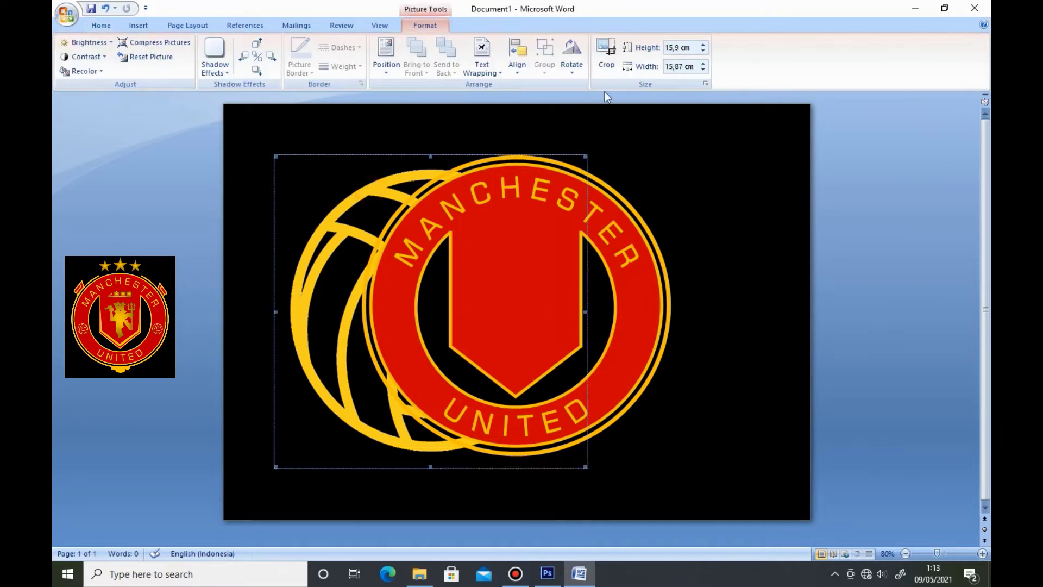
{"action": "left_click", "coordinate": [481, 60]}
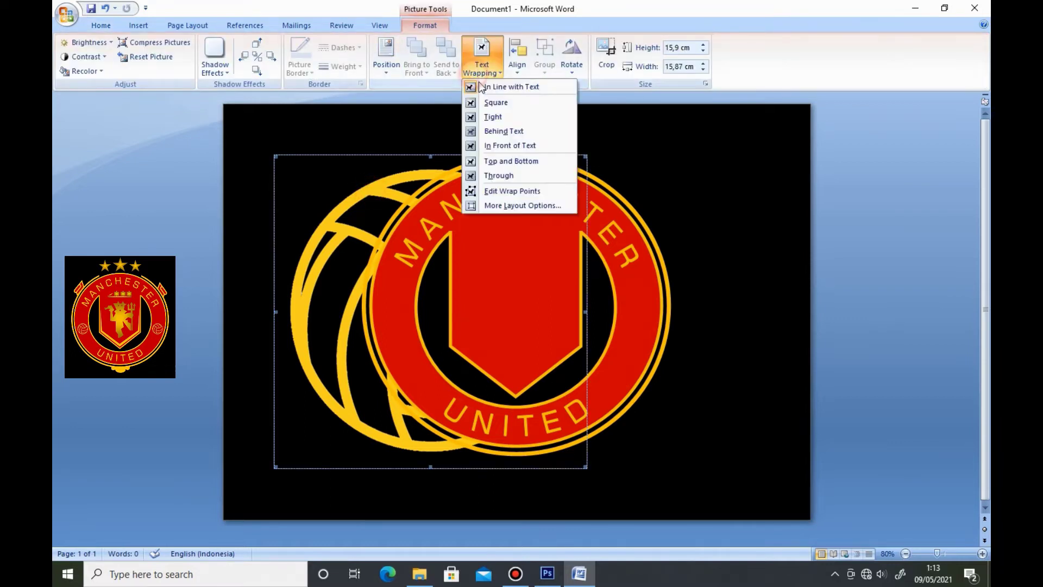
{"action": "left_click", "coordinate": [496, 145]}
- Resize the football to about 1.85 cm and position it beside the red ring
{"action": "left_click_drag", "start_coordinate": [588, 156], "coordinate": [327, 421]}
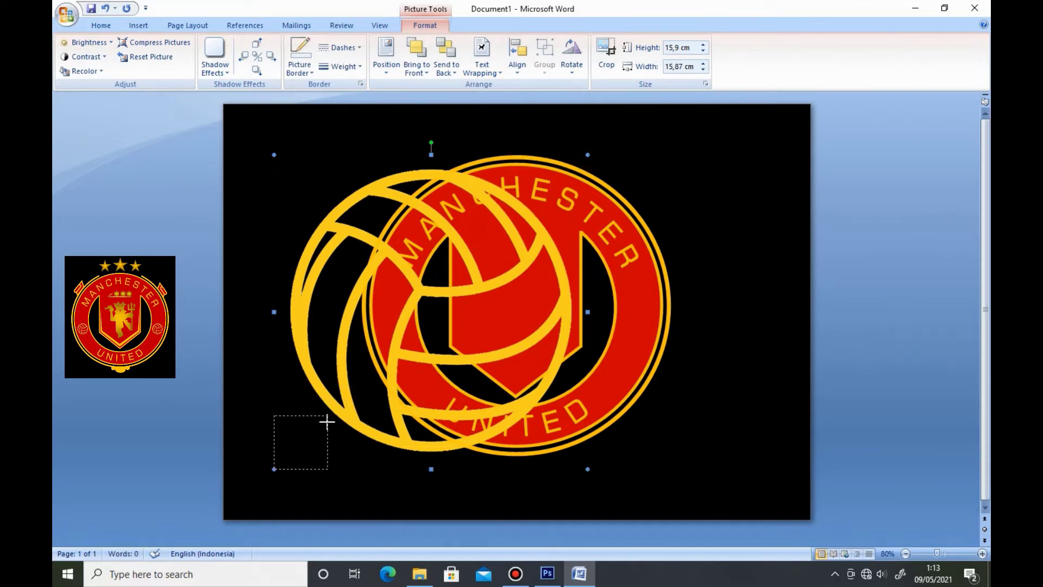
{"action": "mouse_move", "coordinate": [327, 421]}
{"action": "left_mouse_down"}
{"action": "mouse_move", "coordinate": [307, 450]}
{"action": "mouse_move", "coordinate": [400, 353]}
{"action": "mouse_move", "coordinate": [400, 337]}
{"action": "left_mouse_up"}
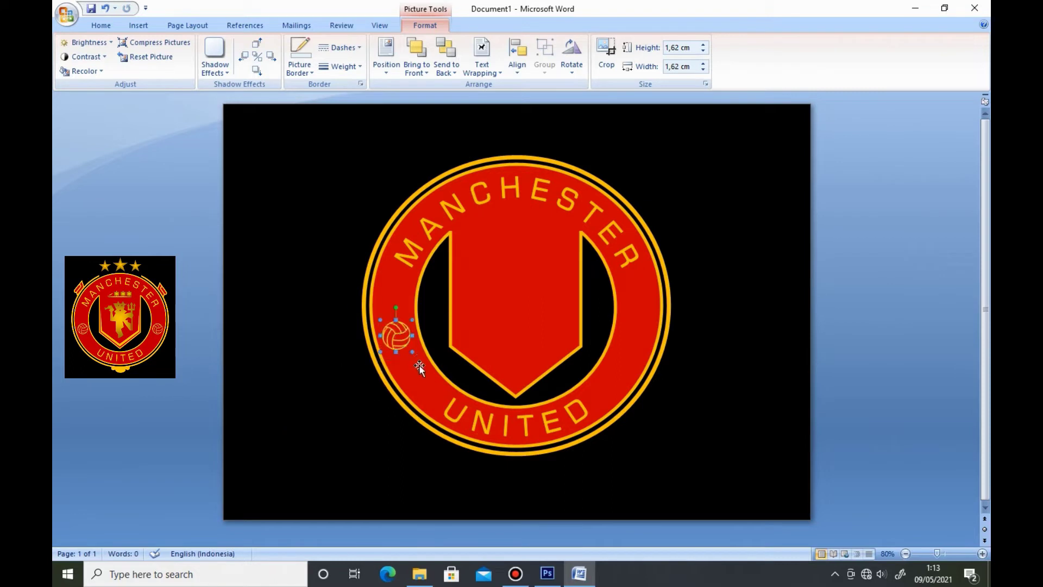
{"action": "key", "text": "Right"}
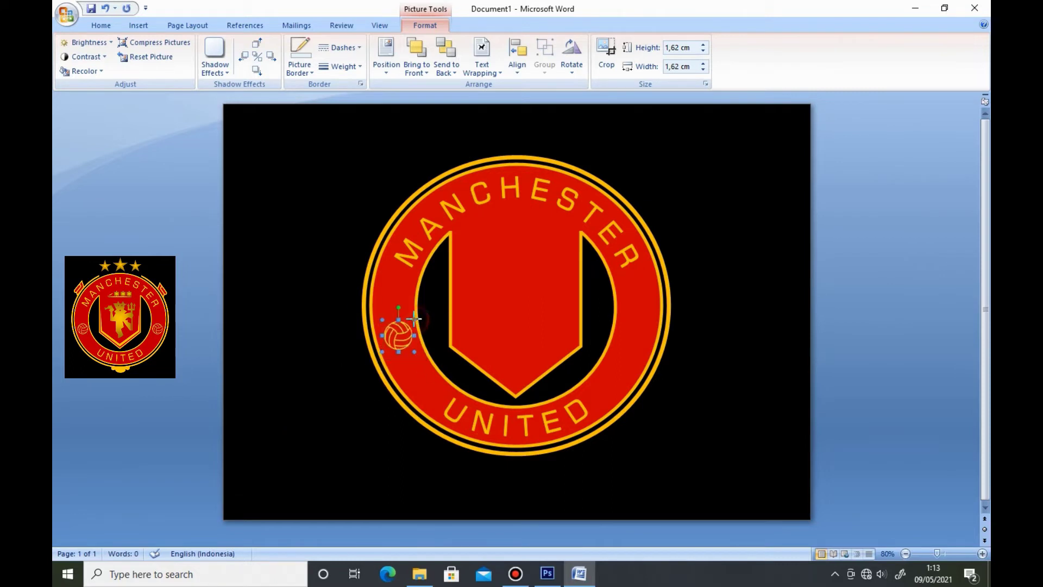
{"action": "mouse_move", "coordinate": [416, 320]}
{"action": "left_mouse_down"}
{"action": "mouse_move", "coordinate": [423, 310]}
{"action": "mouse_move", "coordinate": [456, 395]}
{"action": "mouse_move", "coordinate": [635, 334]}
{"action": "left_mouse_up"}
{"action": "left_click", "coordinate": [711, 334]}
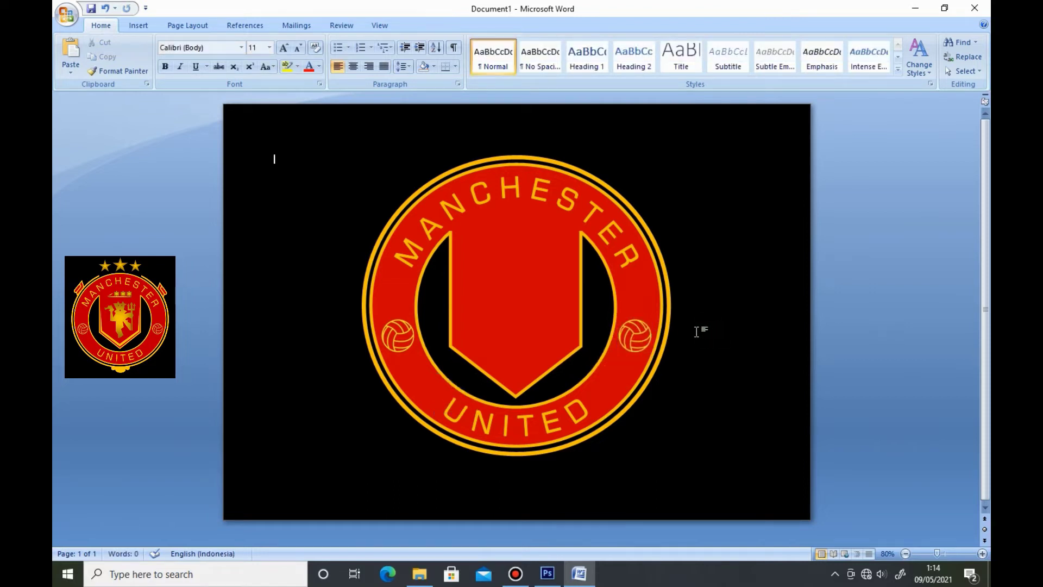
{"action": "scroll", "coordinate": [696, 331], "scroll_direction": "up", "scroll_amount": 5}
- Select the crest ring and view its fill choices without changing anything
{"action": "left_click", "coordinate": [700, 327]}
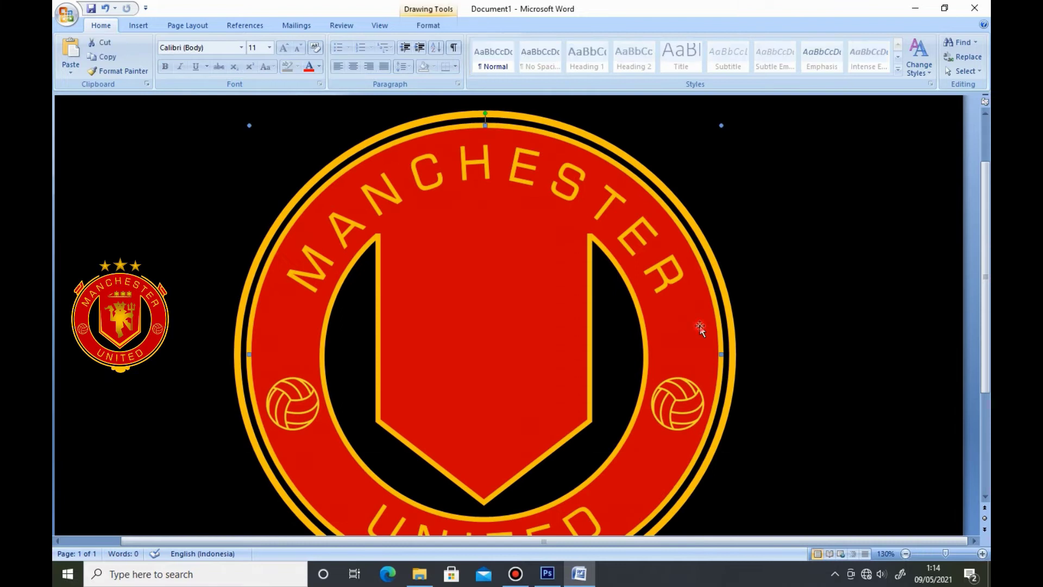
{"action": "double_click", "coordinate": [699, 328]}
{"action": "left_click", "coordinate": [513, 43]}
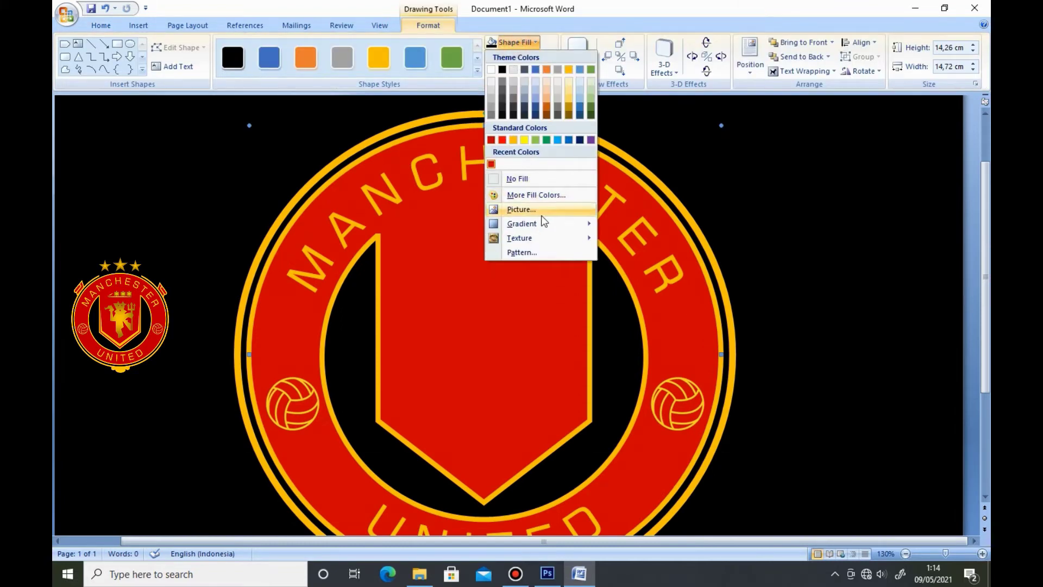
{"action": "mouse_move", "coordinate": [522, 224]}
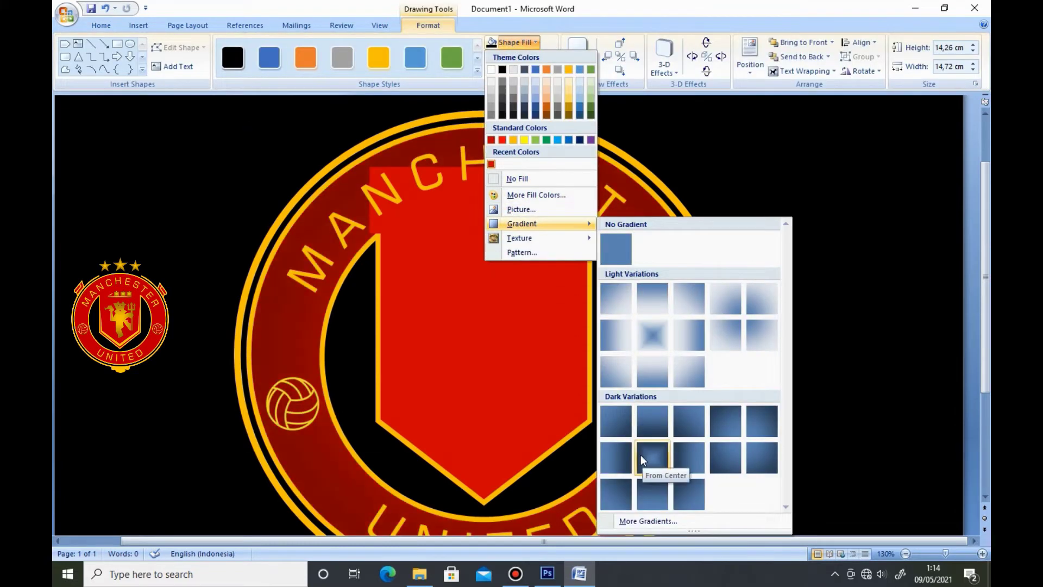
{"action": "left_click", "coordinate": [731, 153]}
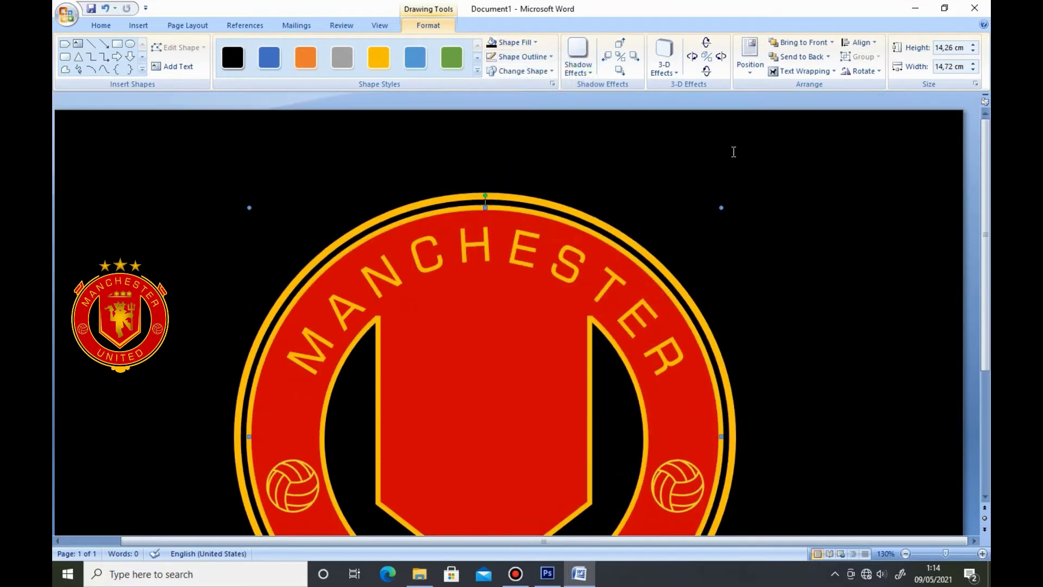
{"action": "scroll", "coordinate": [733, 152], "scroll_direction": "down", "scroll_amount": 1}
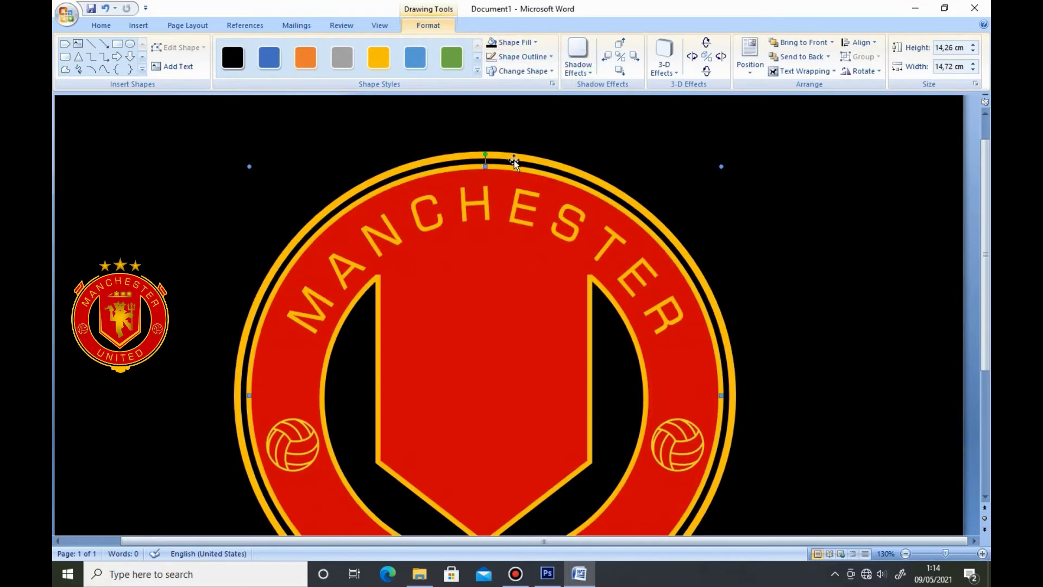
- Trace a freeform patch over the top of the gold ring and fill it black
{"action": "left_click", "coordinate": [65, 70]}
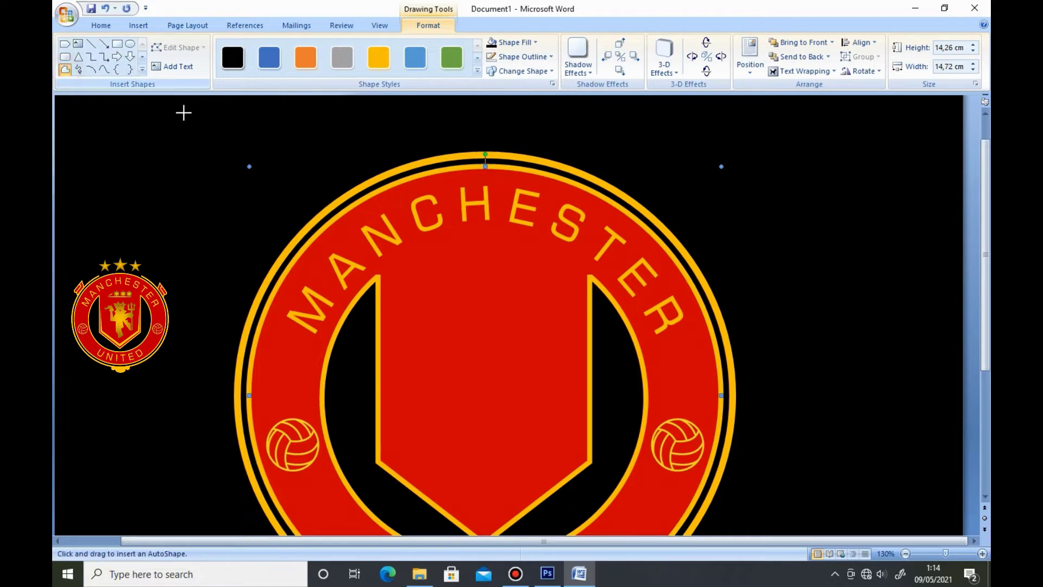
{"action": "left_click", "coordinate": [379, 167]}
{"action": "left_click", "coordinate": [377, 185]}
{"action": "mouse_move", "coordinate": [429, 166]}
{"action": "left_mouse_down"}
{"action": "mouse_move", "coordinate": [548, 168]}
{"action": "mouse_move", "coordinate": [593, 185]}
{"action": "left_mouse_up"}
{"action": "left_click", "coordinate": [590, 130]}
{"action": "left_click", "coordinate": [380, 165]}
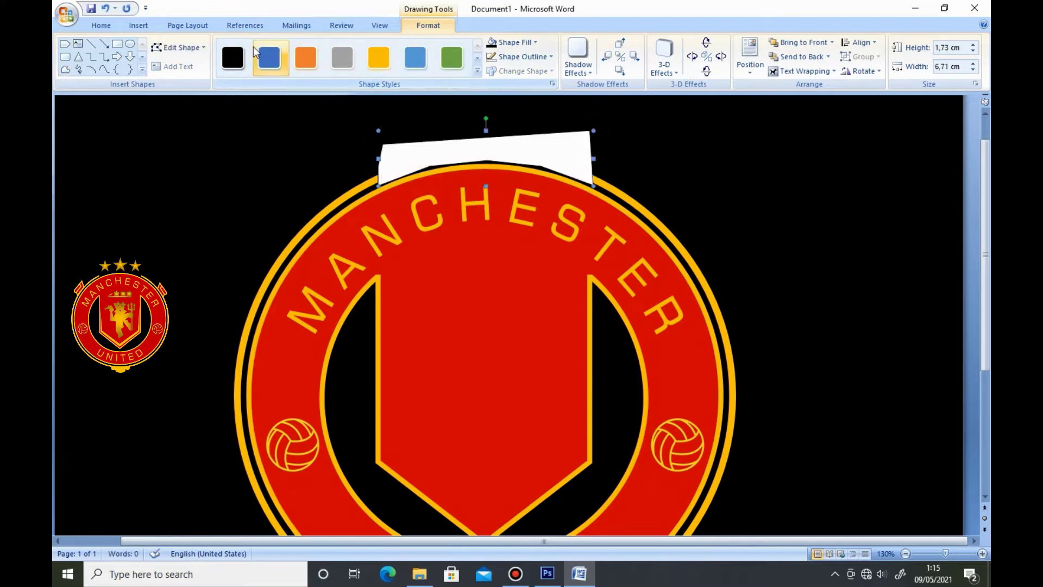
{"action": "left_click", "coordinate": [496, 45]}
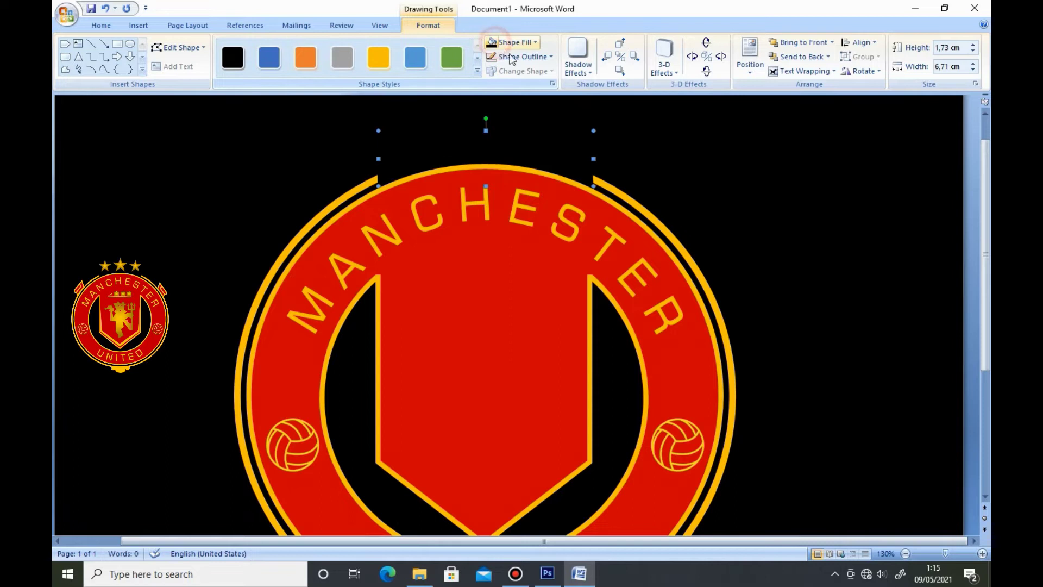
{"action": "left_click", "coordinate": [659, 154]}
{"action": "scroll", "coordinate": [631, 146], "scroll_direction": "up", "scroll_amount": 1}
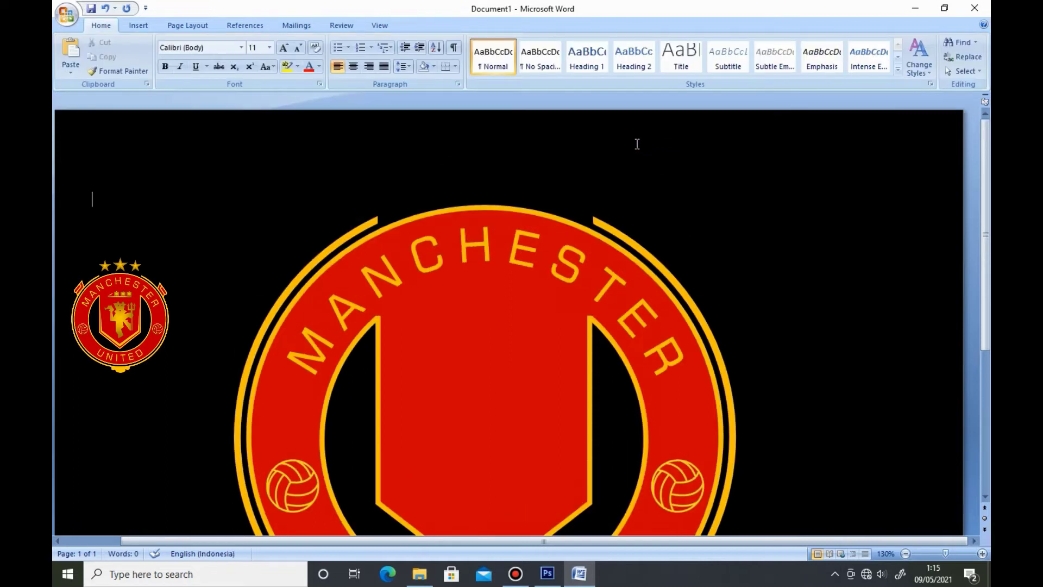
{"action": "left_click", "coordinate": [136, 24]}
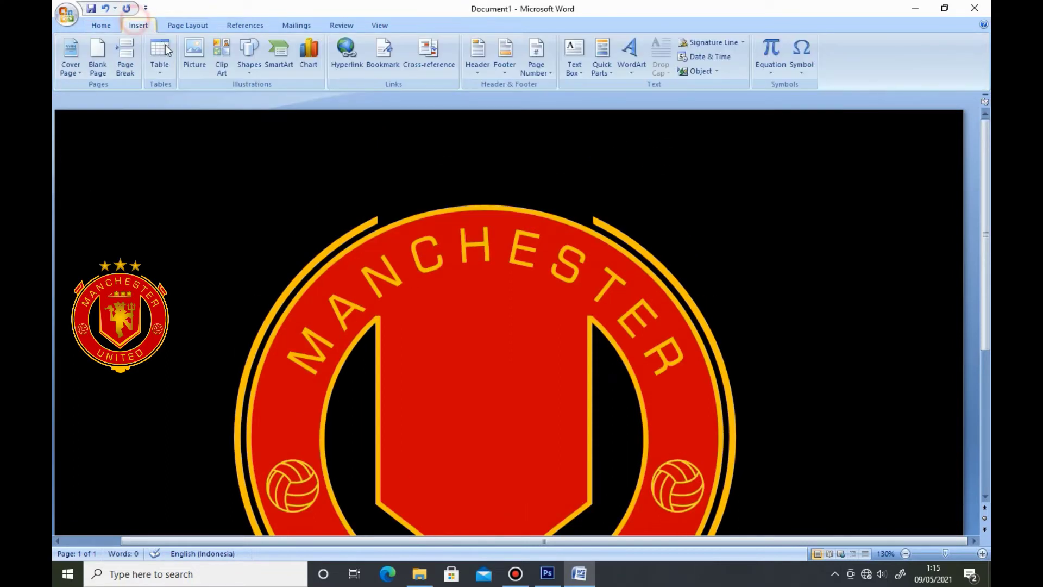
- Draw a five-point star centred above the crest, about 2.54 cm wide
{"action": "left_click", "coordinate": [252, 60]}
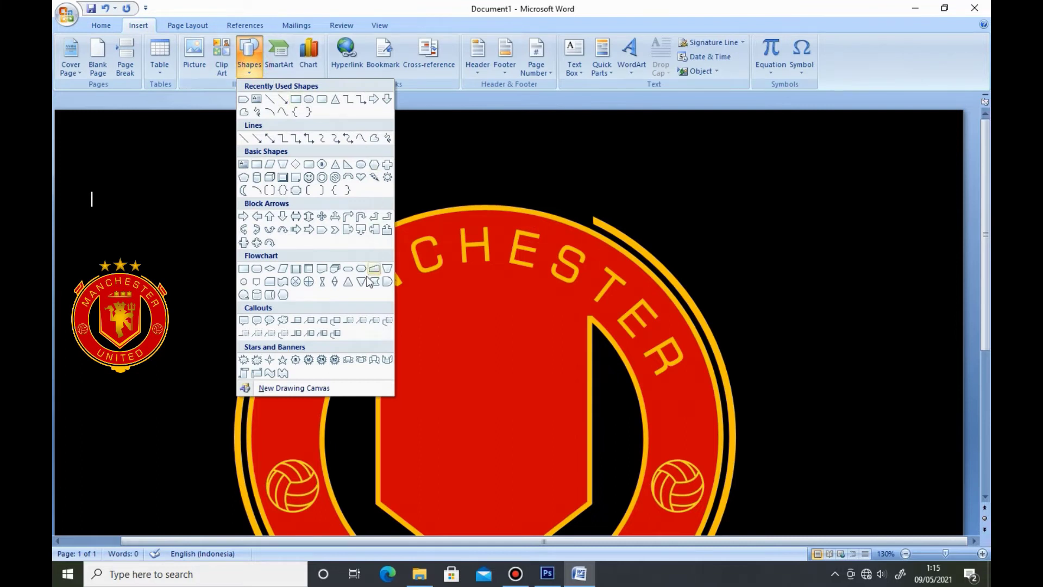
{"action": "left_click", "coordinate": [282, 359]}
{"action": "left_click_drag", "start_coordinate": [322, 152], "coordinate": [400, 227]}
{"action": "left_click_drag", "start_coordinate": [369, 191], "coordinate": [497, 152]}
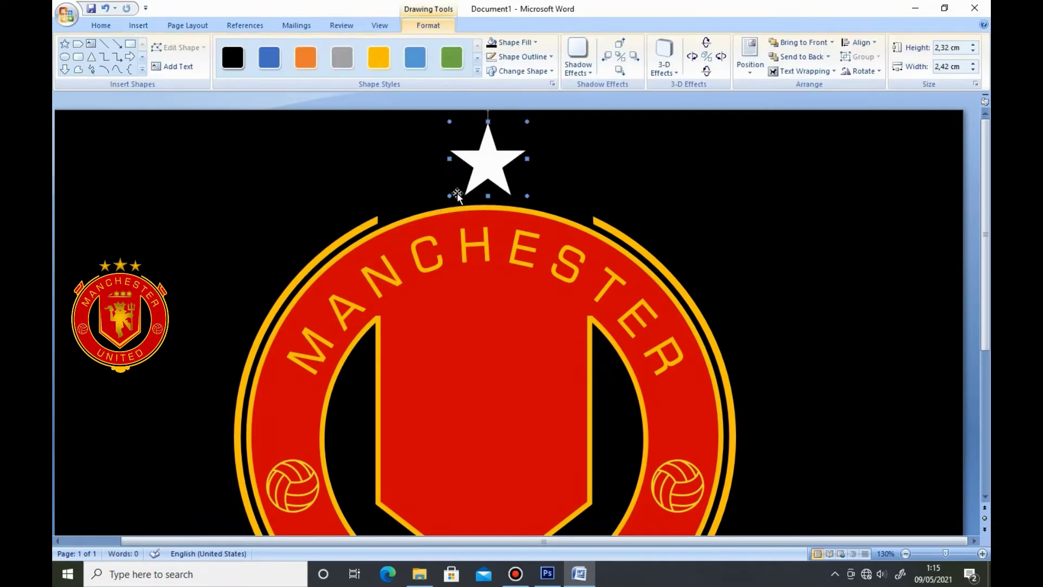
{"action": "left_click_drag", "start_coordinate": [448, 158], "coordinate": [444, 159]}
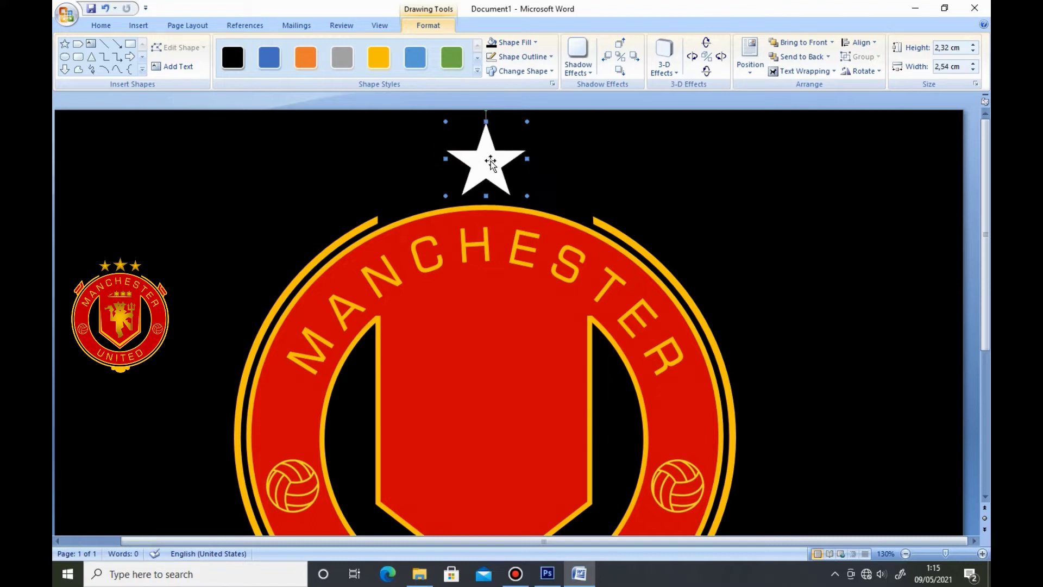
{"action": "left_click", "coordinate": [730, 201]}
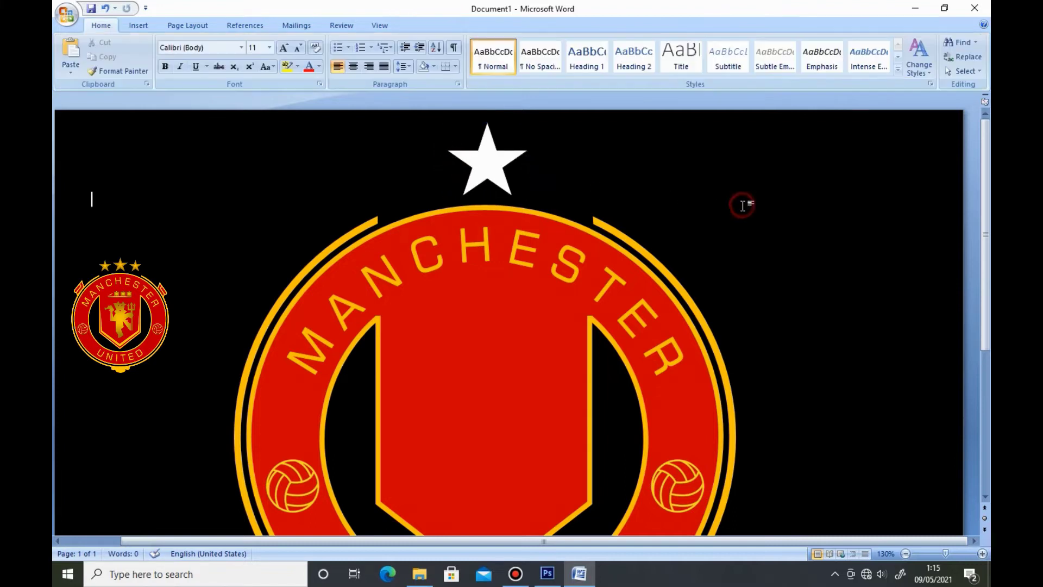
- Fill the star with gold
{"action": "left_click", "coordinate": [492, 155]}
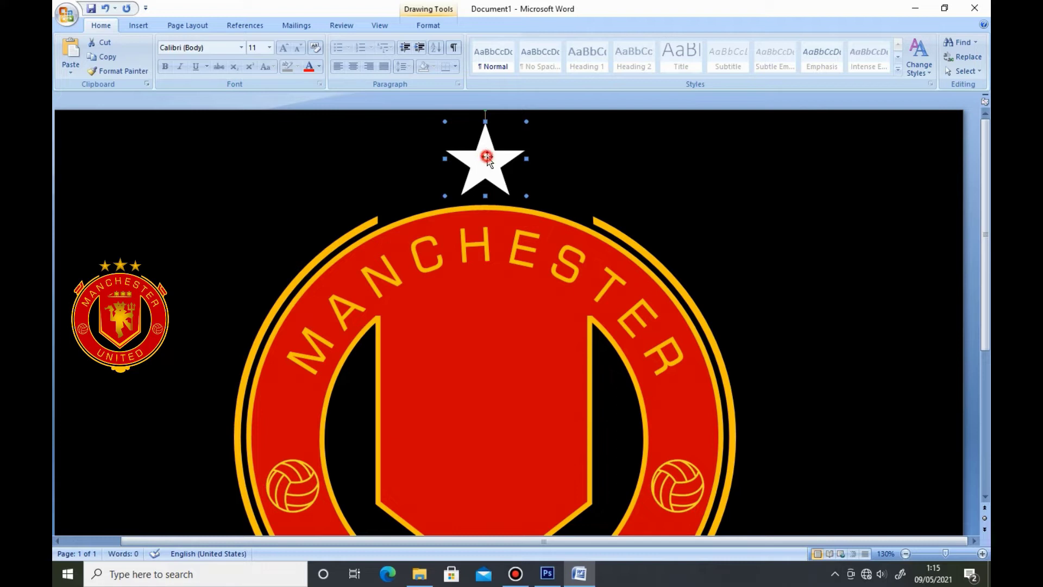
{"action": "double_click", "coordinate": [487, 145]}
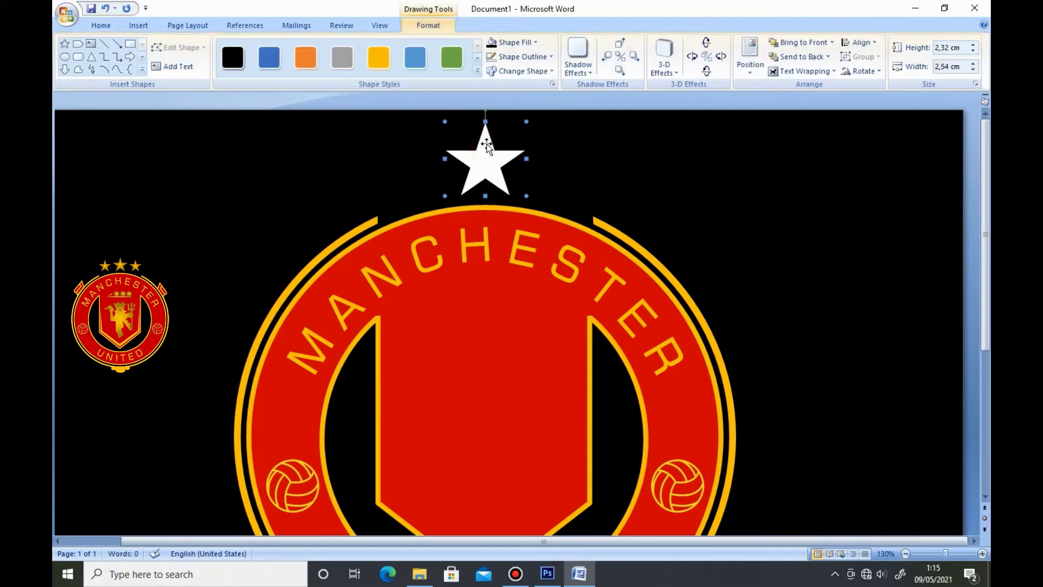
{"action": "left_click", "coordinate": [535, 42]}
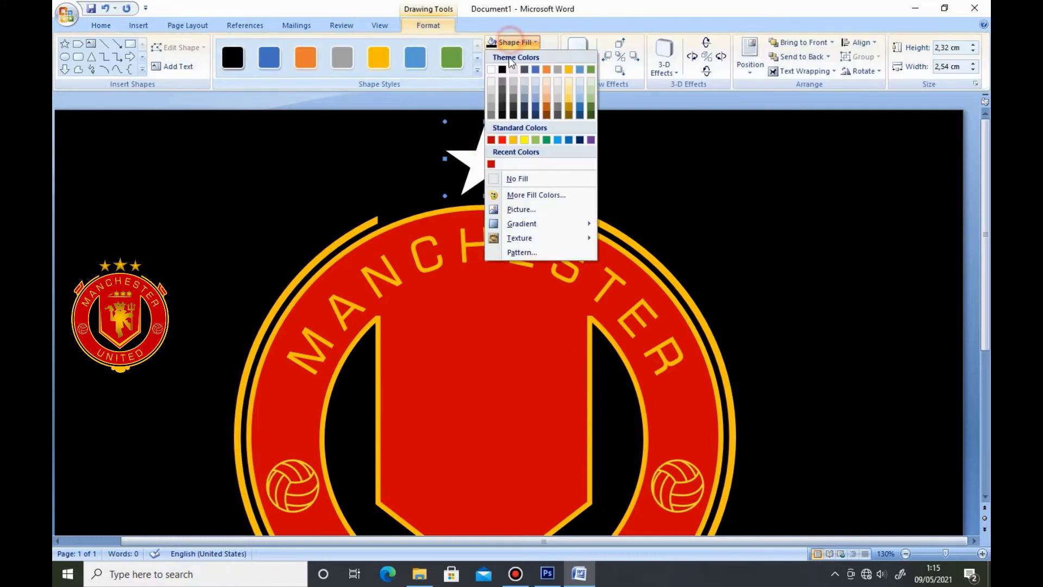
{"action": "left_click", "coordinate": [513, 140]}
- Duplicate the star into smaller 1.96 × 2.09 cm side stars flanking the centre one
{"action": "left_click_drag", "start_coordinate": [481, 169], "coordinate": [568, 164]}
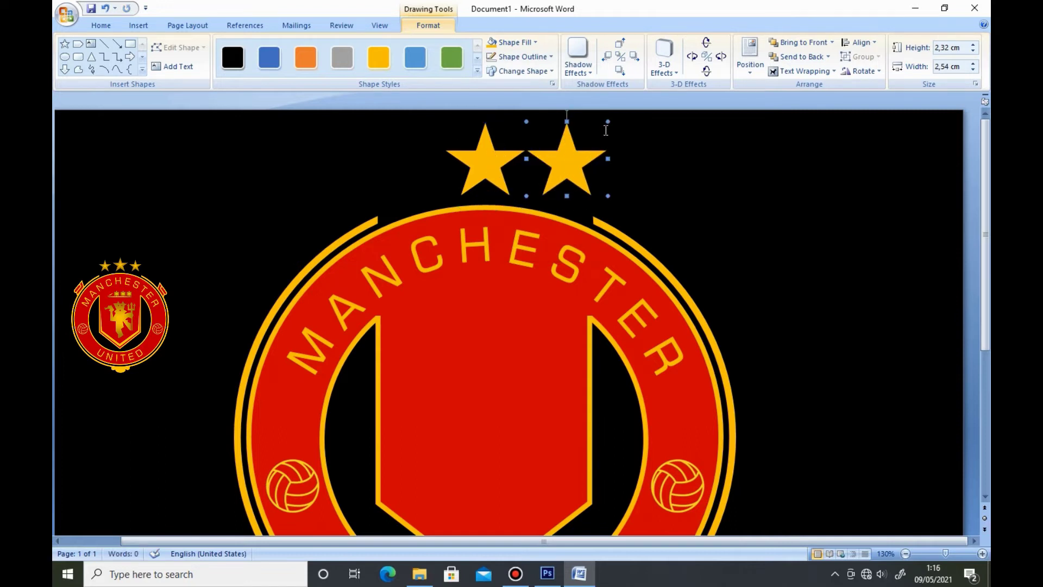
{"action": "left_click_drag", "start_coordinate": [606, 123], "coordinate": [593, 133]}
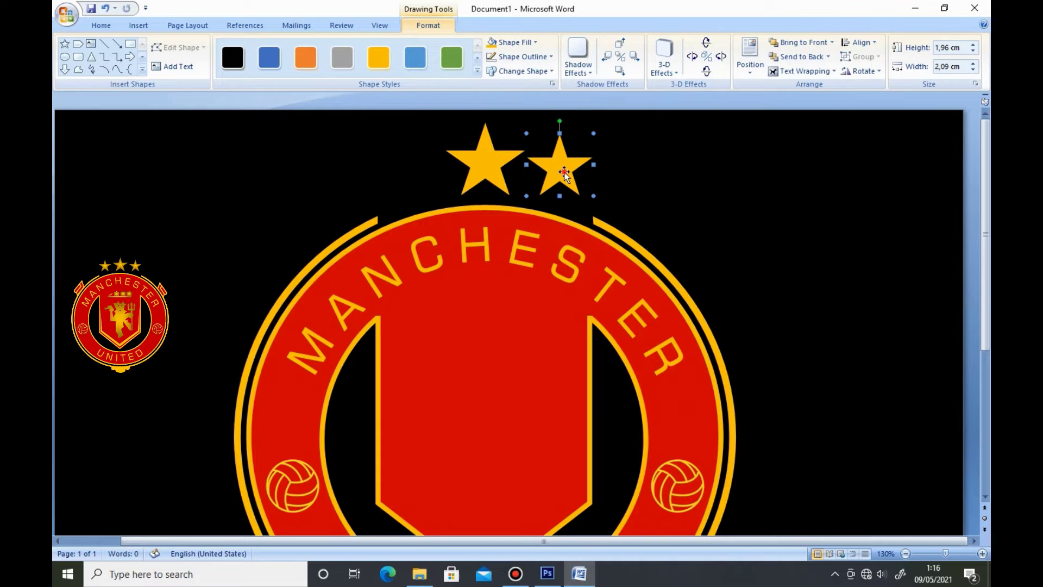
{"action": "mouse_move", "coordinate": [565, 172]}
{"action": "left_mouse_down"}
{"action": "mouse_move", "coordinate": [573, 170]}
{"action": "mouse_move", "coordinate": [400, 179]}
{"action": "left_mouse_up"}
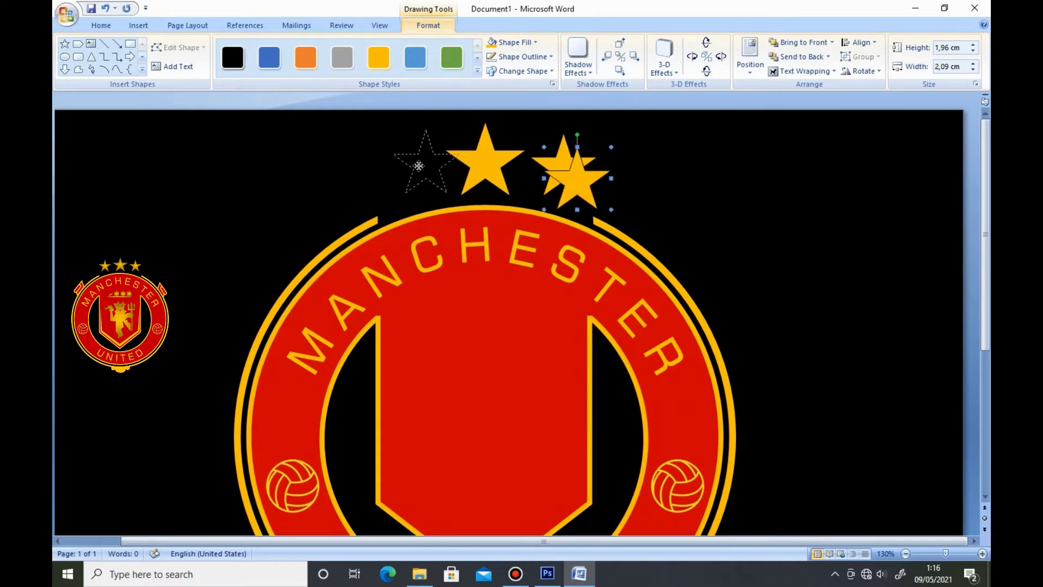
{"action": "key", "text": "ctrl+Right"}
{"action": "key", "text": "ctrl+Right"}
{"action": "key", "text": "ctrl+Right"}
{"action": "key", "text": "ctrl+Right"}
{"action": "key", "text": "ctrl+Right"}
{"action": "key", "text": "ctrl+Right"}
{"action": "left_click", "coordinate": [486, 160]}
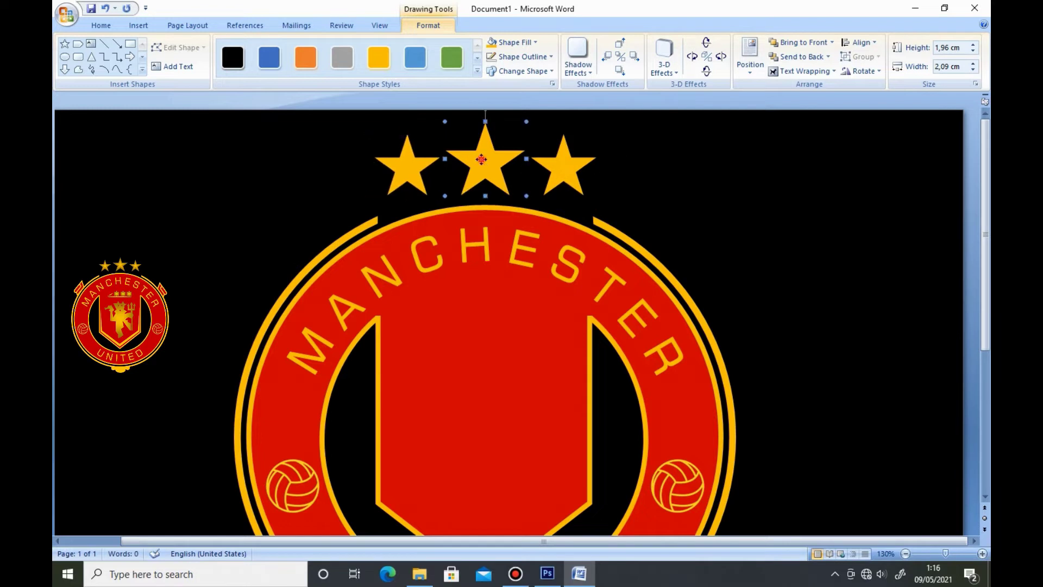
{"action": "left_click", "coordinate": [669, 181]}
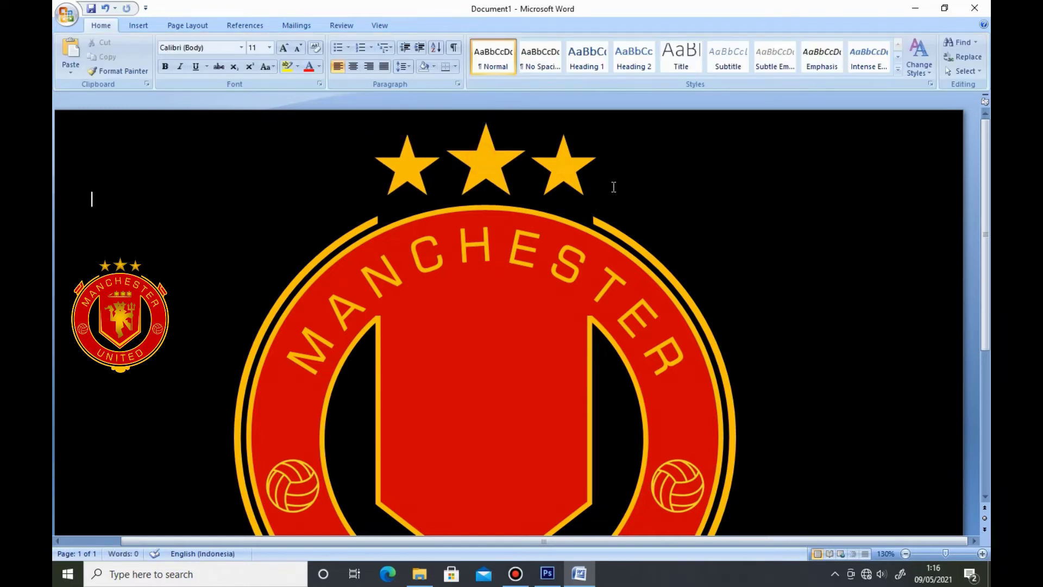
- Apply the dark From Center gradient fill to the middle, right and left stars
{"action": "left_click", "coordinate": [478, 165]}
{"action": "left_click", "coordinate": [511, 43]}
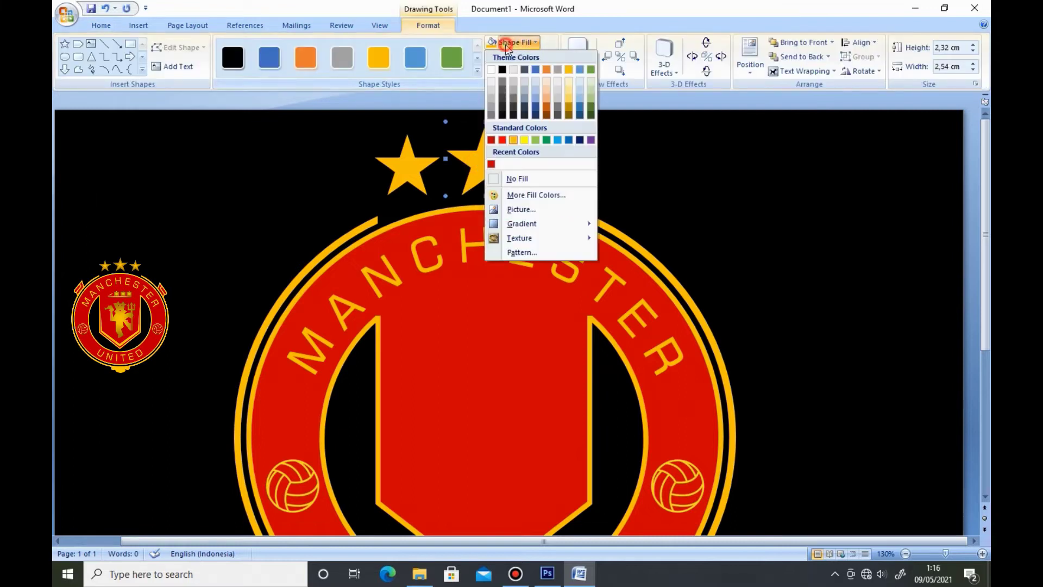
{"action": "left_click", "coordinate": [652, 458]}
{"action": "left_click", "coordinate": [558, 173]}
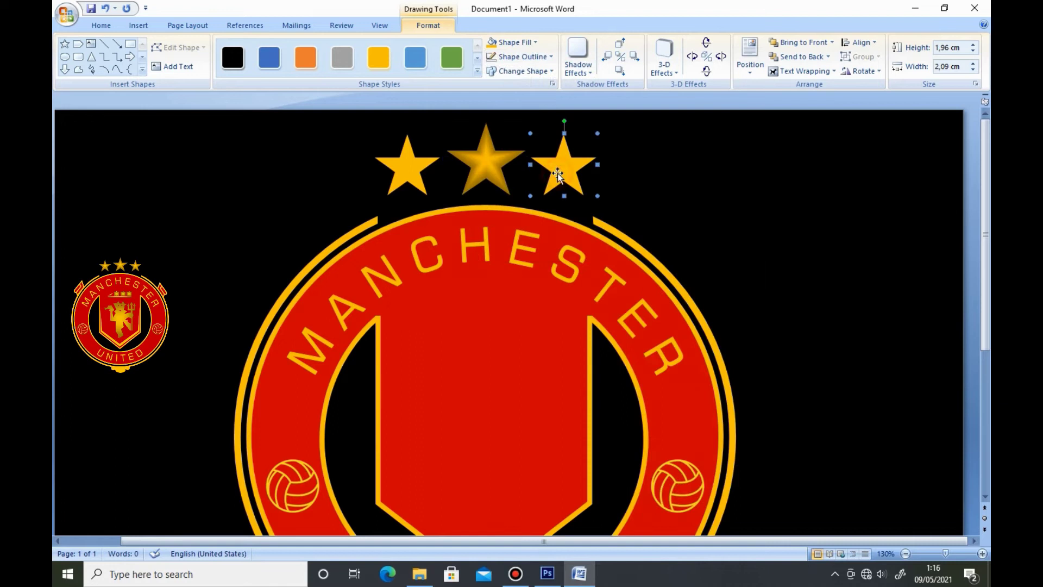
{"action": "left_click", "coordinate": [511, 43]}
{"action": "mouse_move", "coordinate": [522, 223]}
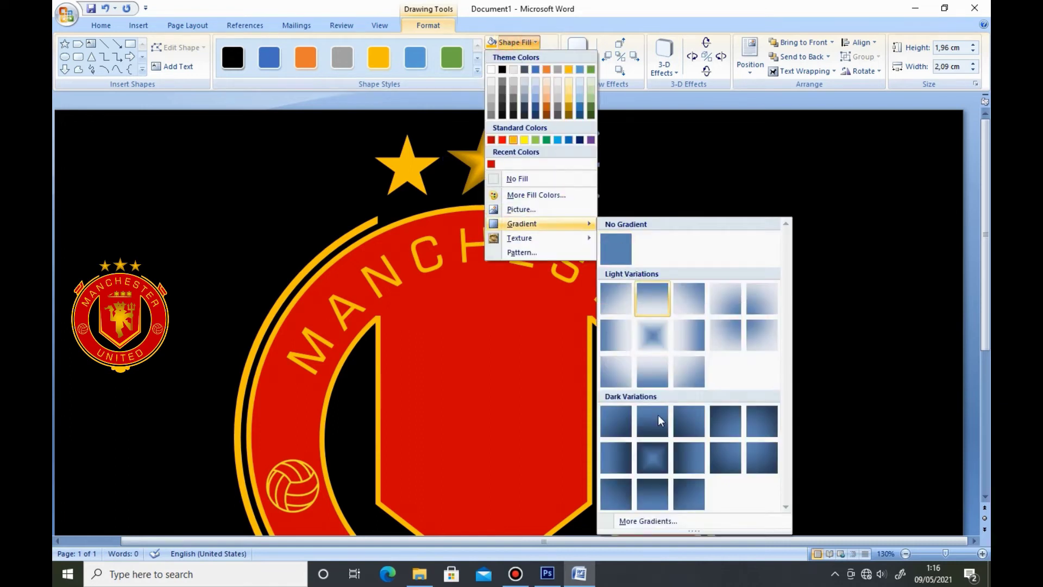
{"action": "left_click", "coordinate": [652, 457]}
{"action": "left_click", "coordinate": [410, 163]}
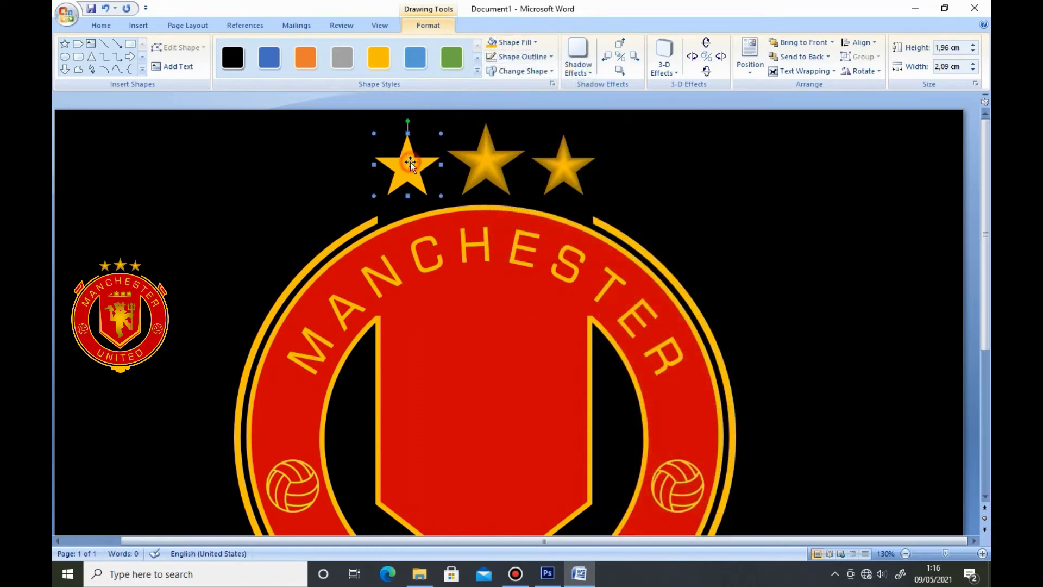
{"action": "left_click", "coordinate": [511, 43]}
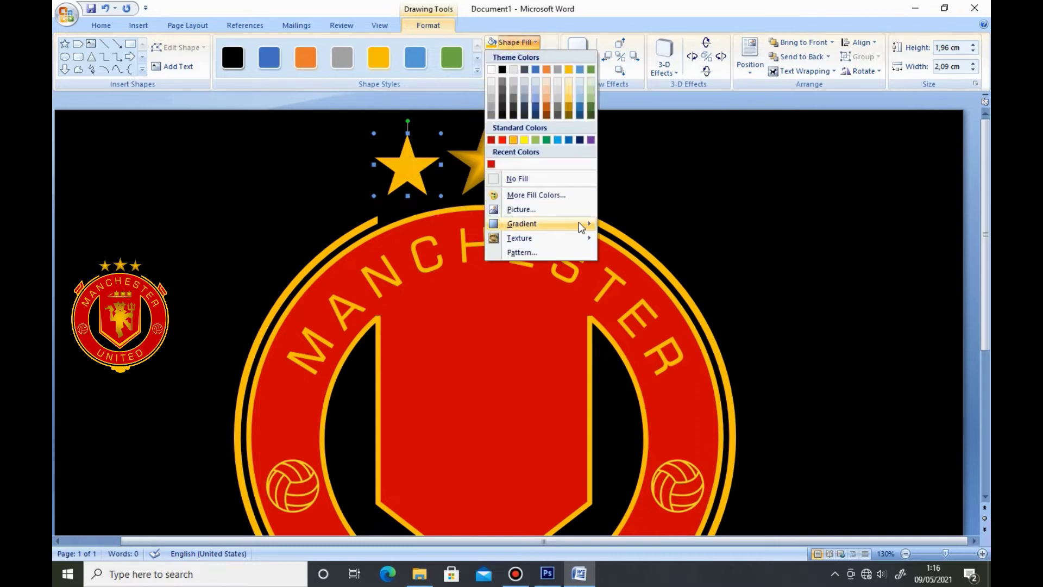
{"action": "mouse_move", "coordinate": [522, 224]}
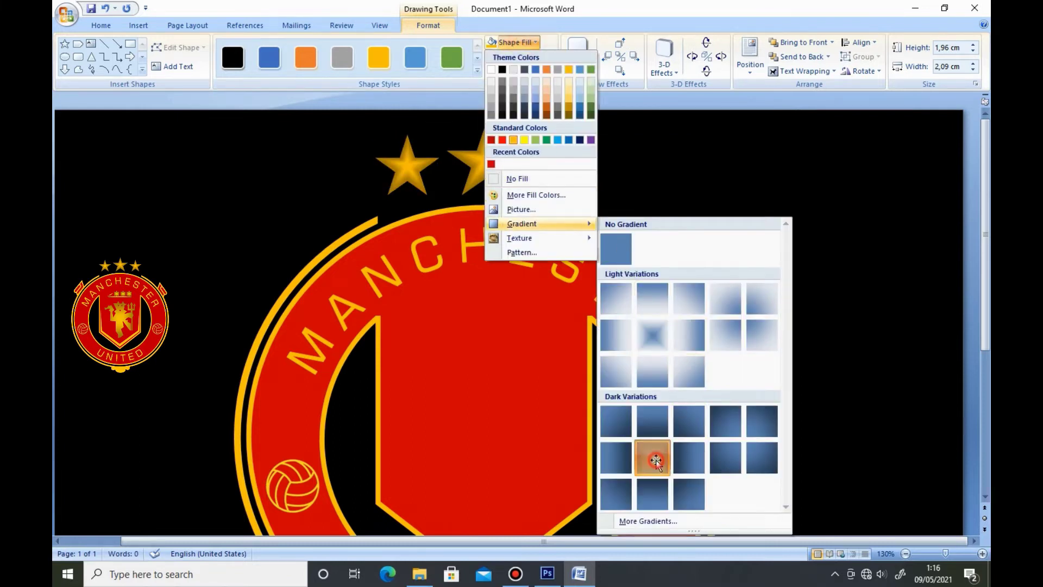
{"action": "left_click", "coordinate": [651, 457]}
{"action": "left_click", "coordinate": [698, 216]}
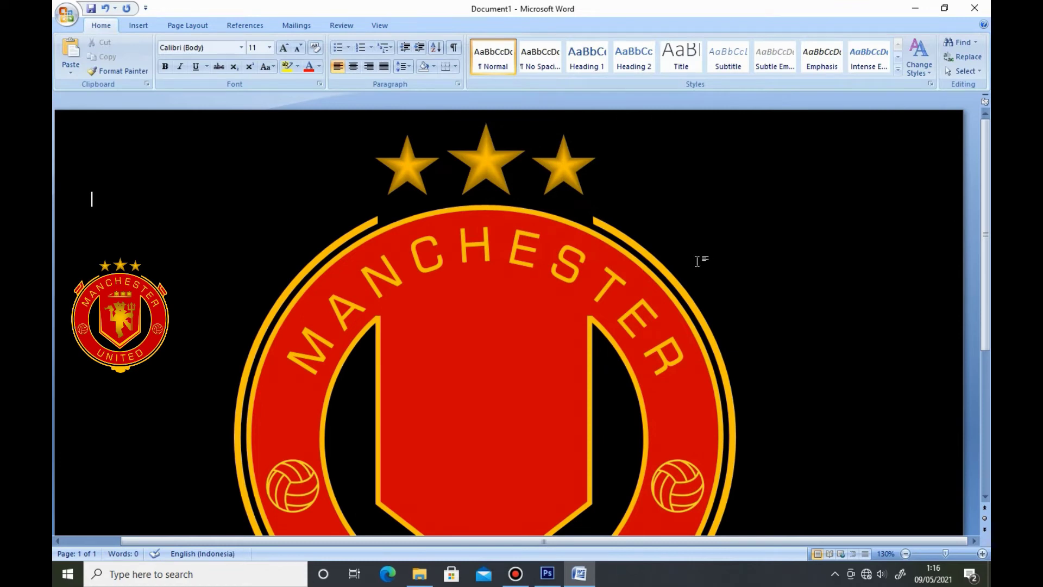
- Select all three stars together to compare them, then deselect
{"action": "left_click", "coordinate": [489, 166]}
{"action": "left_click", "coordinate": [566, 173], "text": "shift"}
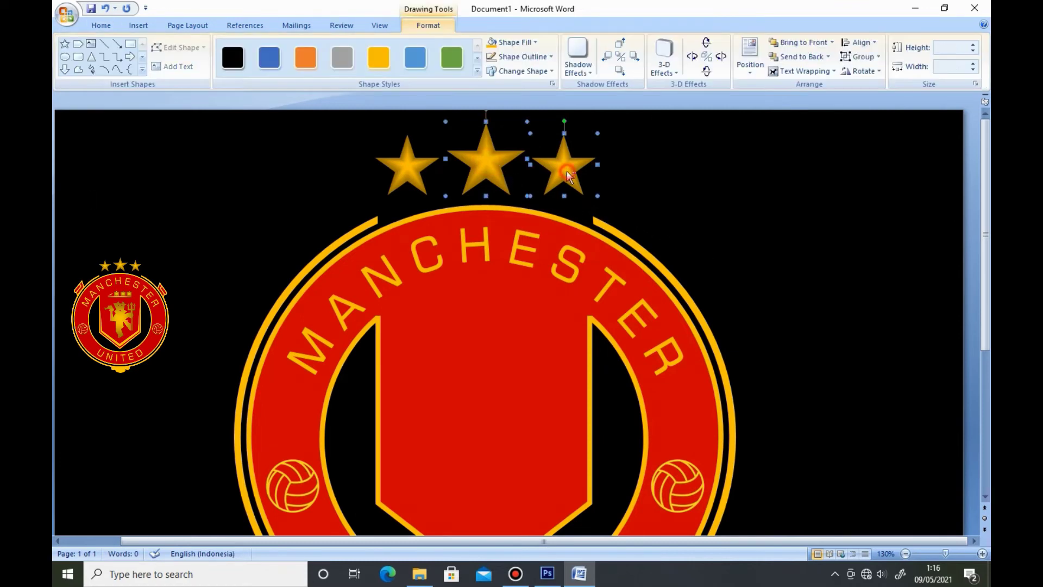
{"action": "left_click", "coordinate": [406, 170], "text": "shift"}
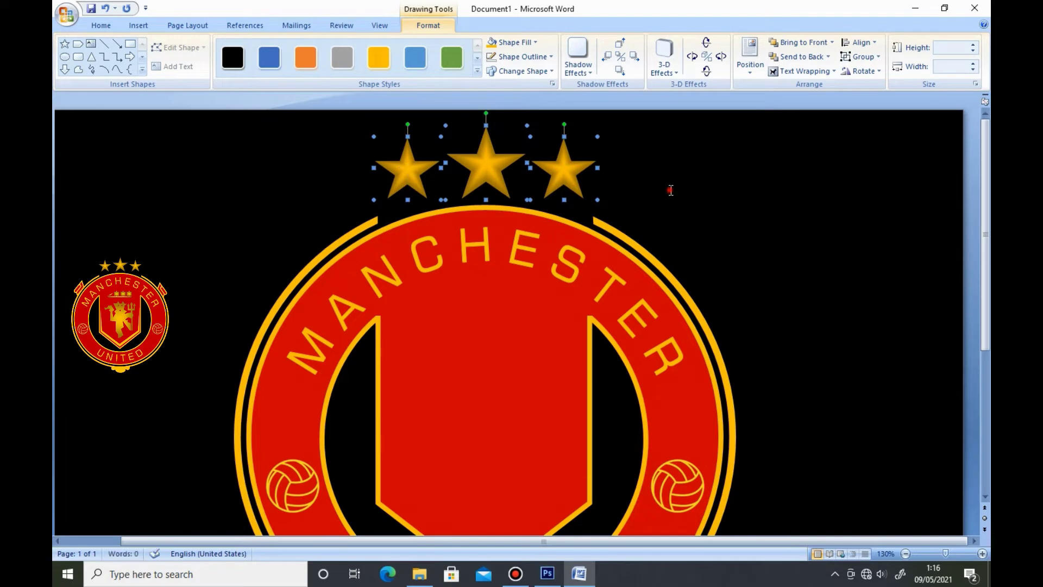
{"action": "left_click", "coordinate": [671, 190]}
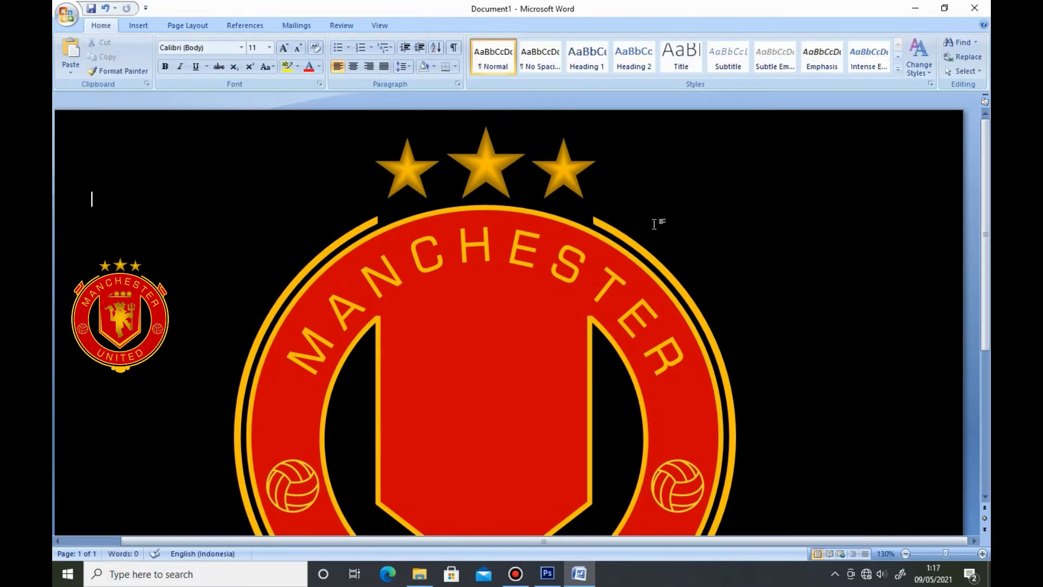
{"action": "scroll", "coordinate": [654, 228], "scroll_direction": "down", "scroll_amount": 3}
{"action": "scroll", "coordinate": [646, 234], "scroll_direction": "down", "scroll_amount": 5}
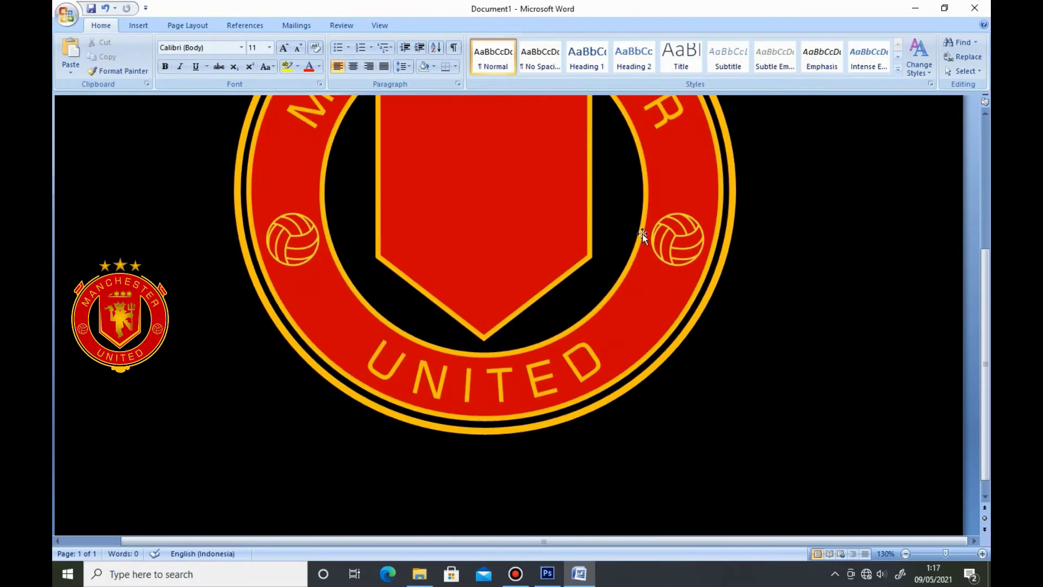
- Draw a Flowchart Delay shape under the ring, rotate it flat side up, and fill it gold
{"action": "left_click", "coordinate": [138, 25]}
{"action": "left_click", "coordinate": [247, 68]}
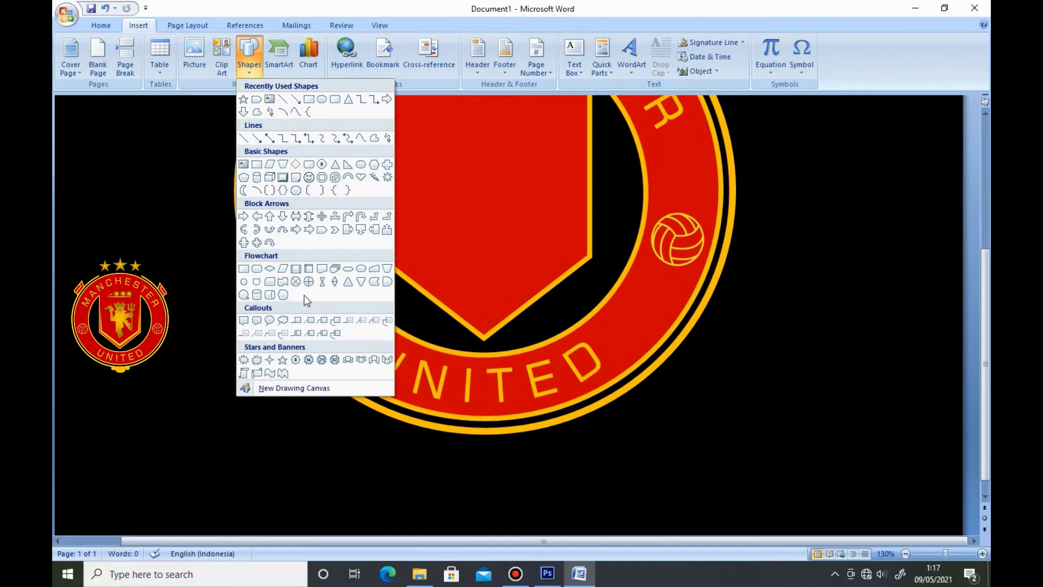
{"action": "left_click", "coordinate": [379, 286]}
{"action": "mouse_move", "coordinate": [358, 432]}
{"action": "left_mouse_down"}
{"action": "mouse_move", "coordinate": [381, 481]}
{"action": "mouse_move", "coordinate": [396, 483]}
{"action": "left_mouse_up"}
{"action": "left_click_drag", "start_coordinate": [377, 420], "coordinate": [453, 458]}
{"action": "left_click_drag", "start_coordinate": [377, 456], "coordinate": [487, 461]}
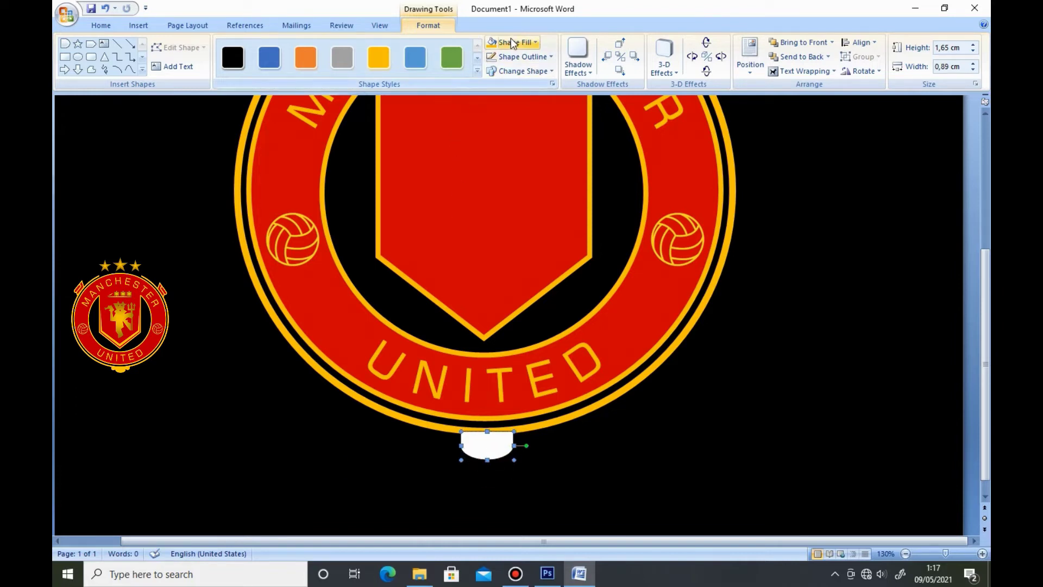
{"action": "left_click", "coordinate": [492, 43]}
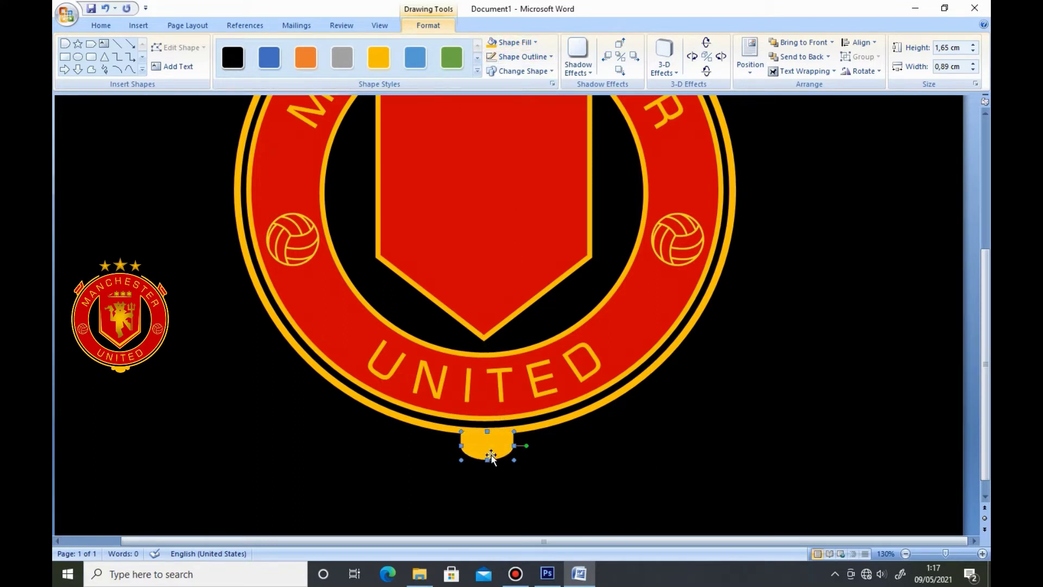
- Duplicate the gold piece into small bumps placed on either side of it
{"action": "key", "text": "ctrl+d"}
{"action": "left_click_drag", "start_coordinate": [520, 459], "coordinate": [560, 445]}
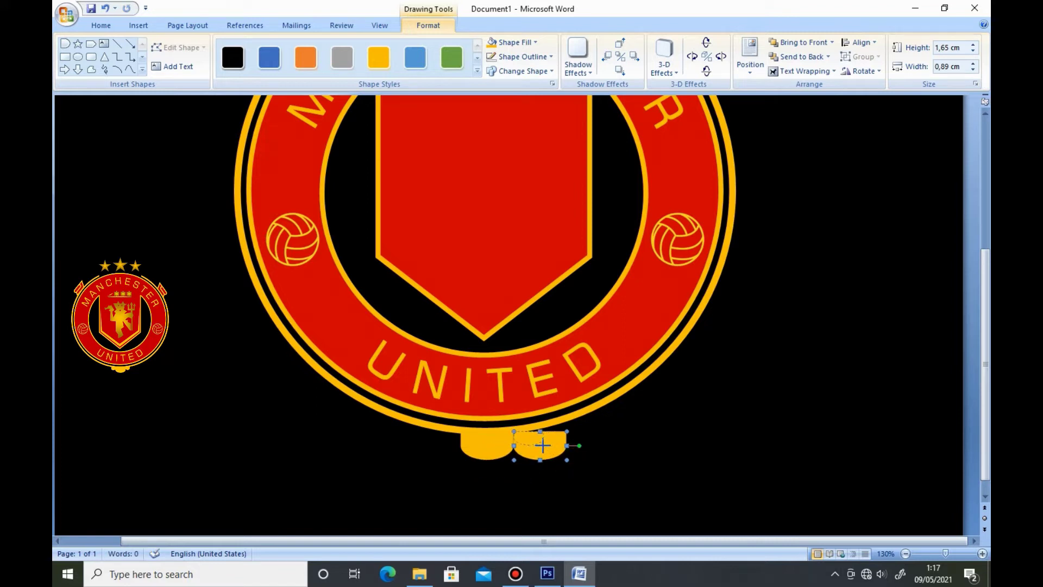
{"action": "left_click_drag", "start_coordinate": [535, 448], "coordinate": [535, 448]}
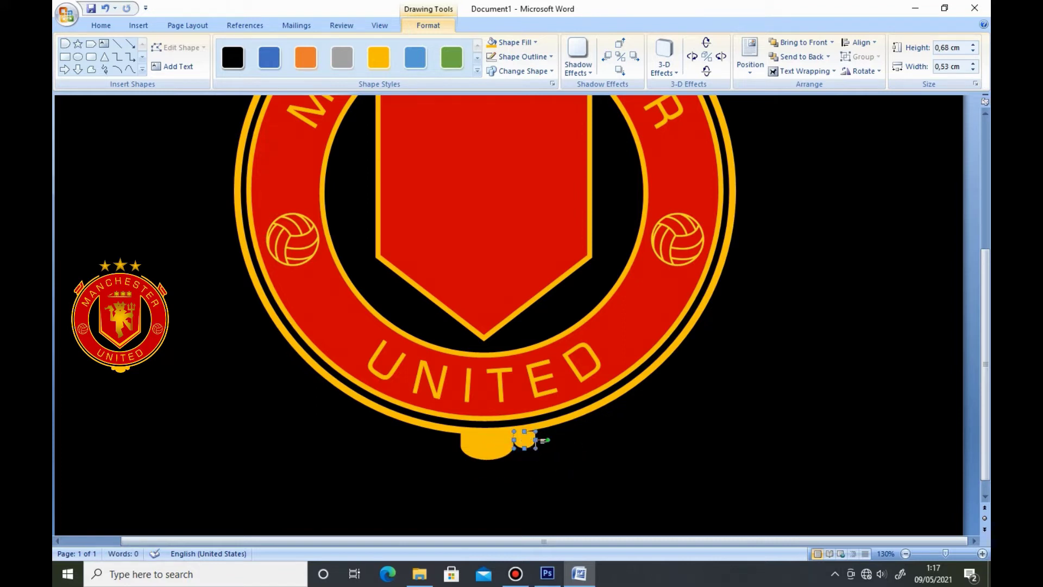
{"action": "key", "text": "ctrl+z"}
{"action": "key", "text": "ctrl+d"}
{"action": "left_click_drag", "start_coordinate": [537, 450], "coordinate": [449, 440]}
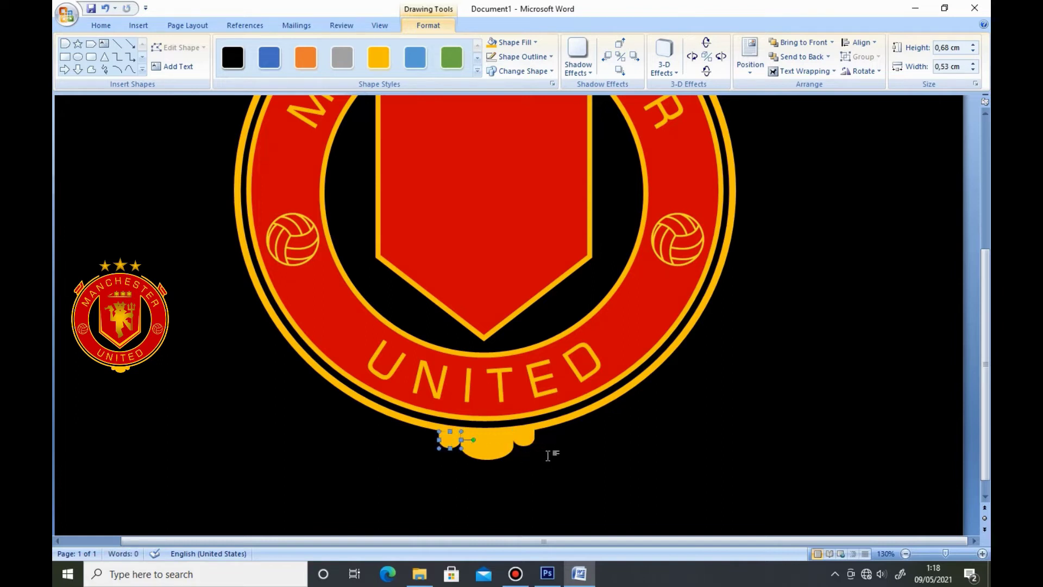
{"action": "left_click", "coordinate": [568, 425]}
{"action": "left_click", "coordinate": [449, 443]}
{"action": "left_click", "coordinate": [565, 425]}
- Draw a parallelogram at the ring's upper-left and tilt it to follow the ring
{"action": "scroll", "coordinate": [565, 417], "scroll_direction": "down", "scroll_amount": 2}
{"action": "scroll", "coordinate": [565, 416], "scroll_direction": "down", "scroll_amount": 2}
{"action": "scroll", "coordinate": [565, 416], "scroll_direction": "up", "scroll_amount": 1}
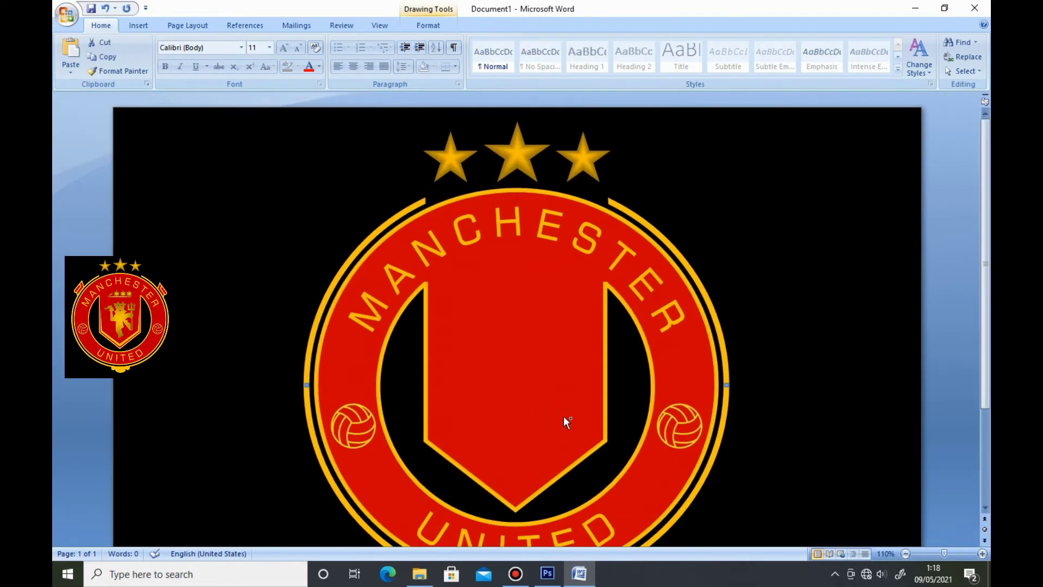
{"action": "scroll", "coordinate": [563, 416], "scroll_direction": "up", "scroll_amount": 2}
{"action": "scroll", "coordinate": [554, 413], "scroll_direction": "up", "scroll_amount": 1}
{"action": "scroll", "coordinate": [543, 396], "scroll_direction": "up", "scroll_amount": 1}
{"action": "scroll", "coordinate": [537, 375], "scroll_direction": "up", "scroll_amount": 1}
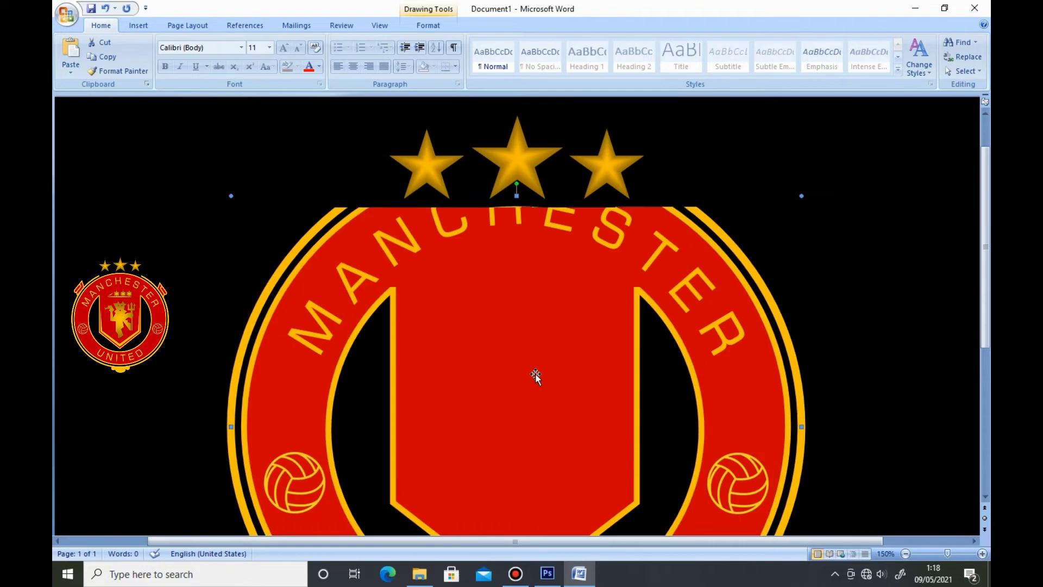
{"action": "left_click", "coordinate": [266, 156]}
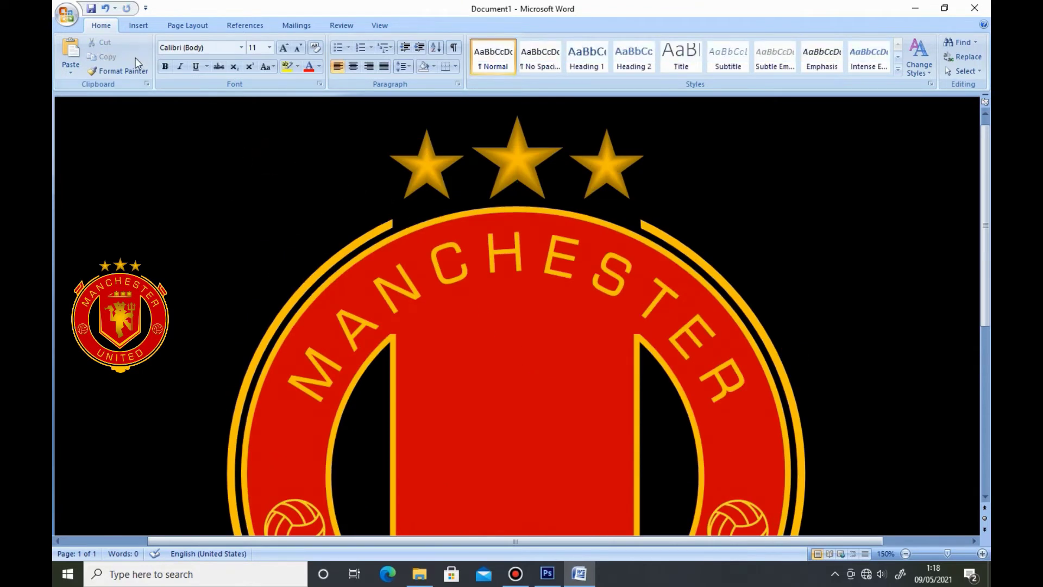
{"action": "left_click", "coordinate": [145, 28]}
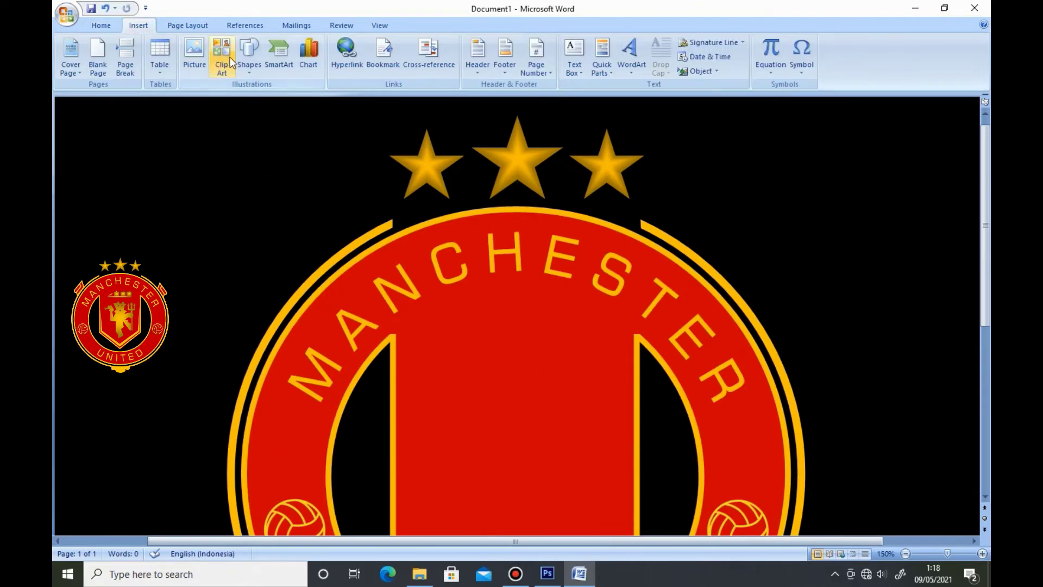
{"action": "left_click", "coordinate": [247, 60]}
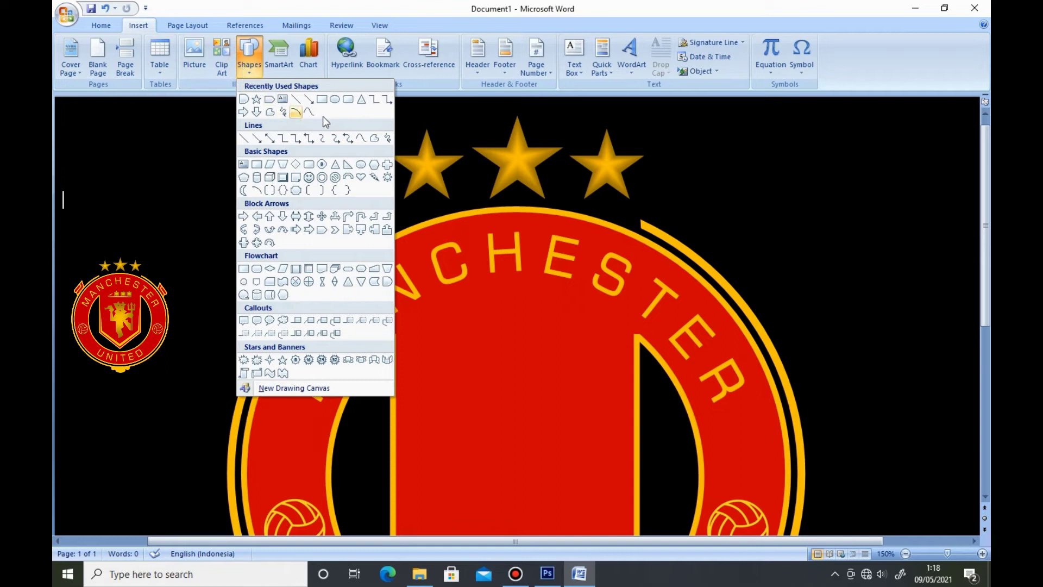
{"action": "left_click", "coordinate": [270, 164]}
{"action": "left_click_drag", "start_coordinate": [280, 257], "coordinate": [347, 231]}
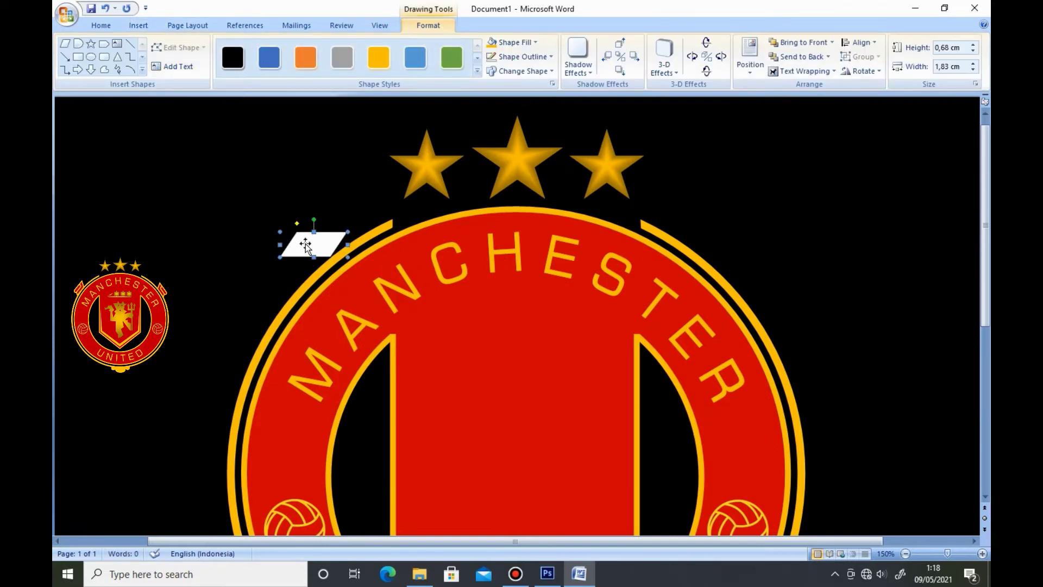
{"action": "mouse_move", "coordinate": [314, 219]}
{"action": "left_mouse_down"}
{"action": "mouse_move", "coordinate": [299, 223]}
{"action": "mouse_move", "coordinate": [321, 249]}
{"action": "mouse_move", "coordinate": [304, 234]}
{"action": "left_mouse_up"}
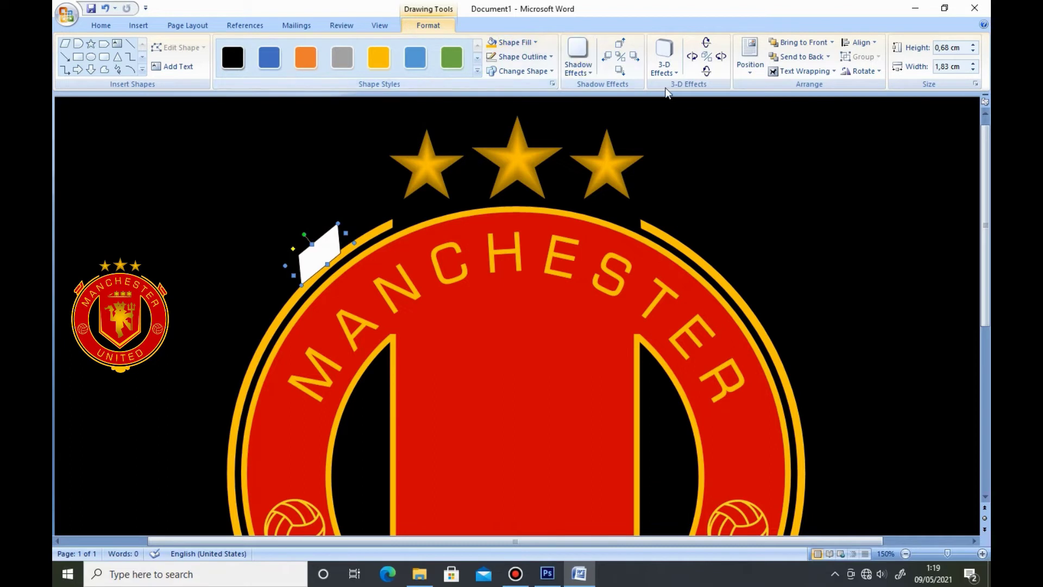
- Set the parallelogram Behind Text with red fill and a 4½ pt gold outline
{"action": "left_click", "coordinate": [800, 71]}
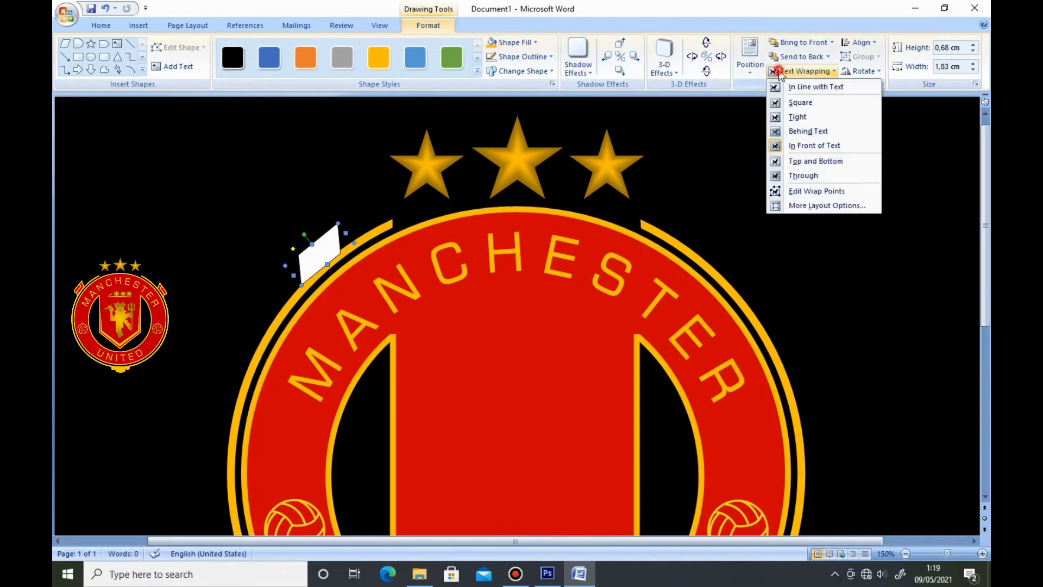
{"action": "left_click", "coordinate": [805, 132]}
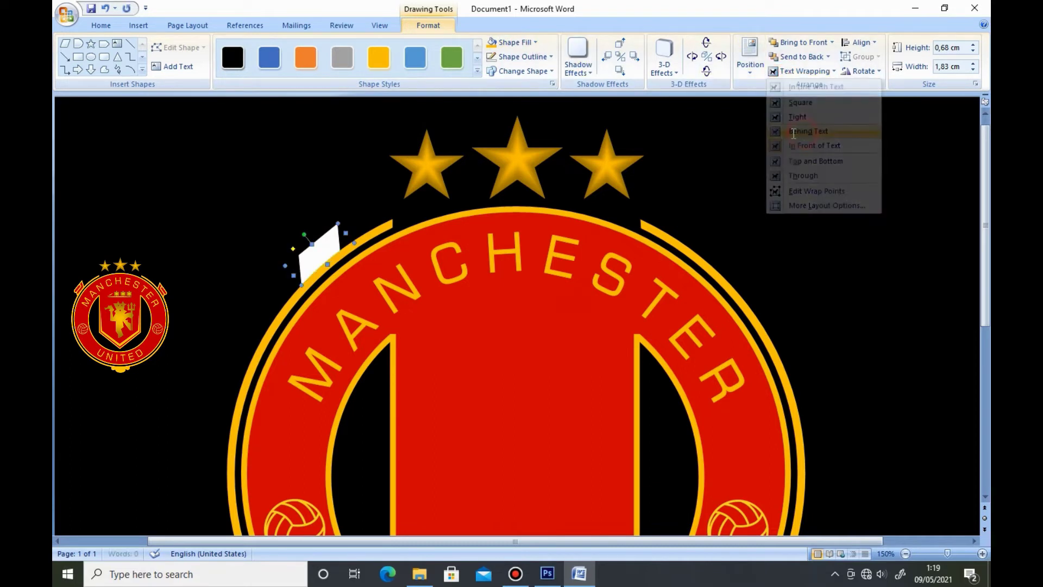
{"action": "left_click", "coordinate": [513, 57]}
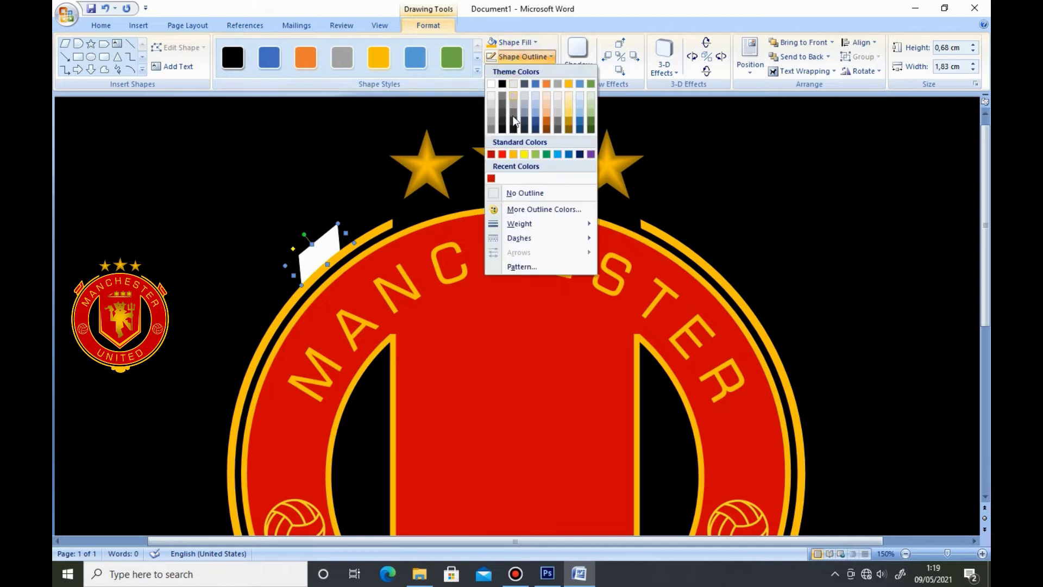
{"action": "left_click", "coordinate": [514, 155]}
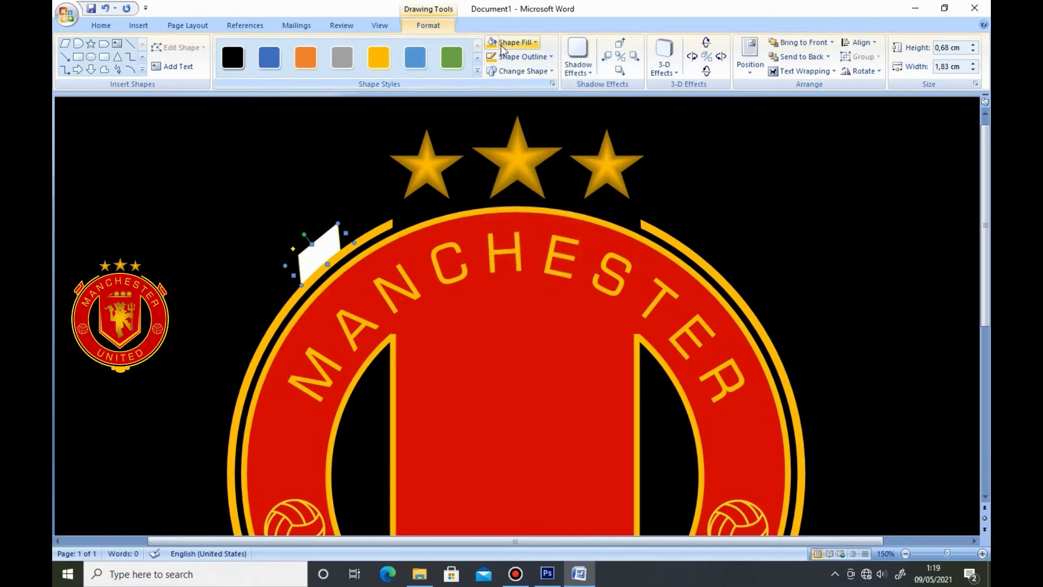
{"action": "left_click", "coordinate": [511, 43]}
{"action": "left_click", "coordinate": [492, 165]}
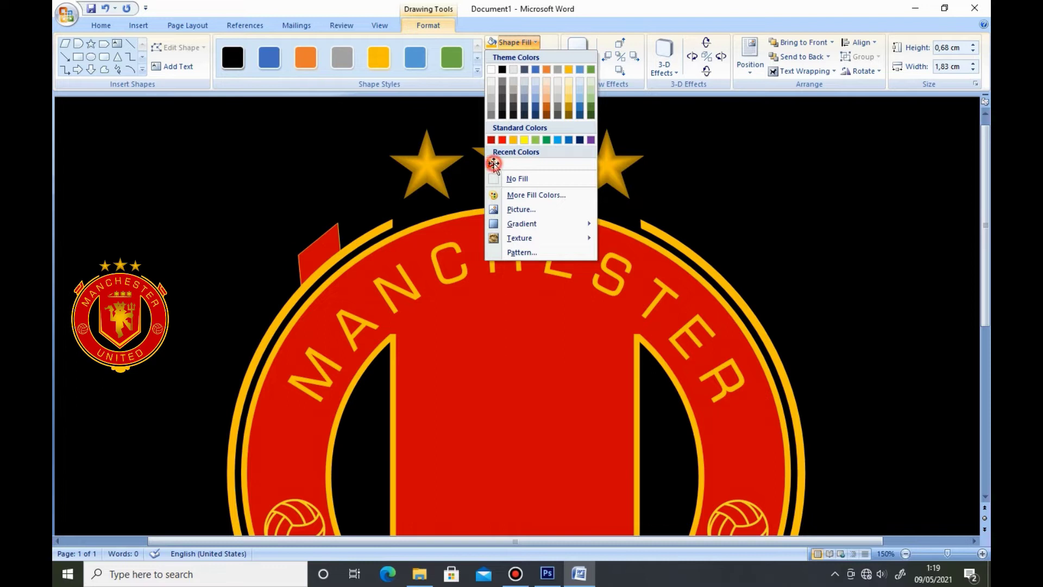
{"action": "left_click", "coordinate": [521, 57]}
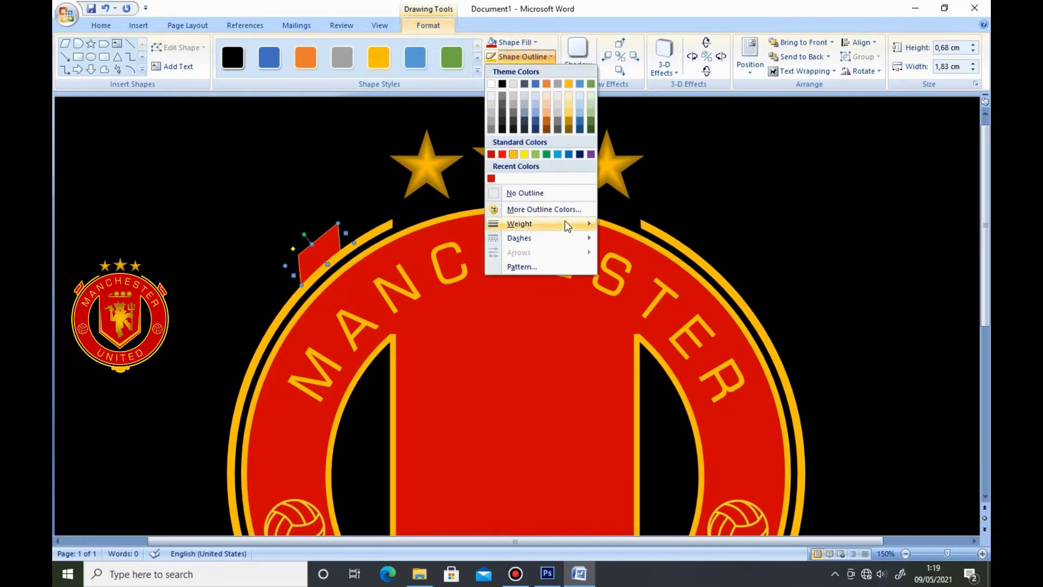
{"action": "mouse_move", "coordinate": [519, 223]}
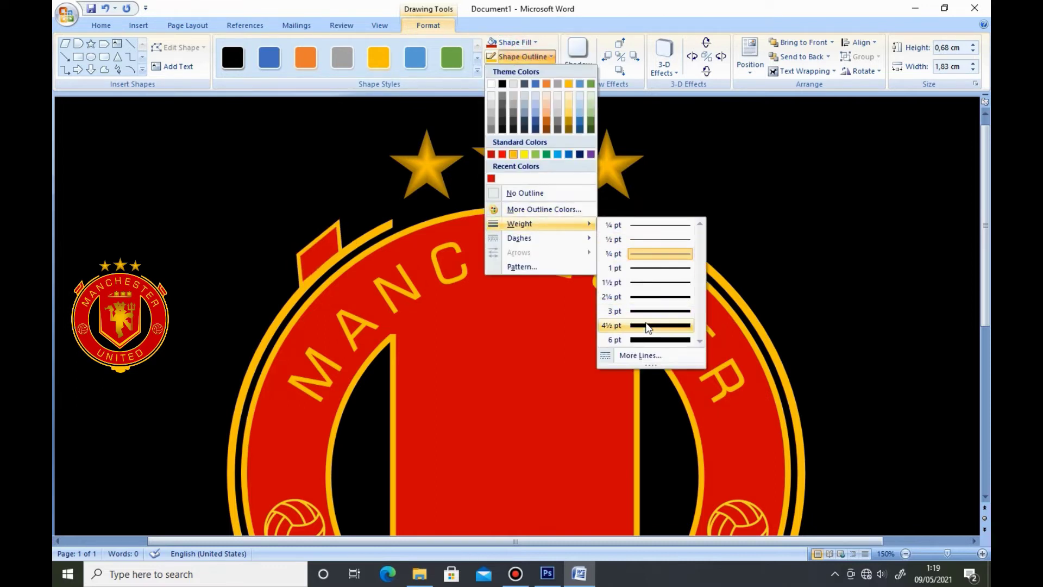
{"action": "left_click", "coordinate": [639, 312]}
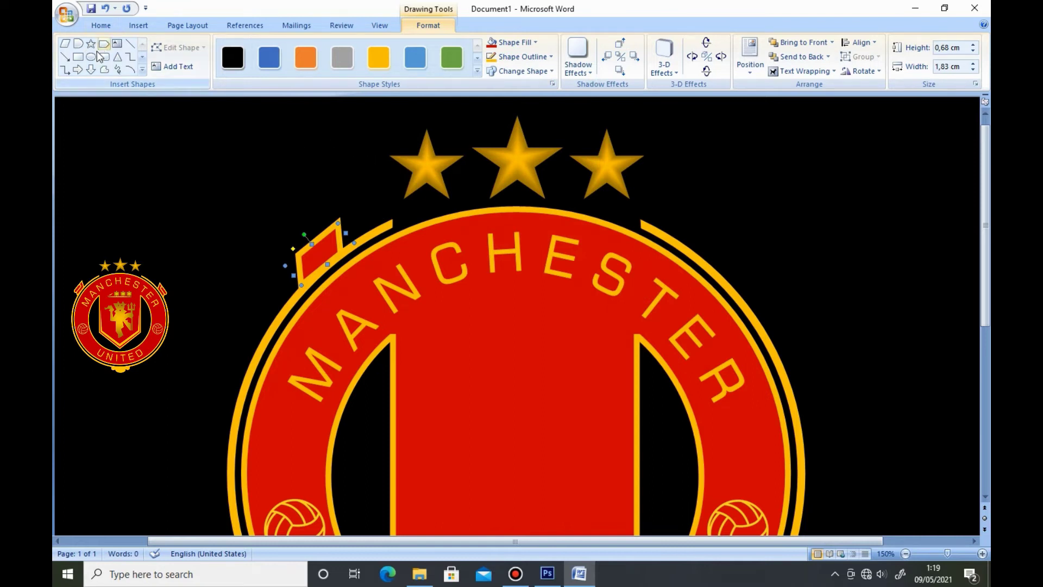
- Draw a rounded terminator capsule over the left ribbon end and rotate it to a shallower angle
{"action": "left_click", "coordinate": [139, 26]}
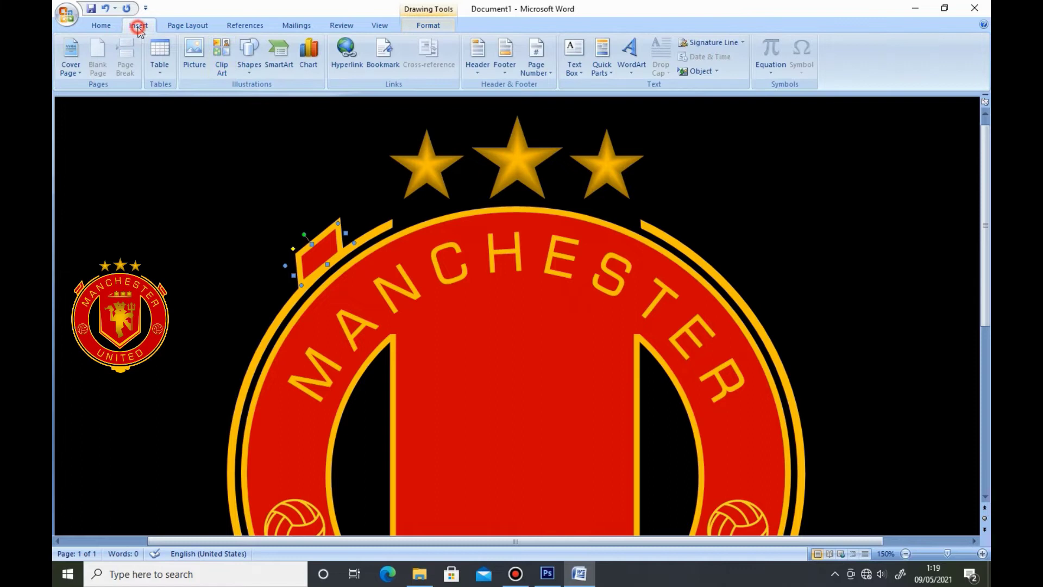
{"action": "left_click", "coordinate": [249, 59]}
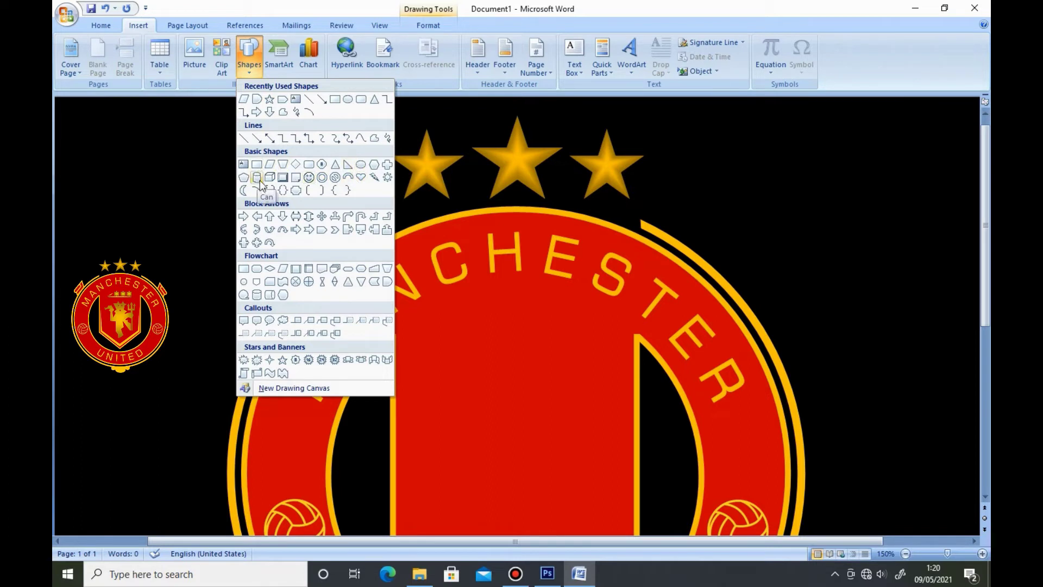
{"action": "left_click", "coordinate": [346, 271]}
{"action": "mouse_move", "coordinate": [253, 263]}
{"action": "left_mouse_down"}
{"action": "mouse_move", "coordinate": [319, 247]}
{"action": "mouse_move", "coordinate": [269, 238]}
{"action": "mouse_move", "coordinate": [329, 242]}
{"action": "left_mouse_up"}
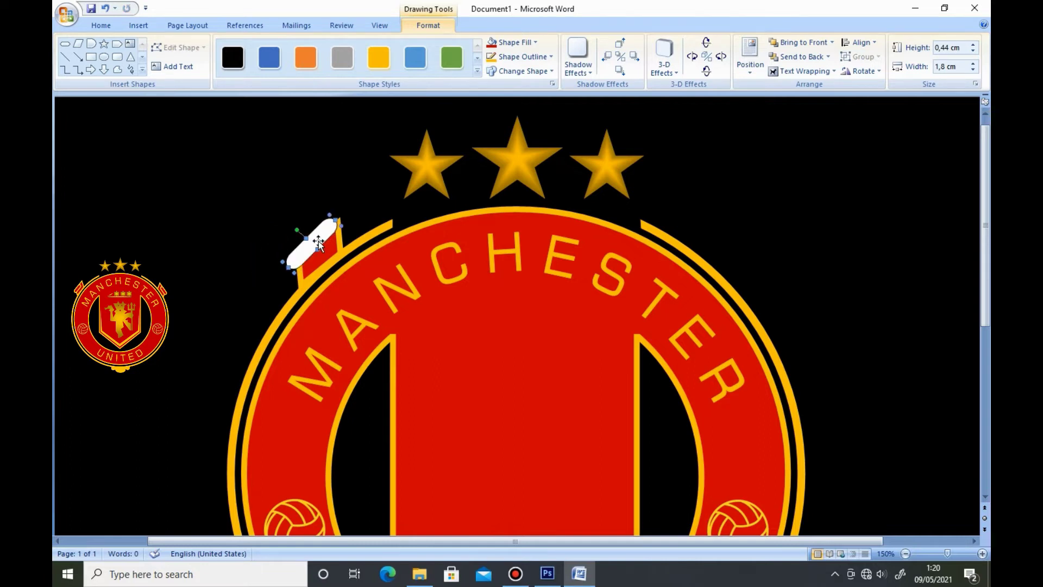
{"action": "key", "text": "Left"}
{"action": "key", "text": "Left"}
{"action": "key", "text": "Down"}
{"action": "key", "text": "Down"}
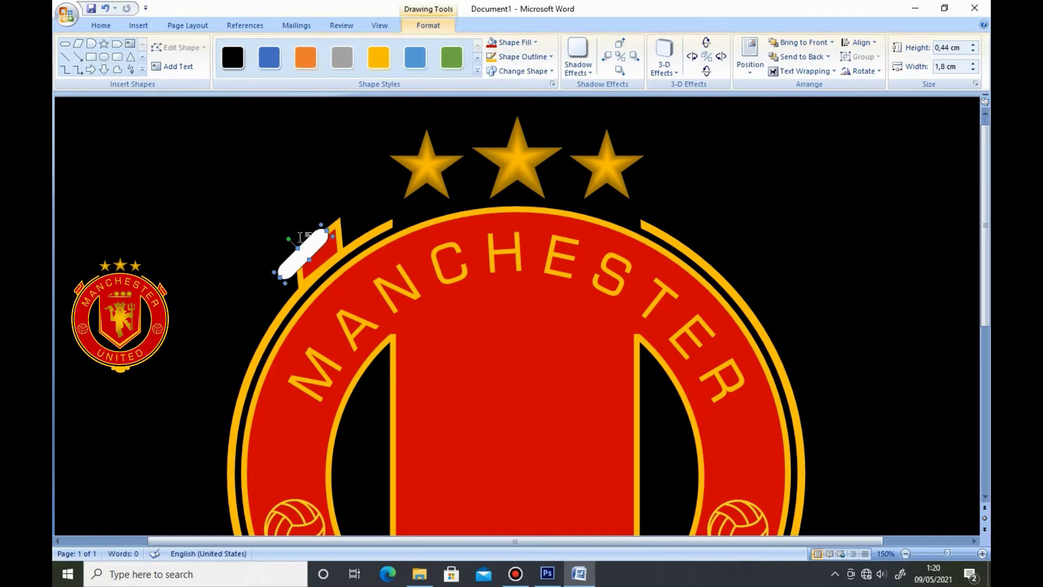
{"action": "left_click_drag", "start_coordinate": [288, 239], "coordinate": [295, 240]}
{"action": "left_click_drag", "start_coordinate": [294, 239], "coordinate": [294, 240]}
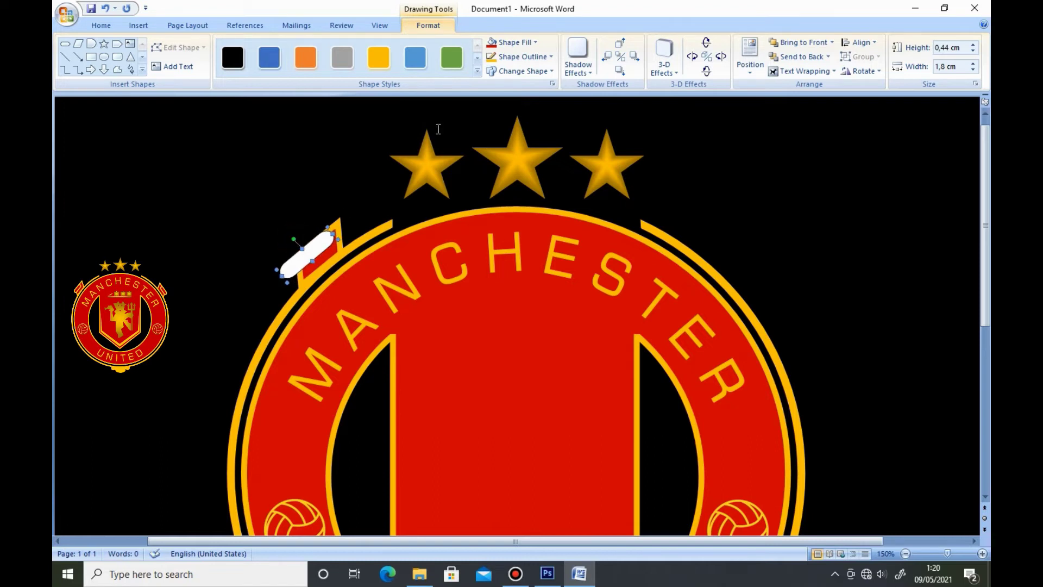
- Fill the capsule red and give it a 4½ pt outline
{"action": "left_click", "coordinate": [505, 42]}
{"action": "left_click", "coordinate": [527, 56]}
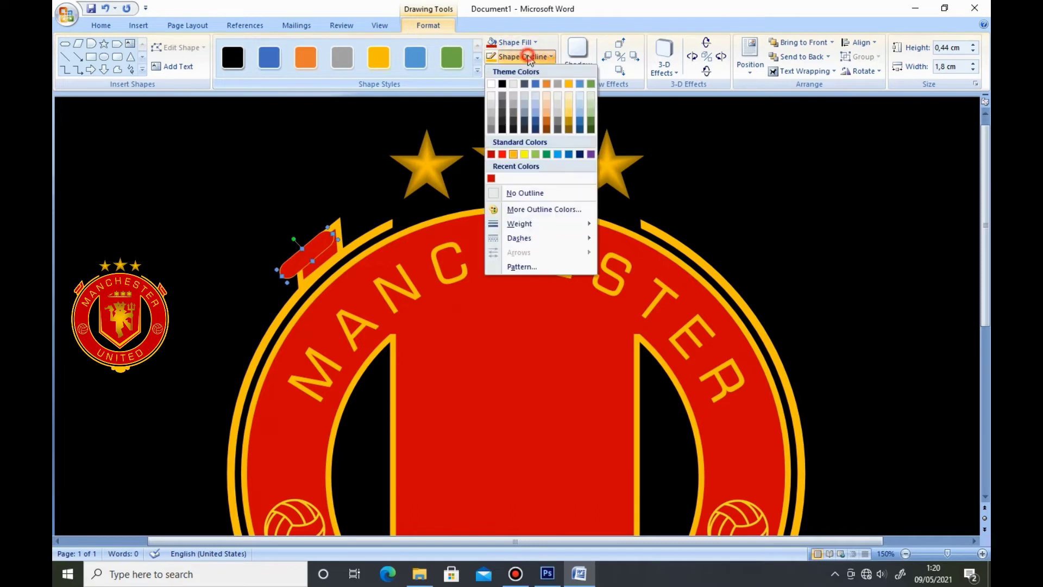
{"action": "mouse_move", "coordinate": [519, 224]}
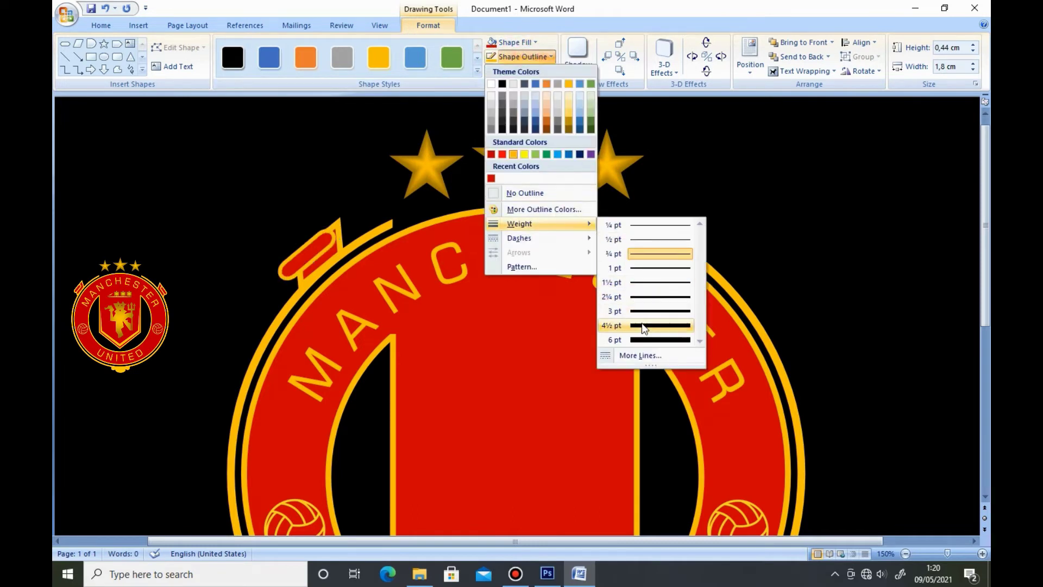
{"action": "left_click", "coordinate": [644, 326]}
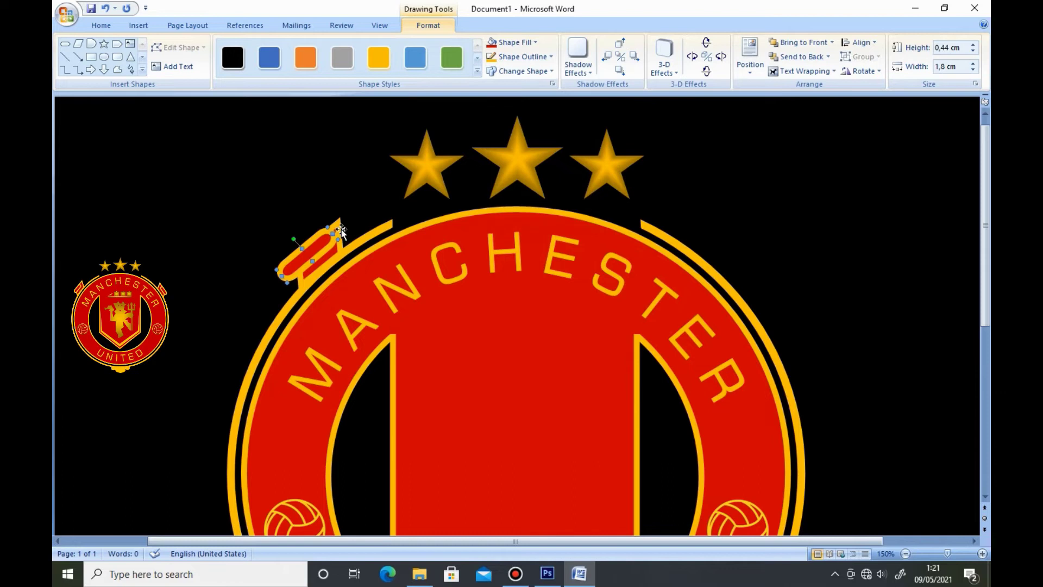
- Shorten the capsule to 0.44 × 1.23 cm and slide it down-left along the ribbon end
{"action": "left_click_drag", "start_coordinate": [310, 251], "coordinate": [310, 255]}
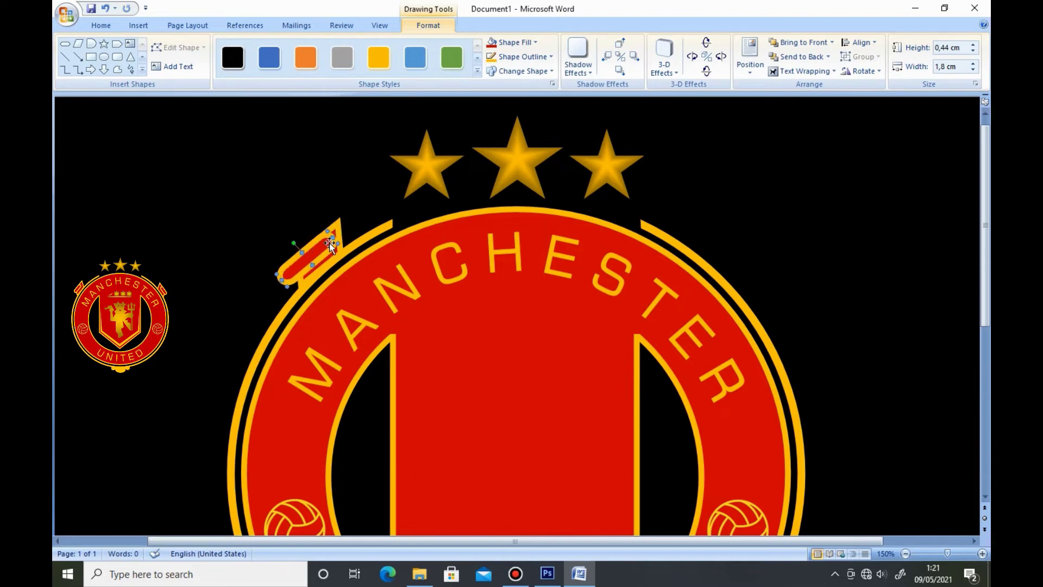
{"action": "left_click_drag", "start_coordinate": [332, 237], "coordinate": [307, 239]}
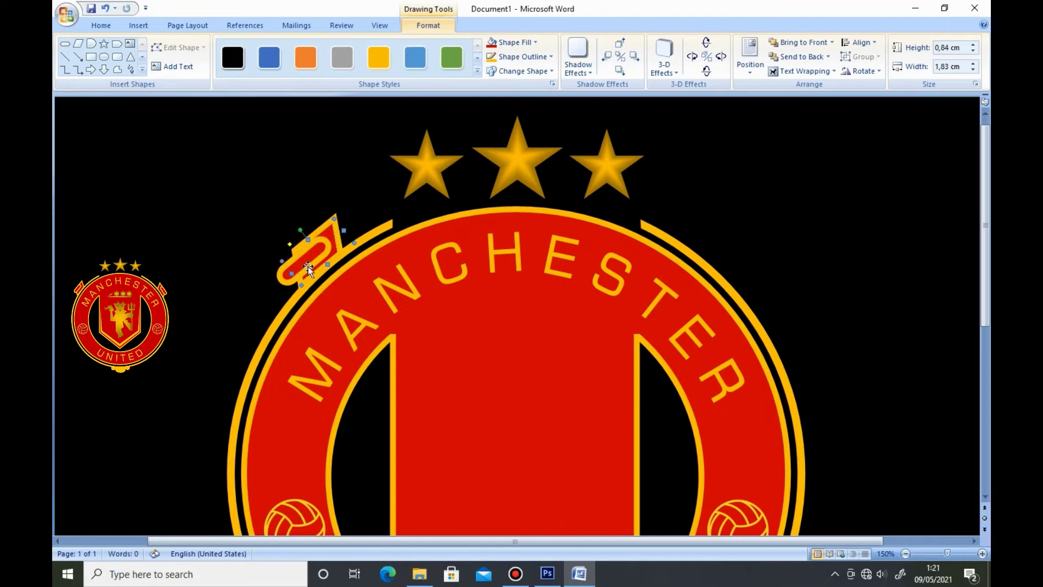
{"action": "key", "text": "ctrl+z"}
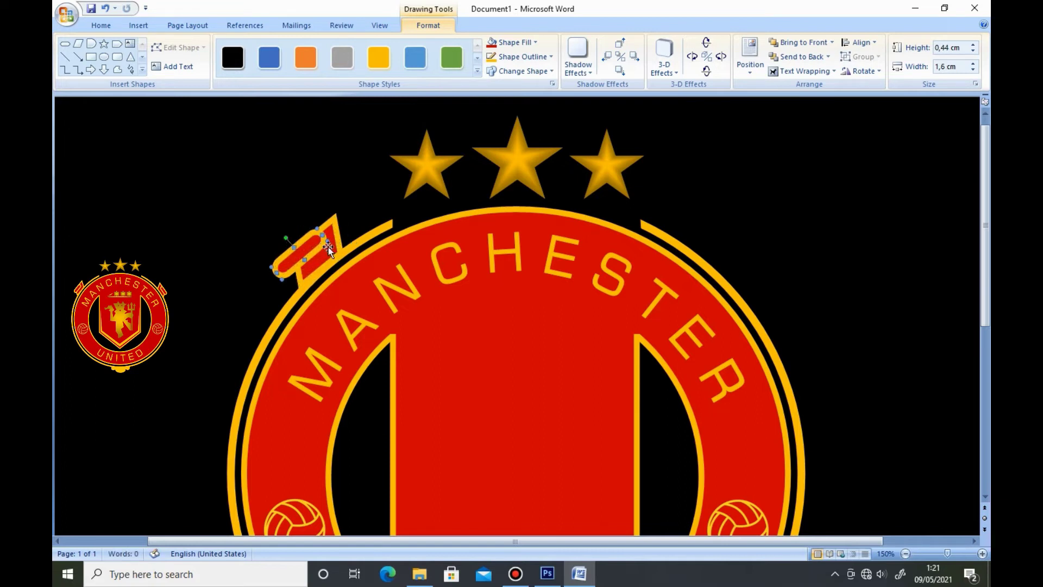
{"action": "left_click_drag", "start_coordinate": [287, 270], "coordinate": [296, 264]}
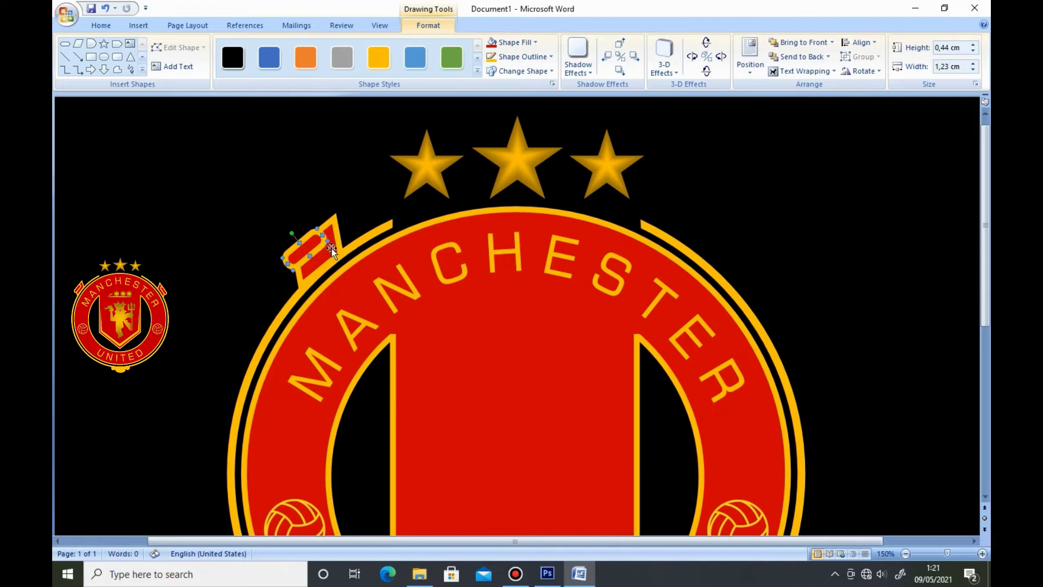
{"action": "left_click", "coordinate": [313, 181]}
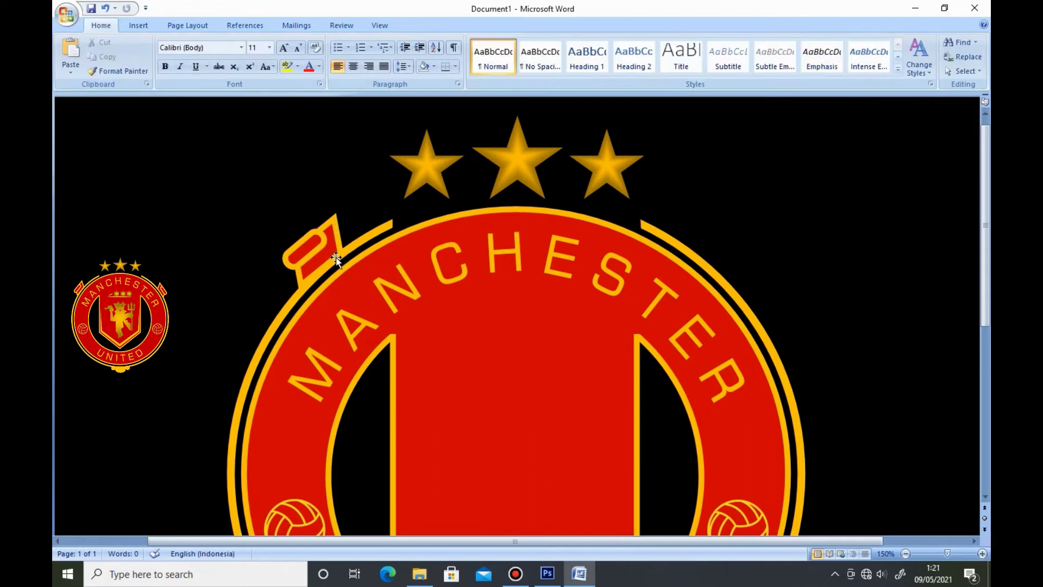
{"action": "left_click", "coordinate": [321, 245]}
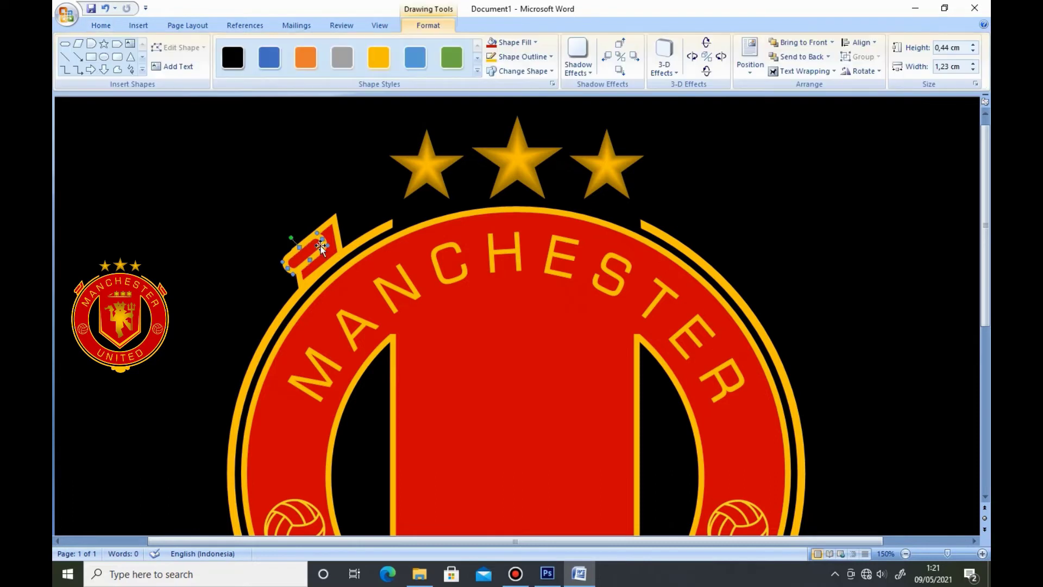
{"action": "mouse_move", "coordinate": [343, 251]}
{"action": "left_mouse_down"}
{"action": "mouse_move", "coordinate": [318, 268]}
{"action": "mouse_move", "coordinate": [290, 249]}
{"action": "mouse_move", "coordinate": [270, 278]}
{"action": "left_mouse_up"}
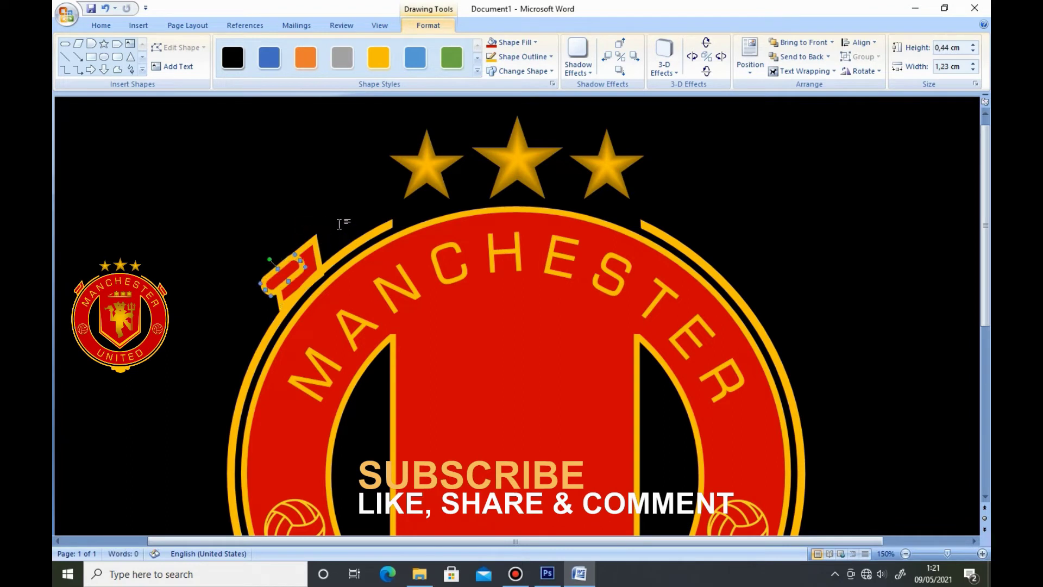
- Move the parallelogram ribbon end down-left, widen it to 2.18 cm, and tilt it slightly
{"action": "left_click", "coordinate": [303, 241]}
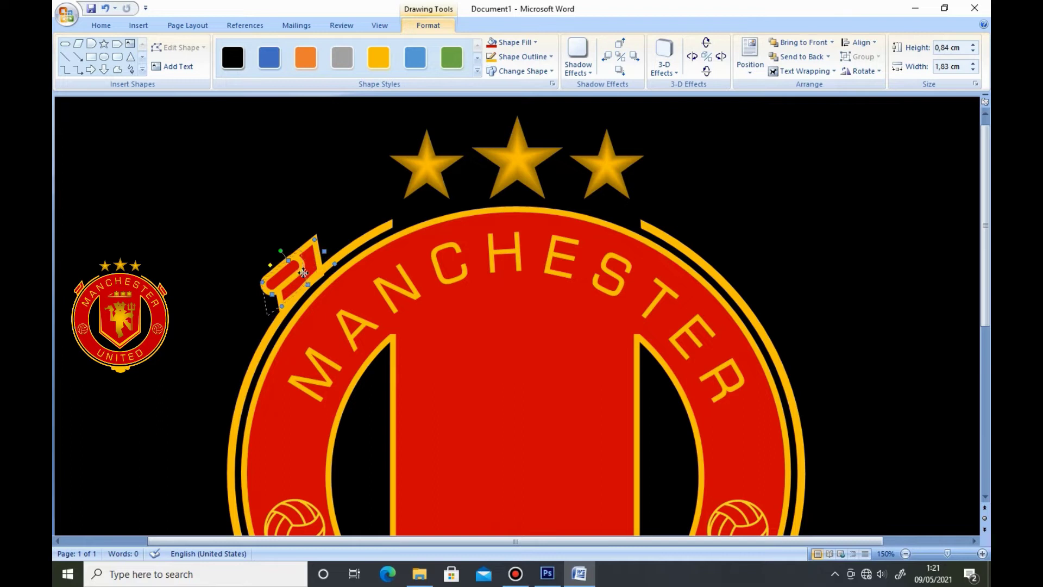
{"action": "mouse_move", "coordinate": [300, 276]}
{"action": "left_mouse_down"}
{"action": "mouse_move", "coordinate": [289, 300]}
{"action": "mouse_move", "coordinate": [239, 265]}
{"action": "left_mouse_up"}
{"action": "left_click", "coordinate": [270, 275]}
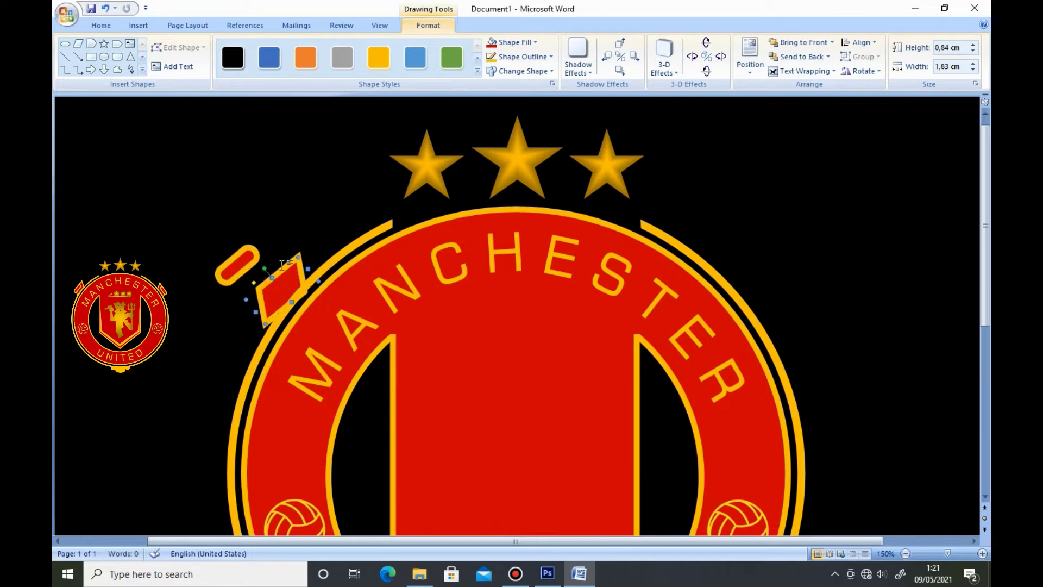
{"action": "left_click_drag", "start_coordinate": [257, 312], "coordinate": [251, 315]}
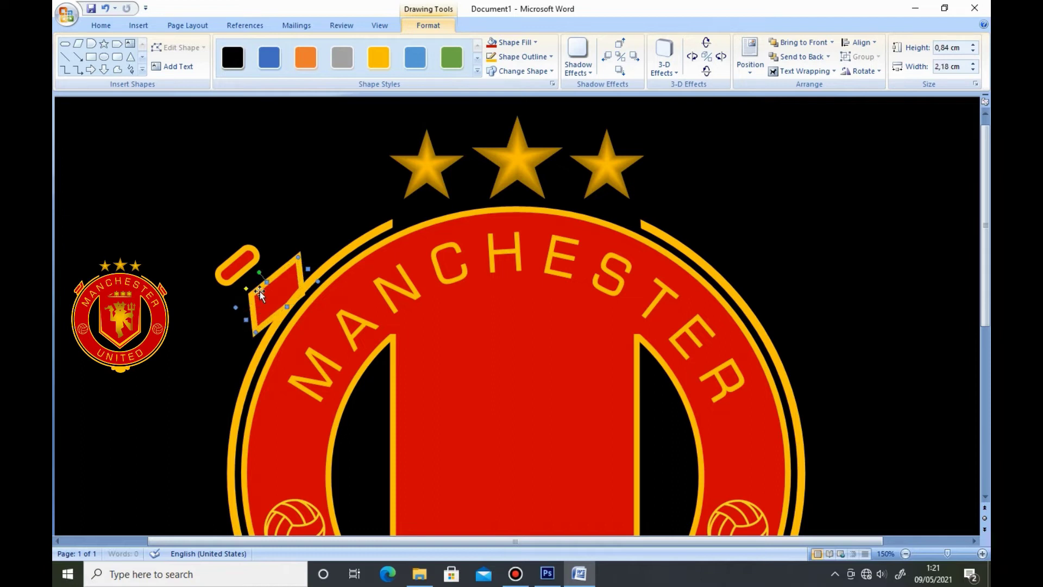
{"action": "left_click_drag", "start_coordinate": [258, 272], "coordinate": [254, 278]}
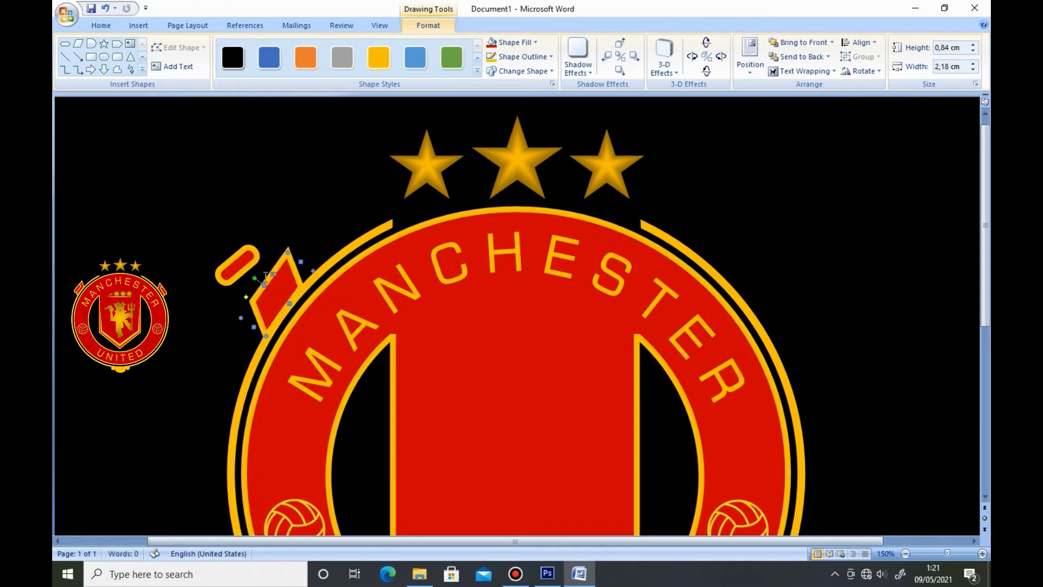
- Tilt the rounded cap steeper and fit it onto the ribbon end's tip
{"action": "left_click", "coordinate": [253, 255]}
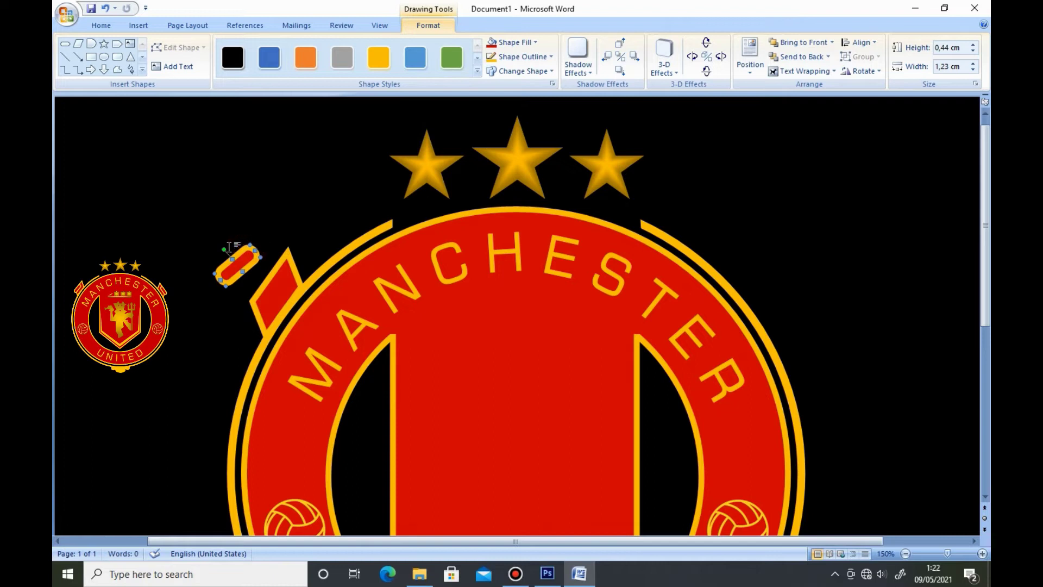
{"action": "mouse_move", "coordinate": [217, 250]}
{"action": "left_mouse_down"}
{"action": "mouse_move", "coordinate": [271, 286]}
{"action": "mouse_move", "coordinate": [295, 269]}
{"action": "mouse_move", "coordinate": [294, 279]}
{"action": "left_mouse_up"}
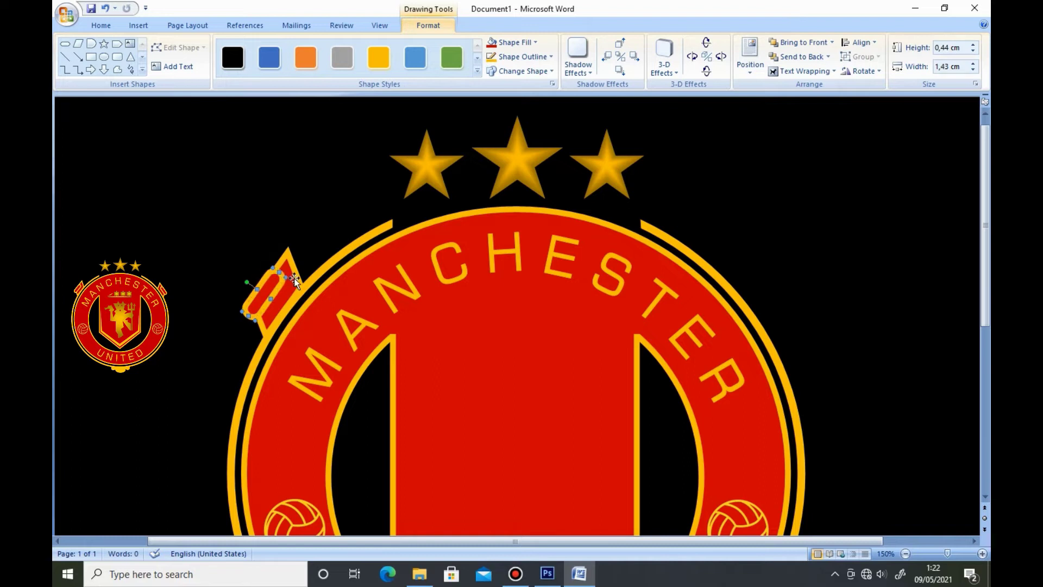
{"action": "key", "text": "ctrl+z"}
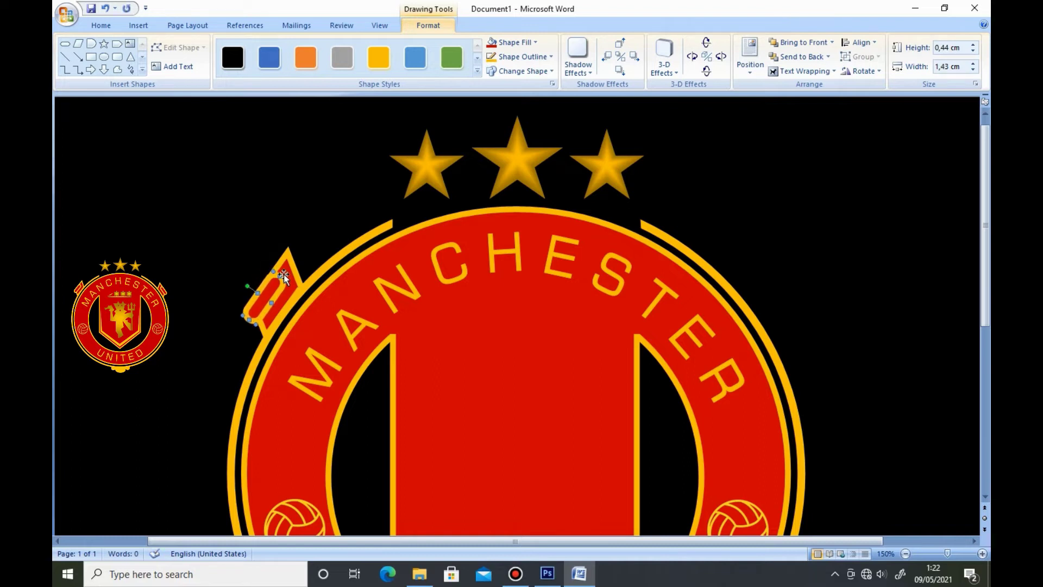
{"action": "left_click", "coordinate": [273, 209]}
{"action": "key", "text": "alt+shift"}
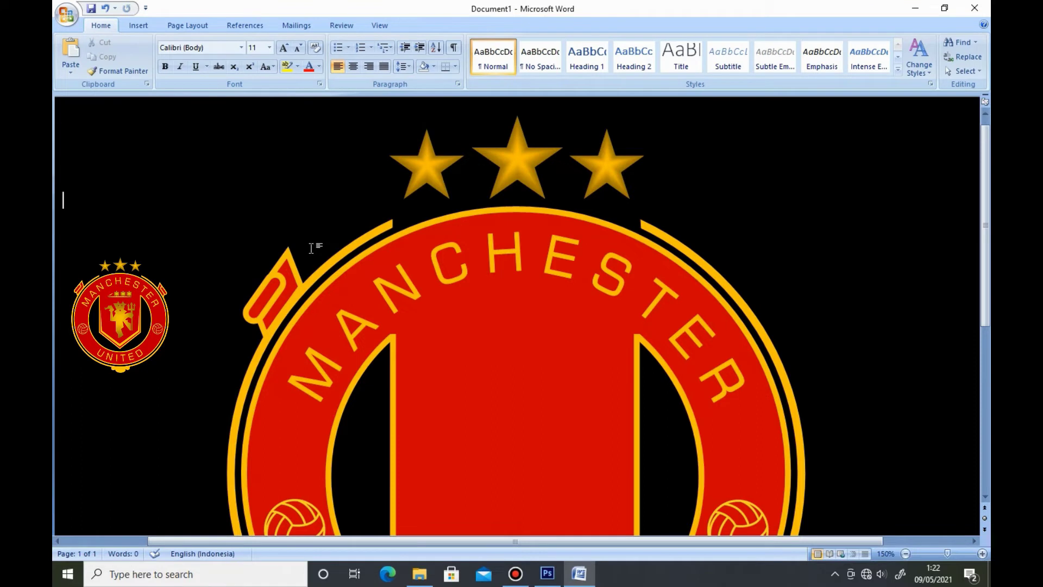
{"action": "left_click", "coordinate": [293, 271]}
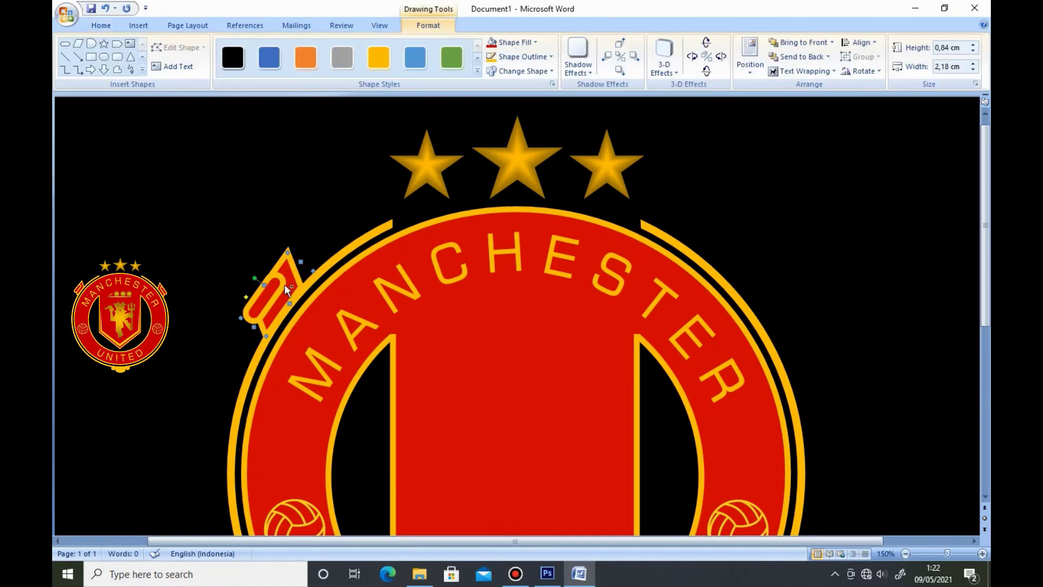
- Group the left ribbon-end pieces and make a copy of the group
{"action": "right_click", "coordinate": [281, 284]}
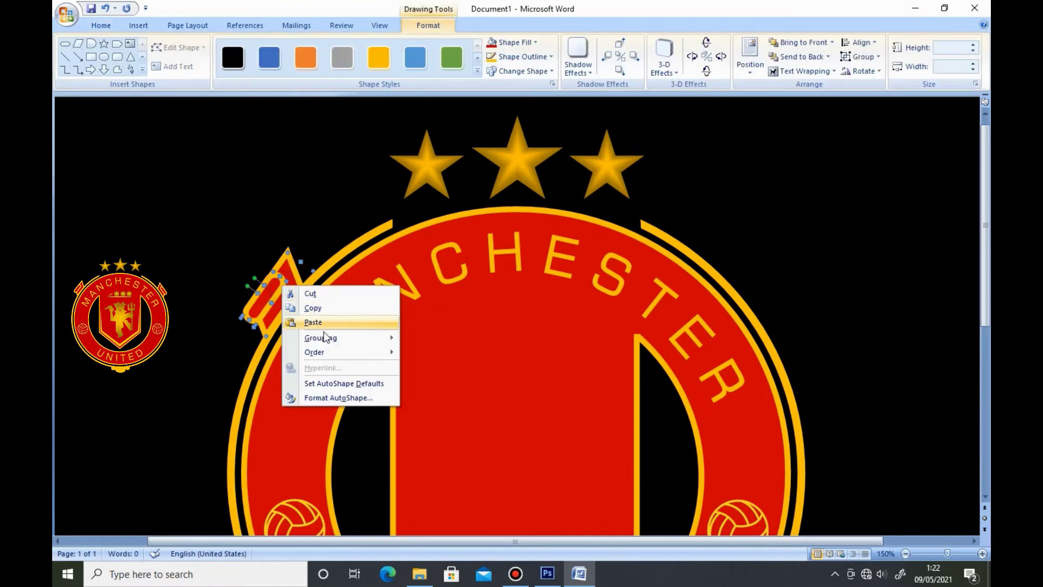
{"action": "left_click", "coordinate": [422, 340]}
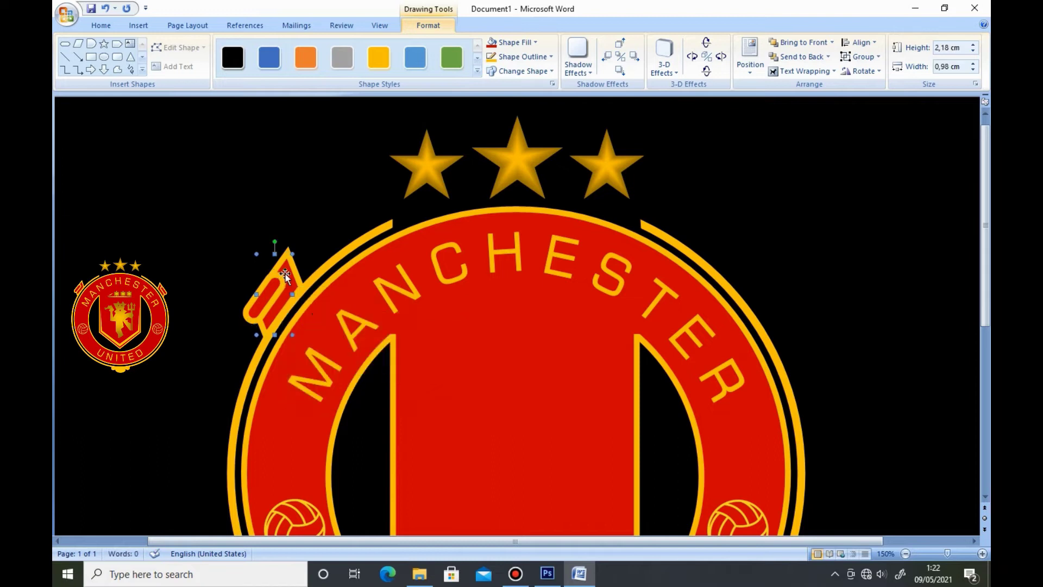
{"action": "key", "text": "ctrl+c"}
{"action": "key", "text": "ctrl+v"}
- Carry the copy across the MANCHESTER arc to the ring's upper-right edge
{"action": "left_click_drag", "start_coordinate": [318, 307], "coordinate": [403, 307]}
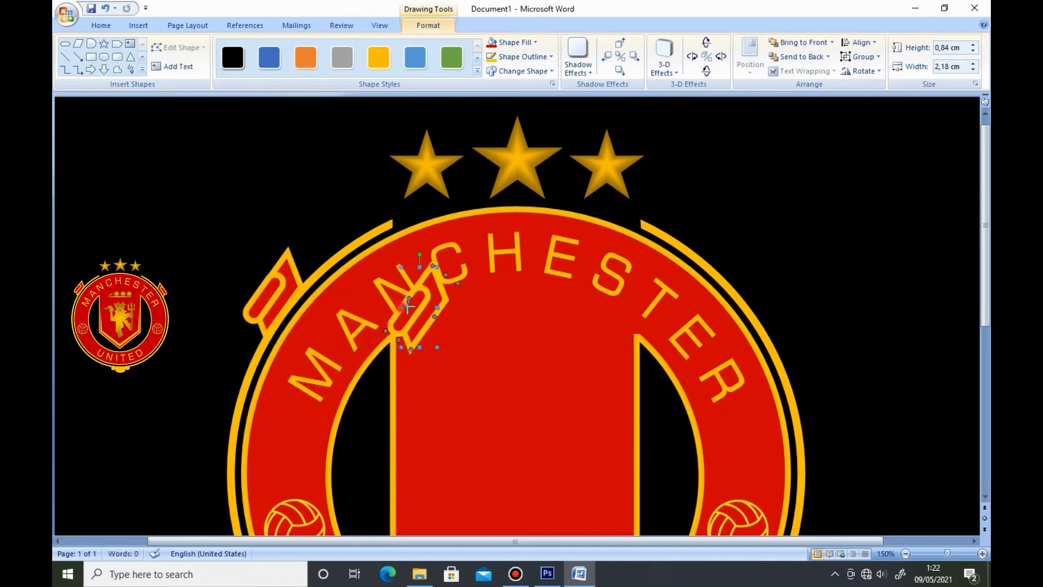
{"action": "left_click_drag", "start_coordinate": [478, 306], "coordinate": [479, 308]}
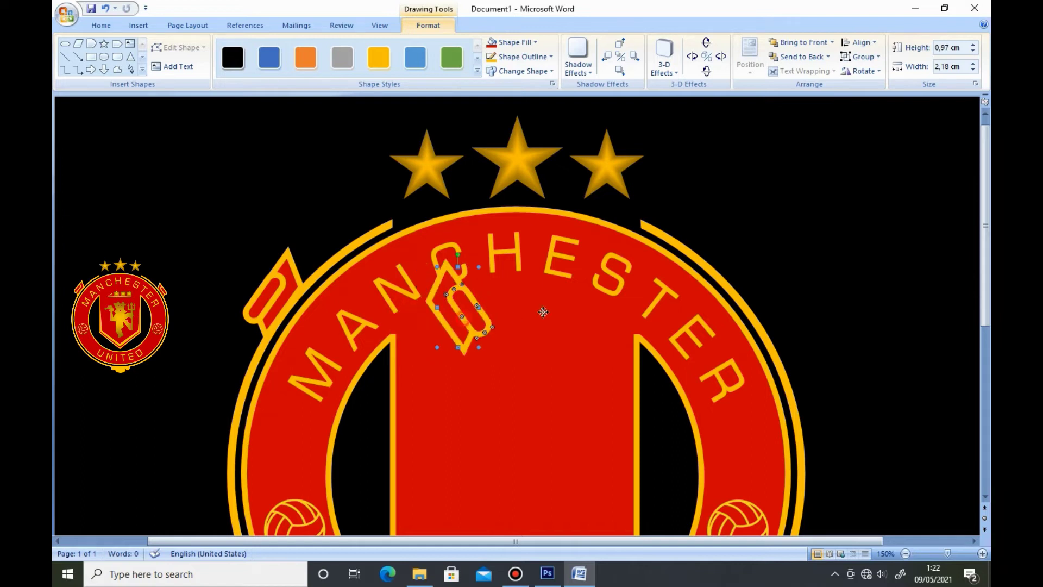
{"action": "left_click_drag", "start_coordinate": [726, 295], "coordinate": [773, 312]}
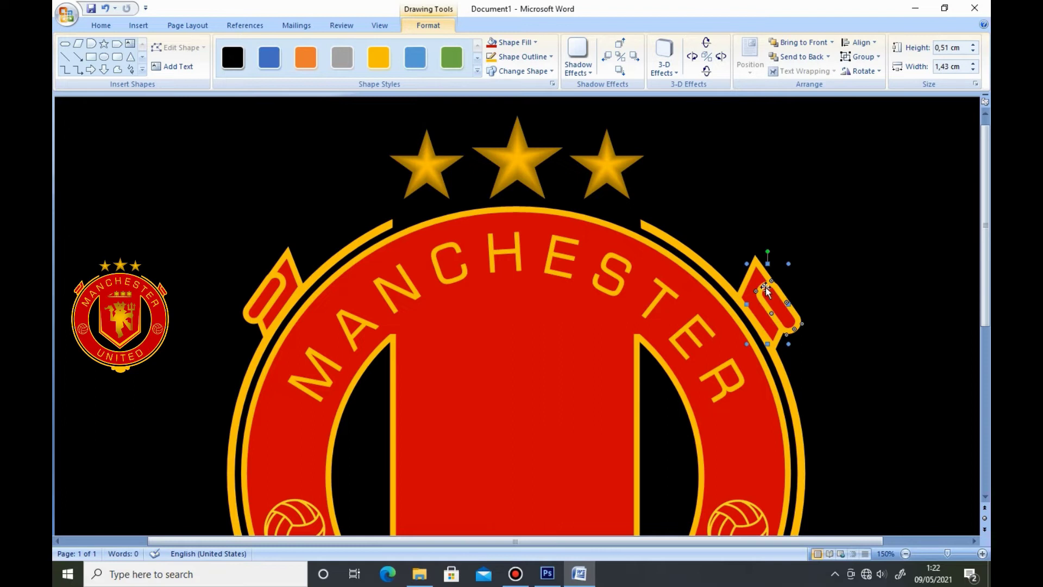
{"action": "left_click", "coordinate": [733, 238]}
{"action": "left_click", "coordinate": [752, 266]}
- Fine-tune the width of the right ribbon-end copy
{"action": "left_click", "coordinate": [838, 220]}
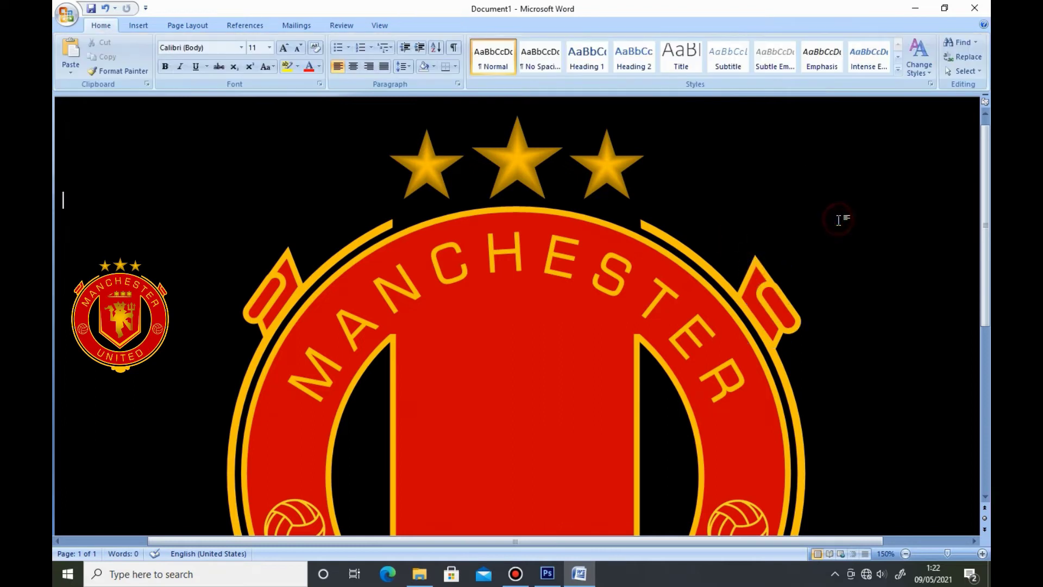
{"action": "scroll", "coordinate": [836, 325], "scroll_direction": "down", "scroll_amount": 7}
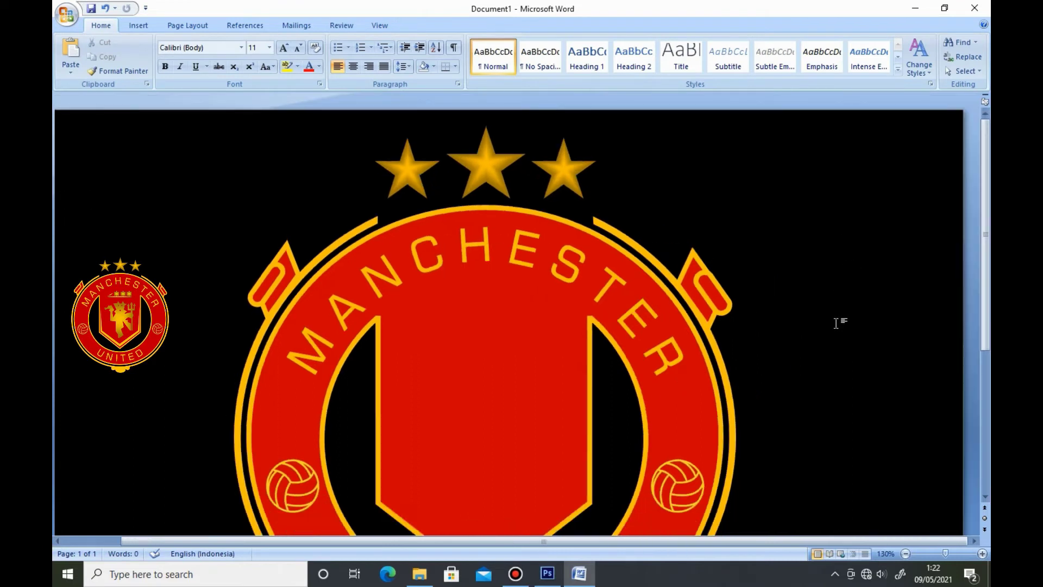
{"action": "left_click", "coordinate": [658, 224]}
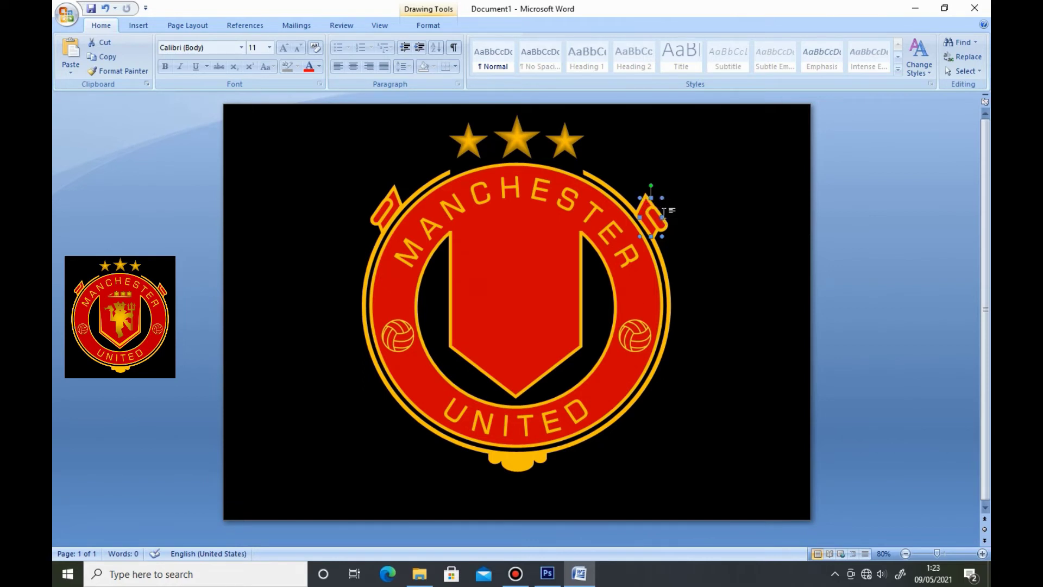
{"action": "scroll", "coordinate": [659, 216], "scroll_direction": "up", "scroll_amount": 3}
{"action": "scroll", "coordinate": [657, 215], "scroll_direction": "up", "scroll_amount": 3}
{"action": "scroll", "coordinate": [657, 215], "scroll_direction": "up", "scroll_amount": 1}
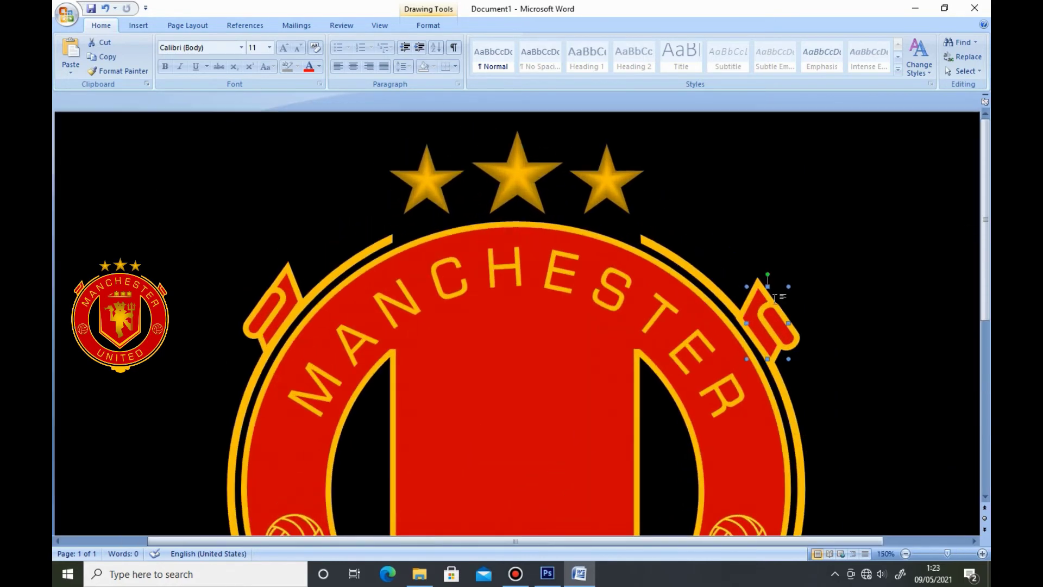
{"action": "left_click", "coordinate": [784, 324]}
{"action": "left_click_drag", "start_coordinate": [778, 323], "coordinate": [779, 324]}
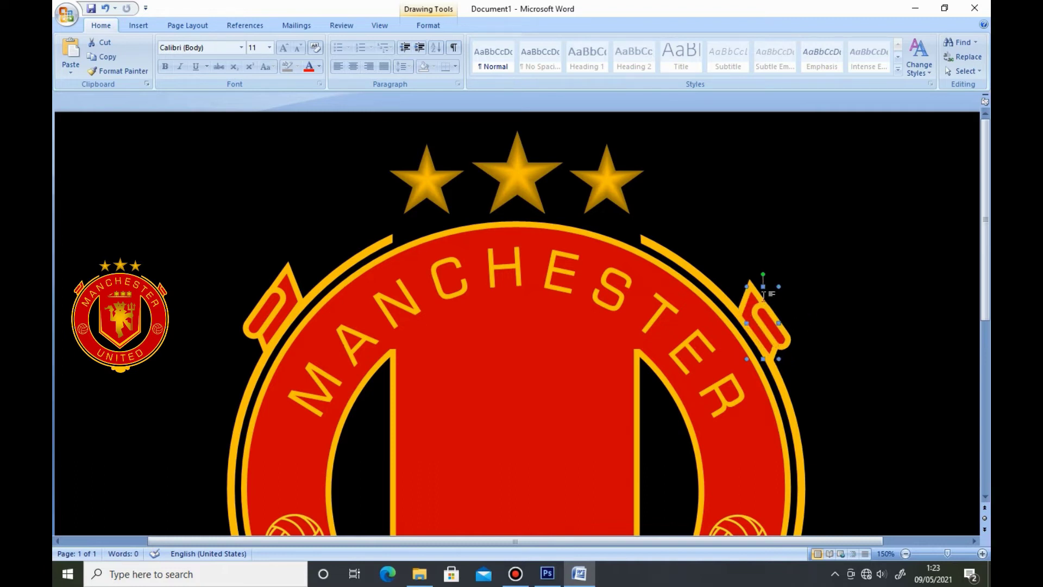
{"action": "left_click_drag", "start_coordinate": [780, 287], "coordinate": [782, 286]}
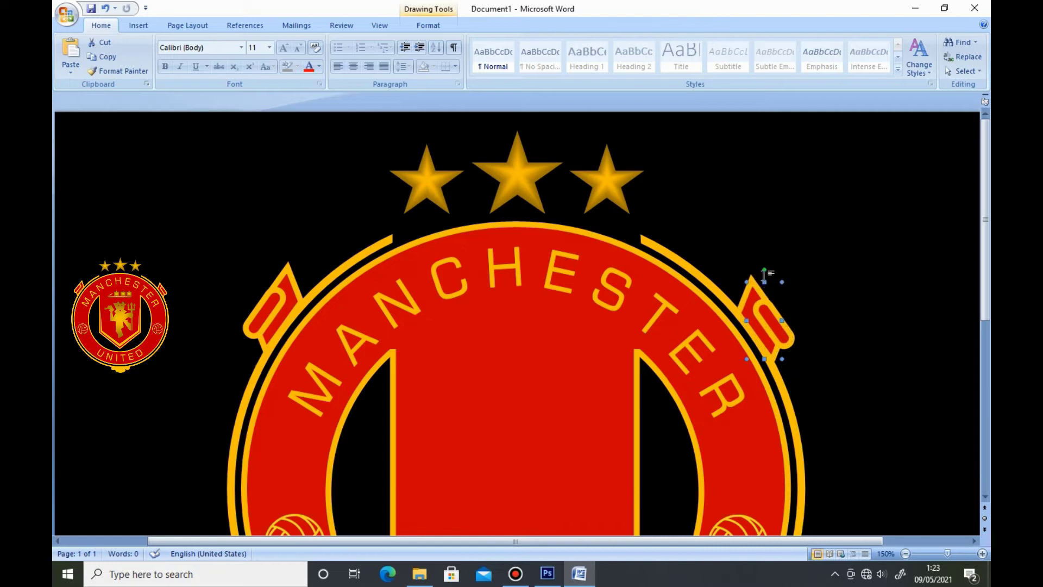
{"action": "left_click", "coordinate": [739, 225]}
- Rotate the left ribbon end slightly clockwise to line up with the ring
{"action": "left_click", "coordinate": [296, 275]}
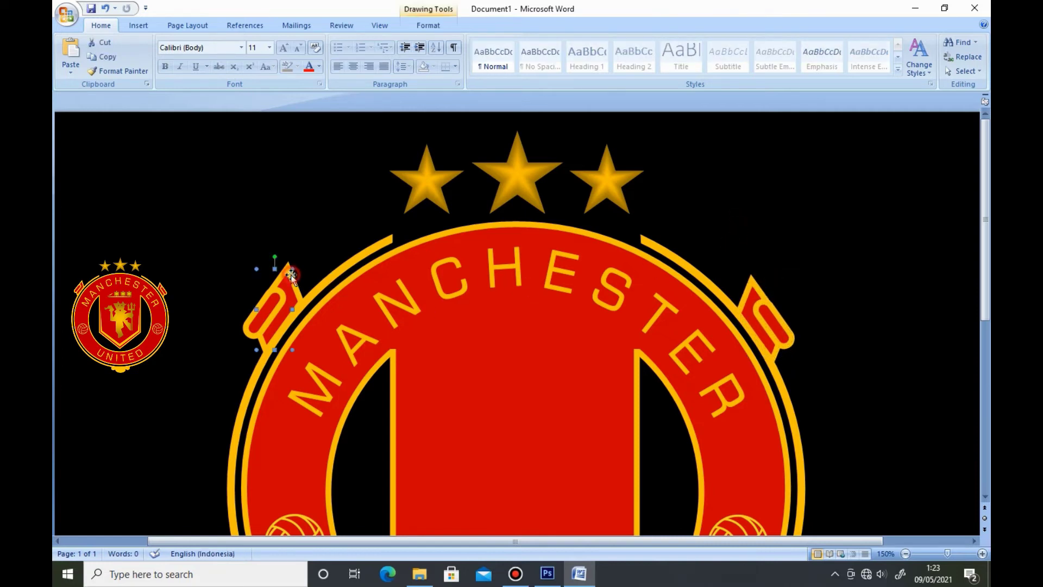
{"action": "scroll", "coordinate": [403, 257], "scroll_direction": "down", "scroll_amount": 6}
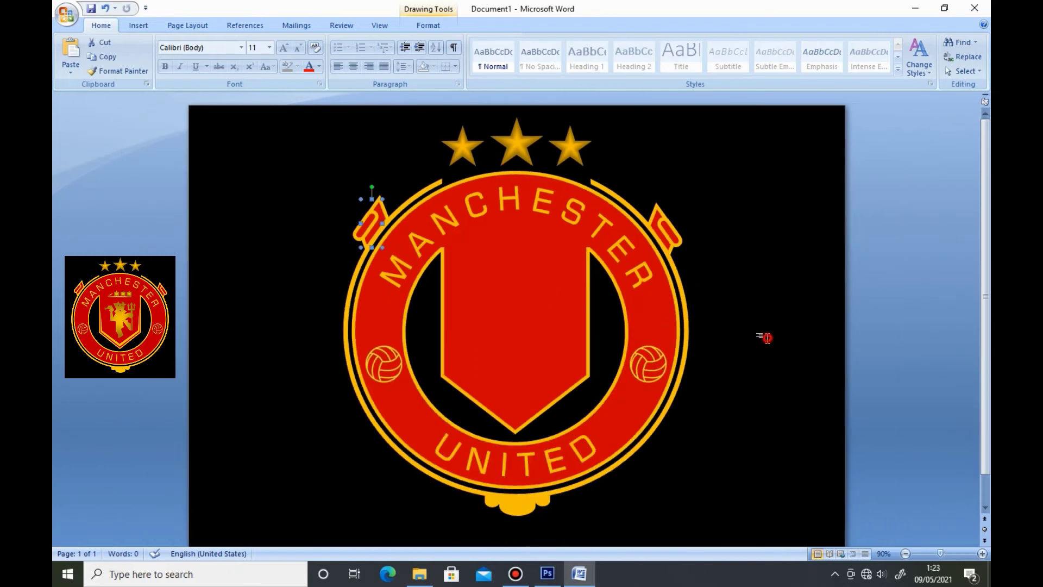
{"action": "left_click", "coordinate": [767, 338]}
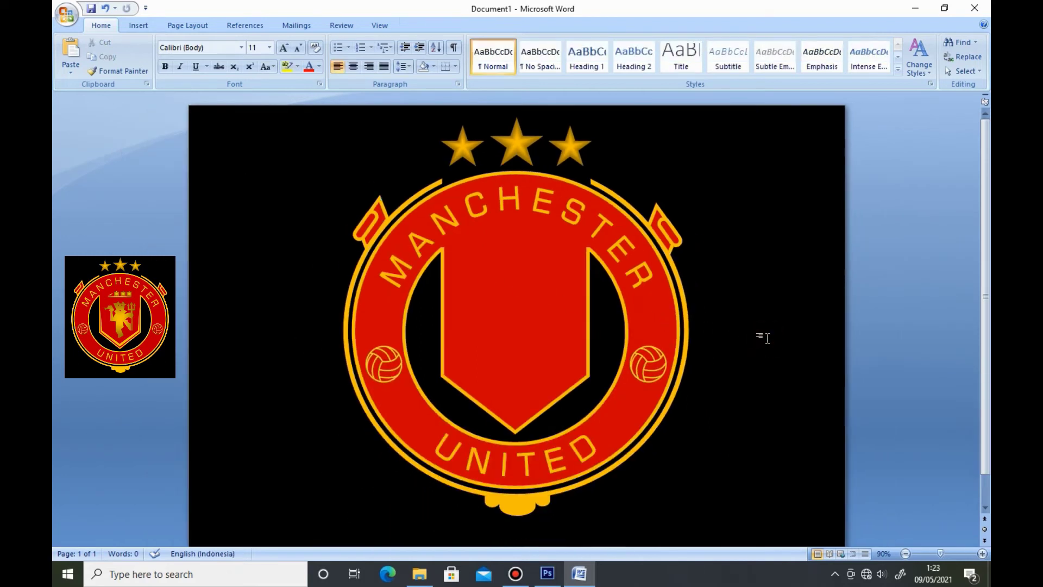
{"action": "left_click", "coordinate": [379, 209]}
{"action": "scroll", "coordinate": [379, 209], "scroll_direction": "up", "scroll_amount": 6}
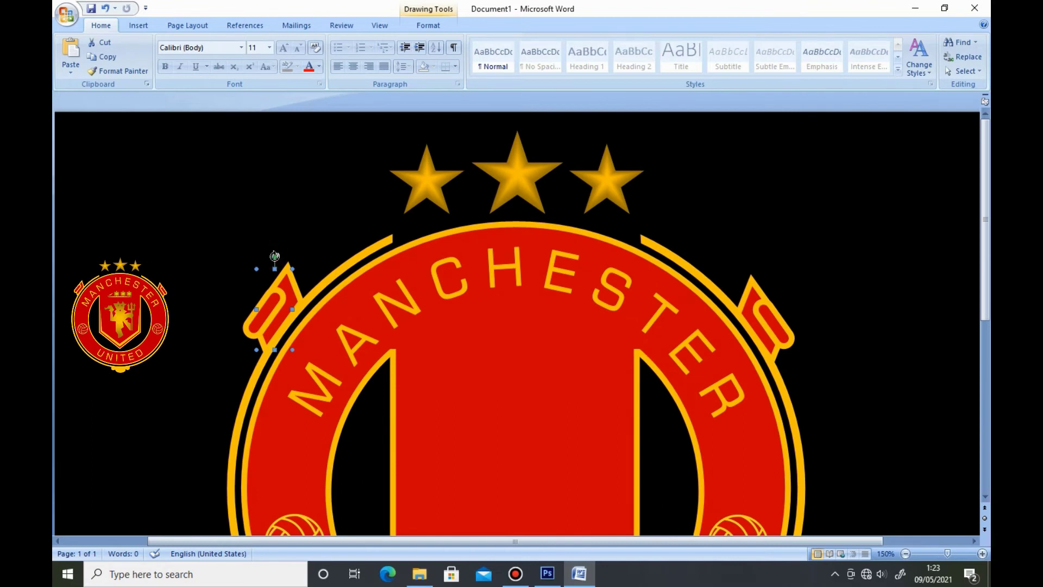
{"action": "left_click_drag", "start_coordinate": [274, 256], "coordinate": [276, 255]}
{"action": "left_click", "coordinate": [264, 237]}
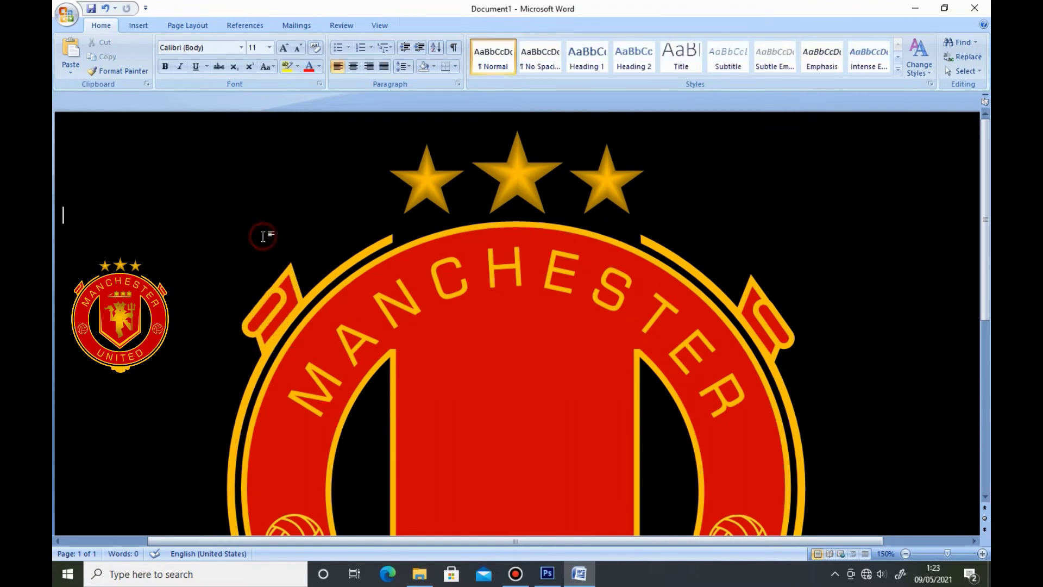
{"action": "scroll", "coordinate": [370, 246], "scroll_direction": "down", "scroll_amount": 7, "text": "ctrl"}
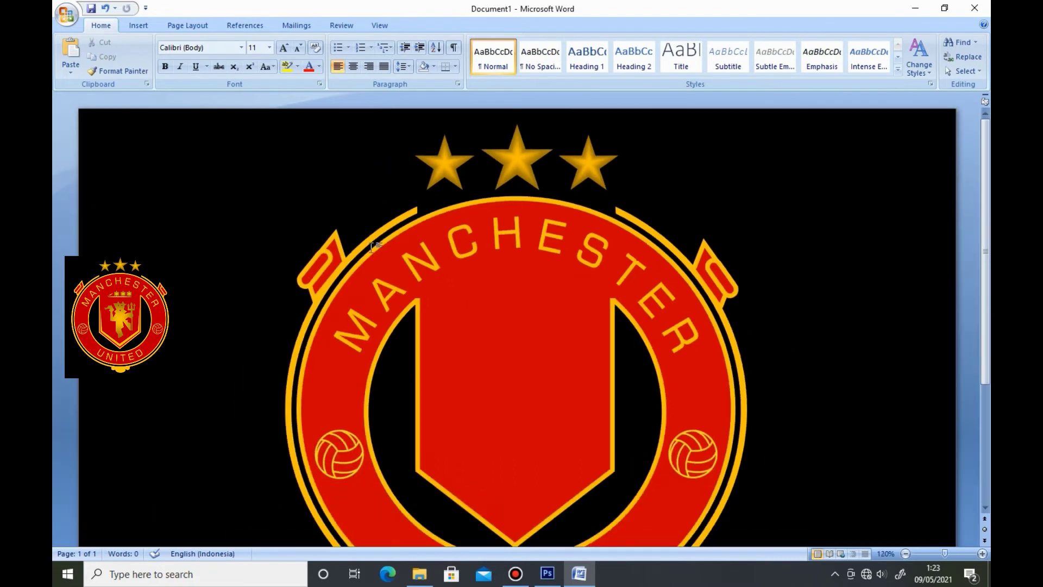
{"action": "scroll", "coordinate": [374, 247], "scroll_direction": "up", "scroll_amount": 3, "text": "ctrl"}
{"action": "scroll", "coordinate": [374, 244], "scroll_direction": "up", "scroll_amount": 2, "text": "ctrl"}
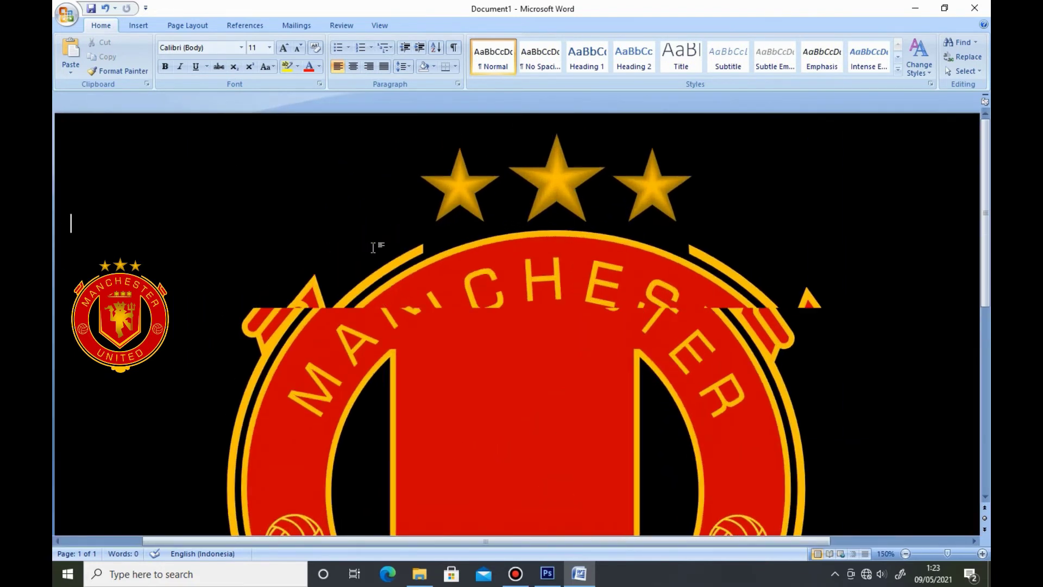
{"action": "scroll", "coordinate": [372, 226], "scroll_direction": "up", "scroll_amount": 3, "text": "ctrl"}
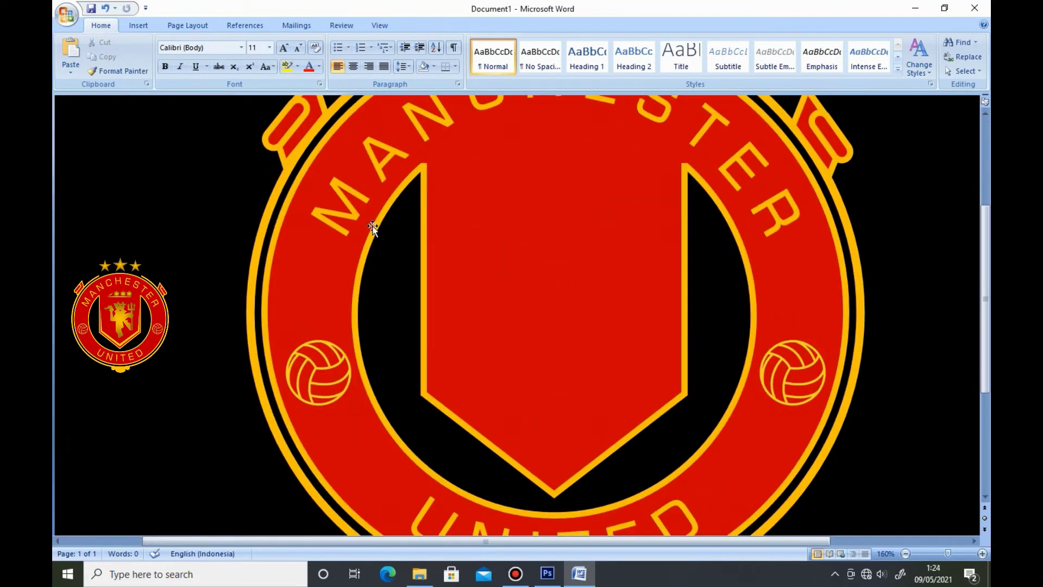
- Trace a closed 6.29 × 6.25 cm freeform along the shield's inner left edge, bottom tip and right edge
{"action": "left_click", "coordinate": [138, 25]}
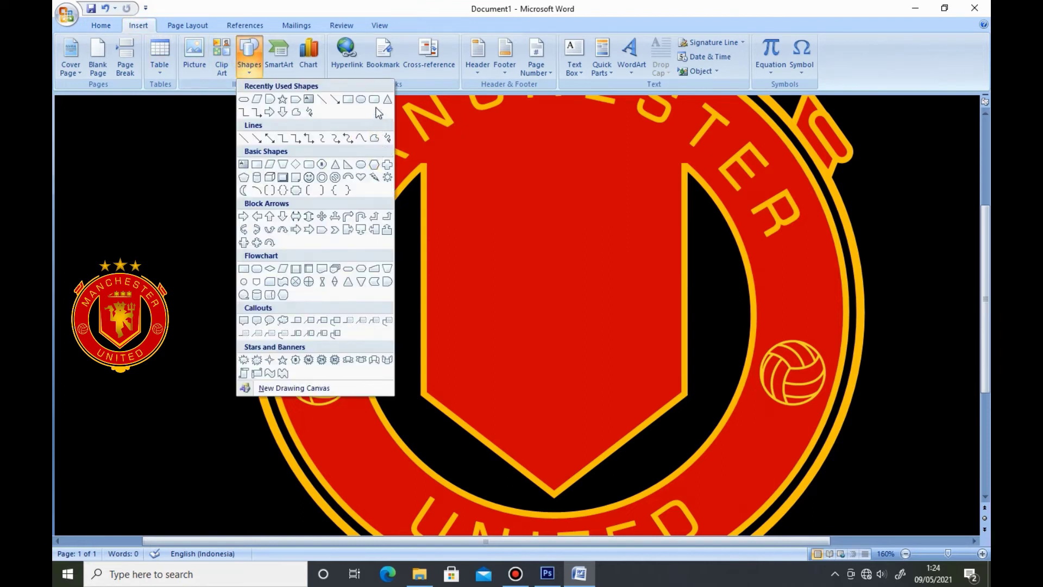
{"action": "left_click", "coordinate": [296, 99]}
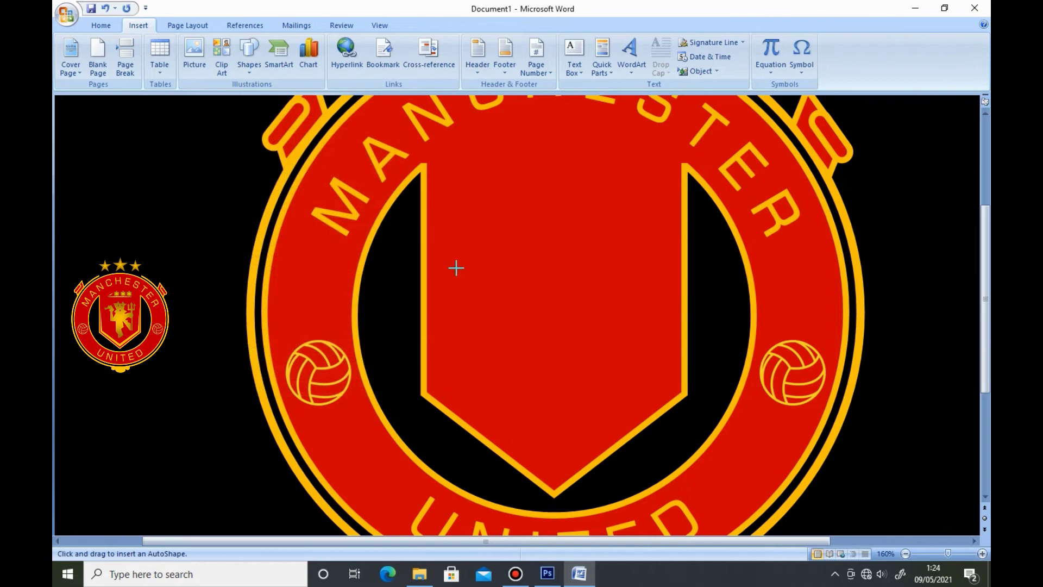
{"action": "left_click_drag", "start_coordinate": [431, 234], "coordinate": [435, 391]}
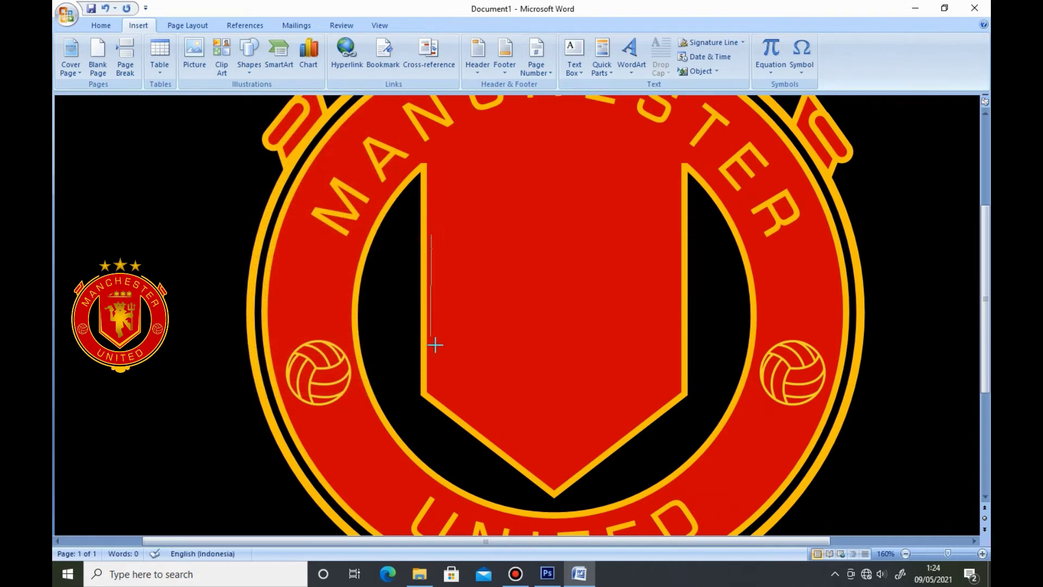
{"action": "mouse_move", "coordinate": [500, 433]}
{"action": "left_mouse_down"}
{"action": "mouse_move", "coordinate": [551, 482]}
{"action": "mouse_move", "coordinate": [675, 391]}
{"action": "left_mouse_up"}
{"action": "left_click_drag", "start_coordinate": [678, 389], "coordinate": [678, 243]}
{"action": "left_click", "coordinate": [669, 383]}
{"action": "left_click", "coordinate": [555, 466]}
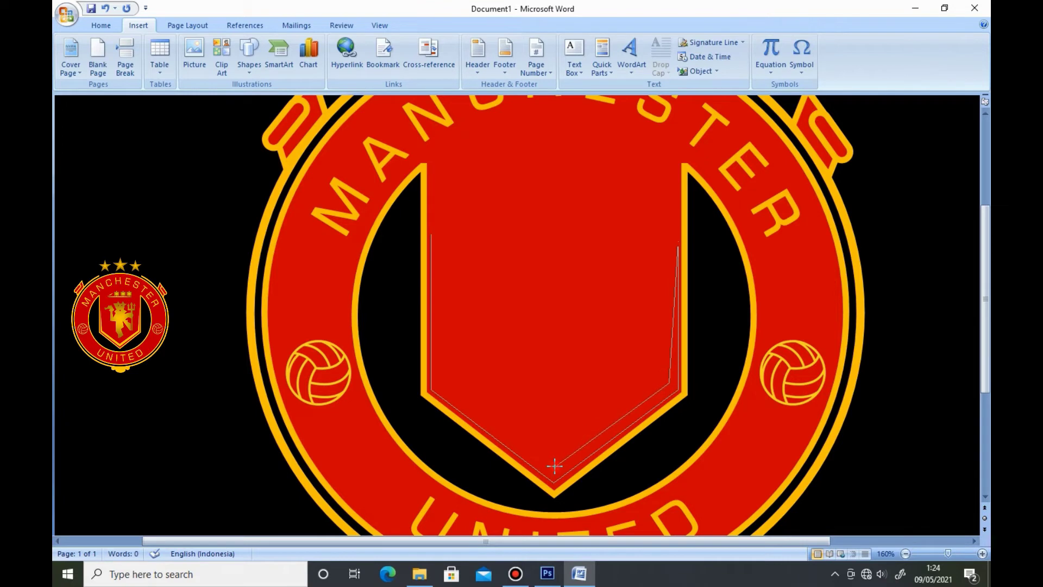
{"action": "left_click", "coordinate": [442, 384]}
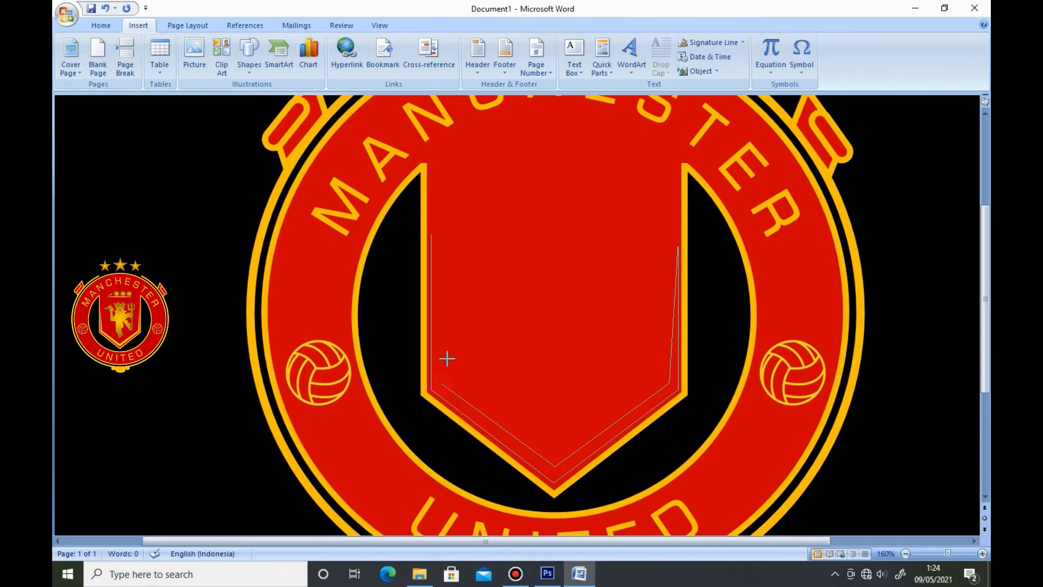
{"action": "left_click", "coordinate": [437, 239]}
{"action": "left_click", "coordinate": [431, 234]}
- Delete the extra top-left vertex of the traced shape and nudge its bottom vertex left
{"action": "right_click", "coordinate": [433, 237]}
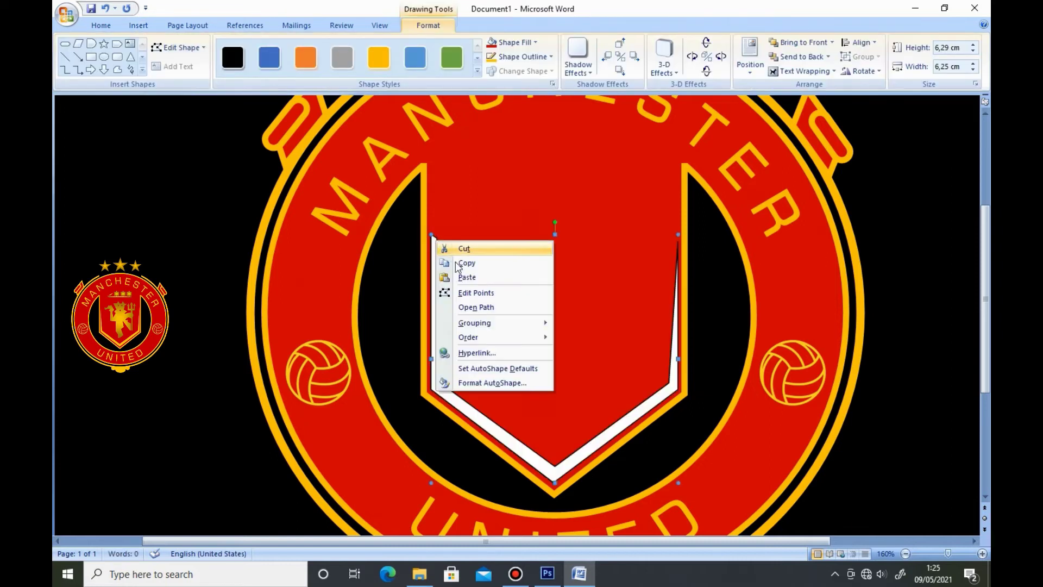
{"action": "left_click", "coordinate": [467, 293]}
{"action": "right_click", "coordinate": [432, 235]}
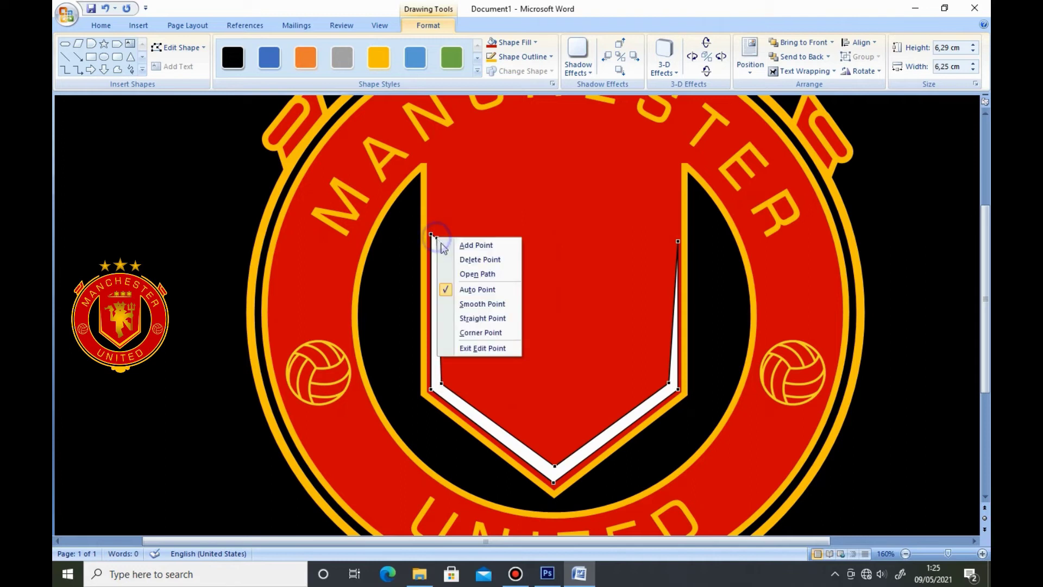
{"action": "left_click", "coordinate": [478, 260]}
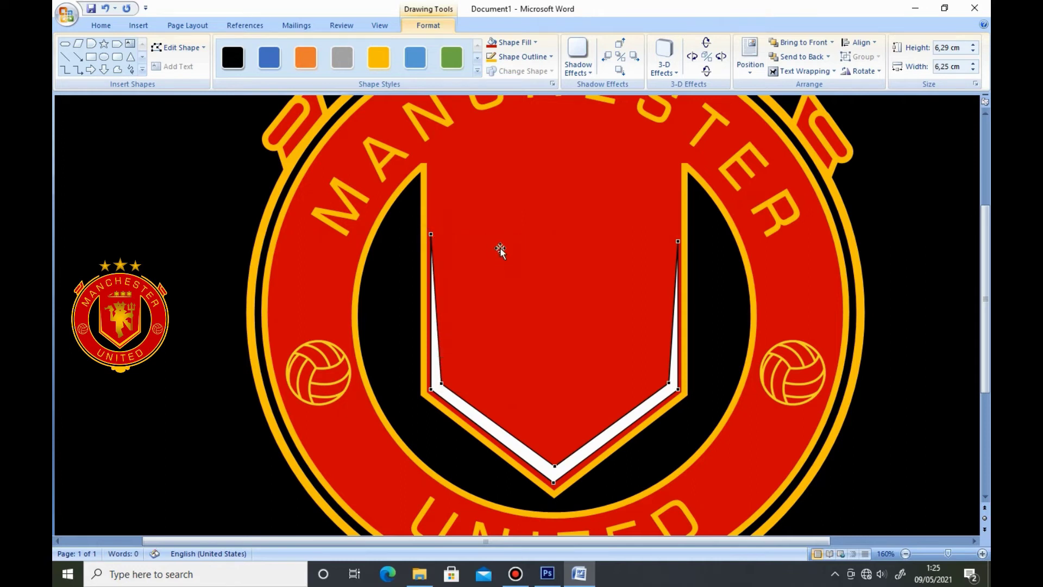
{"action": "left_click", "coordinate": [530, 212]}
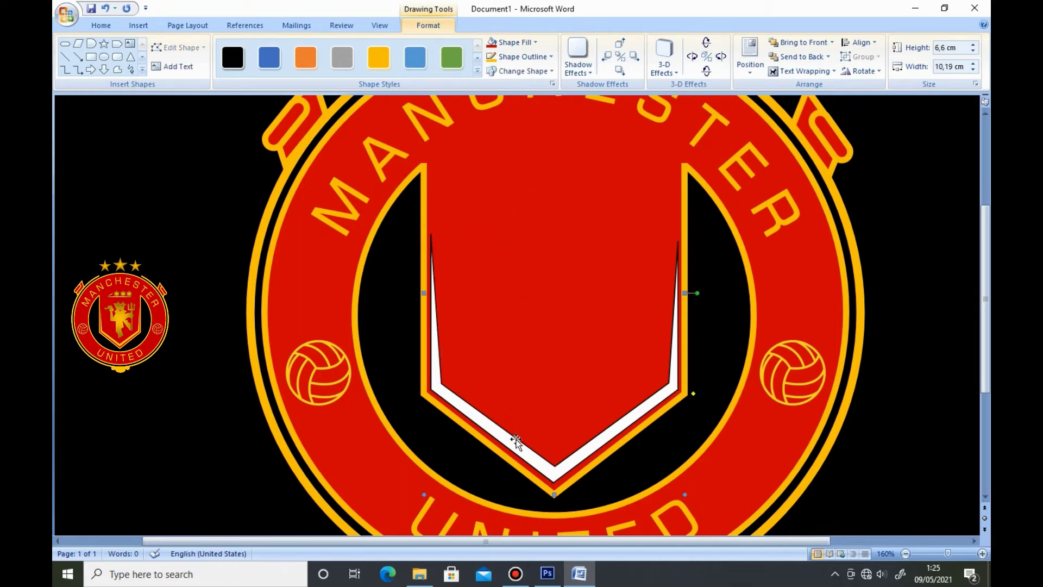
{"action": "right_click", "coordinate": [531, 455]}
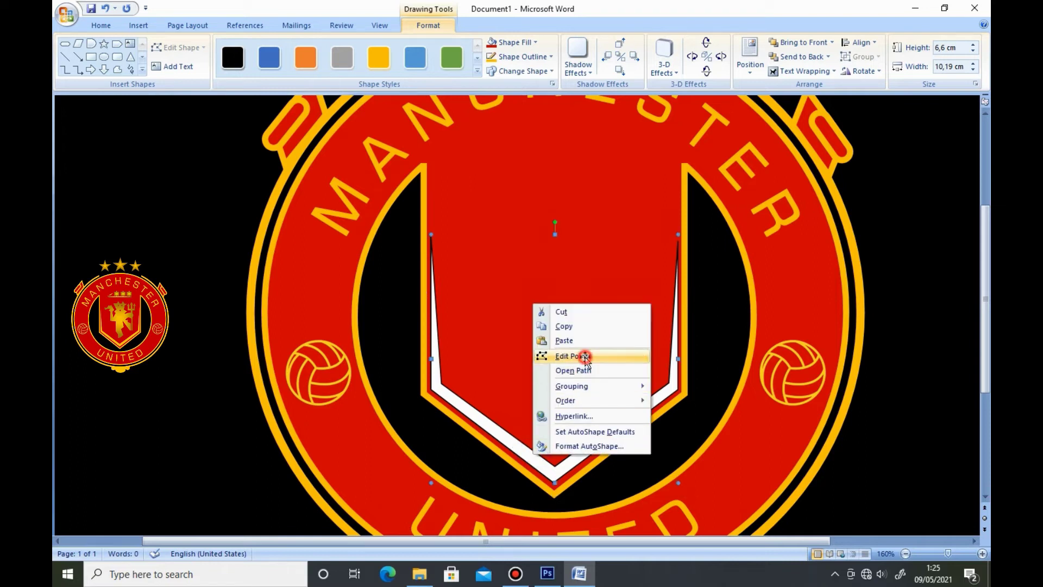
{"action": "left_click", "coordinate": [578, 357]}
{"action": "left_click_drag", "start_coordinate": [555, 466], "coordinate": [552, 465]}
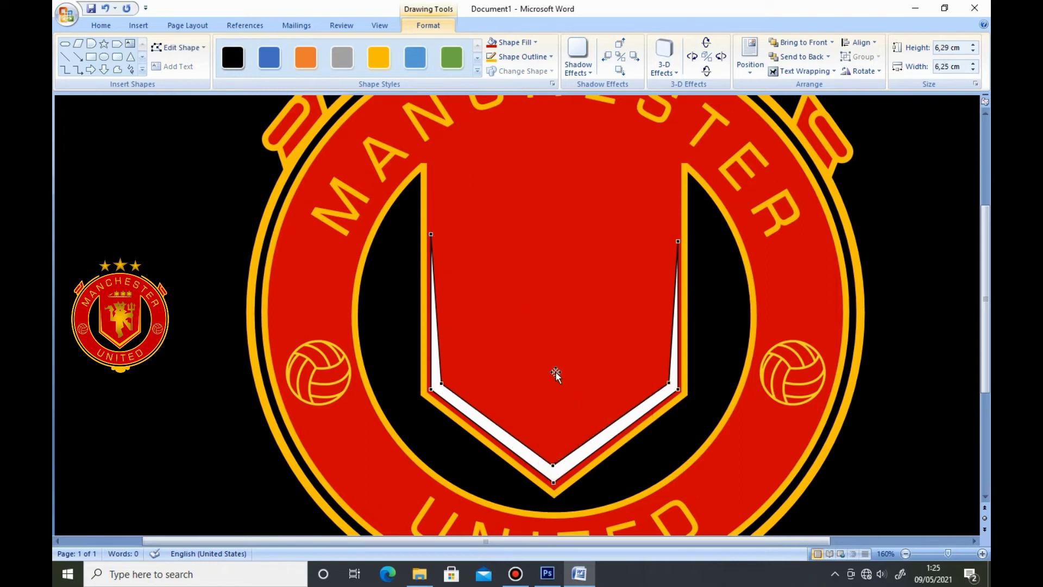
{"action": "left_click", "coordinate": [496, 432]}
- Fill the traced shape red and remove its outline
{"action": "left_click", "coordinate": [535, 42]}
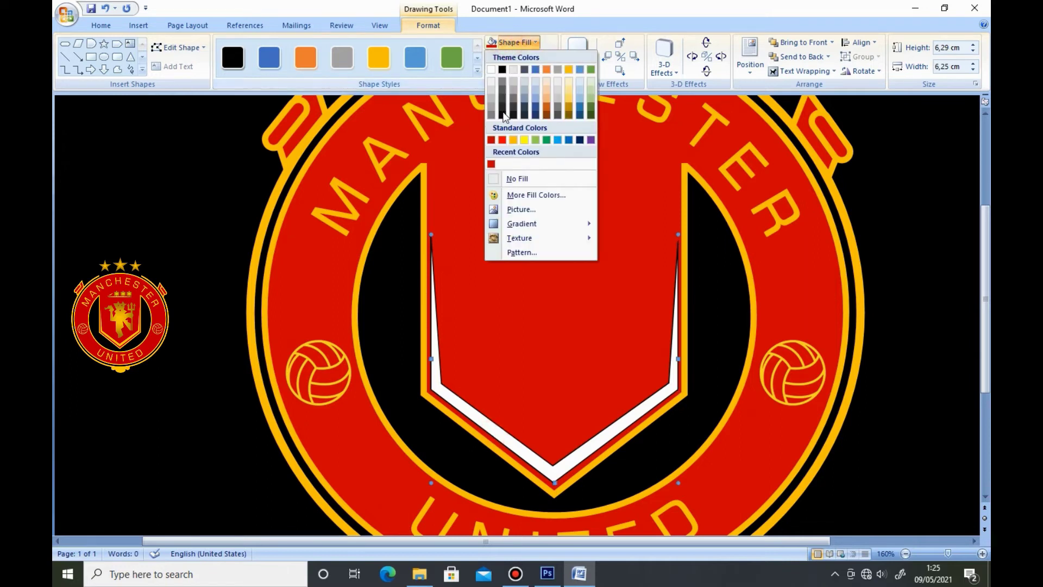
{"action": "left_click", "coordinate": [503, 140]}
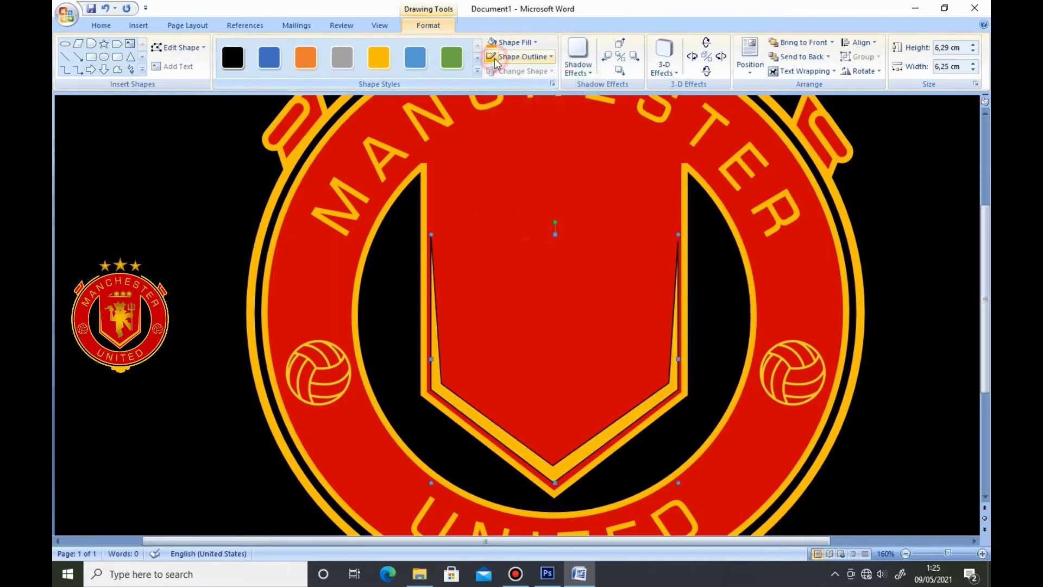
{"action": "left_click", "coordinate": [496, 59]}
{"action": "left_click", "coordinate": [499, 196]}
- Raise the inner shape's top-right vertex slightly
{"action": "left_click", "coordinate": [524, 255]}
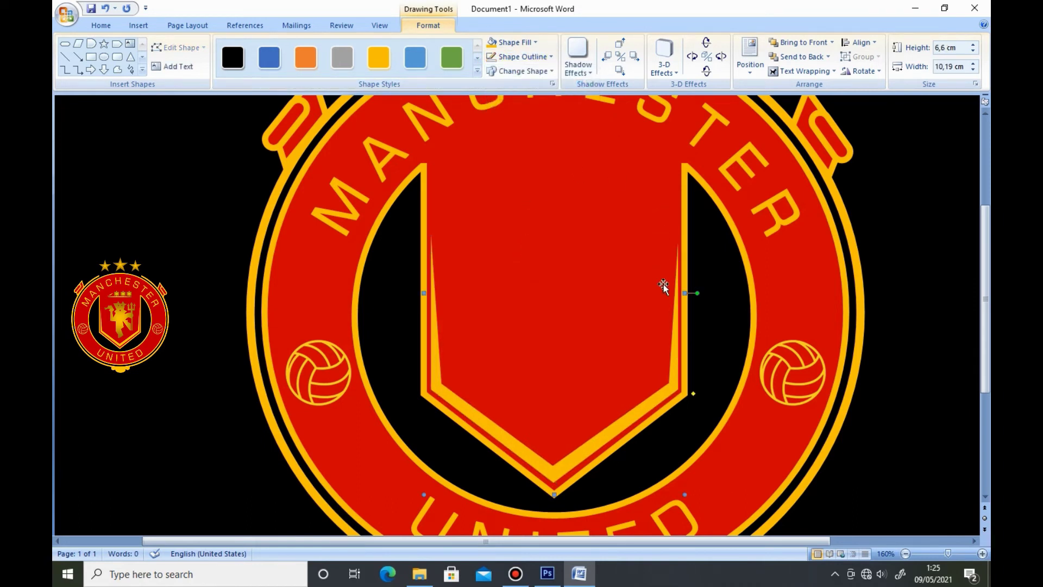
{"action": "left_click", "coordinate": [674, 307]}
{"action": "right_click", "coordinate": [683, 320]}
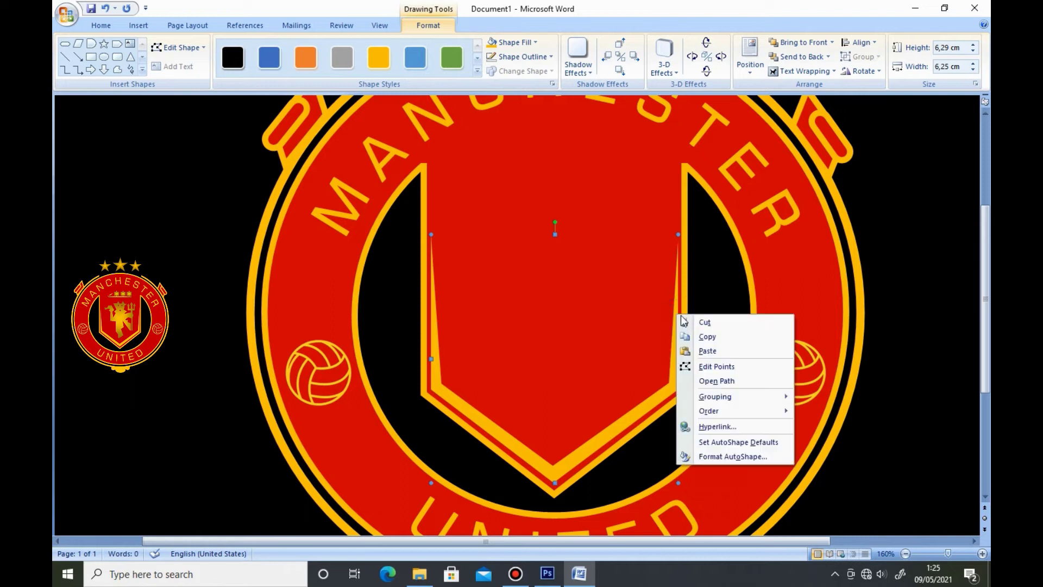
{"action": "left_click", "coordinate": [711, 366]}
{"action": "left_click_drag", "start_coordinate": [678, 239], "coordinate": [678, 236]}
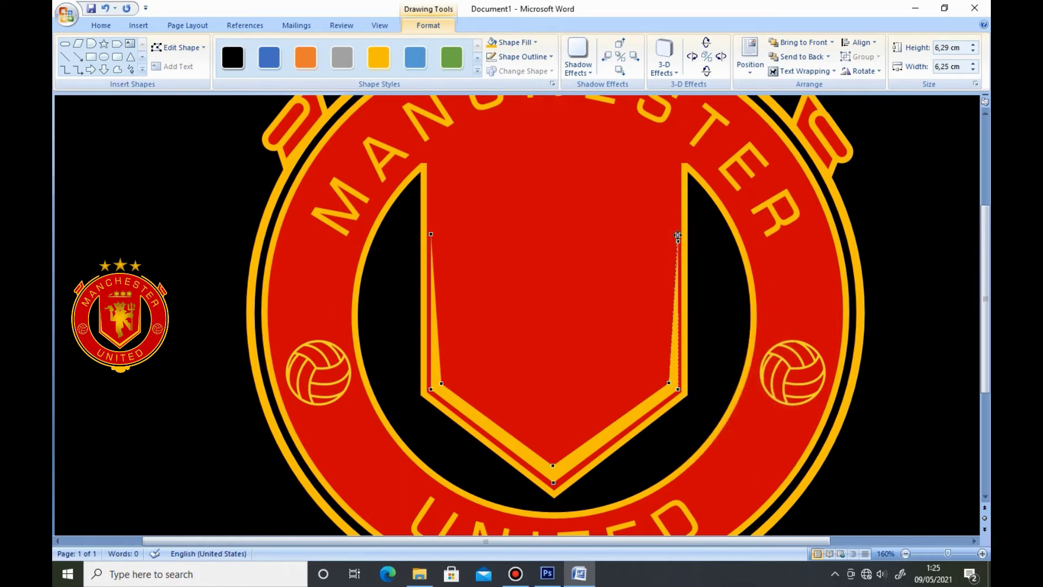
{"action": "left_click", "coordinate": [550, 191]}
{"action": "scroll", "coordinate": [533, 187], "scroll_direction": "up", "scroll_amount": 1}
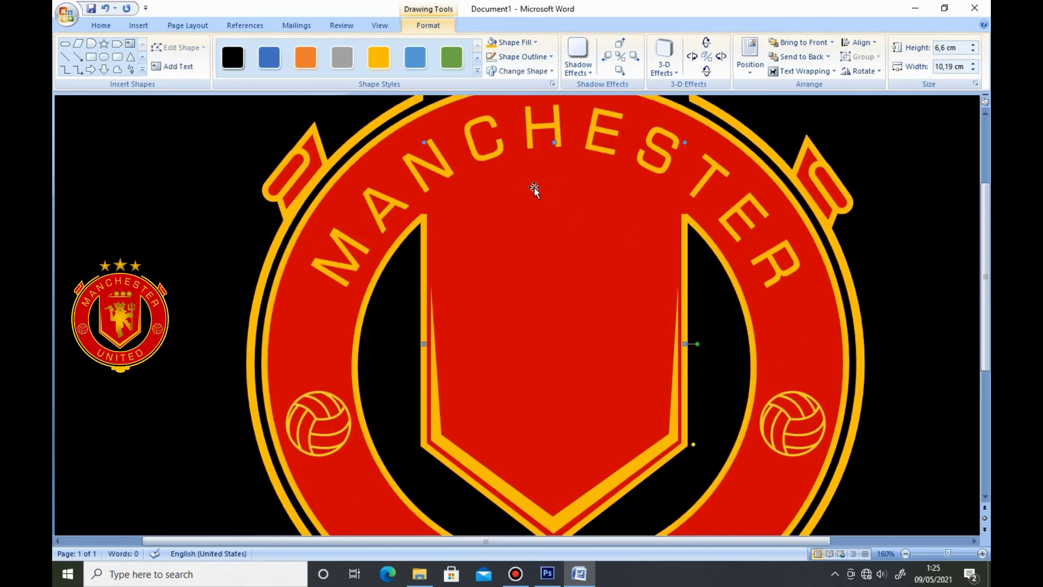
{"action": "scroll", "coordinate": [507, 188], "scroll_direction": "up", "scroll_amount": 2, "text": "ctrl"}
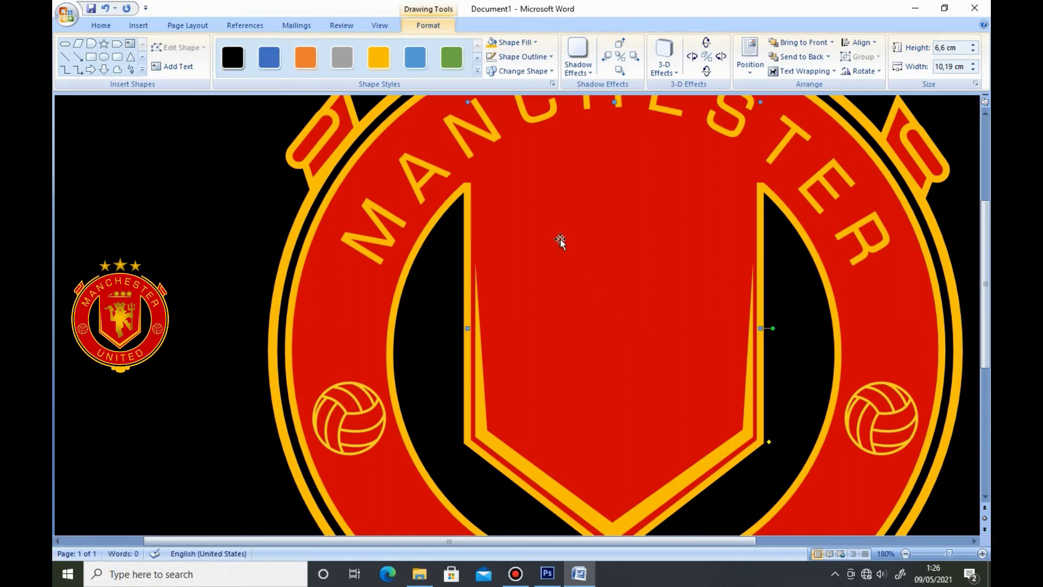
- Draw a freeform with a zigzag top and descending right side inside the shield's upper middle
{"action": "left_click", "coordinate": [117, 69]}
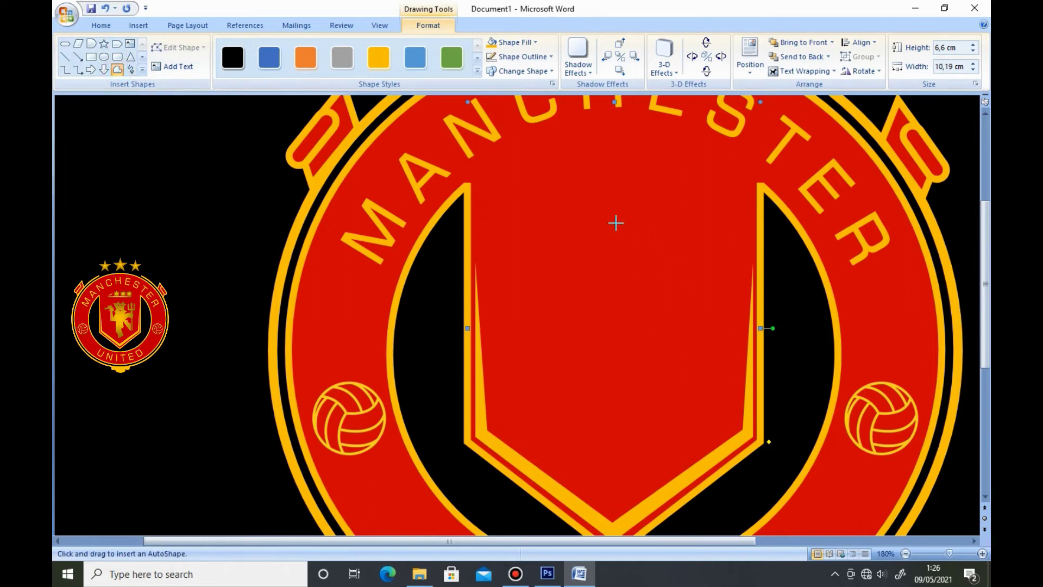
{"action": "left_click", "coordinate": [565, 239]}
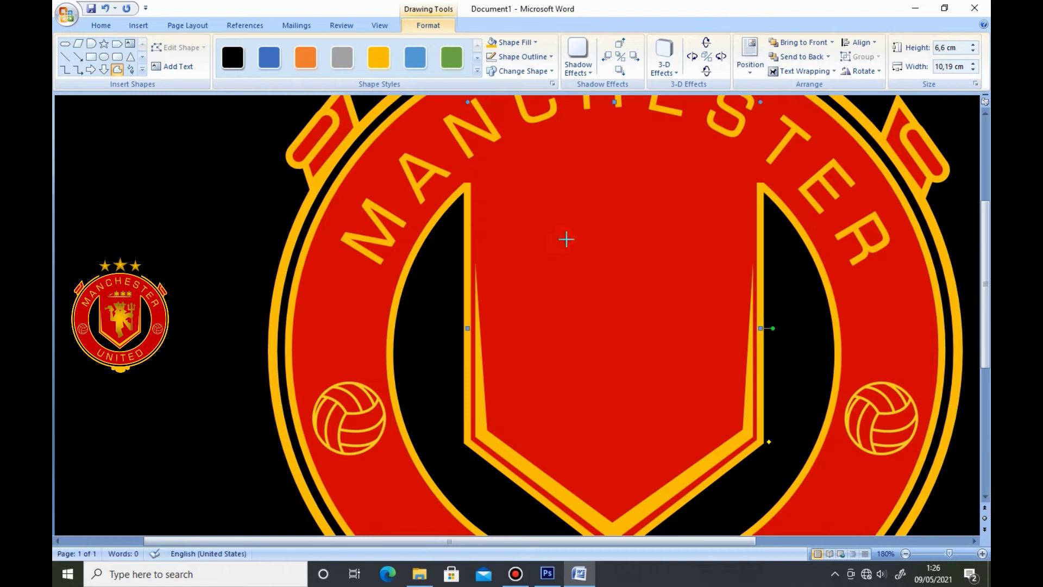
{"action": "left_click", "coordinate": [574, 239]}
{"action": "left_click", "coordinate": [588, 223]}
{"action": "left_click", "coordinate": [613, 242]}
{"action": "left_click", "coordinate": [622, 223]}
{"action": "left_click", "coordinate": [633, 243]}
{"action": "left_click", "coordinate": [649, 243]}
{"action": "left_click", "coordinate": [634, 254]}
{"action": "left_click", "coordinate": [634, 282]}
{"action": "left_click", "coordinate": [634, 310]}
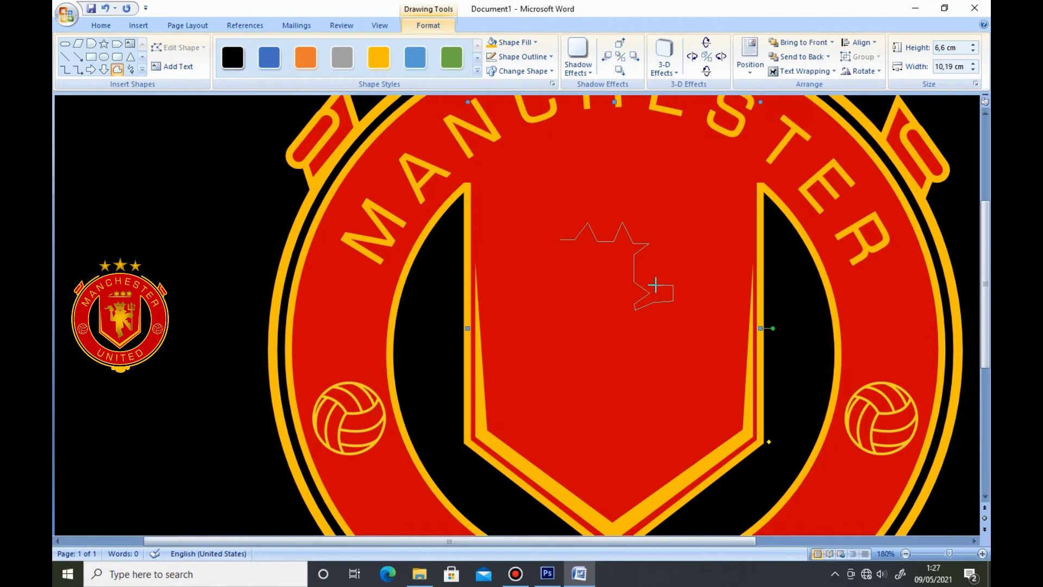
- Start a freeform outline at the devil's shoulder and trace the trident prongs and shaft
{"action": "left_click", "coordinate": [655, 285]}
{"action": "left_click", "coordinate": [672, 276]}
{"action": "left_click", "coordinate": [668, 247]}
{"action": "left_click", "coordinate": [678, 233]}
{"action": "left_click", "coordinate": [684, 245]}
{"action": "left_click", "coordinate": [699, 259]}
{"action": "left_click", "coordinate": [699, 285]}
{"action": "left_click", "coordinate": [690, 318]}
{"action": "left_click", "coordinate": [686, 334]}
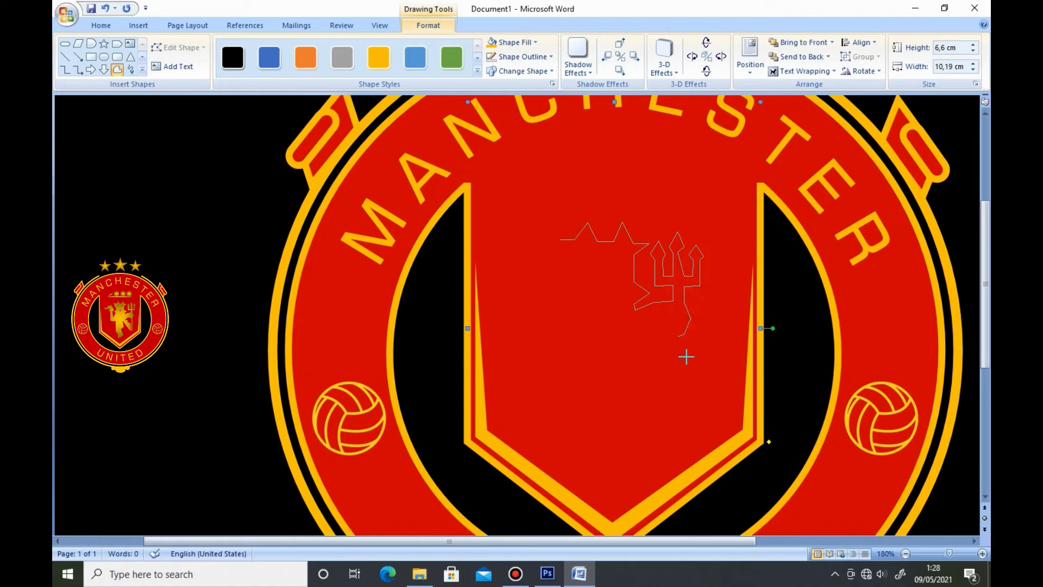
{"action": "left_click", "coordinate": [675, 402]}
{"action": "left_click", "coordinate": [678, 337]}
- Continue the outline around the devil's gripping hand, both legs, foot and back
{"action": "left_click", "coordinate": [653, 331]}
{"action": "left_click", "coordinate": [640, 342]}
{"action": "left_click", "coordinate": [672, 368]}
{"action": "left_click", "coordinate": [670, 401]}
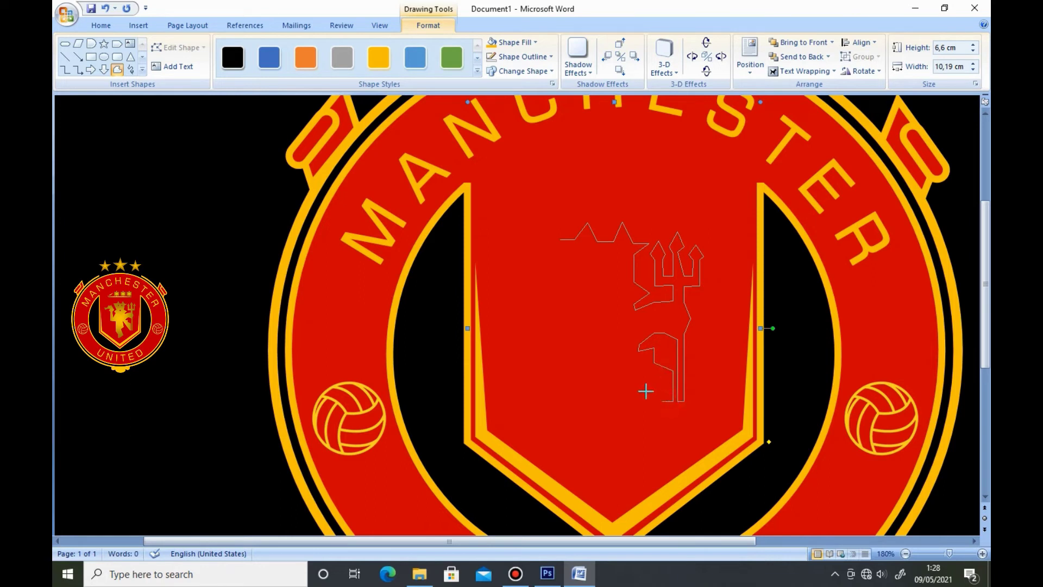
{"action": "left_click", "coordinate": [621, 354]}
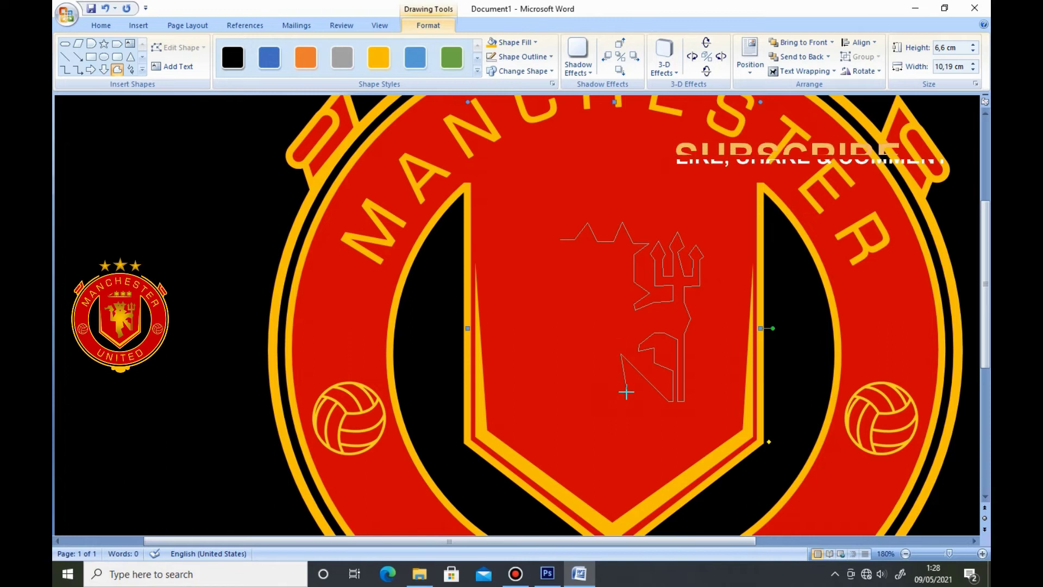
{"action": "left_click", "coordinate": [628, 395]}
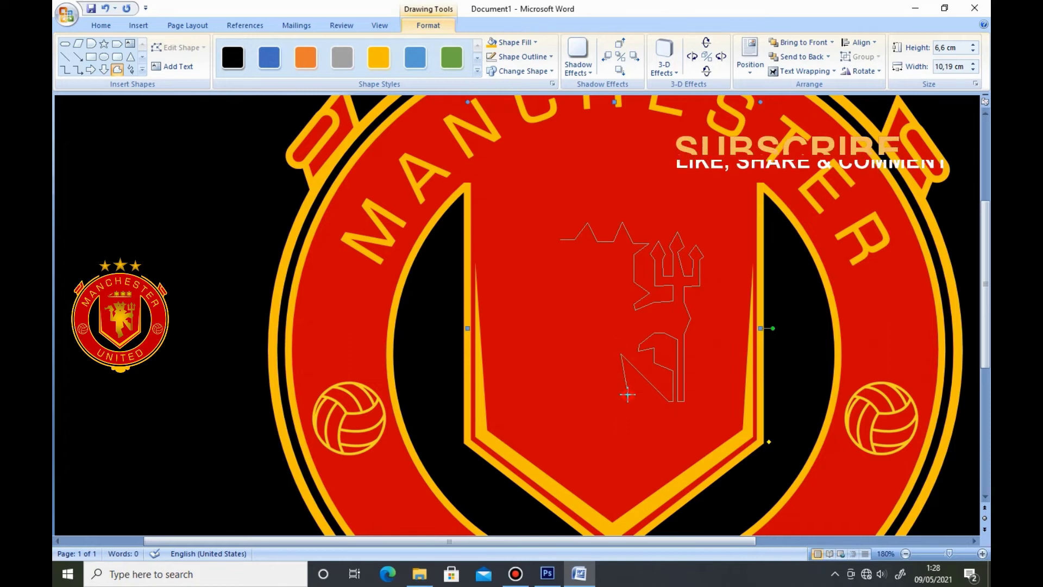
{"action": "left_click", "coordinate": [610, 408]}
{"action": "left_click", "coordinate": [625, 447]}
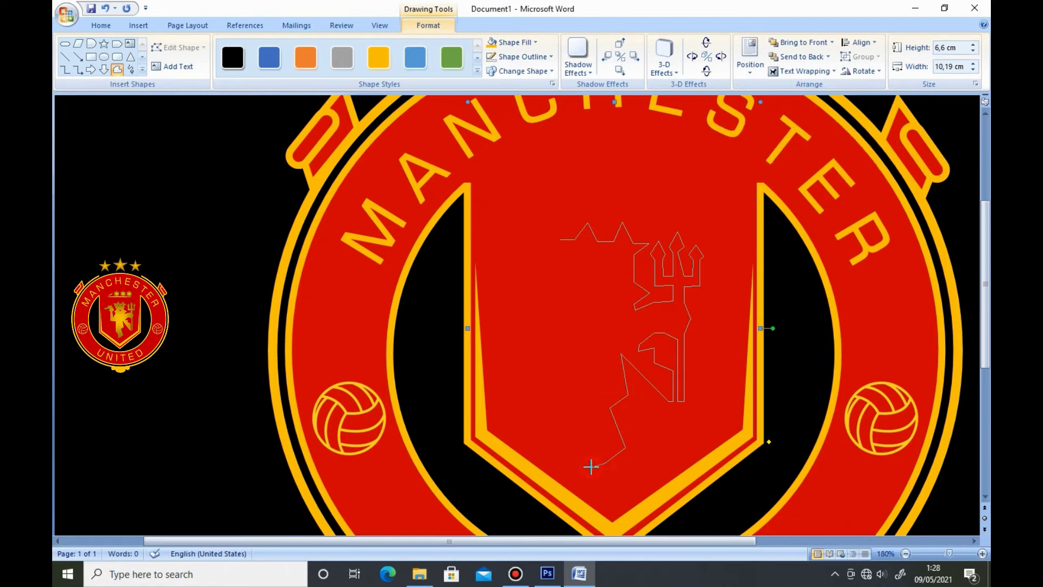
{"action": "left_click", "coordinate": [589, 445]}
{"action": "left_click", "coordinate": [577, 429]}
{"action": "left_click", "coordinate": [576, 356]}
- Trace the body, outstretched arm and horned head, then close the devil into a white-filled shape
{"action": "left_click", "coordinate": [541, 354]}
{"action": "left_click", "coordinate": [541, 275]}
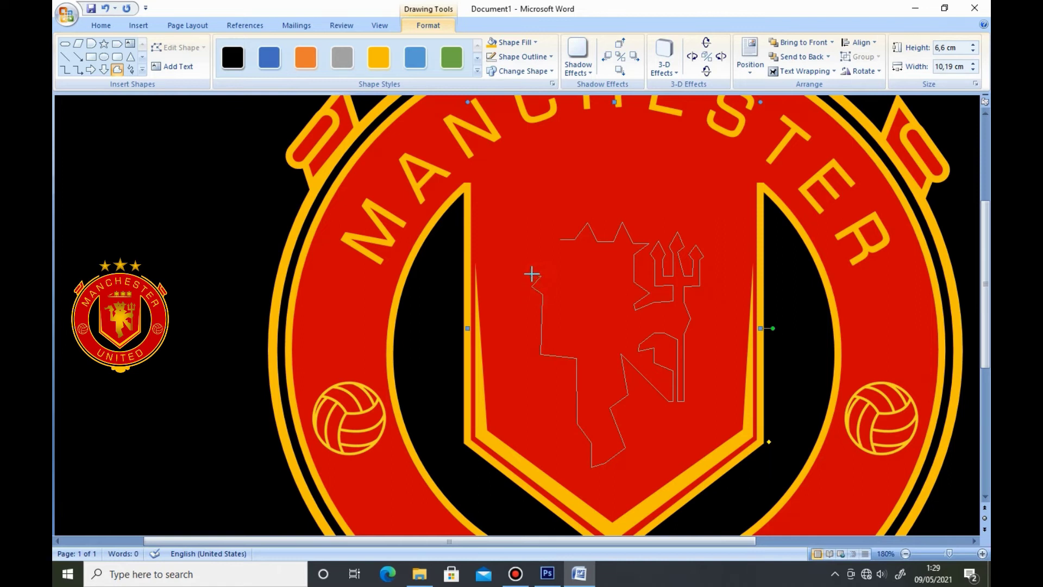
{"action": "left_click", "coordinate": [500, 267]}
{"action": "left_click", "coordinate": [520, 268]}
{"action": "left_click", "coordinate": [547, 252]}
{"action": "left_click", "coordinate": [567, 283]}
{"action": "left_click", "coordinate": [554, 292]}
{"action": "left_click", "coordinate": [559, 331]}
{"action": "left_click", "coordinate": [576, 304]}
{"action": "left_click", "coordinate": [568, 296]}
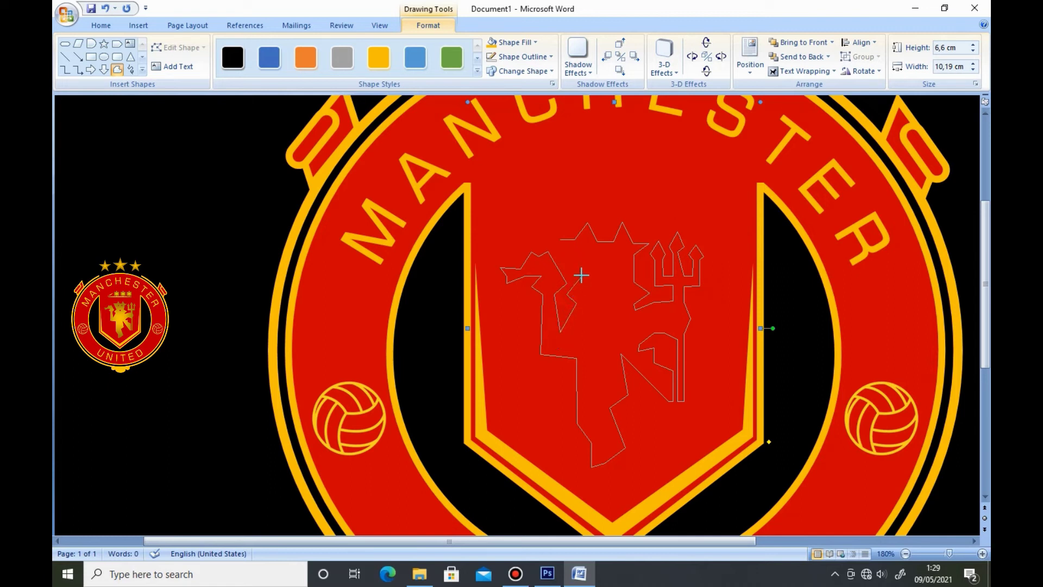
{"action": "left_click", "coordinate": [562, 245]}
- Edit the devil's points to raise the trident's middle and right prong tips
{"action": "scroll", "coordinate": [613, 277], "scroll_direction": "up", "scroll_amount": 1}
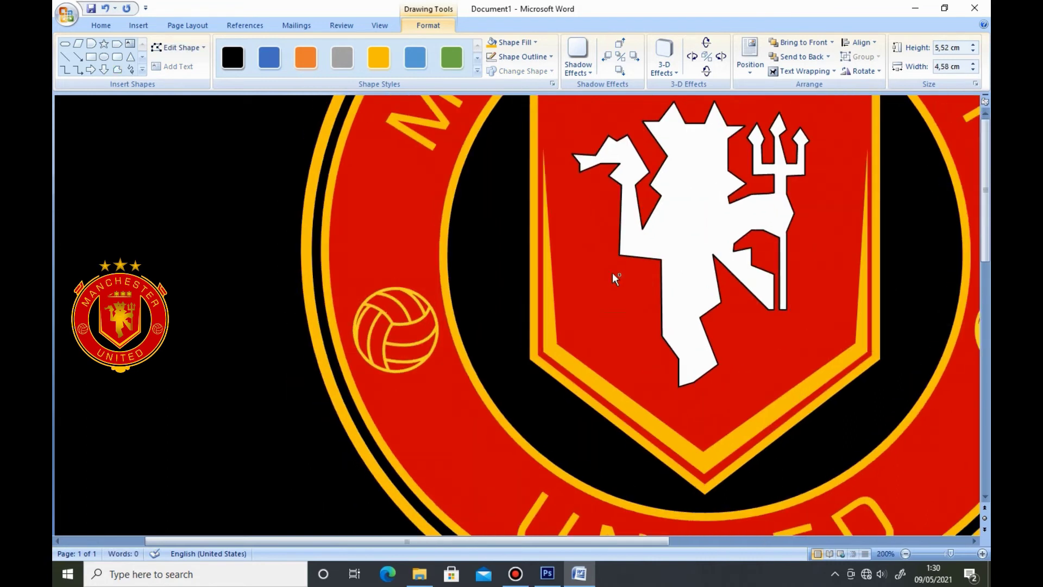
{"action": "scroll", "coordinate": [642, 540], "scroll_direction": "up", "scroll_amount": 1}
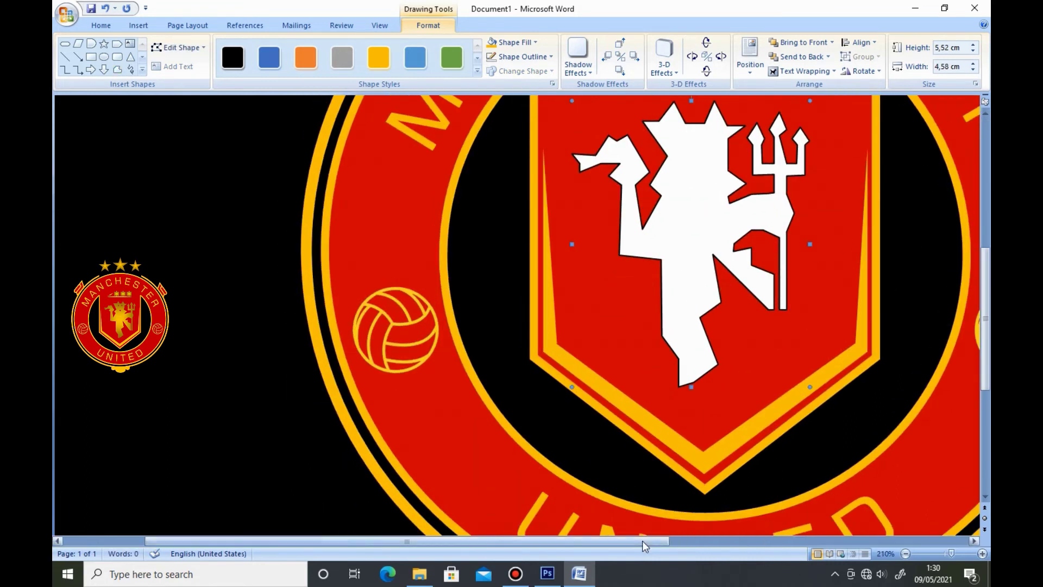
{"action": "left_click_drag", "start_coordinate": [642, 540], "coordinate": [707, 513]}
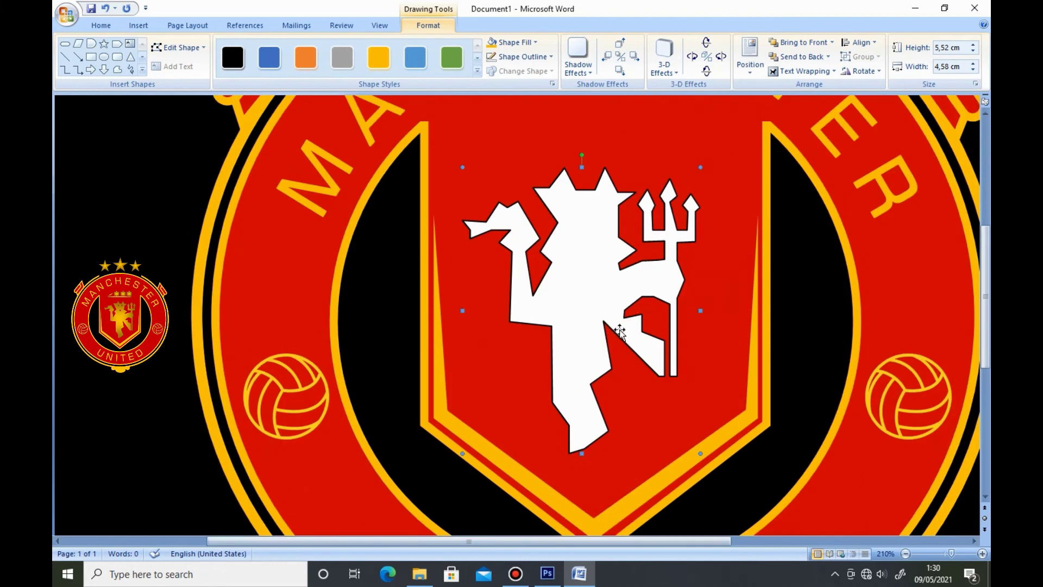
{"action": "right_click", "coordinate": [532, 237]}
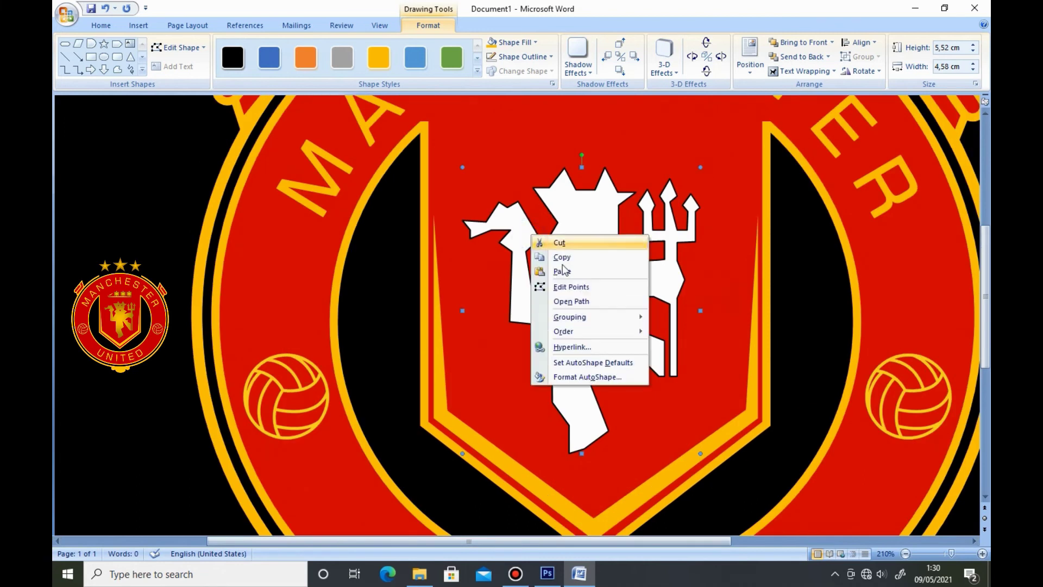
{"action": "left_click", "coordinate": [570, 286]}
{"action": "left_click_drag", "start_coordinate": [671, 202], "coordinate": [679, 195]}
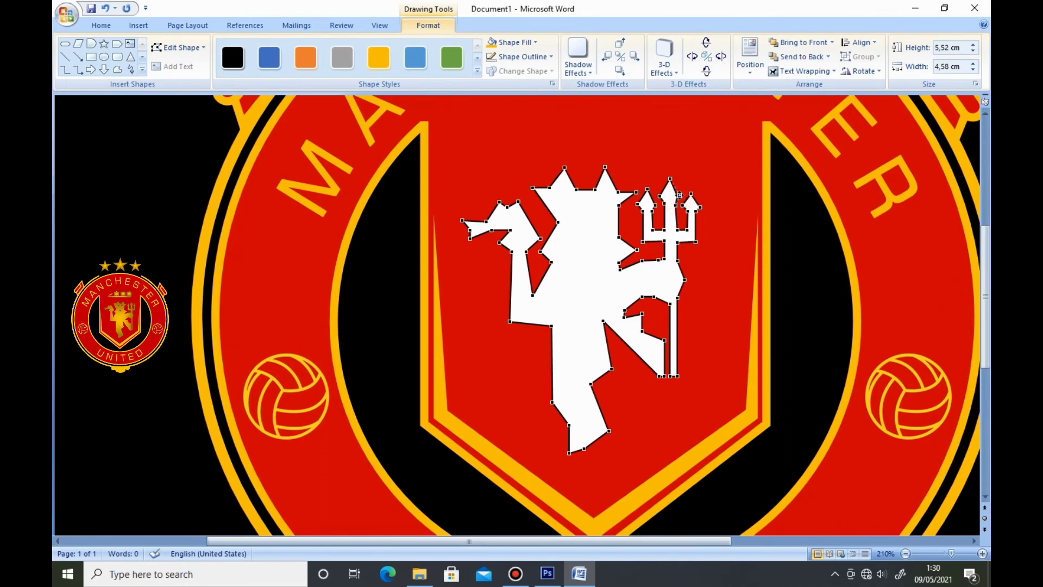
{"action": "mouse_move", "coordinate": [693, 193]}
{"action": "left_mouse_down"}
{"action": "mouse_move", "coordinate": [701, 206]}
{"action": "mouse_move", "coordinate": [691, 188]}
{"action": "left_mouse_up"}
- Reshape the points around the devil's head and face, and extend the trident shaft downward
{"action": "left_click_drag", "start_coordinate": [560, 222], "coordinate": [557, 235]}
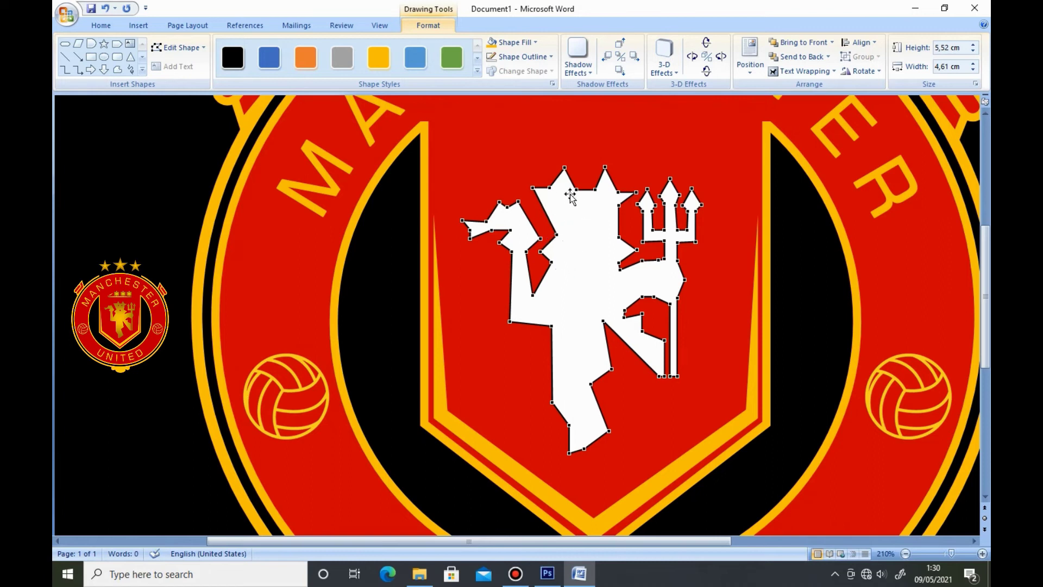
{"action": "mouse_move", "coordinate": [550, 187]}
{"action": "left_mouse_down"}
{"action": "mouse_move", "coordinate": [581, 189]}
{"action": "mouse_move", "coordinate": [571, 171]}
{"action": "mouse_move", "coordinate": [606, 171]}
{"action": "left_mouse_up"}
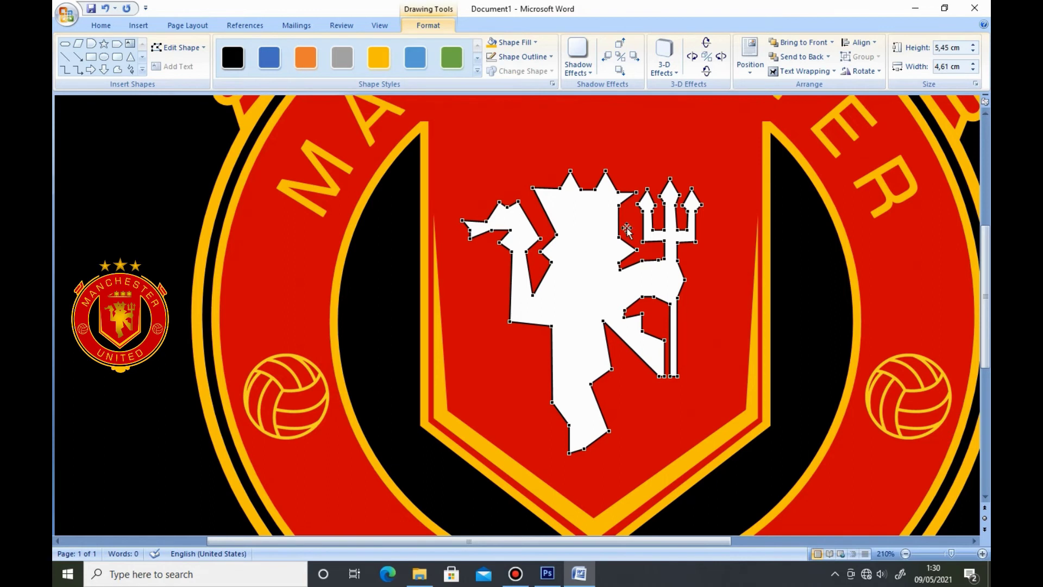
{"action": "left_click_drag", "start_coordinate": [619, 237], "coordinate": [617, 237]}
{"action": "mouse_move", "coordinate": [676, 376]}
{"action": "left_mouse_down"}
{"action": "mouse_move", "coordinate": [669, 396]}
{"action": "mouse_move", "coordinate": [657, 390]}
{"action": "mouse_move", "coordinate": [665, 396]}
{"action": "left_mouse_up"}
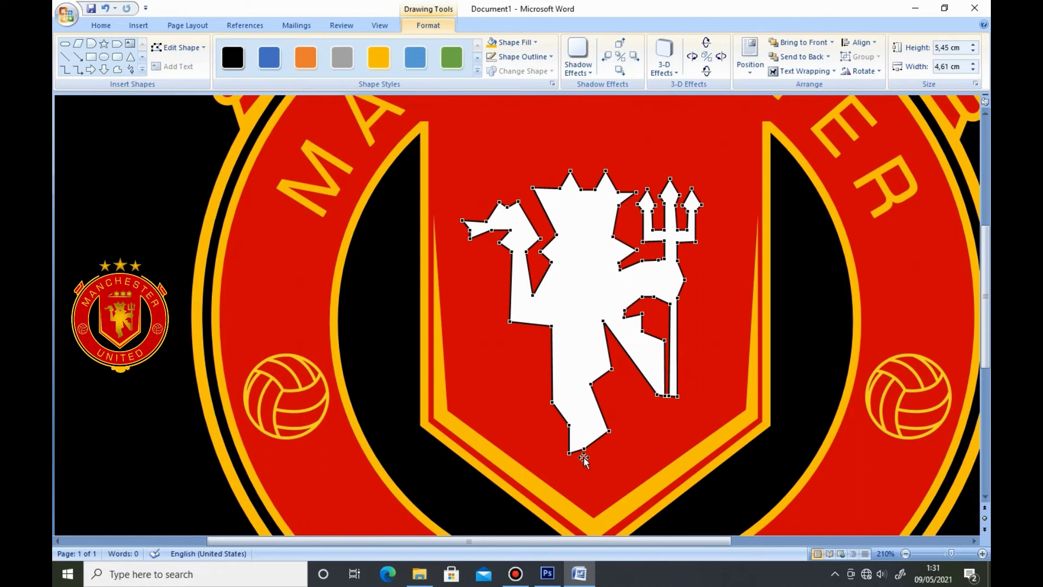
- Give the devil shape a gold gradient fill with no outline
{"action": "left_click", "coordinate": [714, 254]}
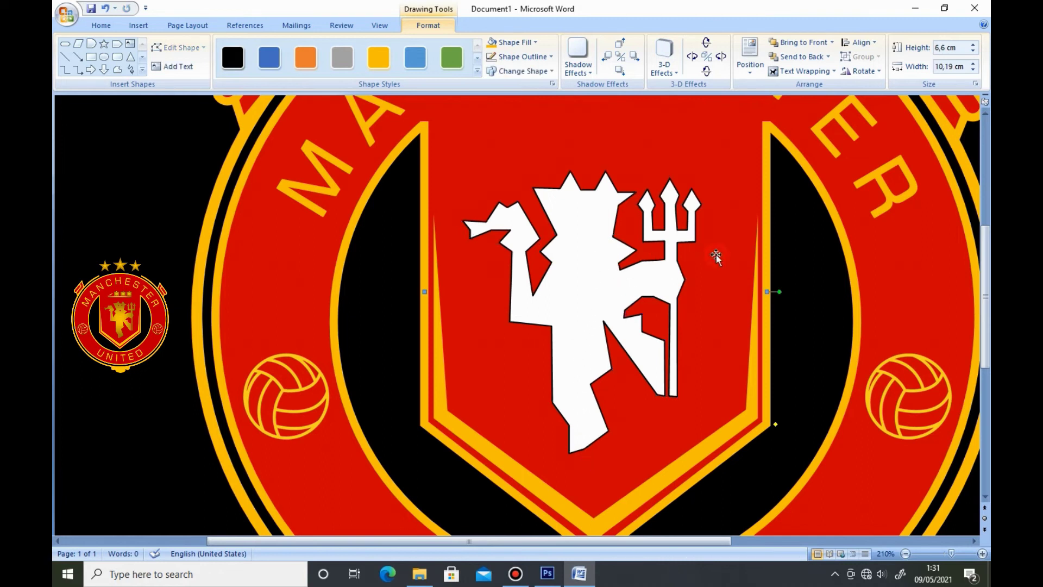
{"action": "left_click", "coordinate": [585, 270]}
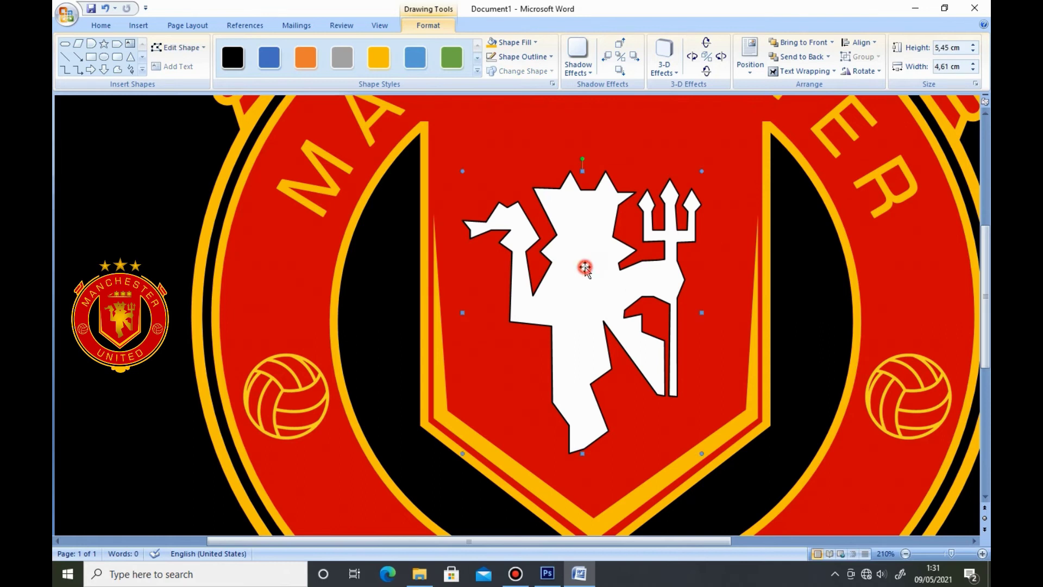
{"action": "left_click", "coordinate": [493, 43]}
{"action": "left_click", "coordinate": [493, 57]}
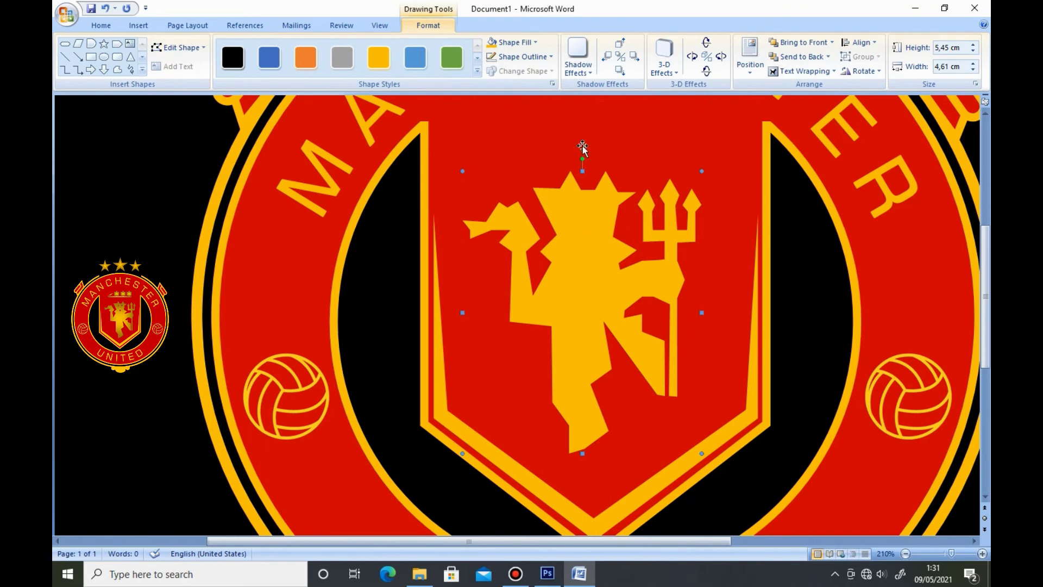
{"action": "left_click", "coordinate": [536, 42]}
{"action": "mouse_move", "coordinate": [538, 224]}
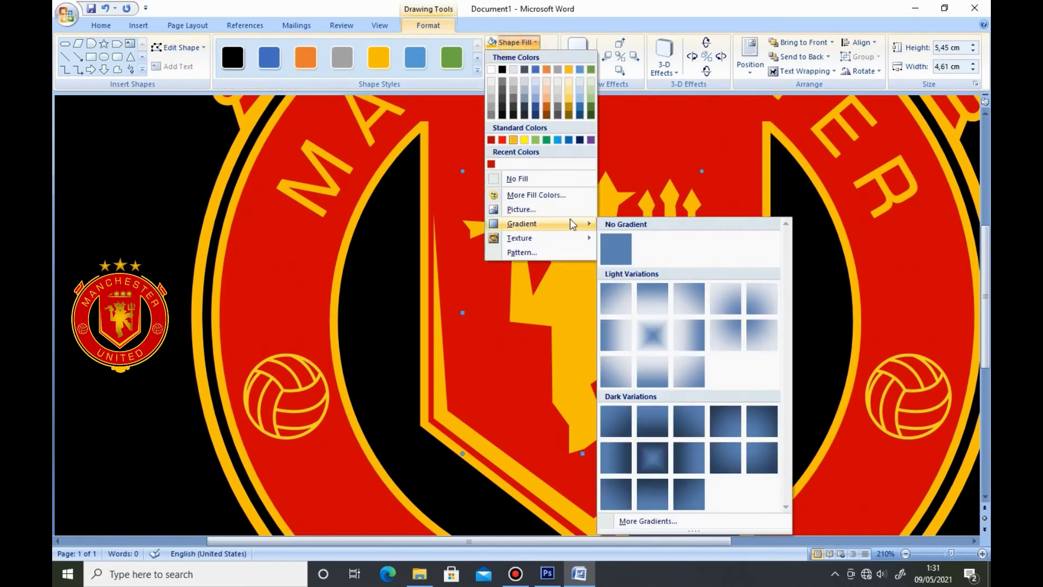
{"action": "left_click", "coordinate": [653, 458]}
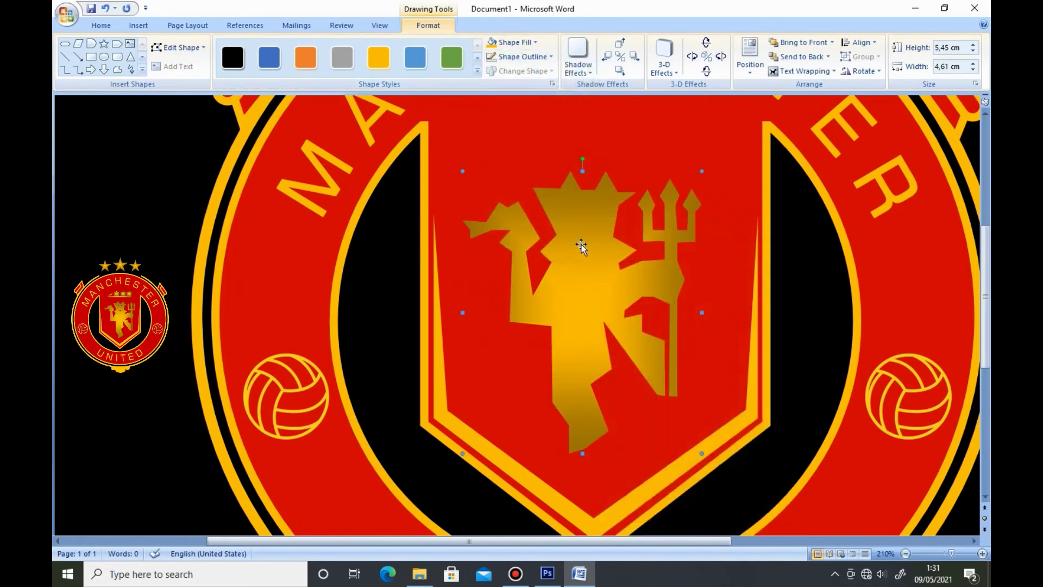
{"action": "left_click", "coordinate": [130, 57]}
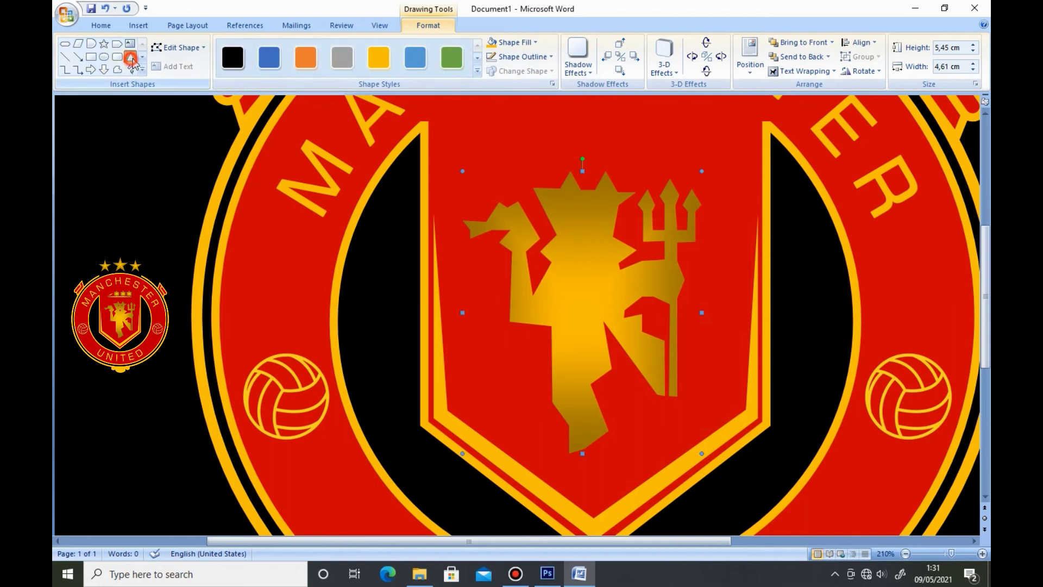
- Draw a small triangle on the devil, flip it upside down and fill it red
{"action": "left_click_drag", "start_coordinate": [578, 241], "coordinate": [593, 261]}
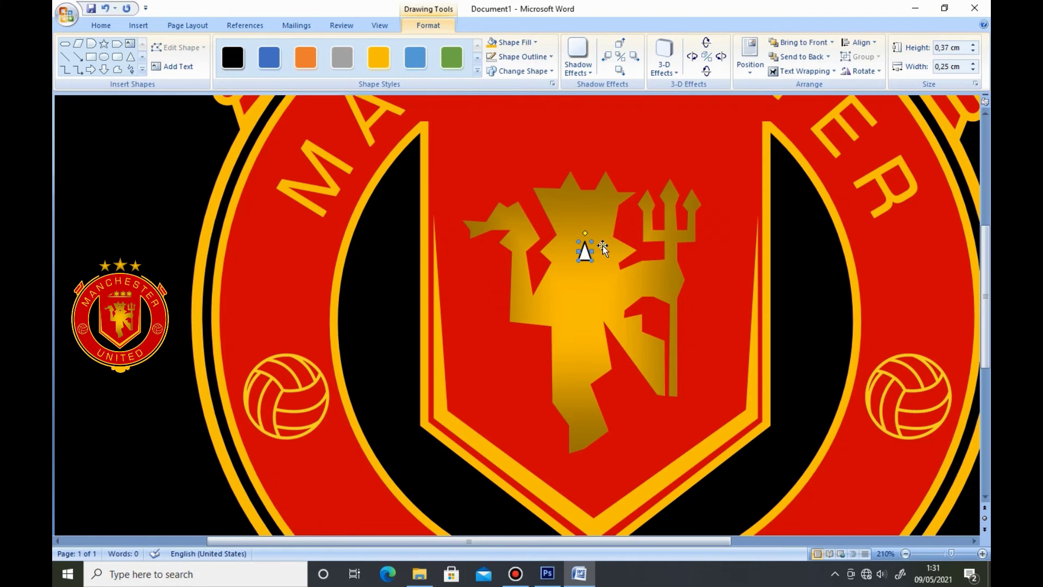
{"action": "scroll", "coordinate": [602, 246], "scroll_direction": "up", "scroll_amount": 7, "text": "ctrl"}
{"action": "left_click_drag", "start_coordinate": [527, 543], "coordinate": [668, 540]}
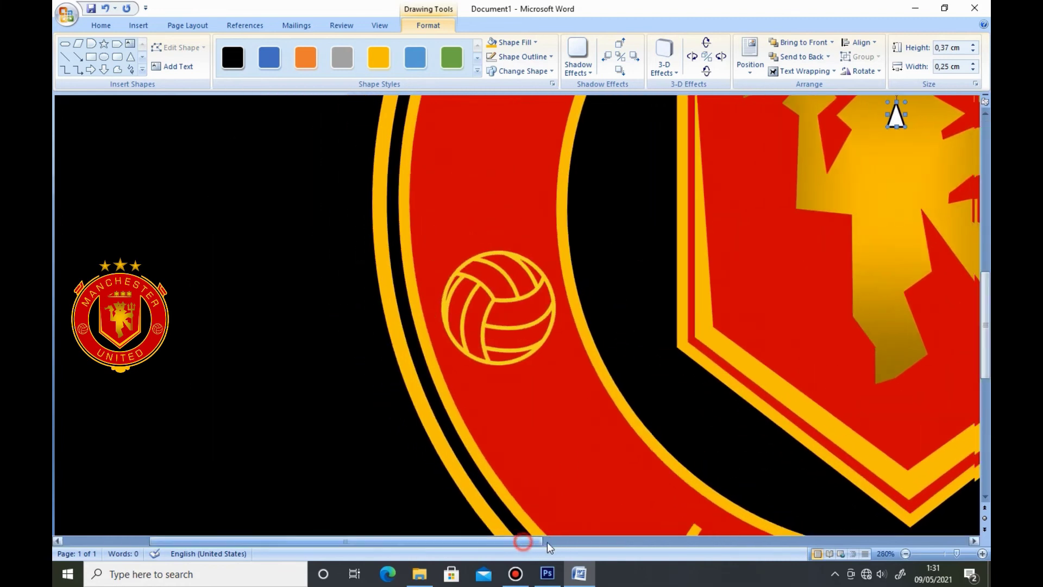
{"action": "scroll", "coordinate": [589, 135], "scroll_direction": "up", "scroll_amount": 5}
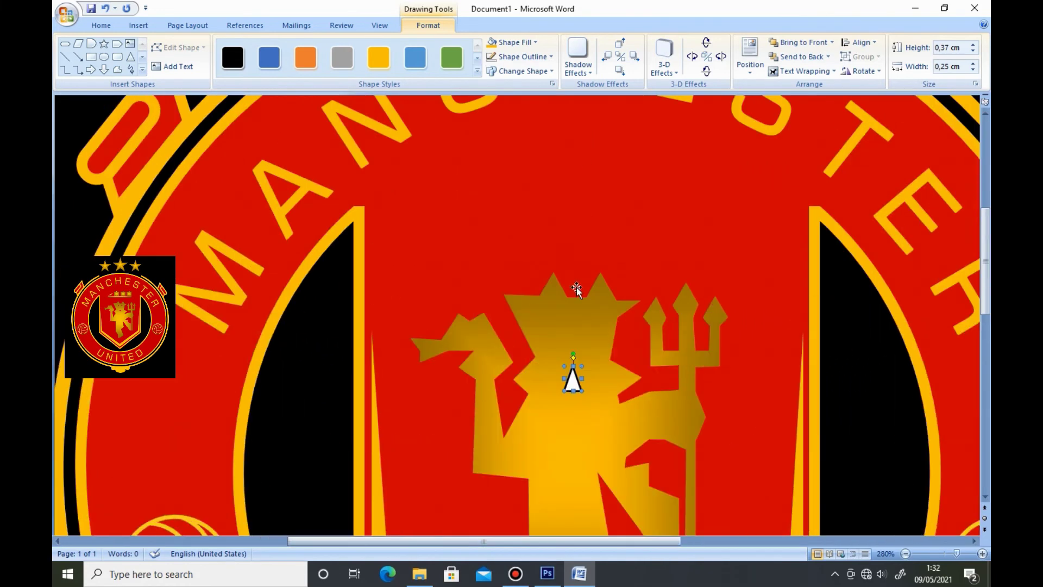
{"action": "mouse_move", "coordinate": [573, 364]}
{"action": "left_mouse_down"}
{"action": "mouse_move", "coordinate": [574, 407]}
{"action": "mouse_move", "coordinate": [569, 364]}
{"action": "mouse_move", "coordinate": [577, 369]}
{"action": "left_mouse_up"}
{"action": "left_click", "coordinate": [513, 42]}
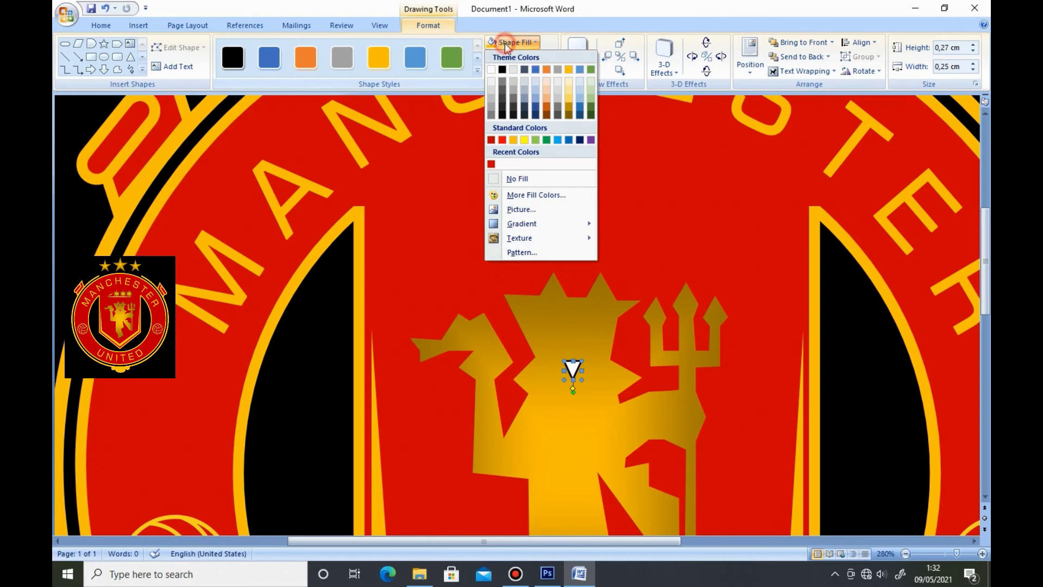
{"action": "left_click", "coordinate": [491, 164]}
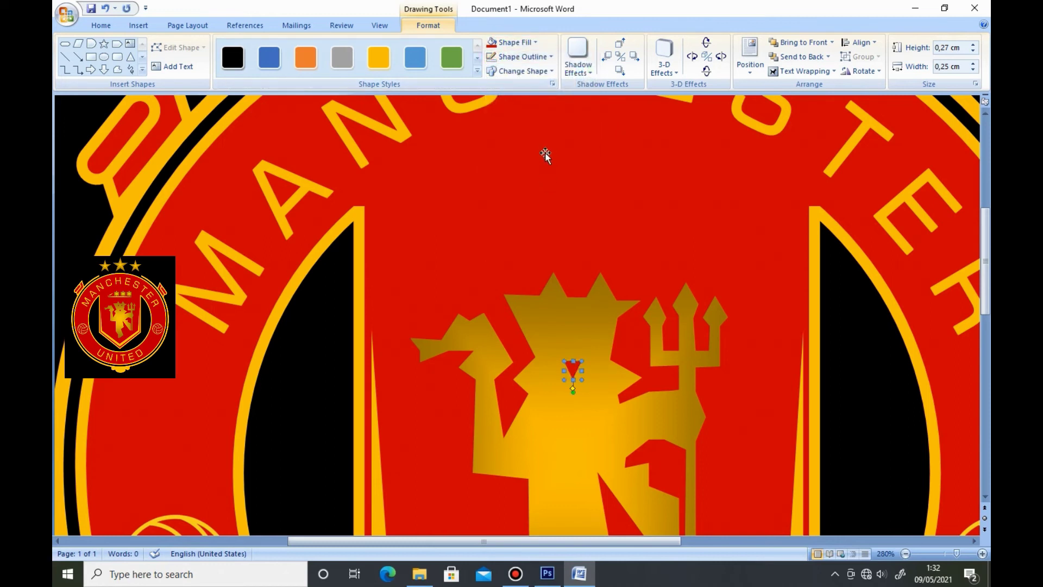
- Copy the red triangle, place it as the second eye and tilt it
{"action": "mouse_move", "coordinate": [567, 368]}
{"action": "left_mouse_down", "text": "ctrl"}
{"action": "mouse_move", "coordinate": [591, 388]}
{"action": "mouse_move", "coordinate": [592, 324]}
{"action": "mouse_move", "coordinate": [609, 315]}
{"action": "mouse_move", "coordinate": [595, 317]}
{"action": "left_mouse_up", "text": "ctrl"}
{"action": "mouse_move", "coordinate": [590, 319]}
{"action": "left_mouse_down"}
{"action": "mouse_move", "coordinate": [621, 346]}
{"action": "mouse_move", "coordinate": [552, 323]}
{"action": "left_mouse_up"}
{"action": "left_click_drag", "start_coordinate": [519, 302], "coordinate": [570, 316]}
{"action": "left_click", "coordinate": [609, 363]}
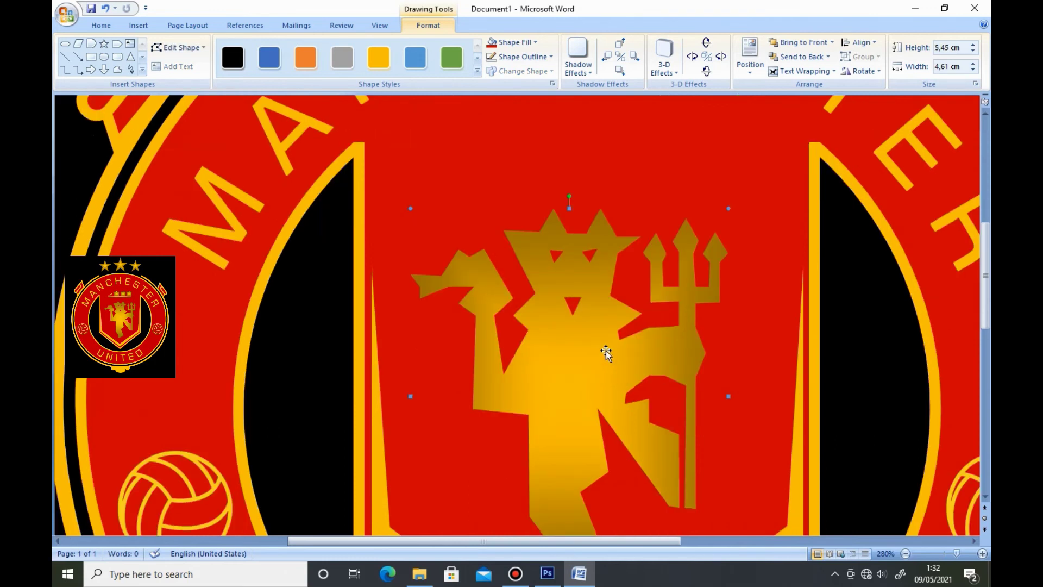
- Group the gold devil with its two red eye triangles
{"action": "scroll", "coordinate": [605, 349], "scroll_direction": "up", "scroll_amount": 2}
{"action": "scroll", "coordinate": [602, 344], "scroll_direction": "down", "scroll_amount": 7}
{"action": "scroll", "coordinate": [602, 343], "scroll_direction": "down", "scroll_amount": 5}
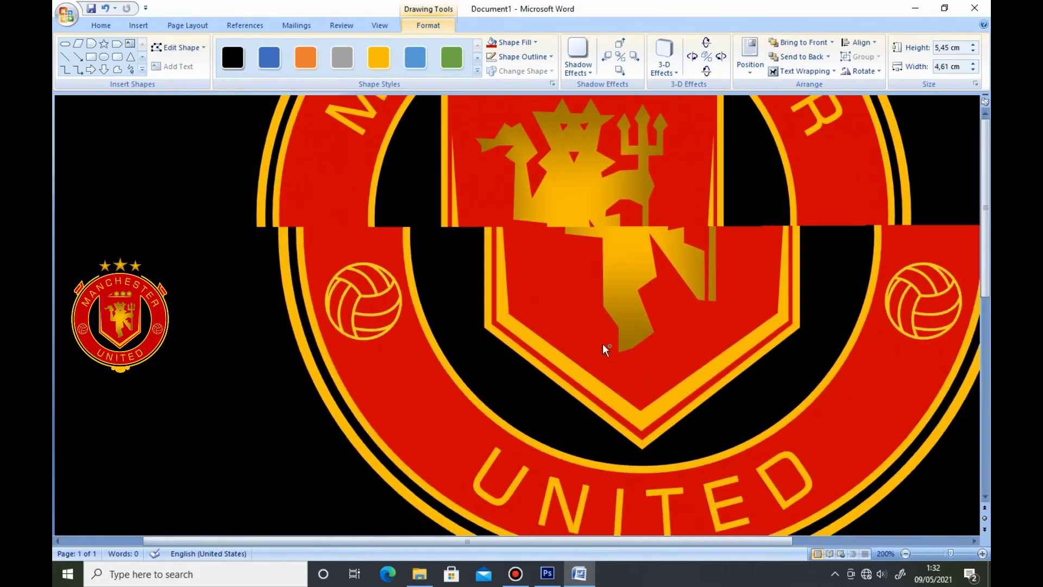
{"action": "scroll", "coordinate": [602, 343], "scroll_direction": "down", "scroll_amount": 6}
{"action": "scroll", "coordinate": [601, 343], "scroll_direction": "down", "scroll_amount": 1}
{"action": "scroll", "coordinate": [603, 345], "scroll_direction": "down", "scroll_amount": 1}
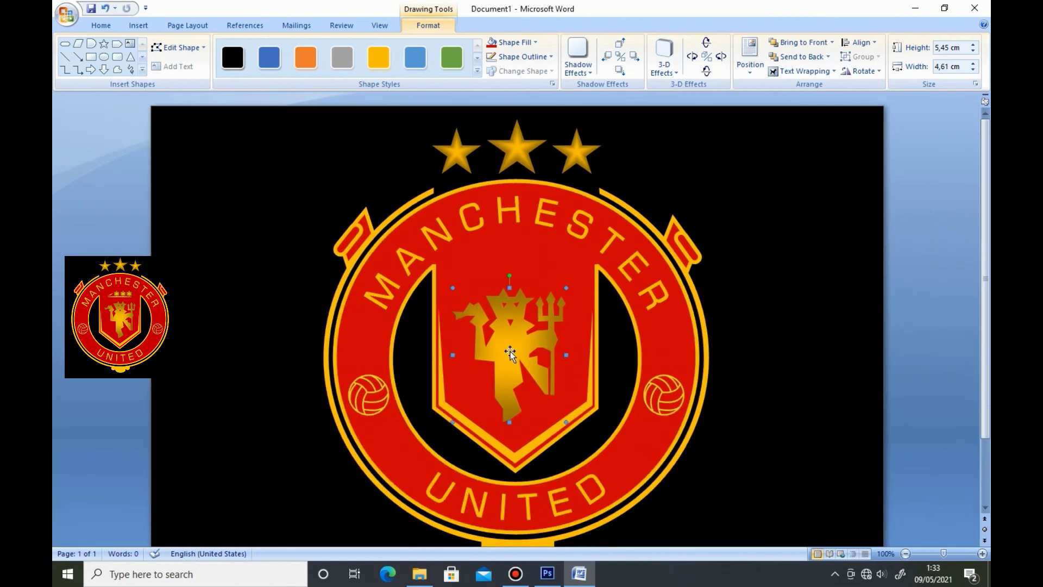
{"action": "scroll", "coordinate": [513, 348], "scroll_direction": "up", "scroll_amount": 3}
{"action": "scroll", "coordinate": [516, 344], "scroll_direction": "up", "scroll_amount": 4}
{"action": "scroll", "coordinate": [538, 342], "scroll_direction": "up", "scroll_amount": 3}
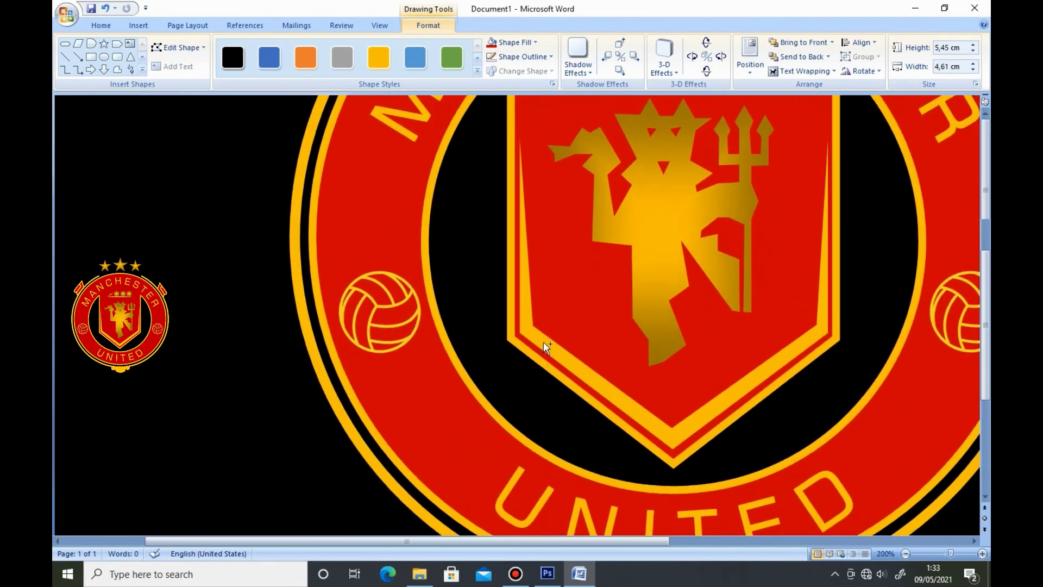
{"action": "scroll", "coordinate": [543, 341], "scroll_direction": "up", "scroll_amount": 2}
{"action": "left_click_drag", "start_coordinate": [620, 539], "coordinate": [698, 533]}
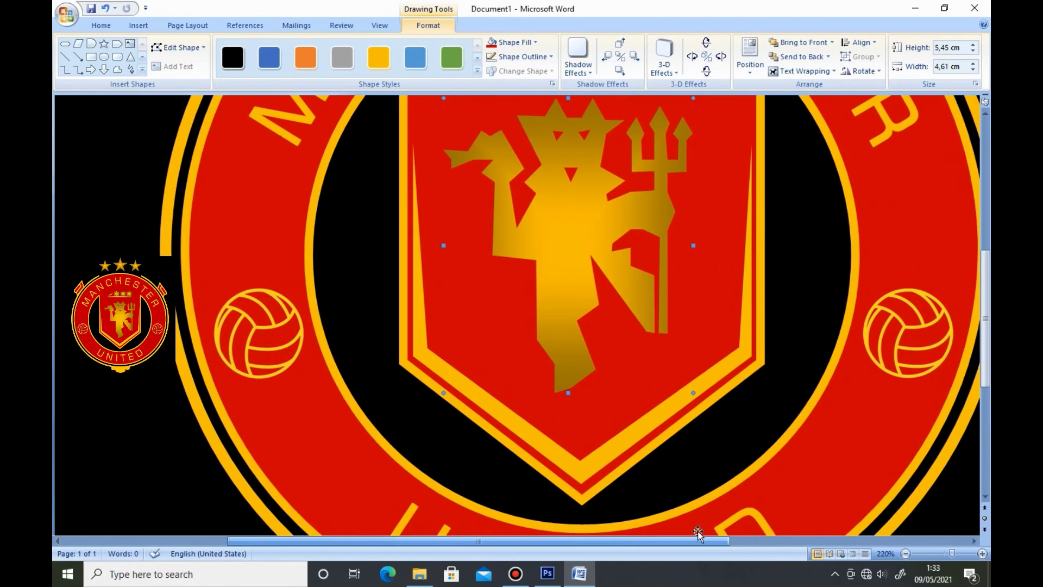
{"action": "scroll", "coordinate": [699, 435], "scroll_direction": "up", "scroll_amount": 2}
{"action": "scroll", "coordinate": [673, 385], "scroll_direction": "down", "scroll_amount": 1}
{"action": "left_click", "coordinate": [566, 242], "text": "shift"}
{"action": "left_click", "coordinate": [580, 204], "text": "shift"}
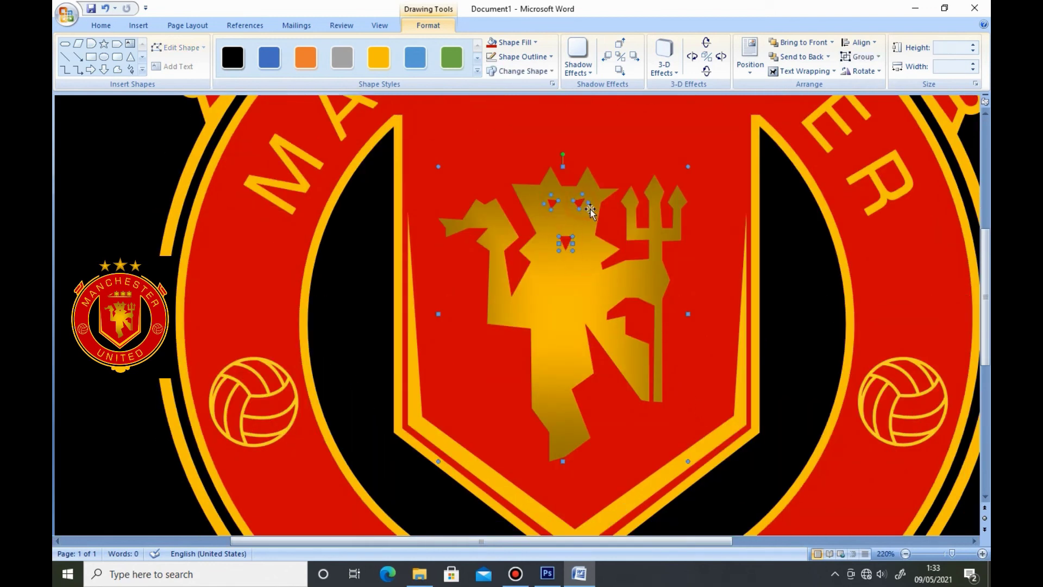
{"action": "right_click", "coordinate": [593, 211]}
{"action": "left_click", "coordinate": [732, 265]}
- Enlarge the devil group to 5,1 cm wide and 5,8 cm tall
{"action": "left_click_drag", "start_coordinate": [706, 314], "coordinate": [714, 315]}
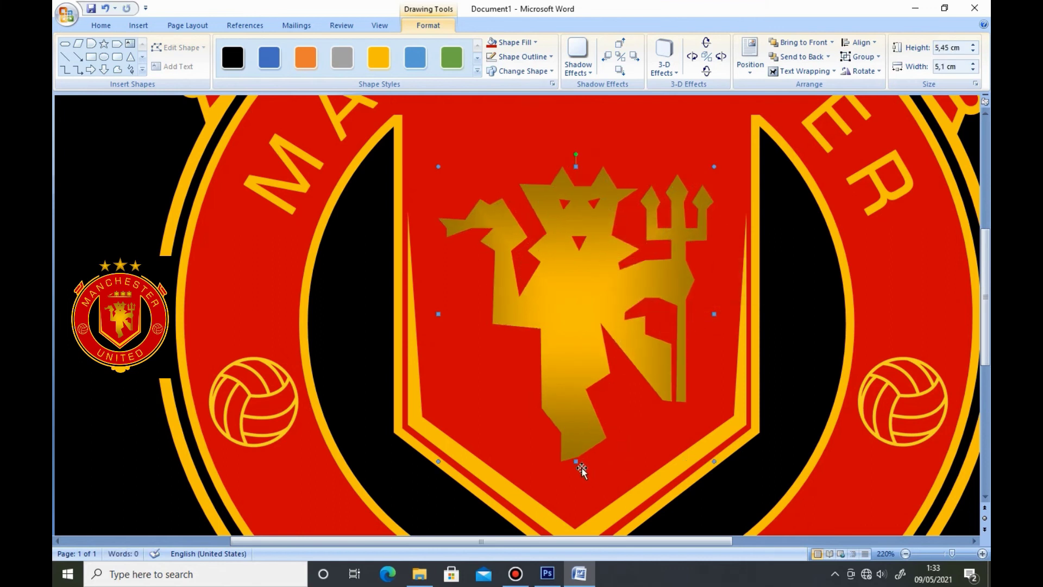
{"action": "left_click_drag", "start_coordinate": [575, 462], "coordinate": [576, 489]}
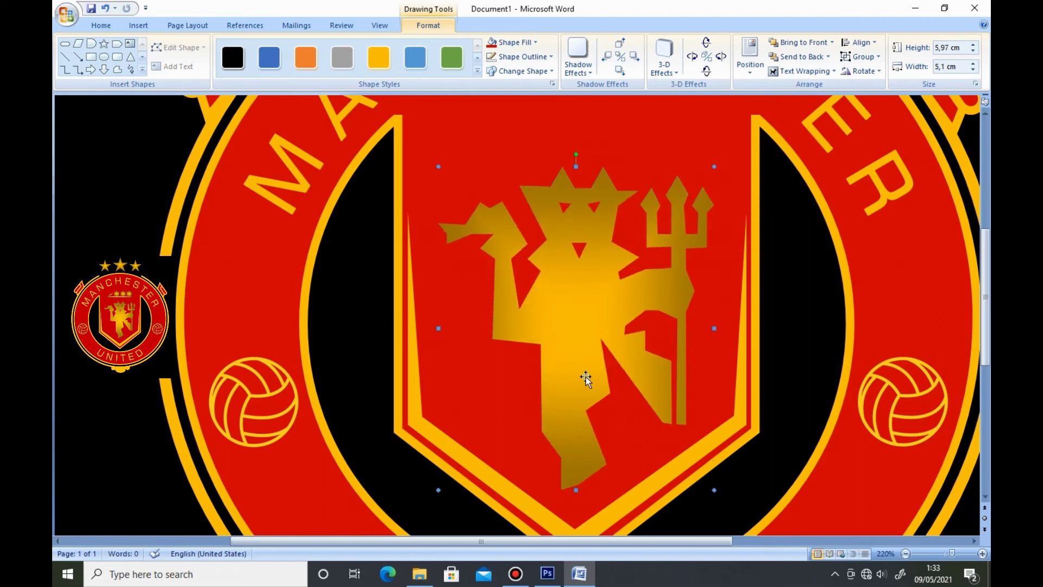
{"action": "scroll", "coordinate": [583, 367], "scroll_direction": "down", "scroll_amount": 3}
{"action": "left_click_drag", "start_coordinate": [577, 422], "coordinate": [578, 412]}
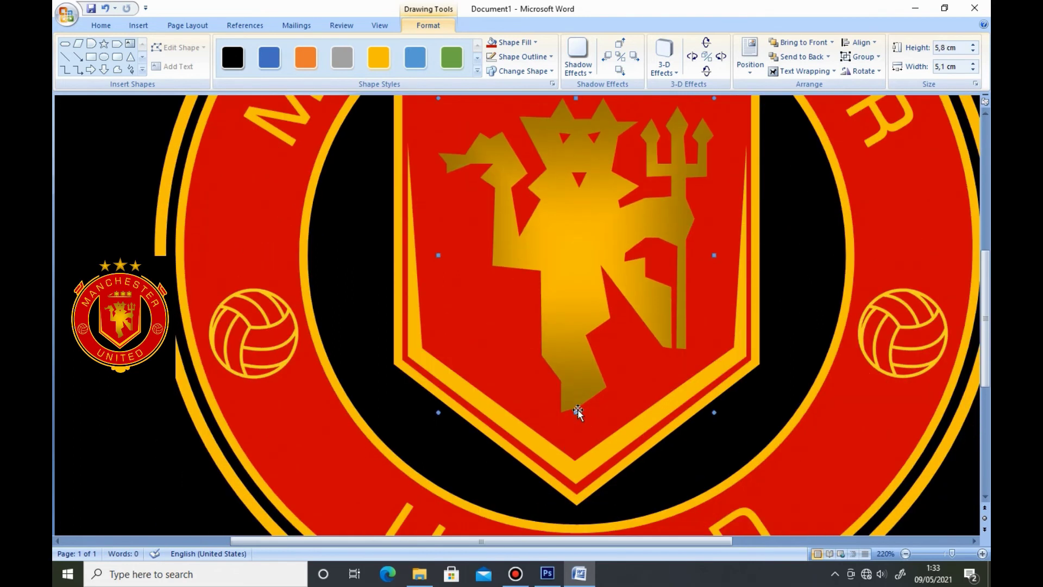
{"action": "scroll", "coordinate": [578, 409], "scroll_direction": "up", "scroll_amount": 6}
{"action": "scroll", "coordinate": [641, 369], "scroll_direction": "up", "scroll_amount": 6}
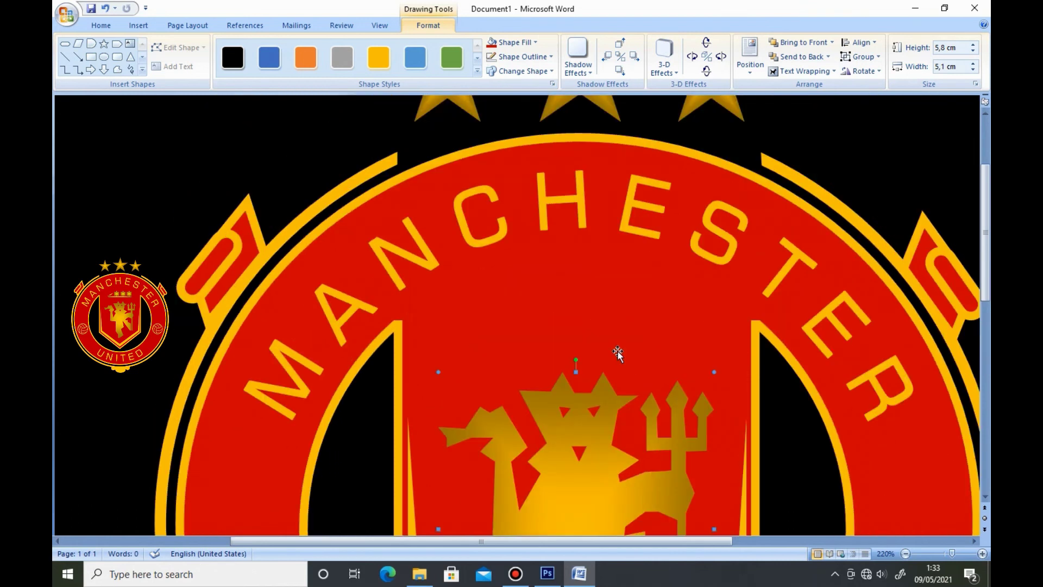
- Draw a closed freeform hull bar with a slanted left end above the devil
{"action": "left_click", "coordinate": [638, 304]}
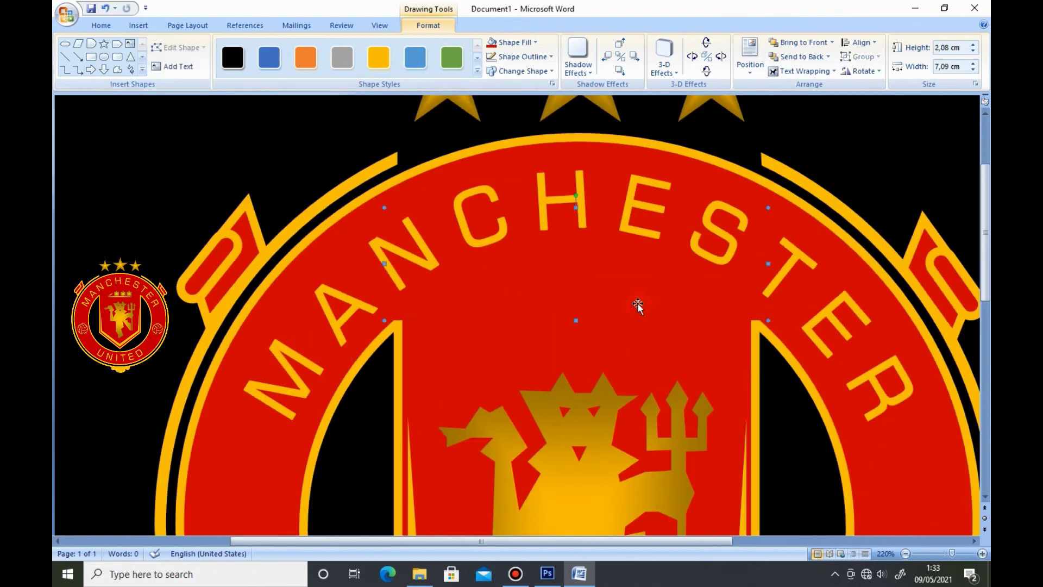
{"action": "left_click", "coordinate": [118, 70]}
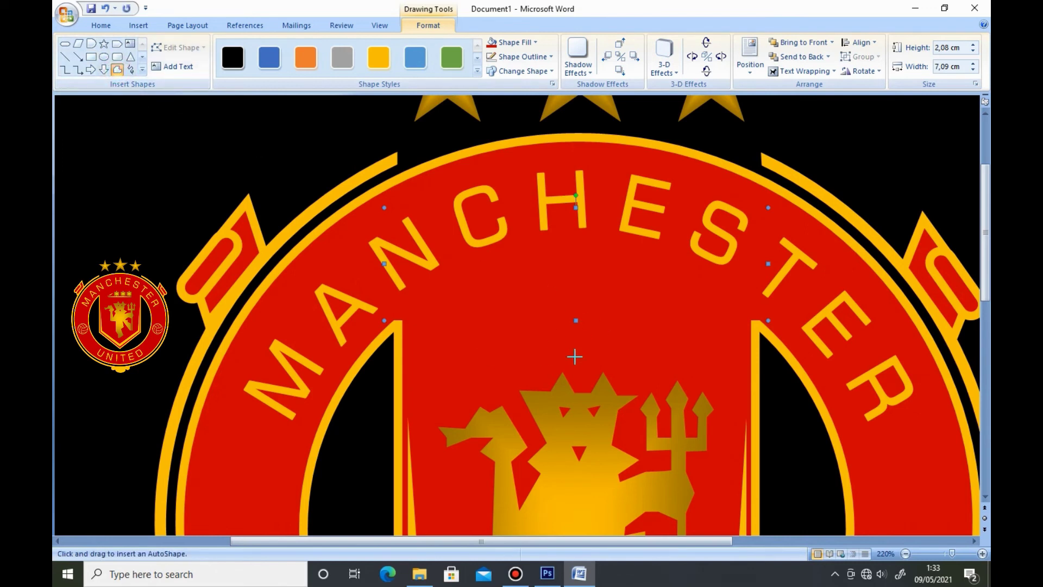
{"action": "left_click", "coordinate": [698, 340]}
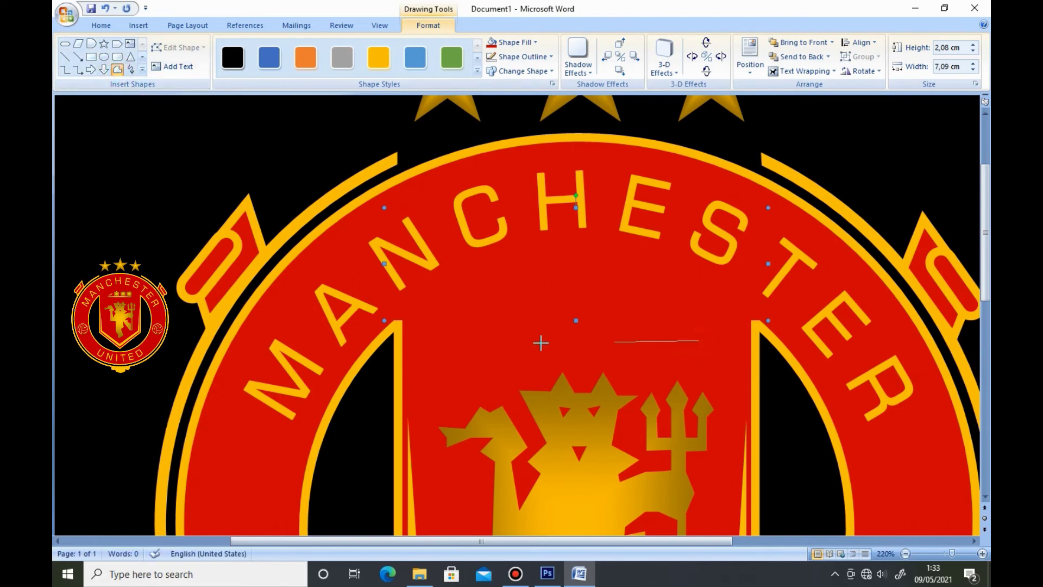
{"action": "left_click", "coordinate": [478, 338]}
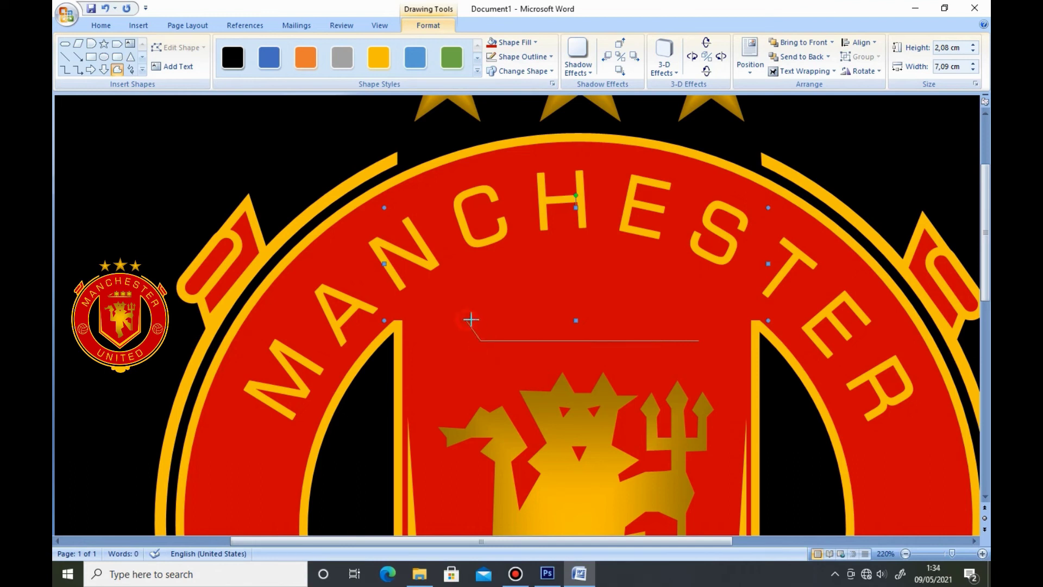
{"action": "left_click", "coordinate": [486, 327]}
{"action": "left_click", "coordinate": [698, 341]}
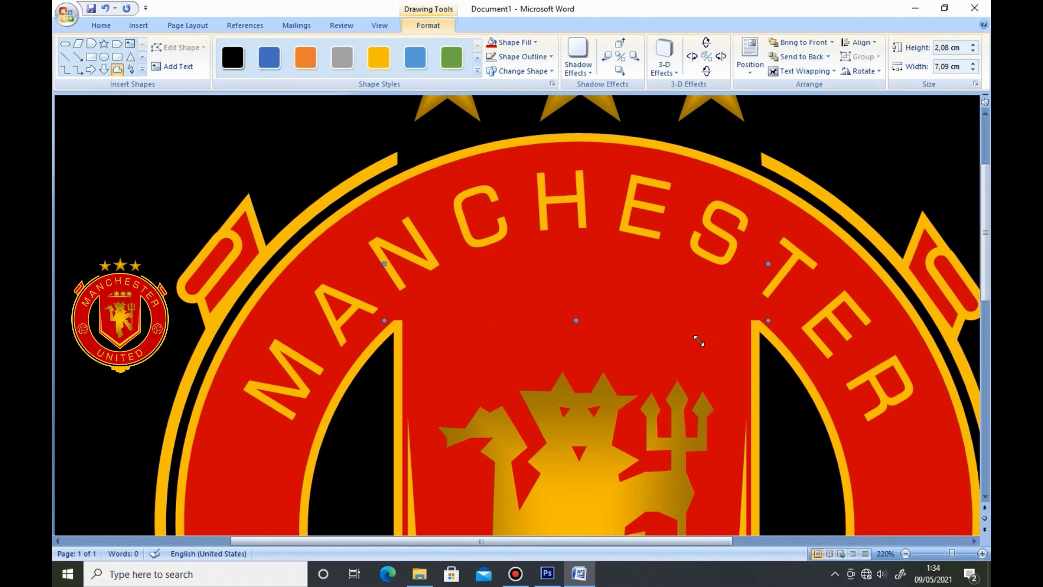
- Fill the hull gold with no outline and thin it to 4,3 × 0,25 cm
{"action": "left_click", "coordinate": [510, 49]}
{"action": "left_click", "coordinate": [519, 140]}
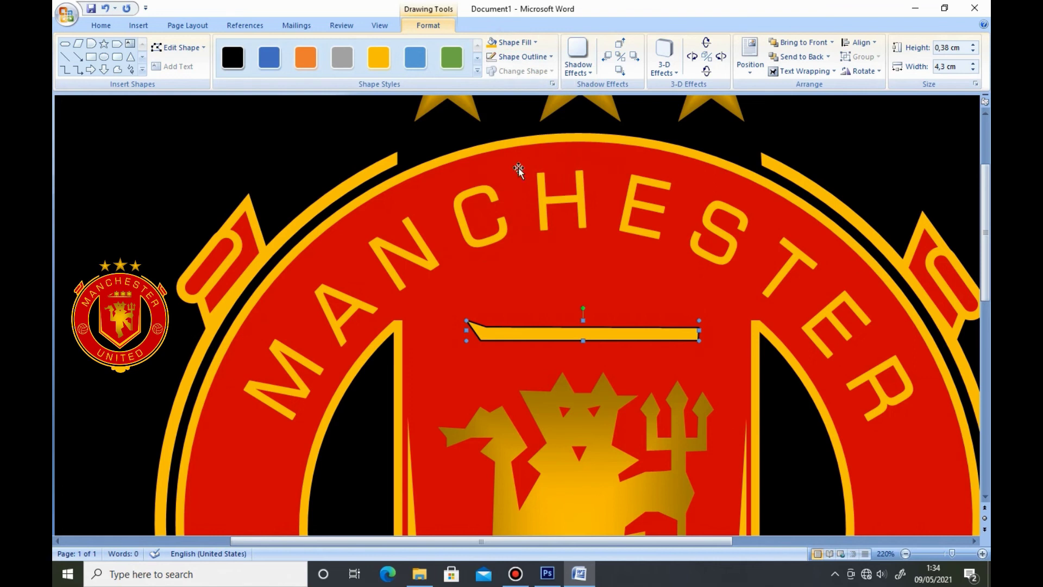
{"action": "left_click", "coordinate": [516, 56]}
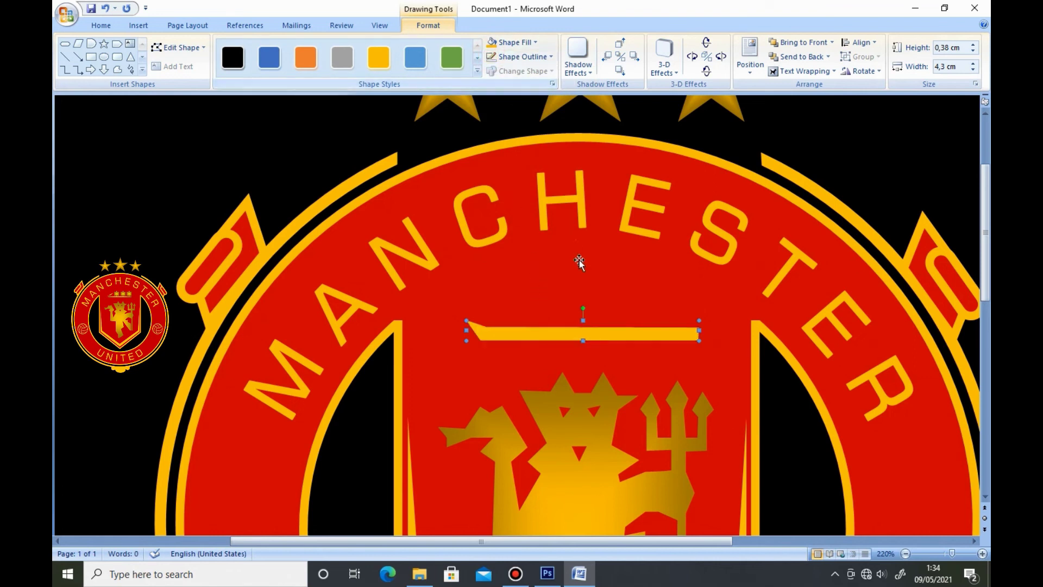
{"action": "left_click_drag", "start_coordinate": [583, 321], "coordinate": [582, 328]}
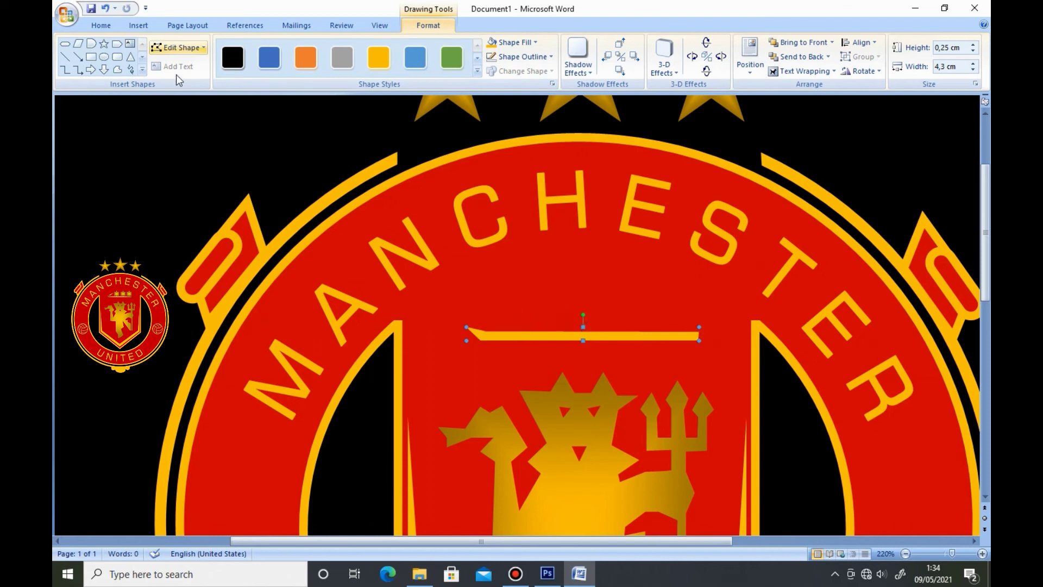
{"action": "left_click", "coordinate": [65, 56]}
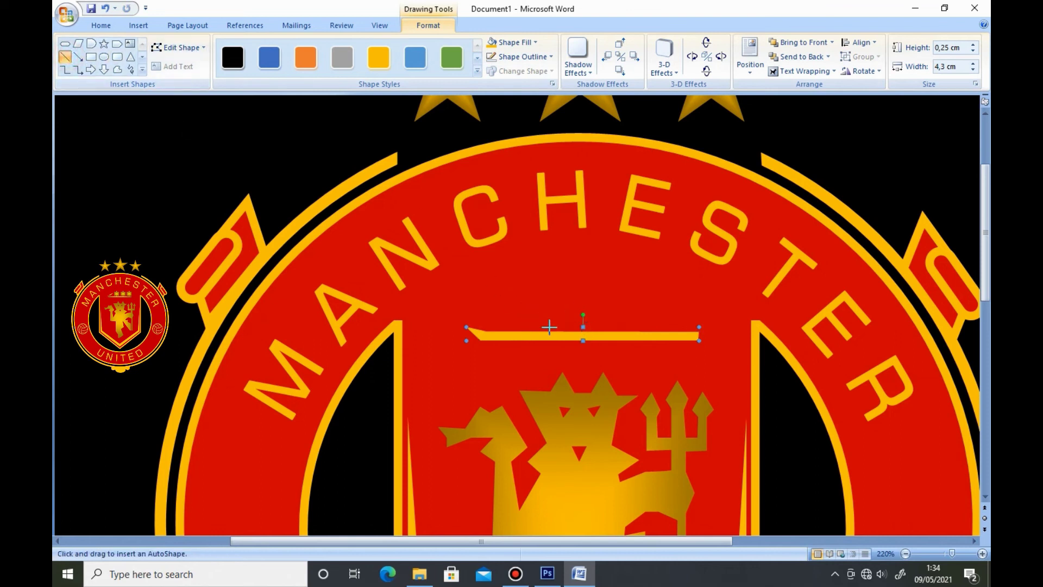
- Draw a straight vertical gold mast on the hull with a 3 pt line weight
{"action": "left_click_drag", "start_coordinate": [615, 338], "coordinate": [616, 285]}
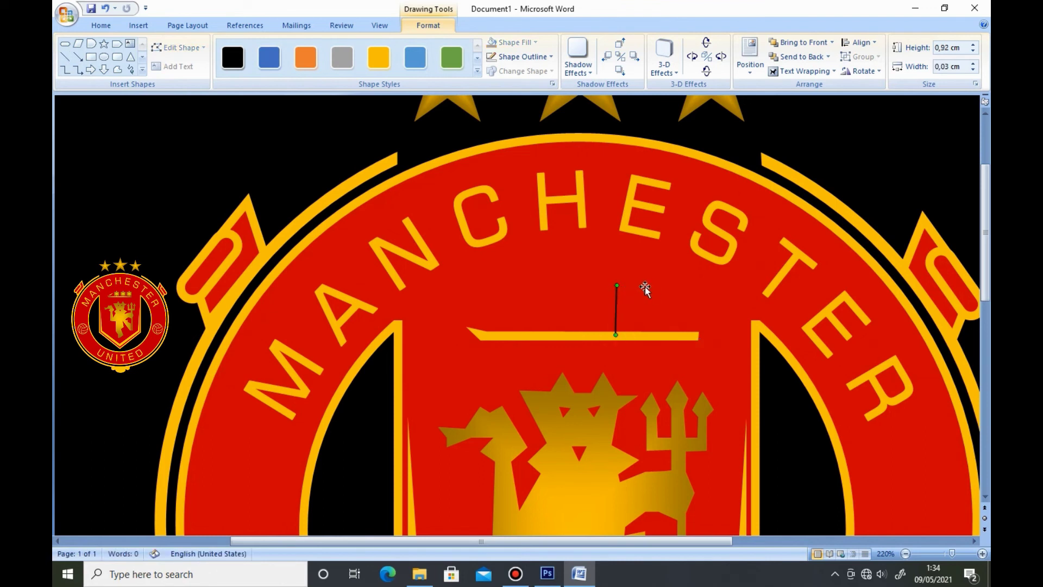
{"action": "left_click", "coordinate": [521, 56]}
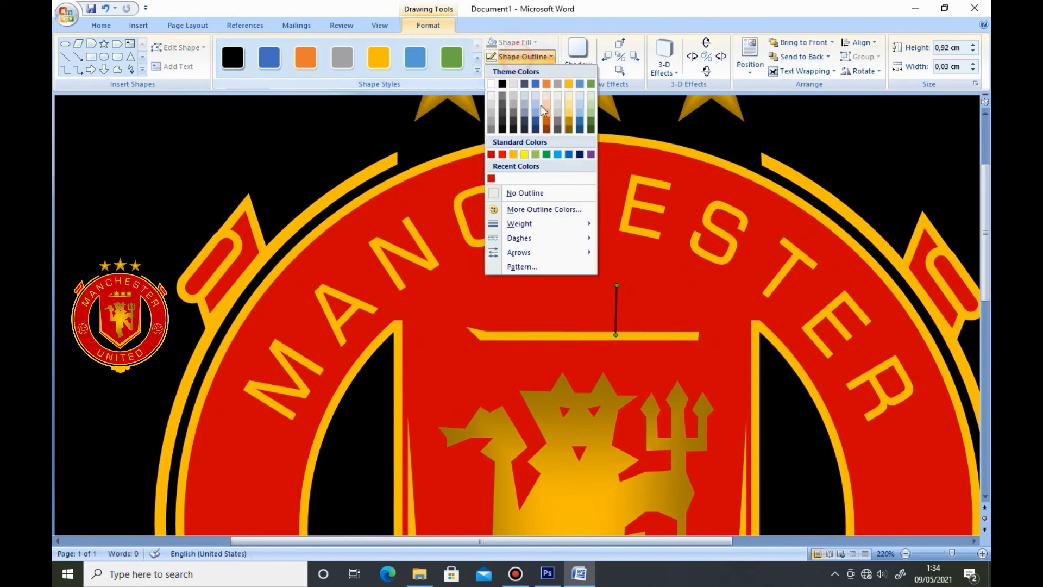
{"action": "left_click", "coordinate": [513, 154]}
{"action": "left_click", "coordinate": [532, 59]}
{"action": "mouse_move", "coordinate": [519, 223]}
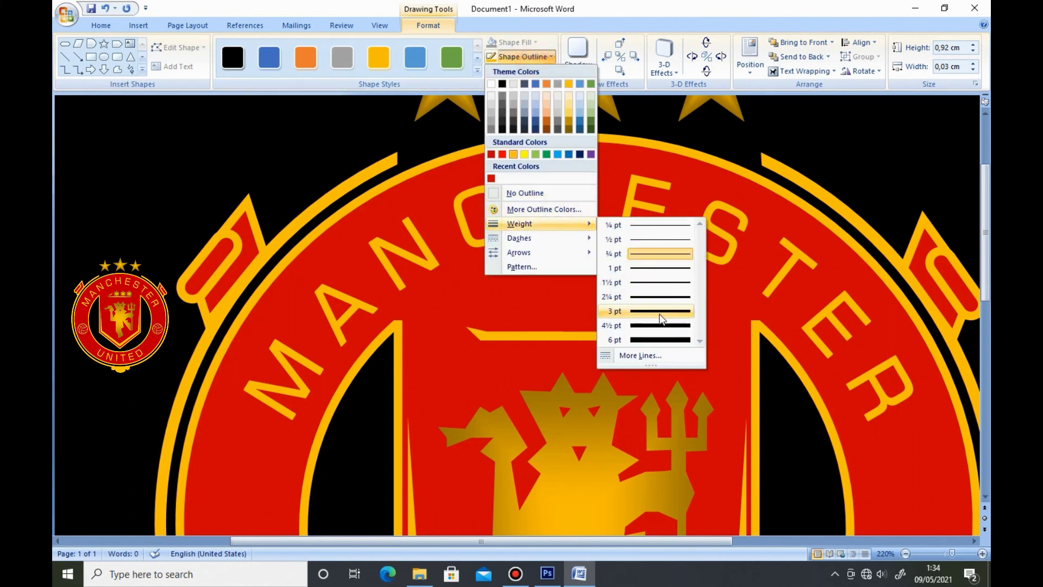
{"action": "left_click", "coordinate": [680, 310]}
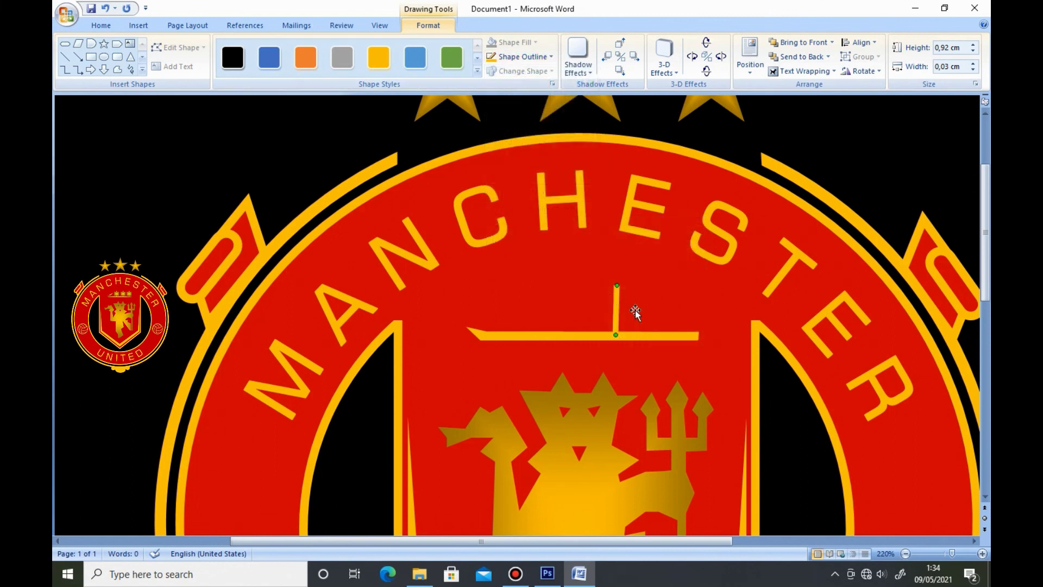
{"action": "left_click_drag", "start_coordinate": [615, 281], "coordinate": [616, 282]}
- Duplicate the mast and space the three masts evenly along the hull
{"action": "key", "text": "ctrl+d"}
{"action": "mouse_move", "coordinate": [637, 323]}
{"action": "left_mouse_down"}
{"action": "mouse_move", "coordinate": [662, 314]}
{"action": "mouse_move", "coordinate": [549, 310]}
{"action": "left_mouse_up"}
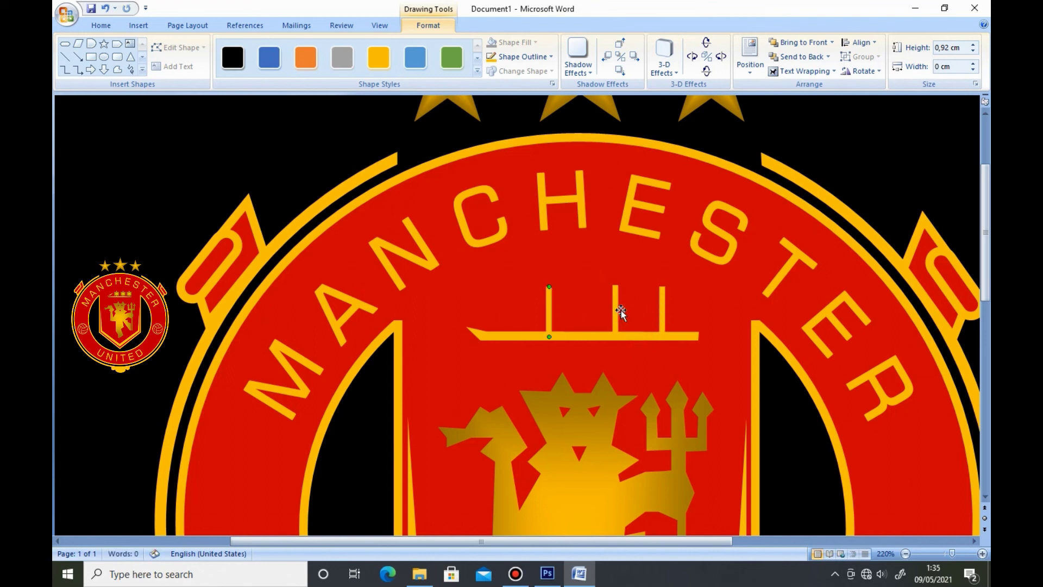
{"action": "left_click_drag", "start_coordinate": [617, 311], "coordinate": [607, 310]}
{"action": "key", "text": "ctrl+Right"}
{"action": "key", "text": "ctrl+Right"}
{"action": "key", "text": "ctrl+Right"}
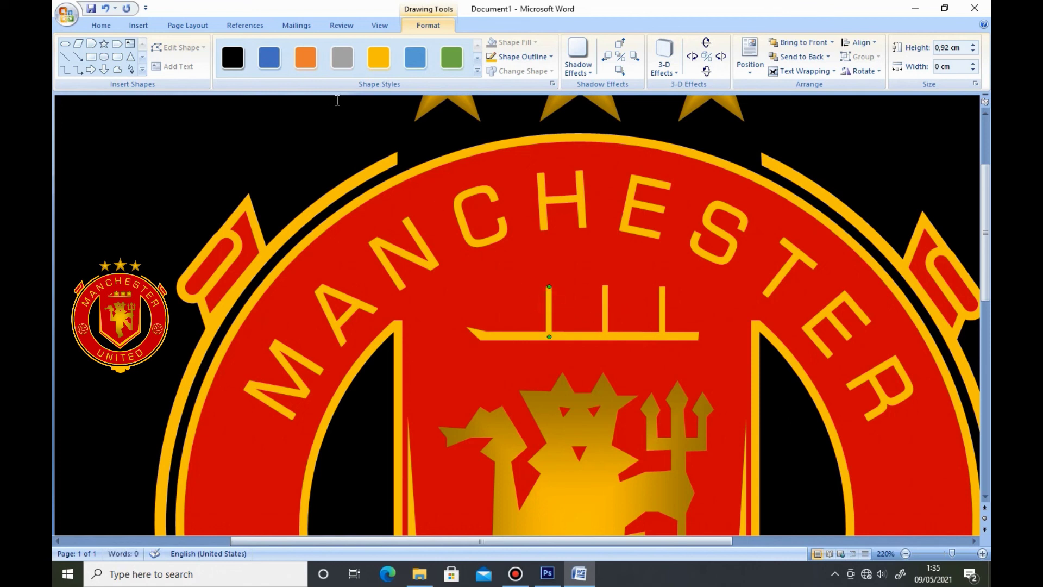
- Draw a small gold rectangular sail and duplicate it into three sails across the masts
{"action": "left_click", "coordinate": [95, 59]}
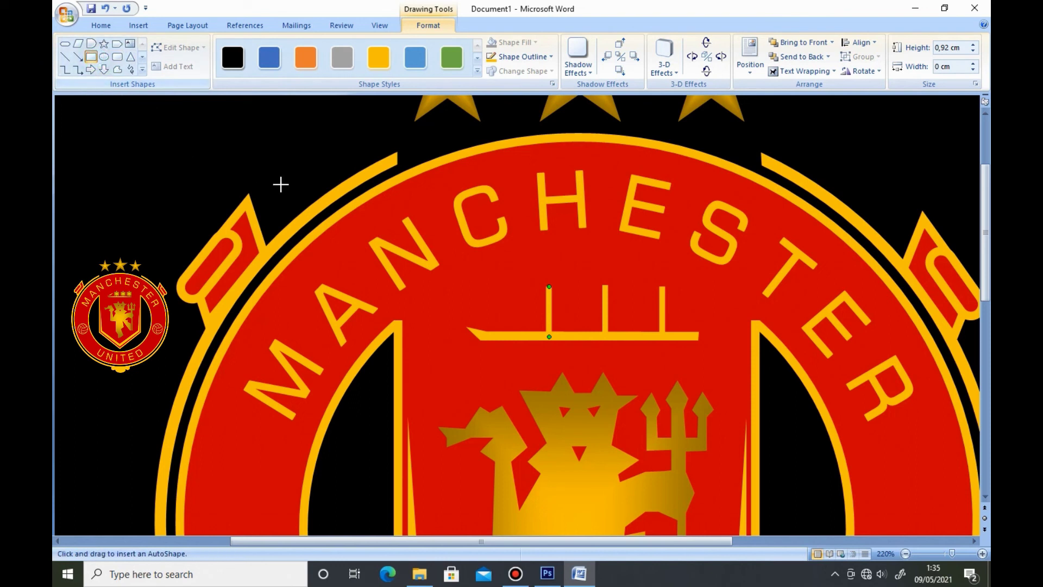
{"action": "mouse_move", "coordinate": [531, 291]}
{"action": "left_mouse_down"}
{"action": "mouse_move", "coordinate": [574, 326]}
{"action": "mouse_move", "coordinate": [551, 309]}
{"action": "left_mouse_up"}
{"action": "left_click", "coordinate": [492, 42]}
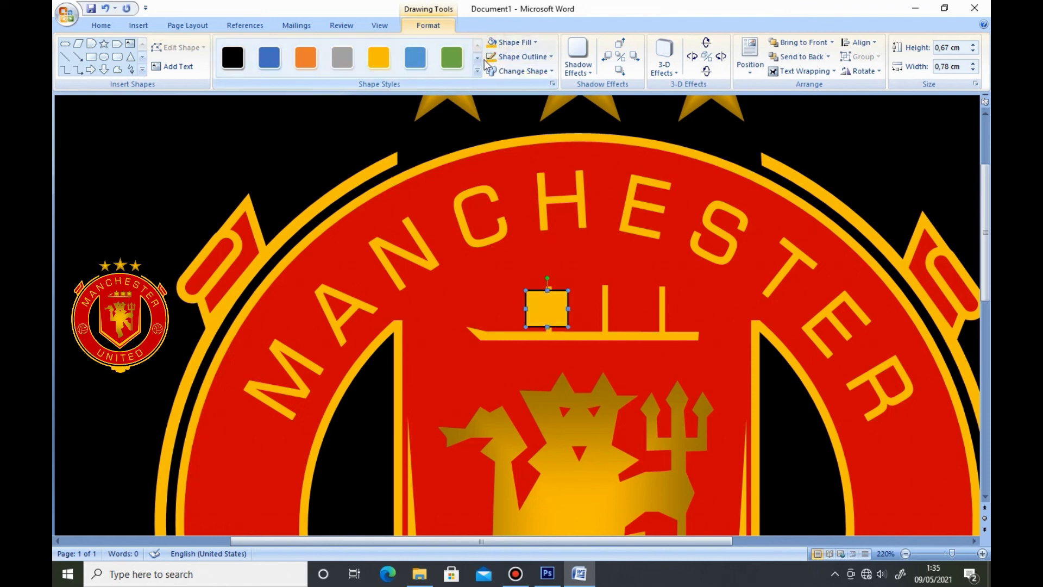
{"action": "left_click_drag", "start_coordinate": [547, 290], "coordinate": [547, 293]}
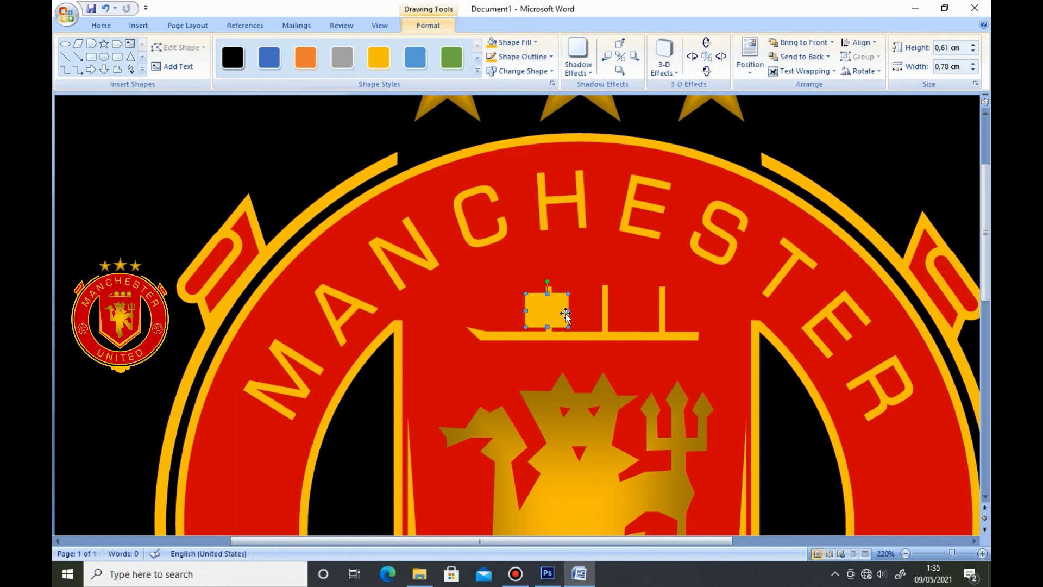
{"action": "key", "text": "ctrl+d"}
{"action": "left_click_drag", "start_coordinate": [578, 325], "coordinate": [612, 301]}
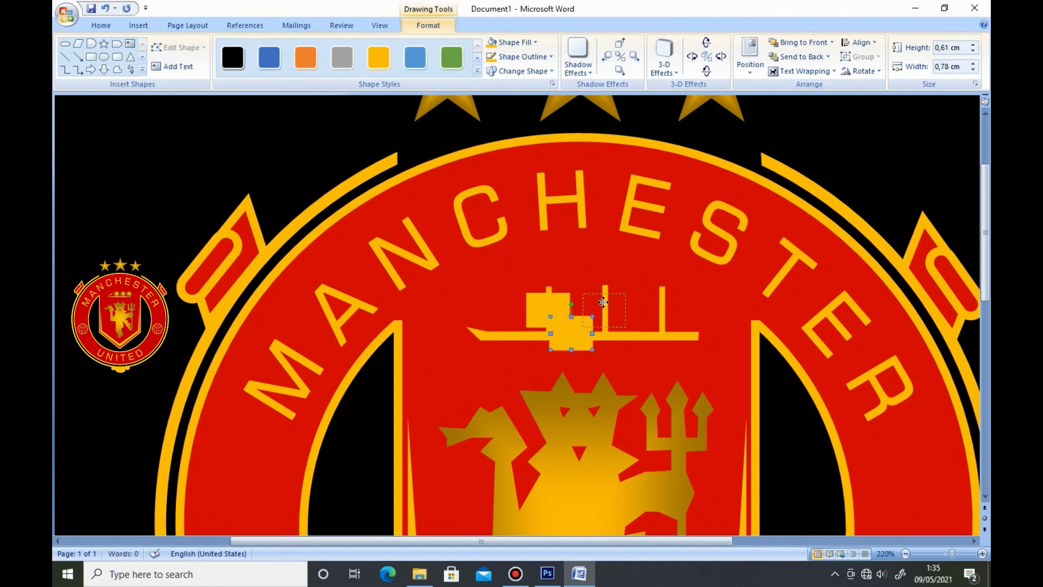
{"action": "key", "text": "ctrl+d"}
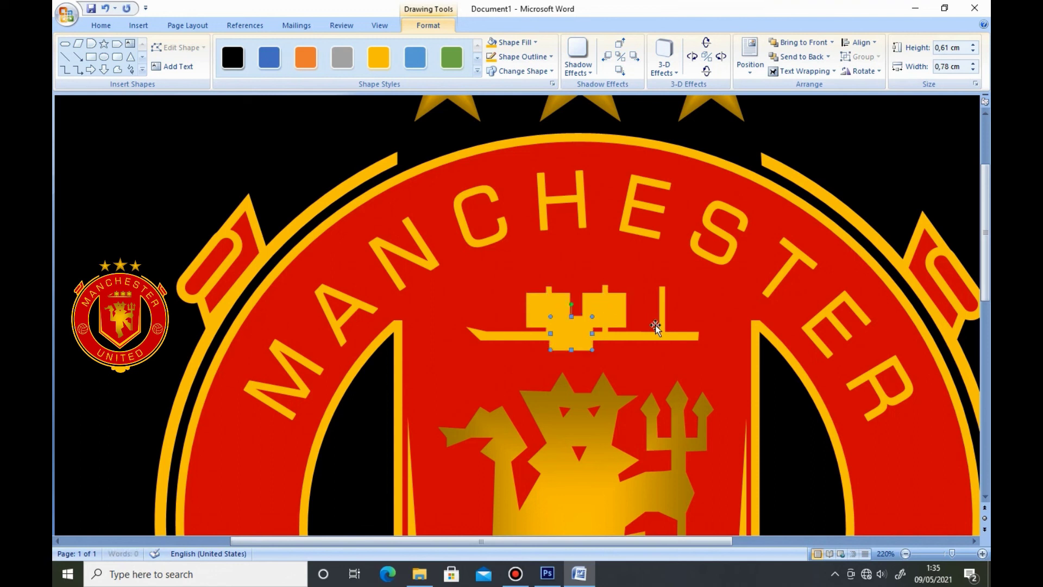
{"action": "left_click_drag", "start_coordinate": [567, 331], "coordinate": [656, 310]}
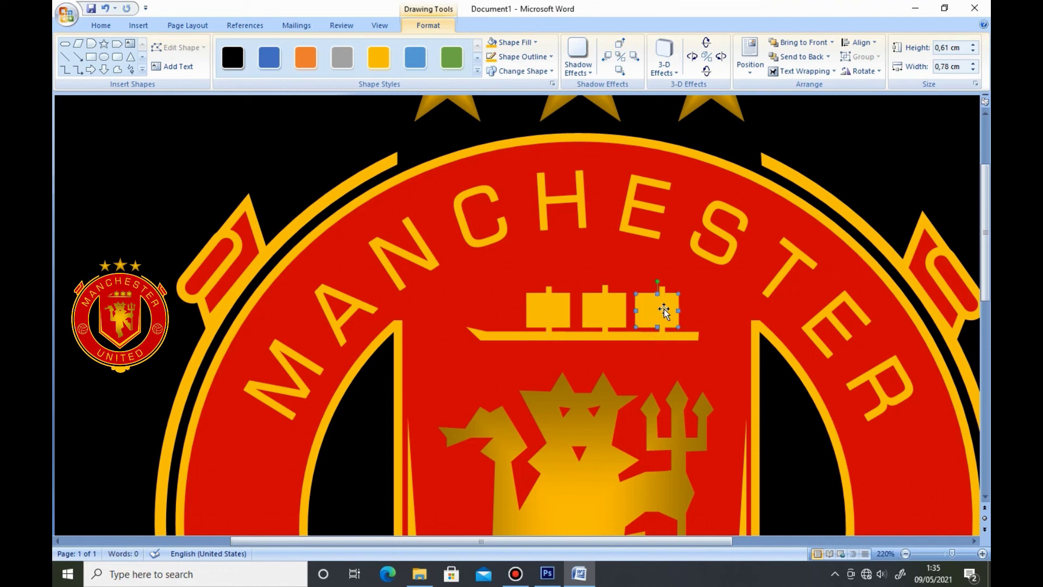
- Shorten the ship's base bar at its right end to match the sails
{"action": "left_click", "coordinate": [655, 289]}
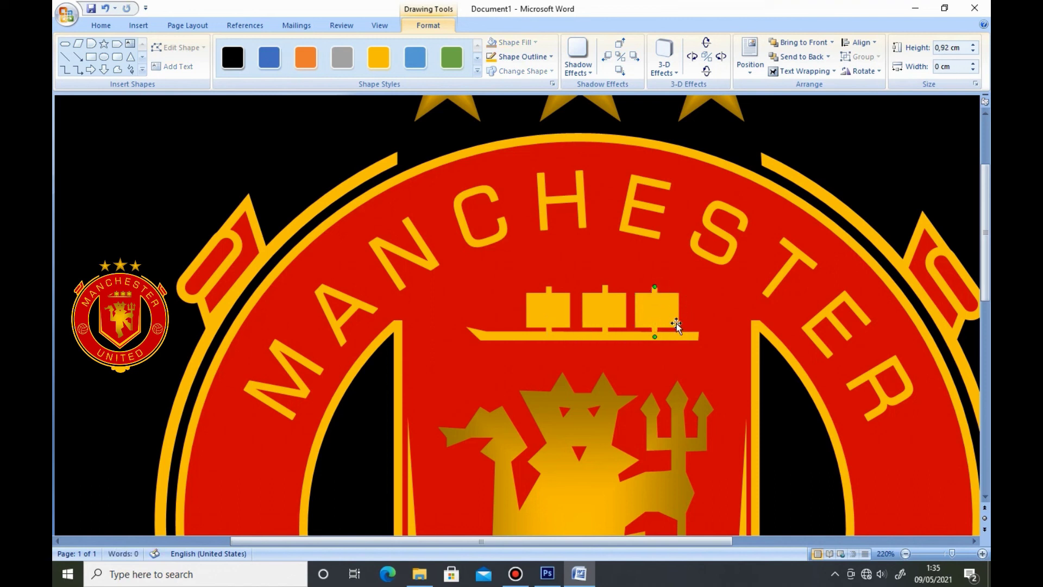
{"action": "left_click", "coordinate": [697, 338]}
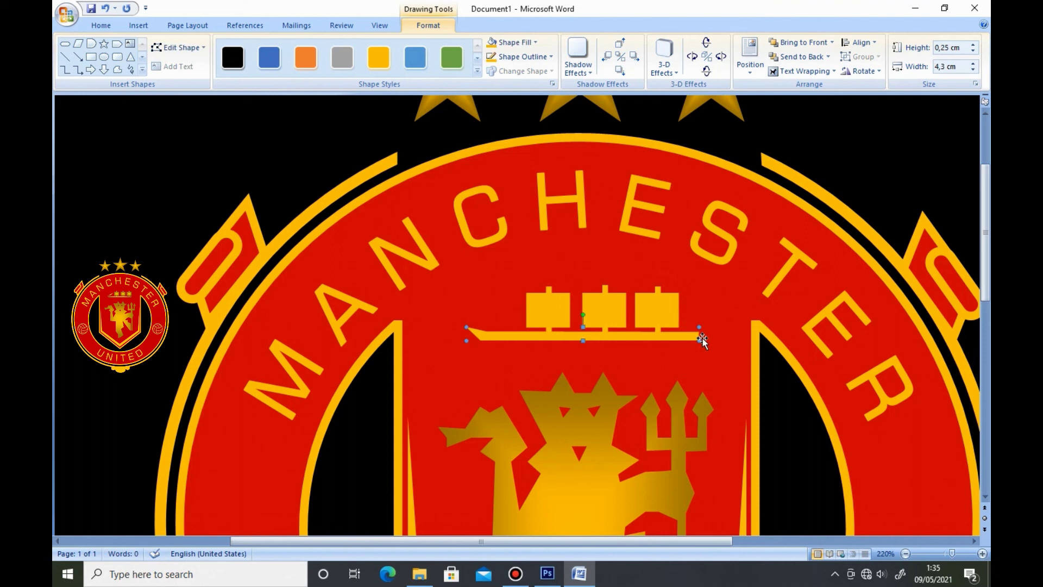
{"action": "left_click_drag", "start_coordinate": [698, 340], "coordinate": [678, 340]}
{"action": "left_click", "coordinate": [660, 318]}
{"action": "left_click", "coordinate": [602, 310]}
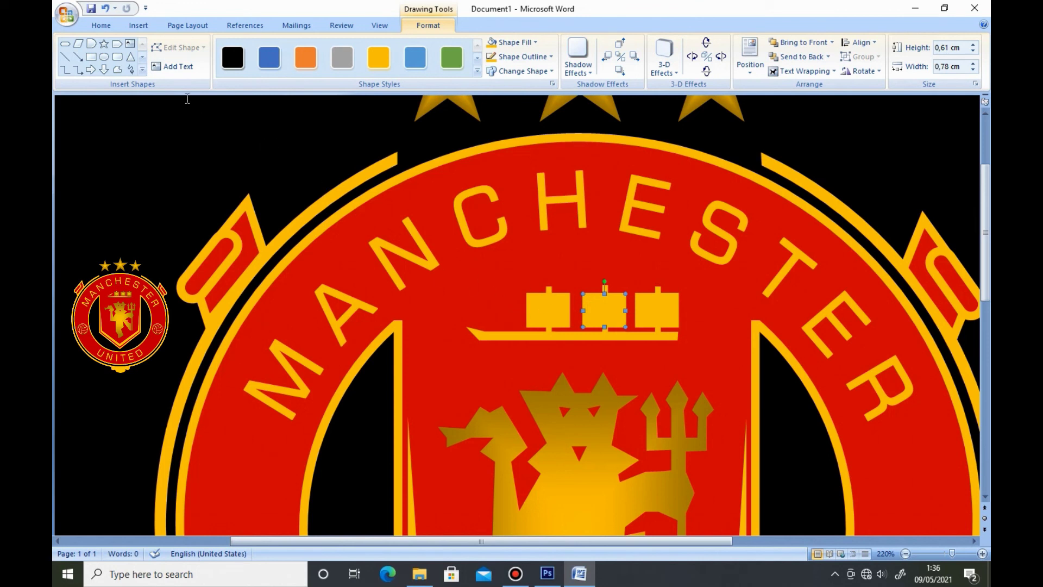
- Draw a closed freeform triangle at the ship's left end as the bow
{"action": "left_click", "coordinate": [117, 69]}
{"action": "left_click", "coordinate": [476, 327]}
{"action": "left_click", "coordinate": [498, 328]}
{"action": "left_click", "coordinate": [522, 301]}
{"action": "left_click", "coordinate": [476, 327]}
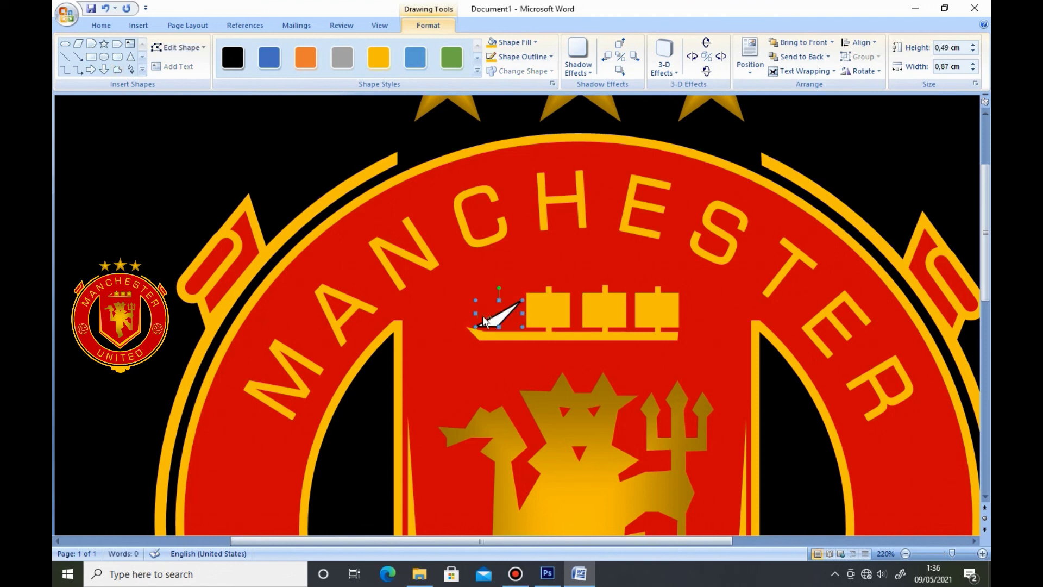
- Fill the bow triangle gold and pull its left point slightly outward via Edit Points
{"action": "scroll", "coordinate": [543, 382], "scroll_direction": "up", "scroll_amount": 2, "text": "ctrl"}
{"action": "left_click_drag", "start_coordinate": [595, 540], "coordinate": [677, 526]}
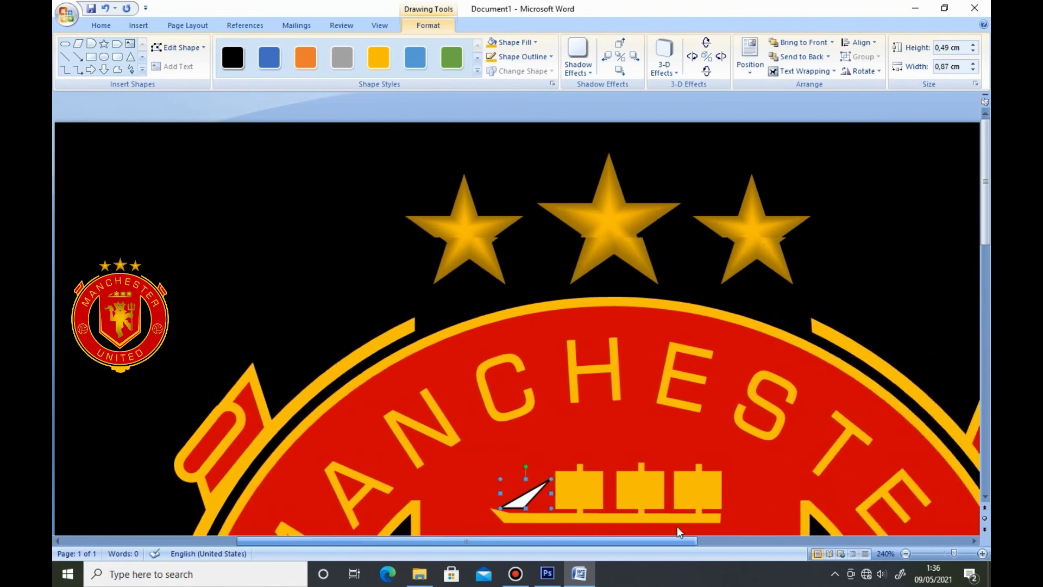
{"action": "scroll", "coordinate": [624, 325], "scroll_direction": "down", "scroll_amount": 1}
{"action": "scroll", "coordinate": [569, 143], "scroll_direction": "down", "scroll_amount": 1}
{"action": "left_click", "coordinate": [500, 42]}
{"action": "right_click", "coordinate": [516, 354]}
{"action": "left_click", "coordinate": [548, 405]}
{"action": "left_click_drag", "start_coordinate": [494, 358], "coordinate": [493, 356]}
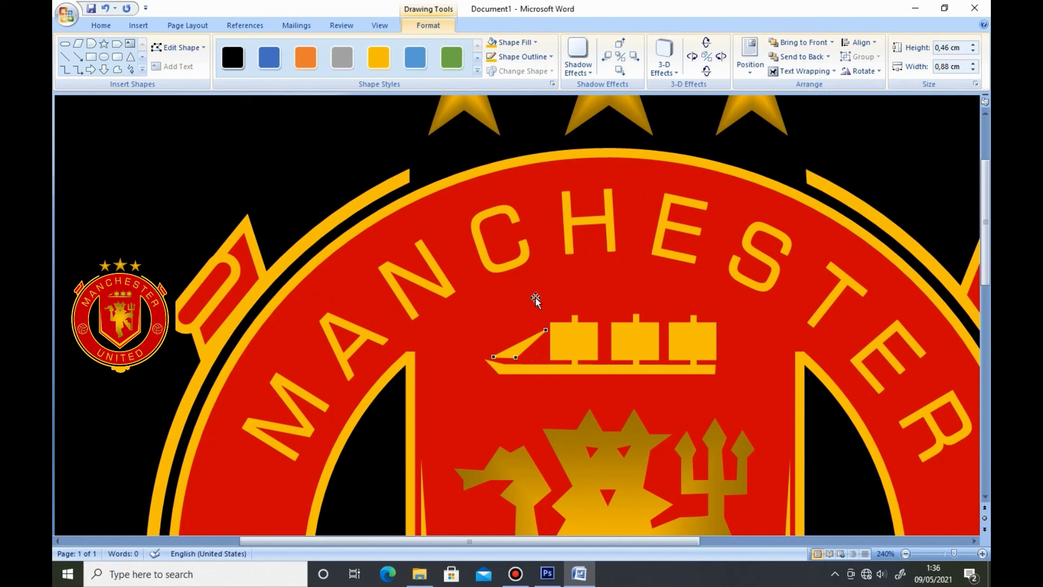
{"action": "left_click", "coordinate": [568, 344]}
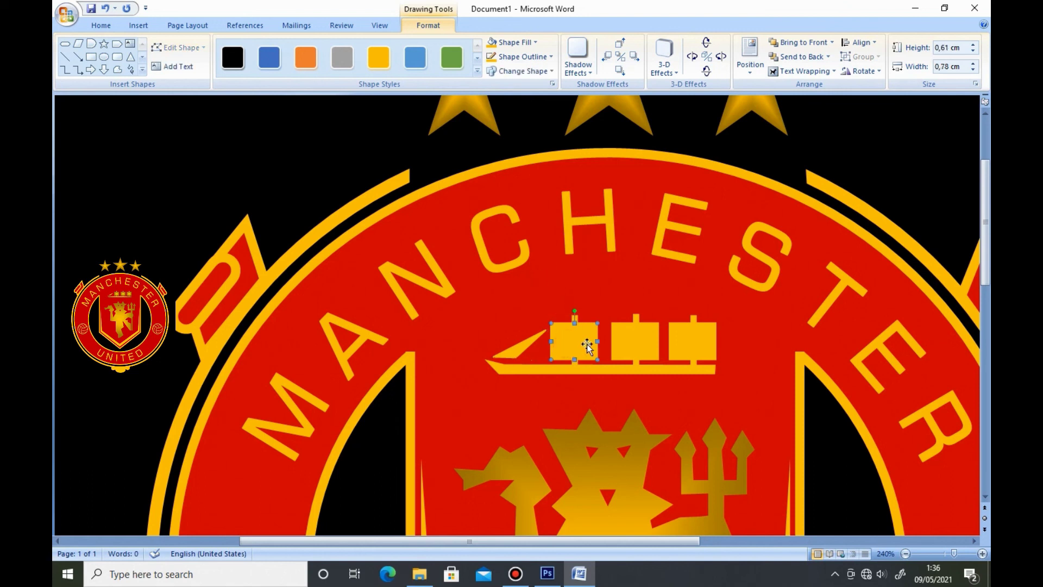
{"action": "scroll", "coordinate": [585, 341], "scroll_direction": "down", "scroll_amount": 13}
- Group the large crest ring, inner shield and MANCHESTER text into one object
{"action": "scroll", "coordinate": [583, 338], "scroll_direction": "down", "scroll_amount": 2}
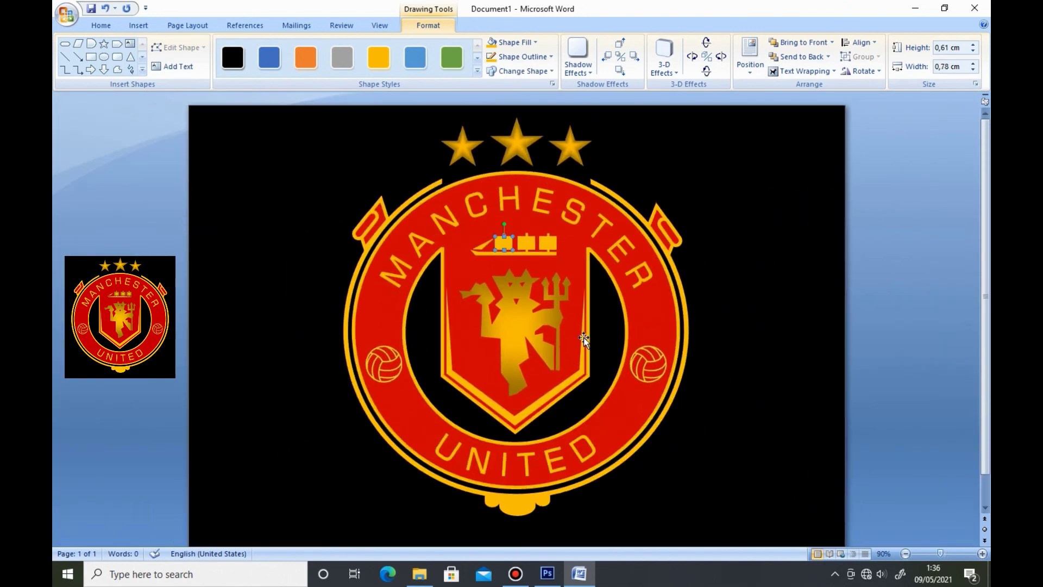
{"action": "left_click", "coordinate": [646, 329]}
{"action": "left_click", "coordinate": [576, 277], "text": "shift"}
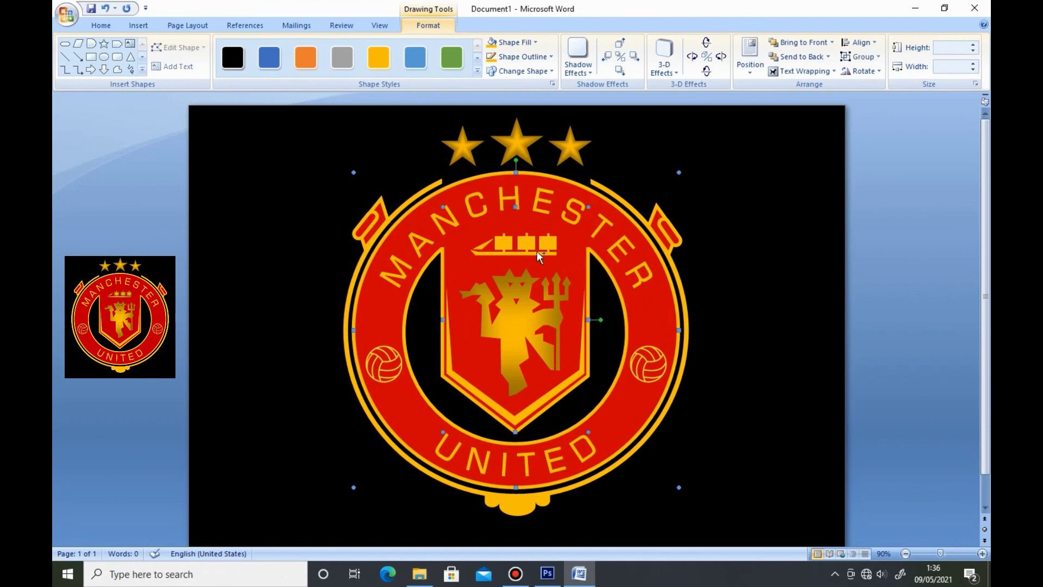
{"action": "left_click", "coordinate": [504, 223], "text": "shift"}
{"action": "right_click", "coordinate": [503, 223]}
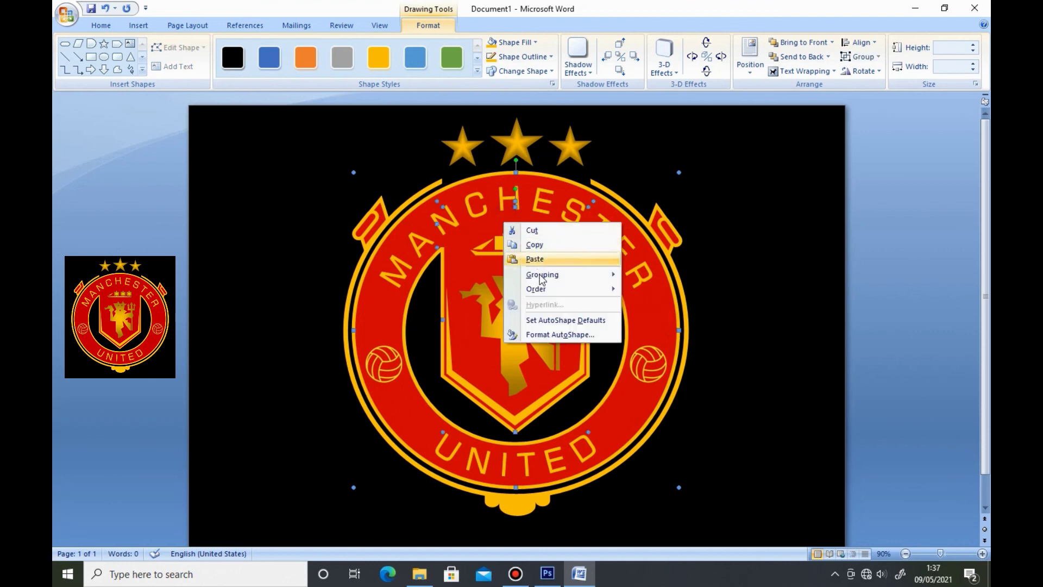
{"action": "left_click", "coordinate": [659, 276]}
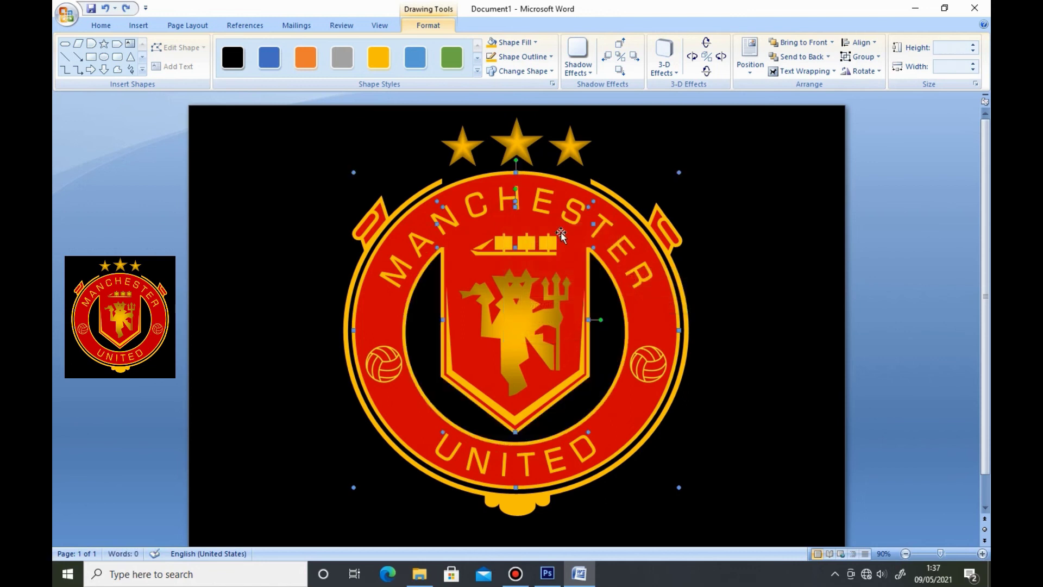
- Group the ship's sails and hull into a single ship object
{"action": "left_click", "coordinate": [507, 244]}
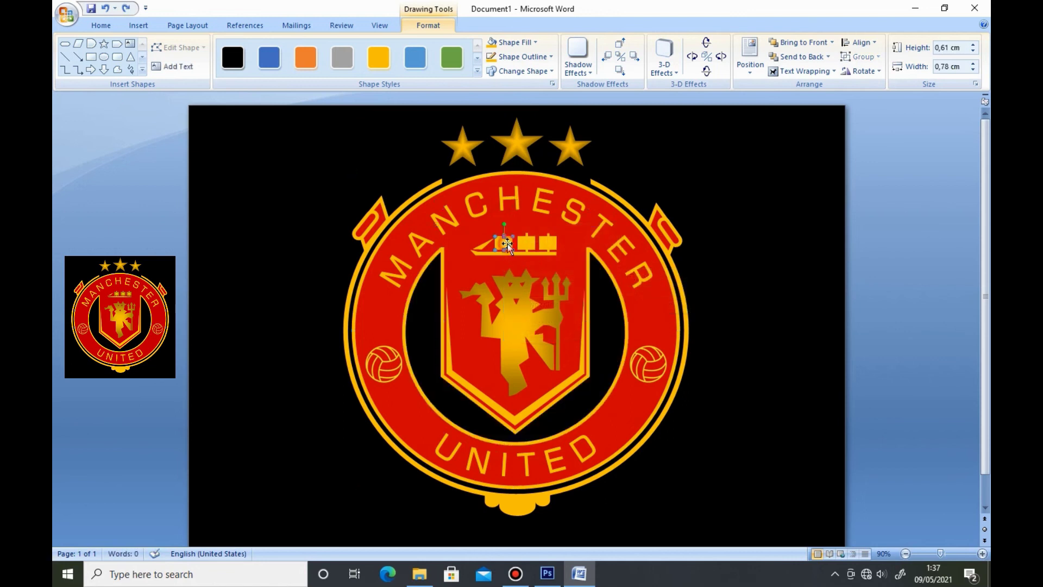
{"action": "left_click", "coordinate": [483, 250], "text": "shift"}
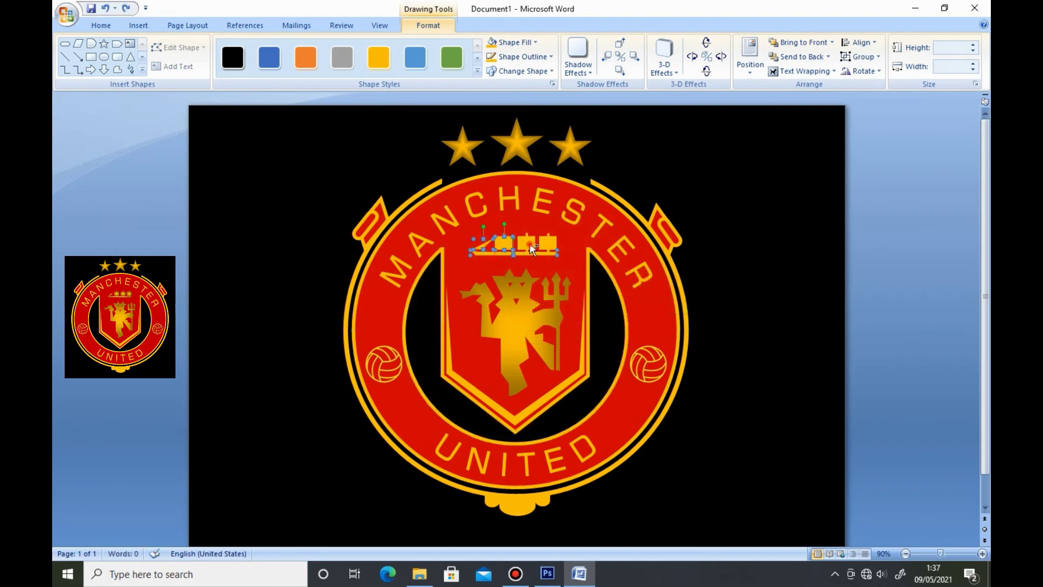
{"action": "left_click", "coordinate": [546, 250], "text": "shift"}
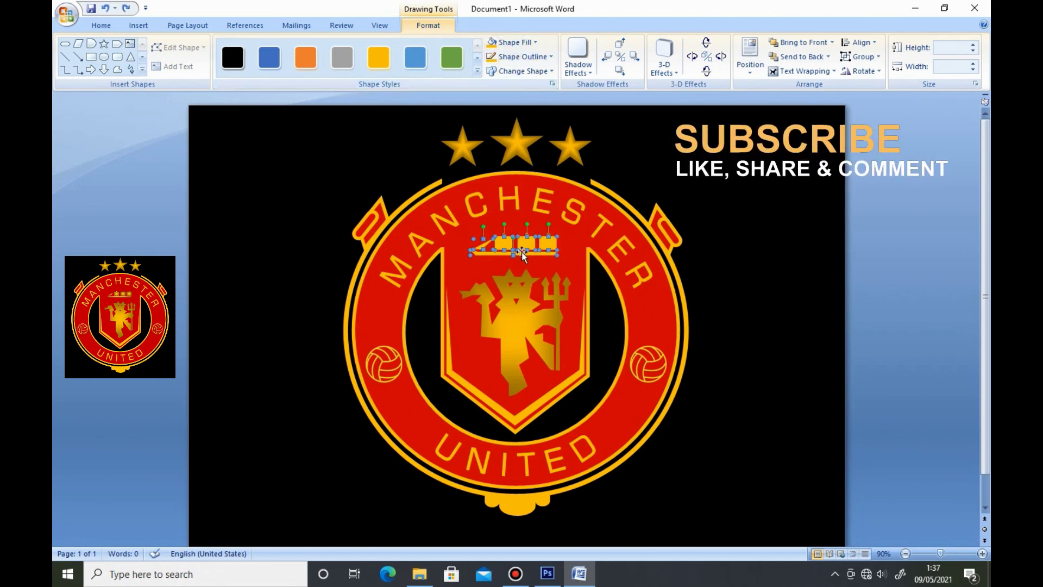
{"action": "right_click", "coordinate": [532, 248]}
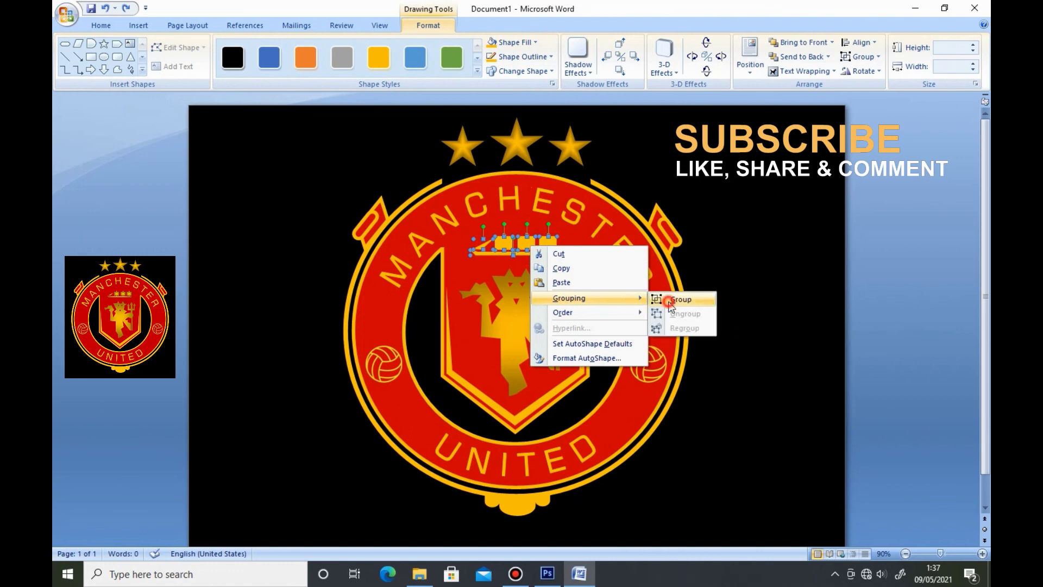
{"action": "left_click", "coordinate": [664, 296]}
{"action": "left_click", "coordinate": [510, 43]}
{"action": "mouse_move", "coordinate": [521, 223]}
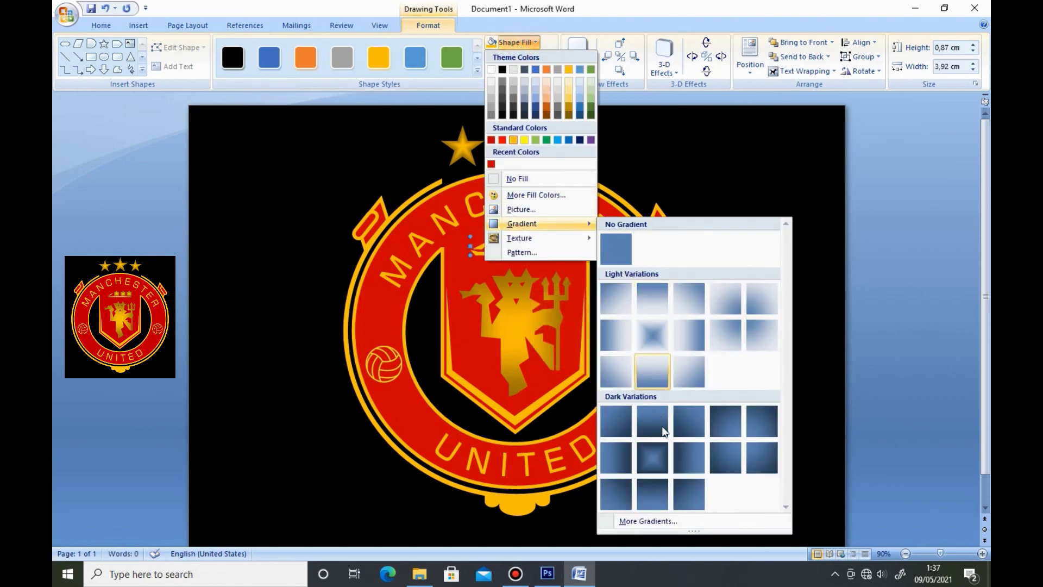
- Give the ship group a dark gradient fill and no outline
{"action": "left_click", "coordinate": [654, 449]}
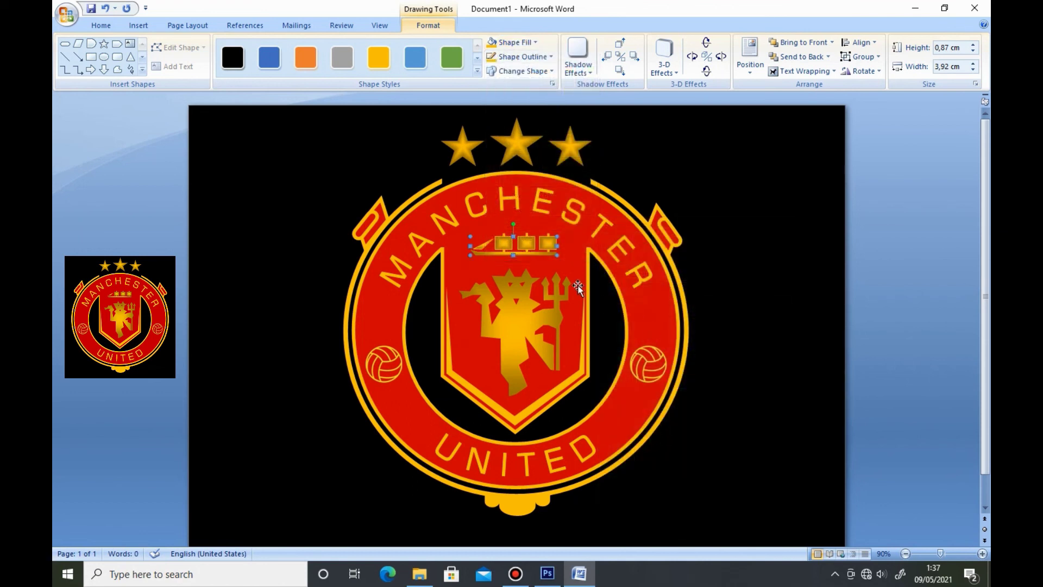
{"action": "left_click", "coordinate": [507, 59]}
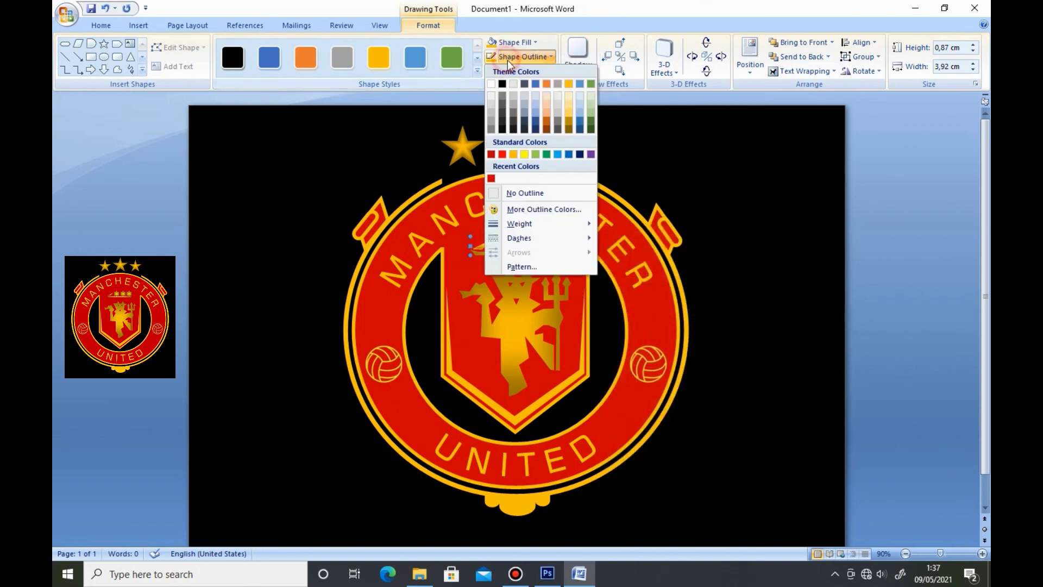
{"action": "left_click", "coordinate": [520, 193]}
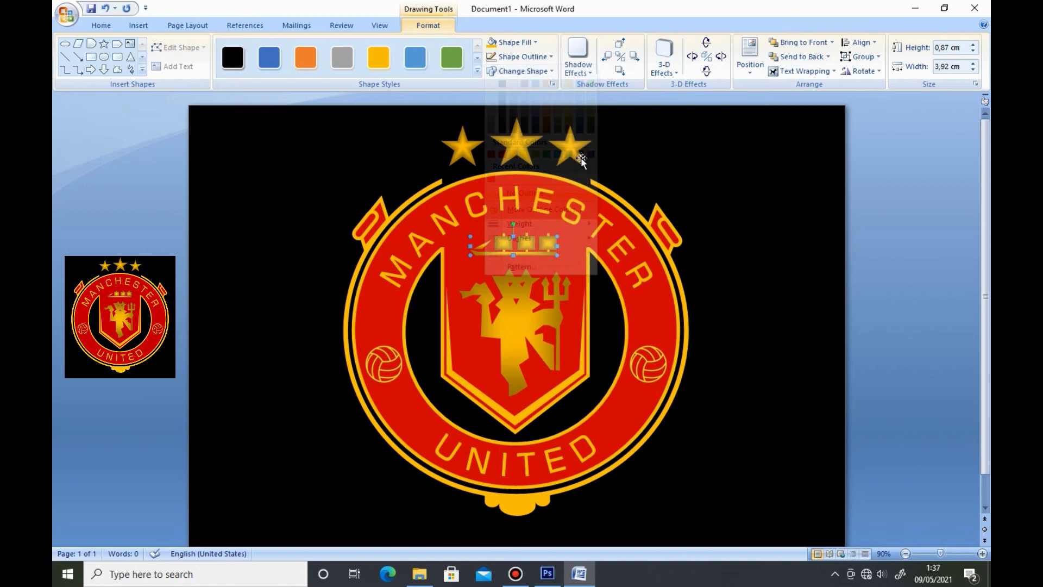
{"action": "left_click", "coordinate": [666, 168]}
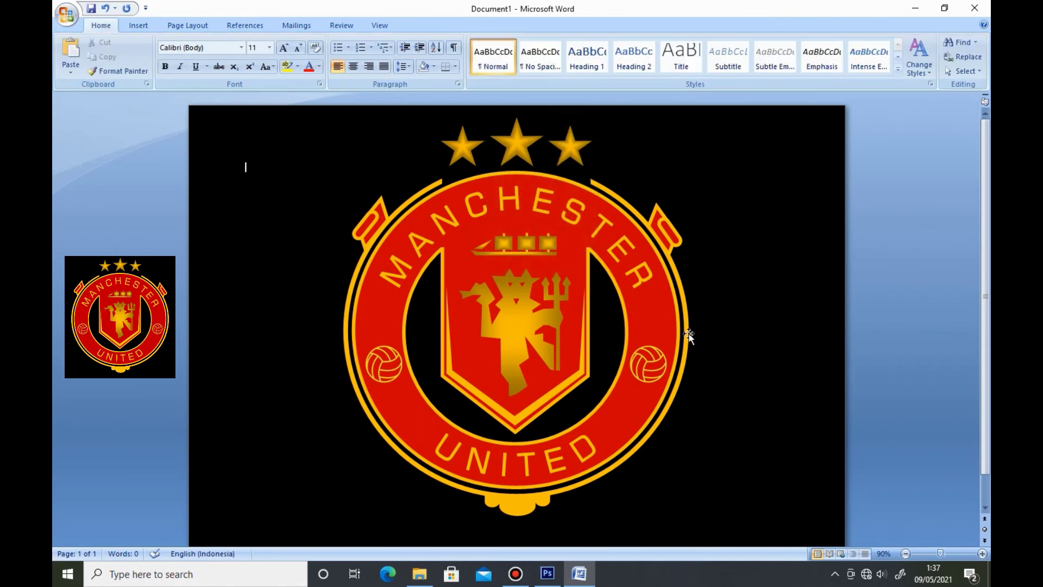
- Review the crest's fill options, leave them unchanged, and view the finished logo
{"action": "left_click", "coordinate": [627, 419]}
{"action": "left_click", "coordinate": [517, 43]}
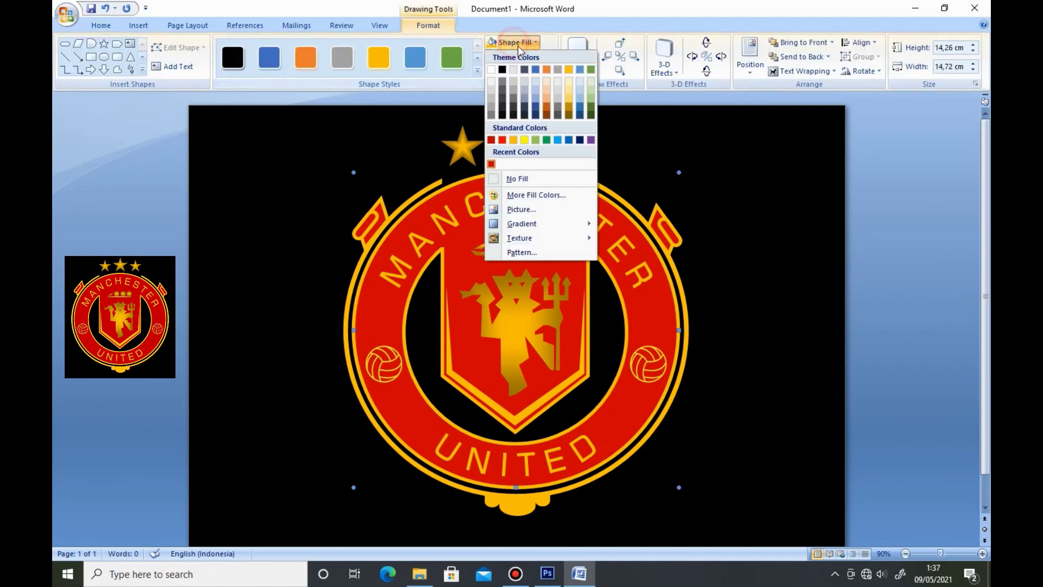
{"action": "mouse_move", "coordinate": [522, 223]}
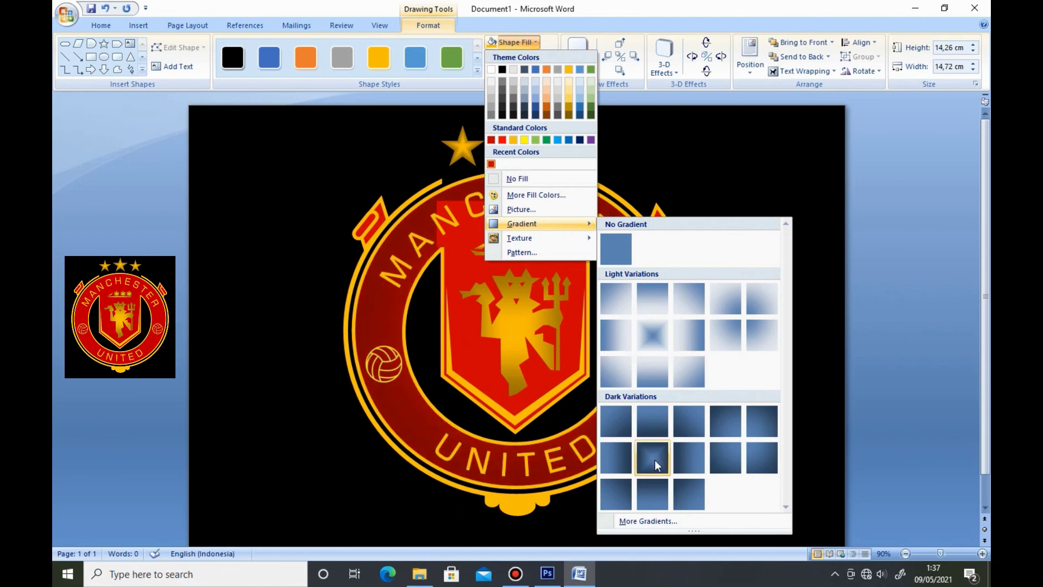
{"action": "left_click", "coordinate": [735, 156]}
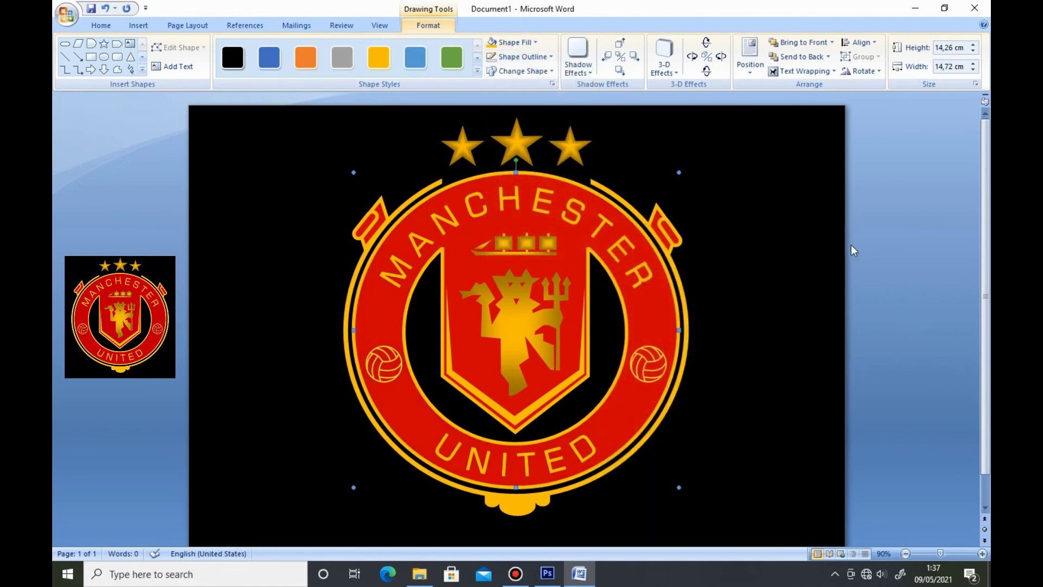
{"action": "left_click", "coordinate": [885, 264]}
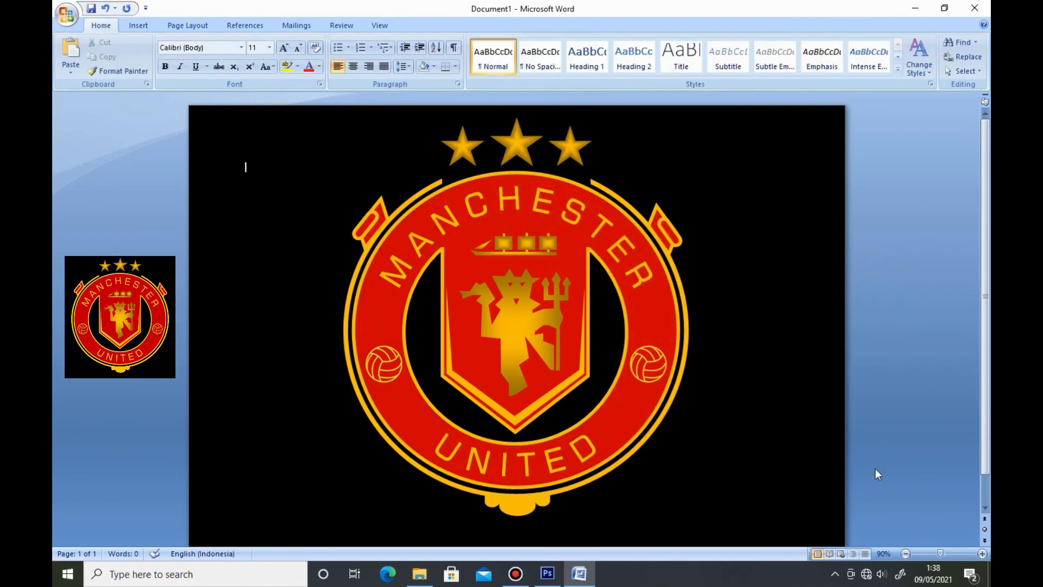